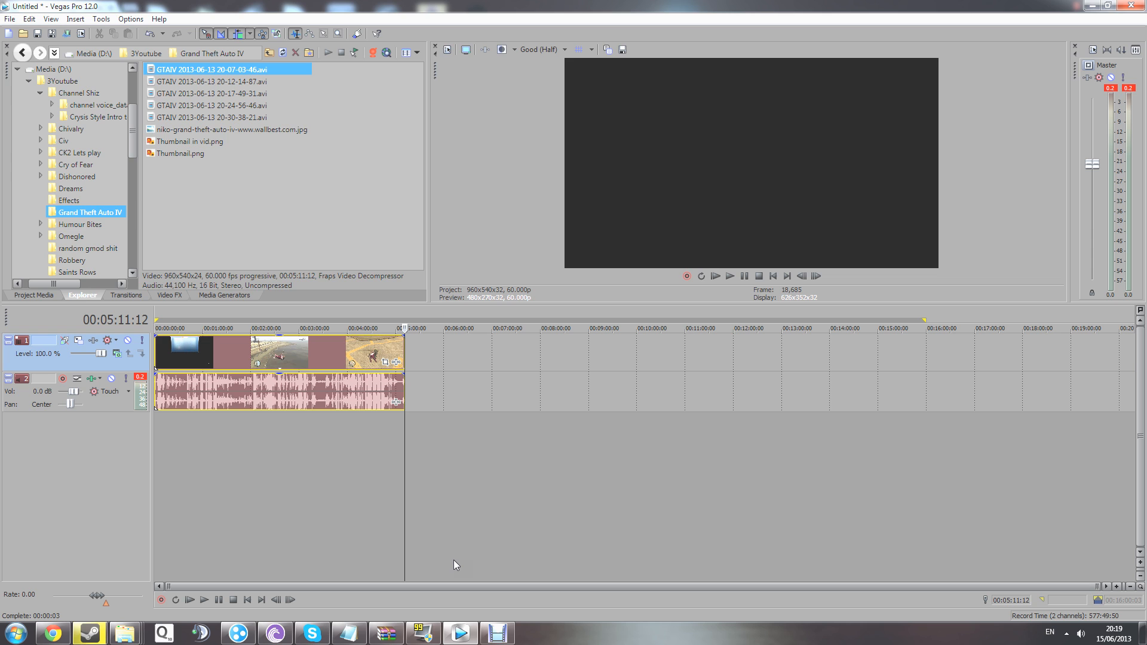
Return the playhead to the start of the timeline and show the media already imported into the project.
left_click(237, 486)
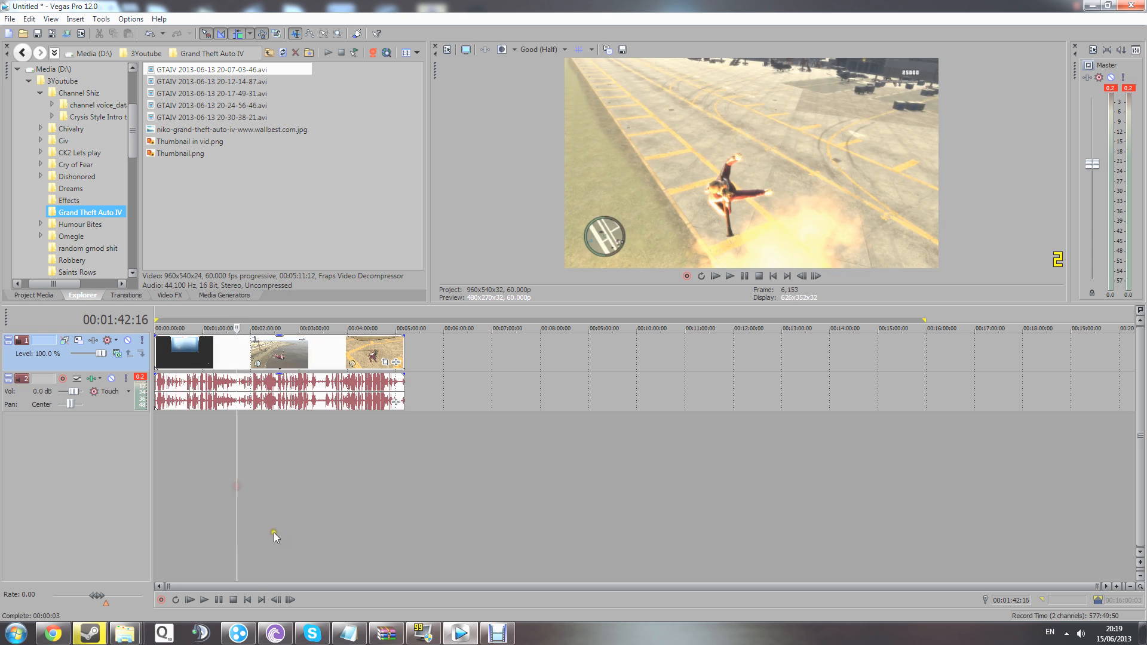
left_click(248, 600)
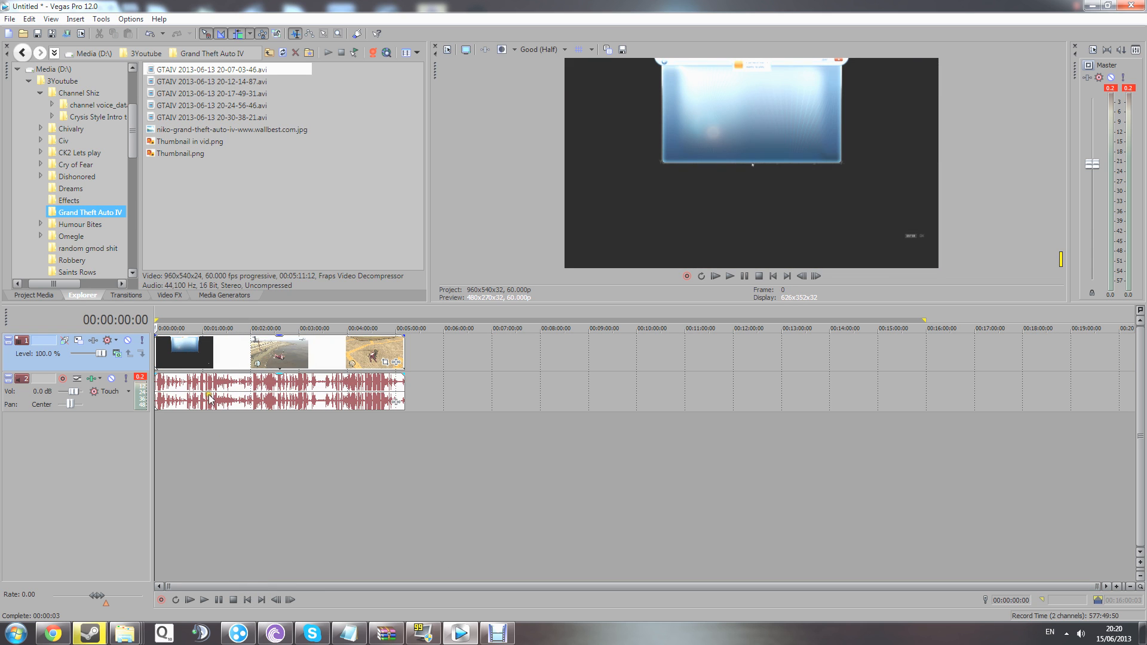
left_click(52, 293)
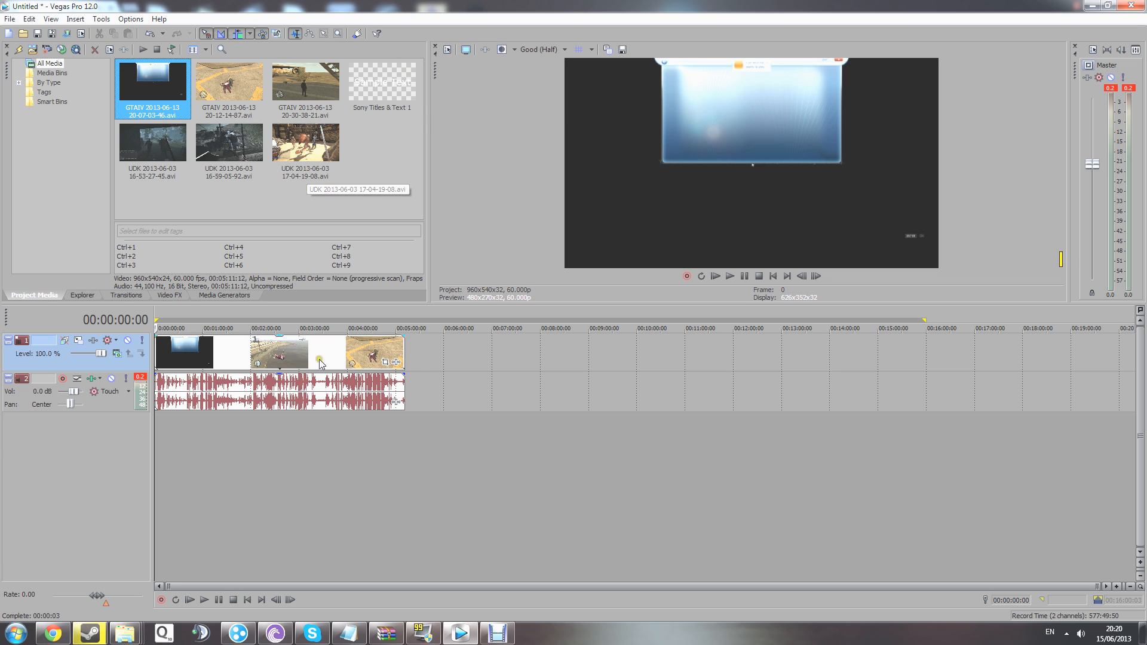
left_click(404, 438)
left_click(443, 443)
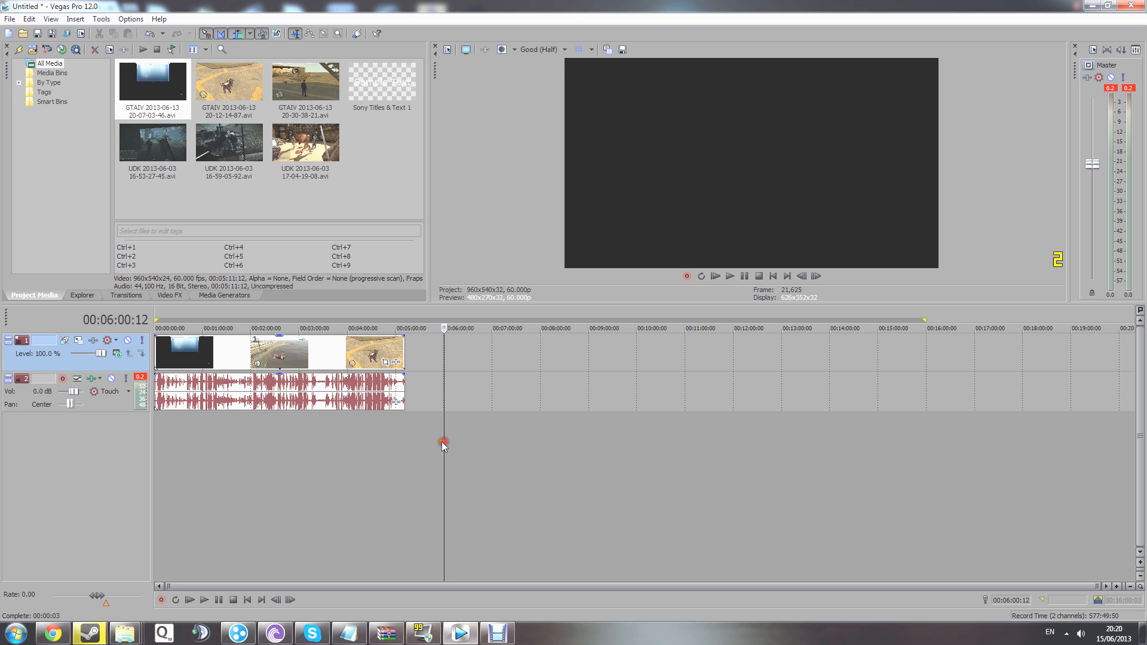
left_click(260, 465)
left_click(399, 457)
left_click(410, 459)
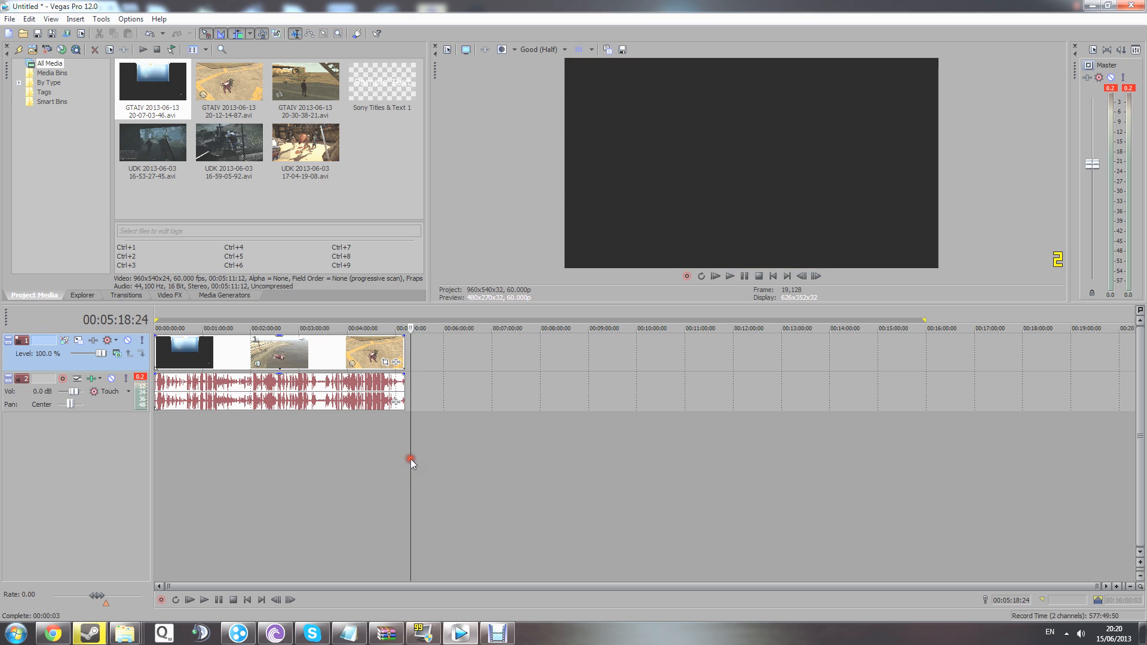
left_click(393, 457)
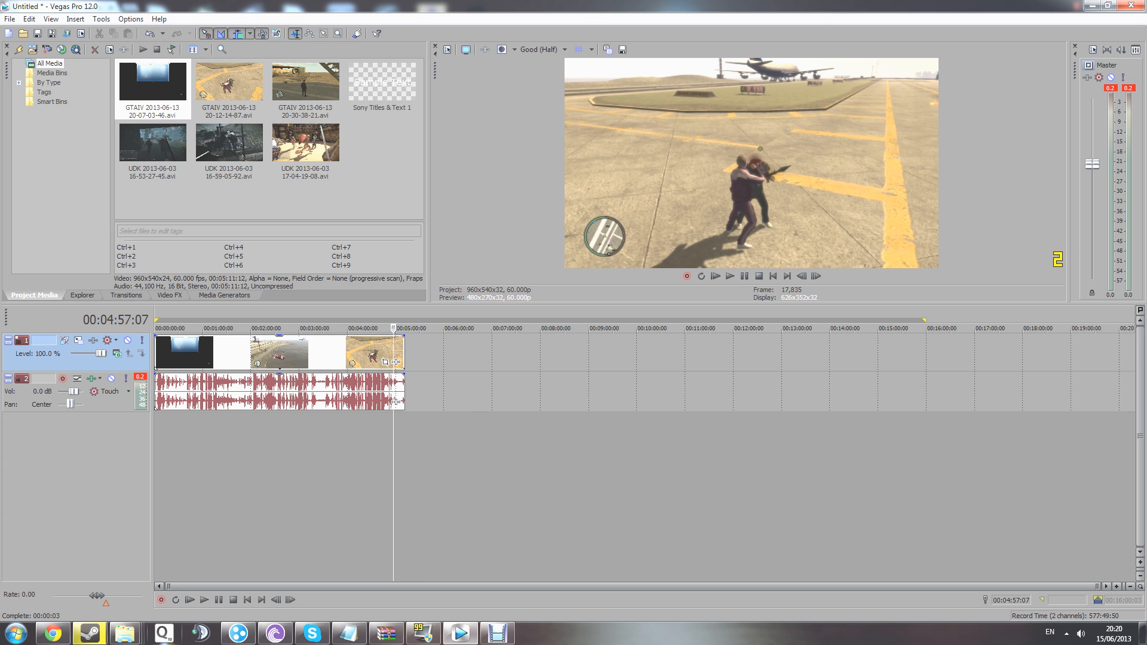
left_click(414, 487)
left_click(345, 425)
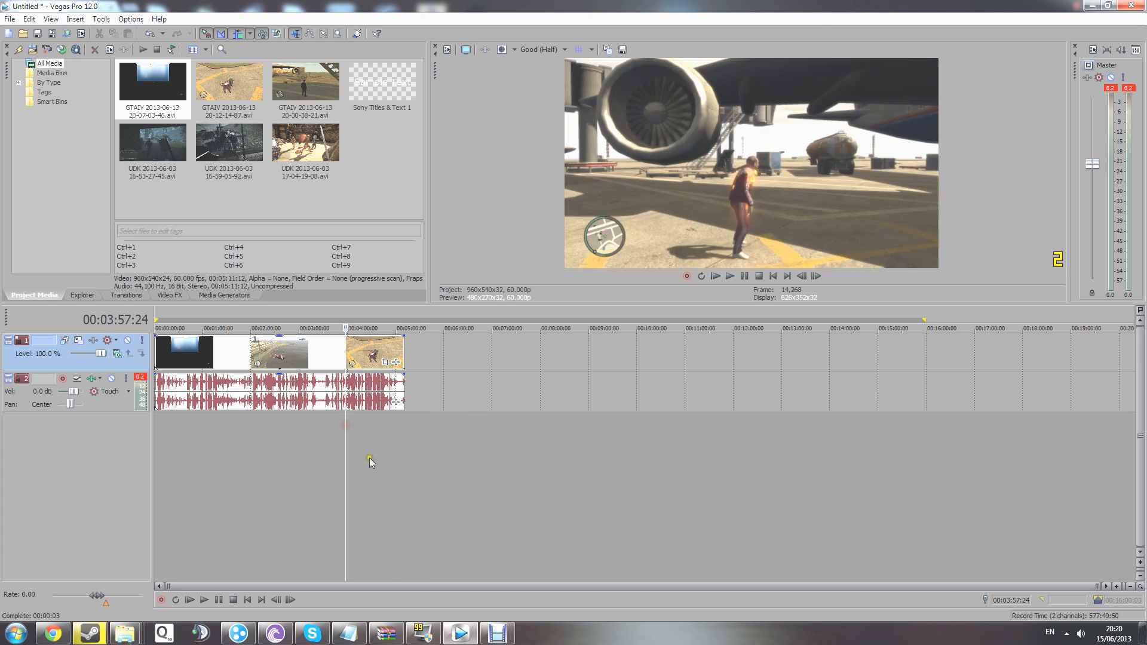
left_click(369, 457)
left_click(389, 460)
left_click(274, 444)
left_click_drag(364, 443, 239, 443)
left_click(244, 157)
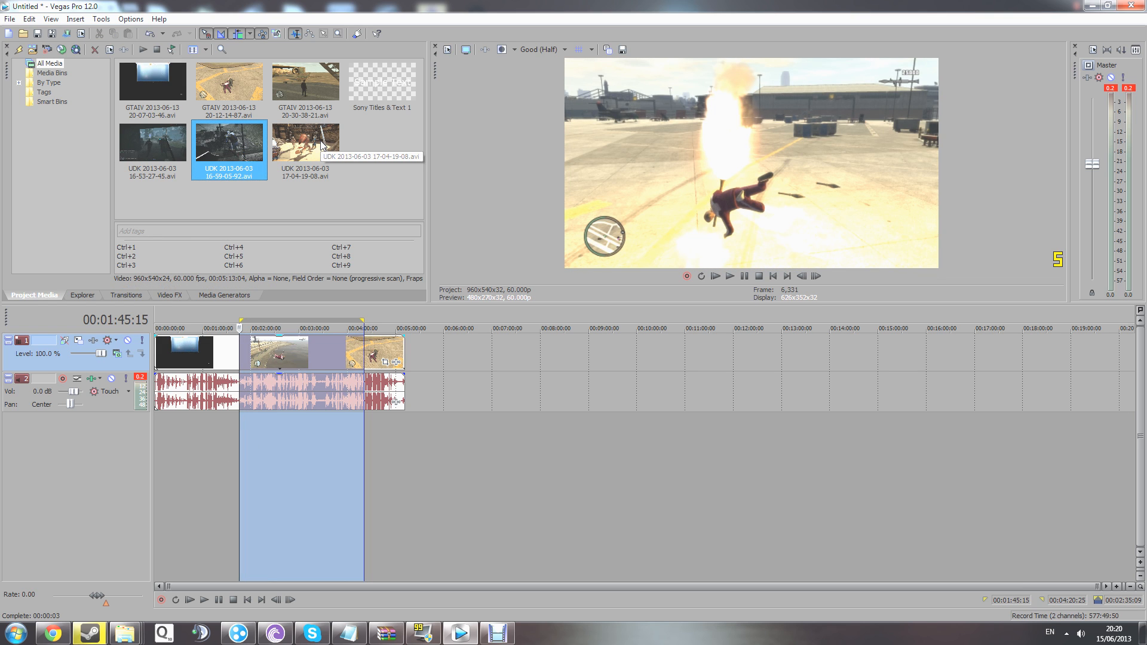
left_click(303, 440)
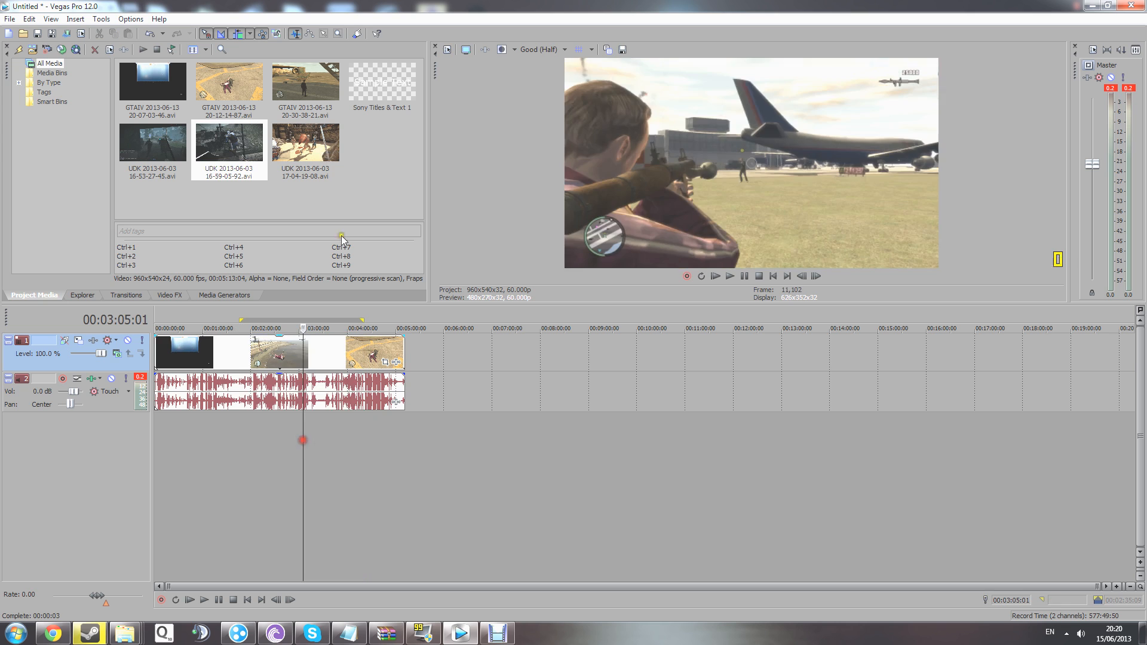
left_click(311, 148)
left_click(165, 158)
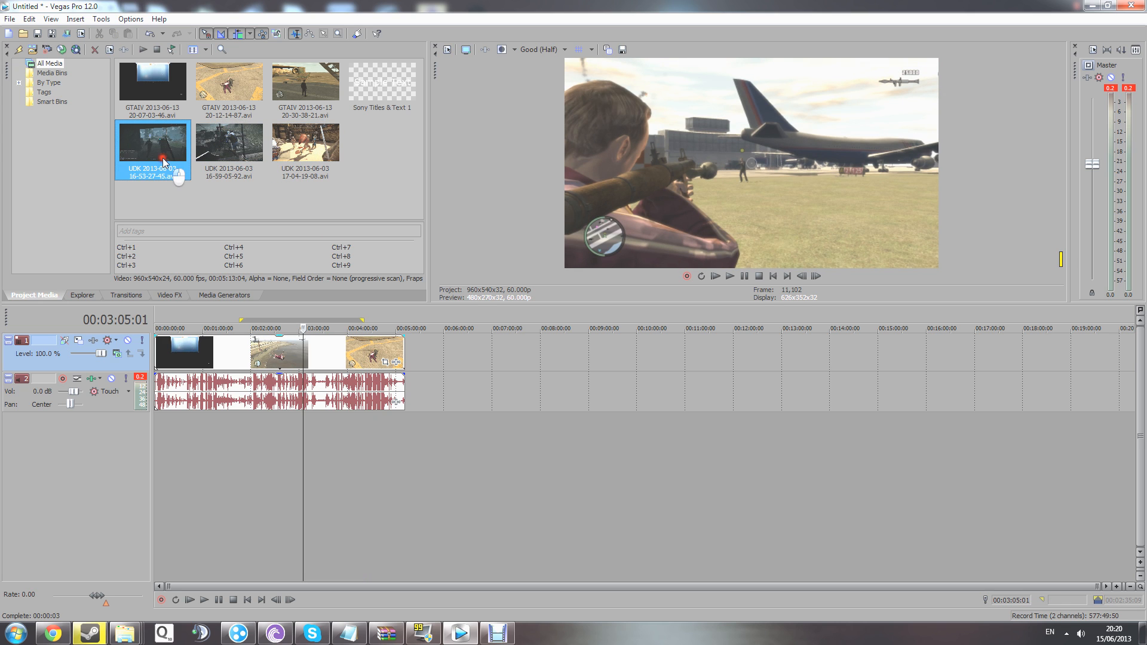
double_click(403, 448)
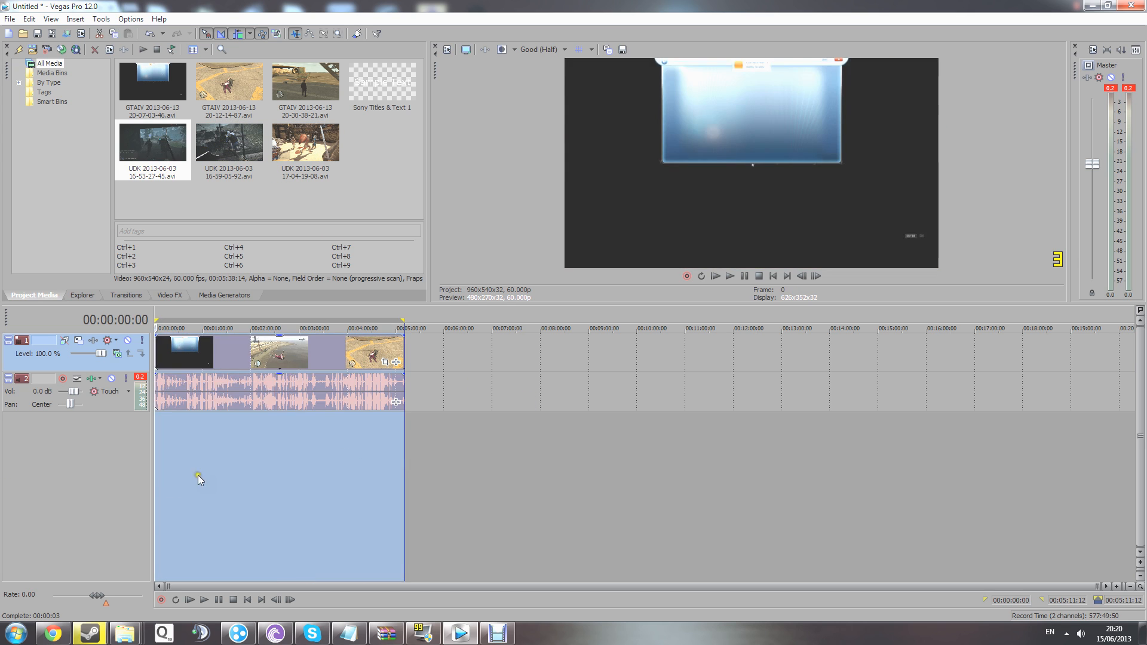
left_click(258, 473)
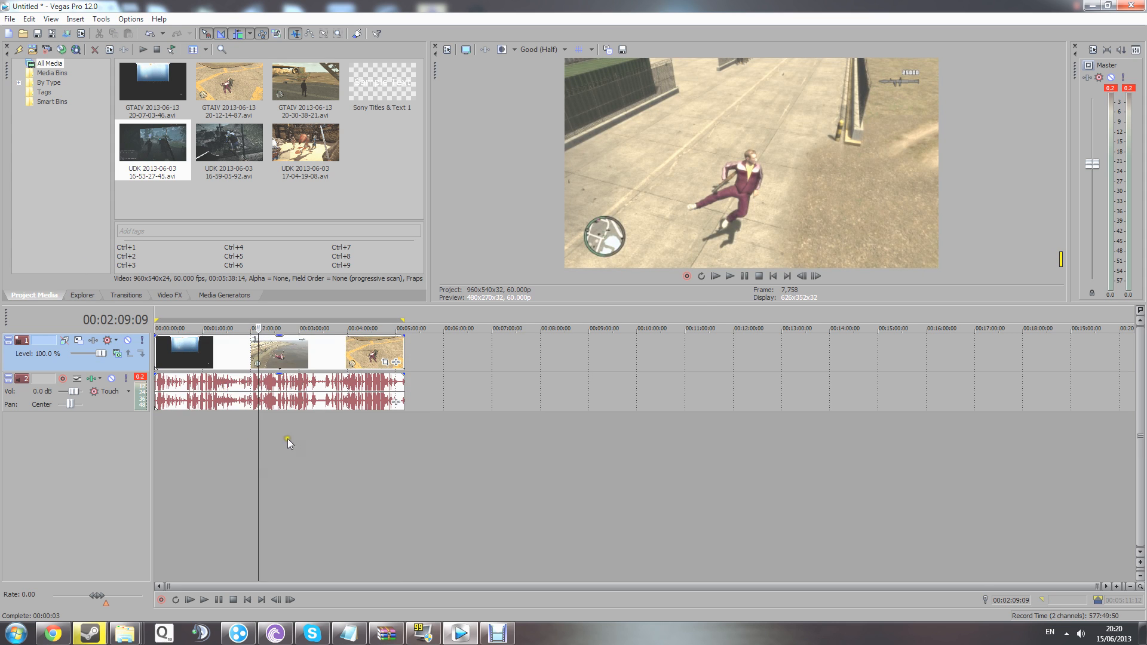
left_click_drag(538, 478, 64, 543)
left_click(683, 411)
left_click_drag(577, 364, 573, 364)
left_click(554, 384)
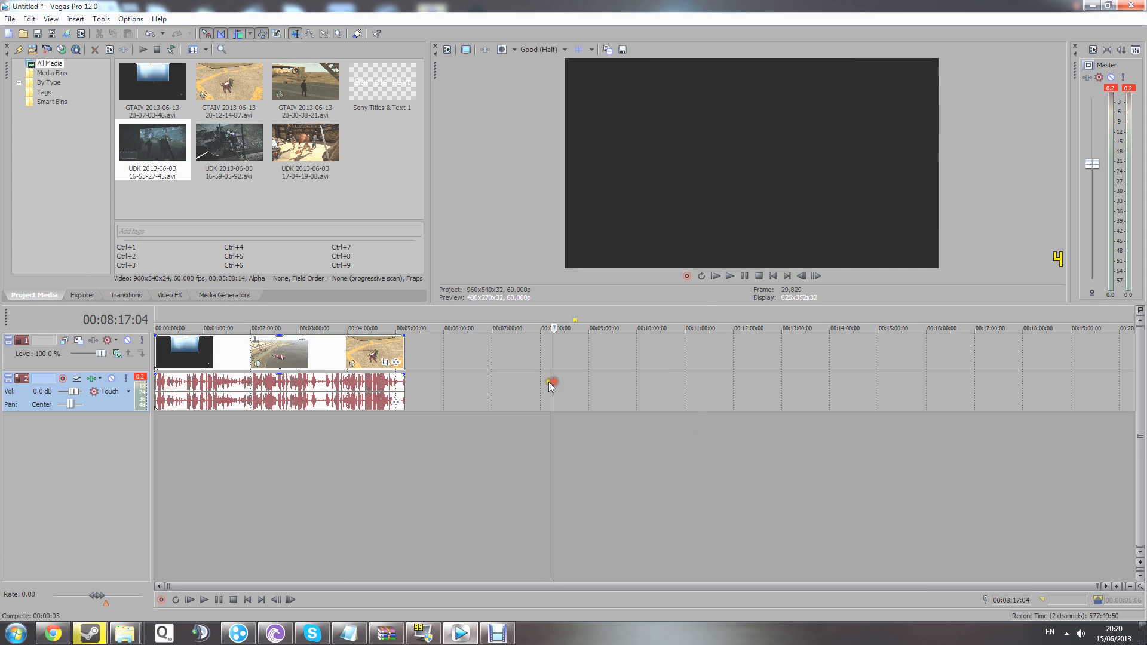
left_click(82, 295)
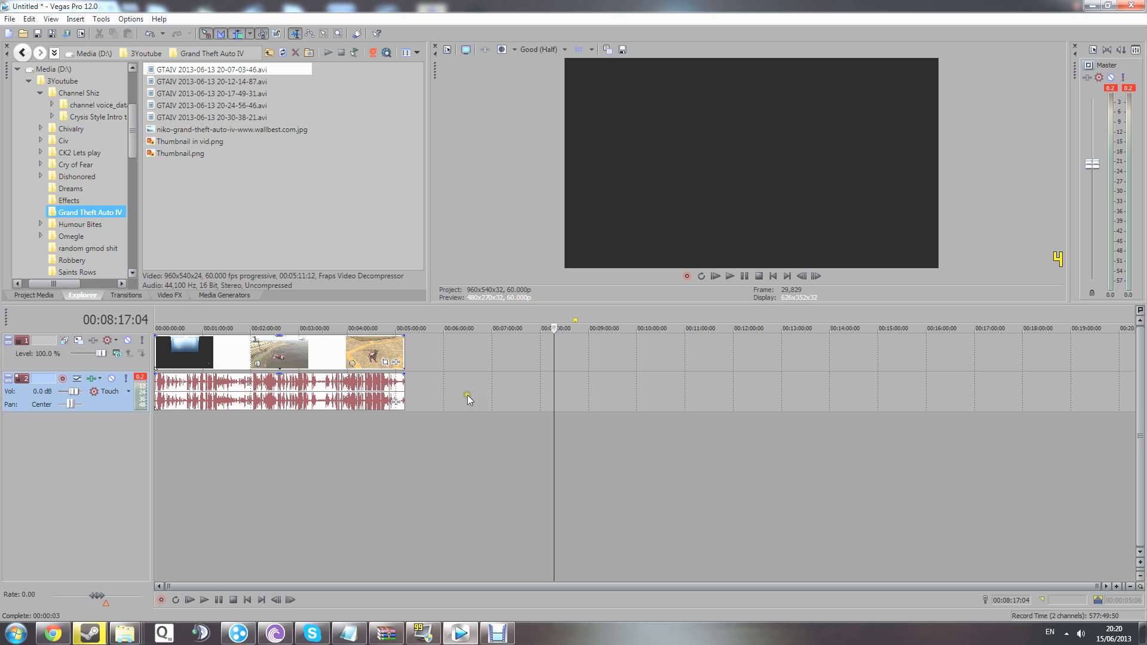
left_click(285, 504)
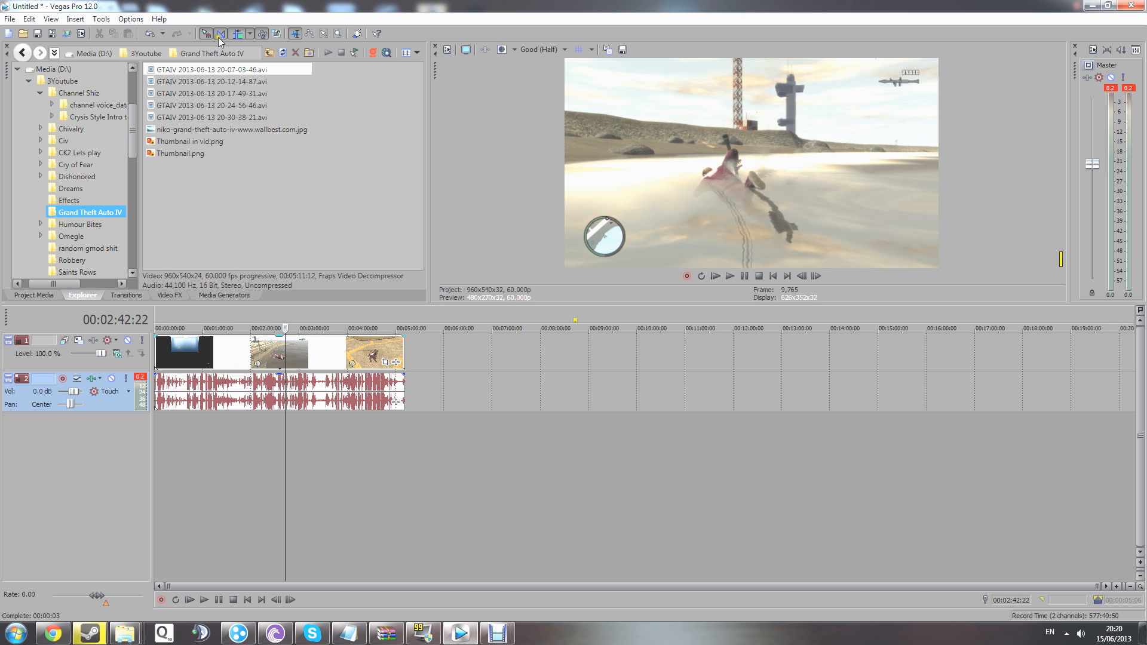
left_click(259, 353)
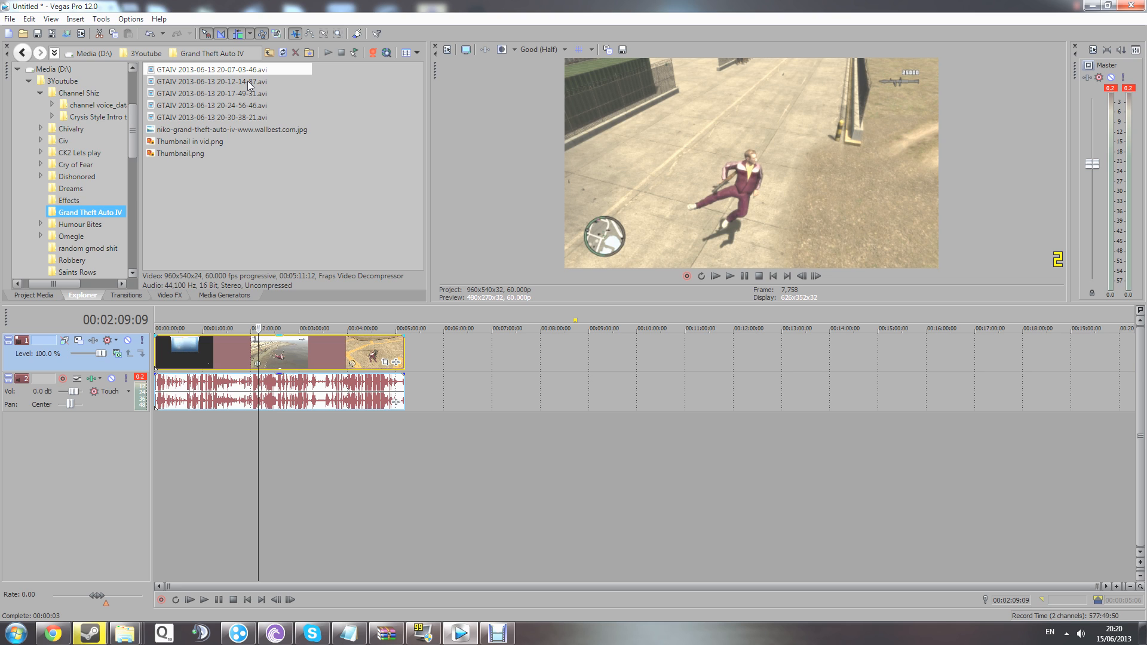
left_click(249, 82)
left_click_drag(248, 80, 414, 363)
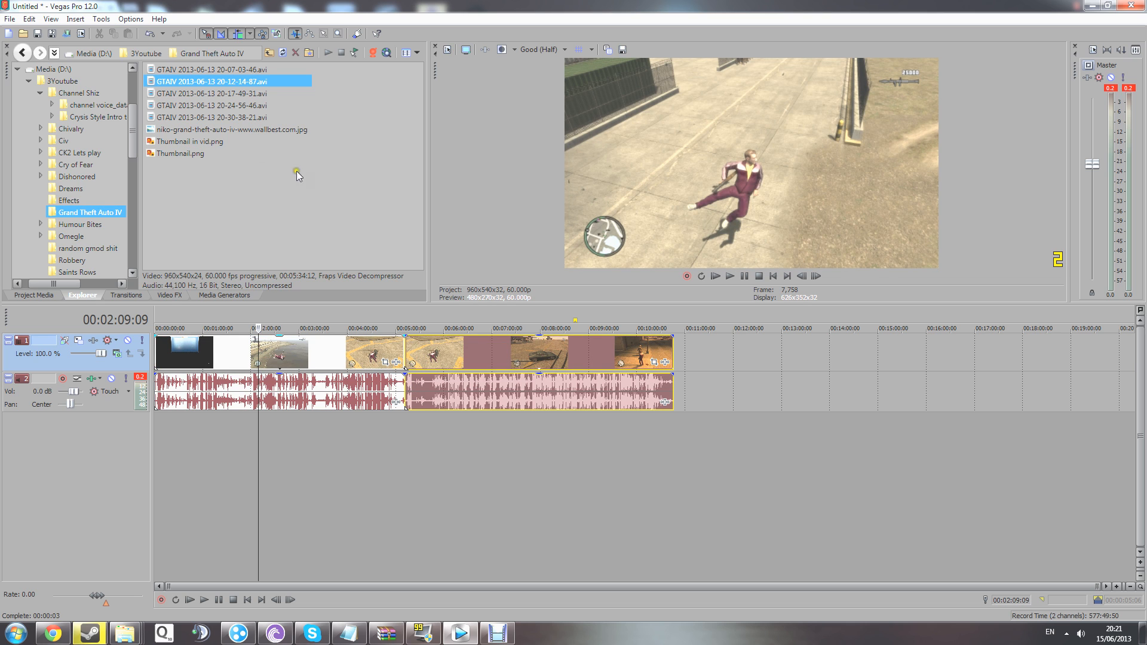
left_click_drag(214, 92, 682, 363)
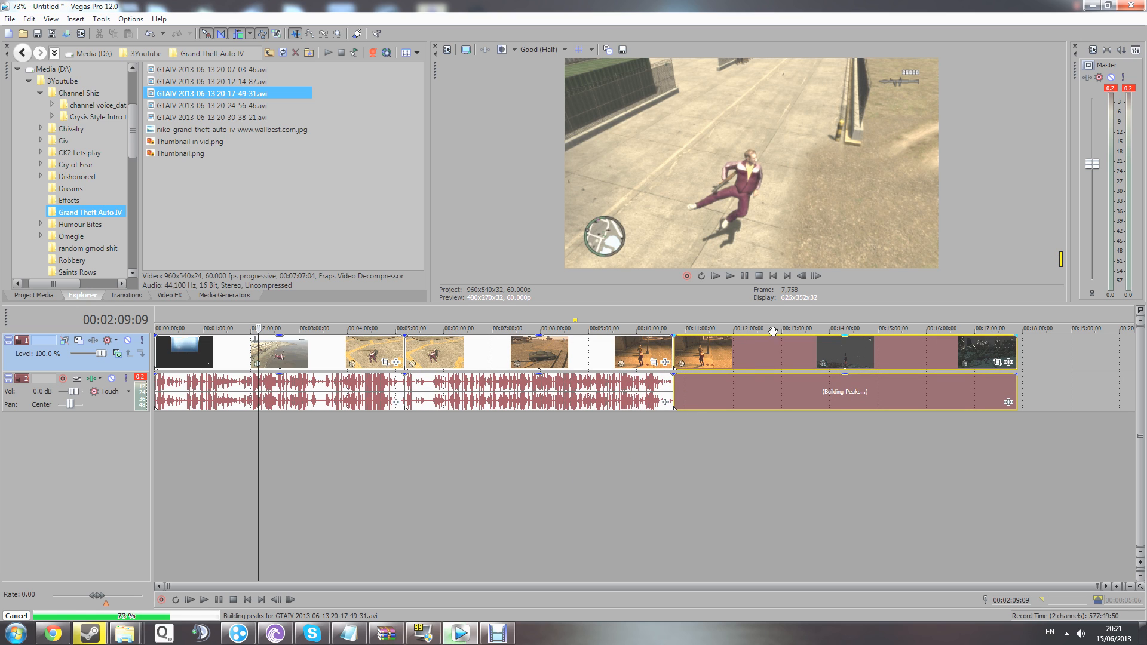
Try placing the image Thumbnail in vid.png directly after the last clip on the video track, and delete it again.
left_click(243, 105)
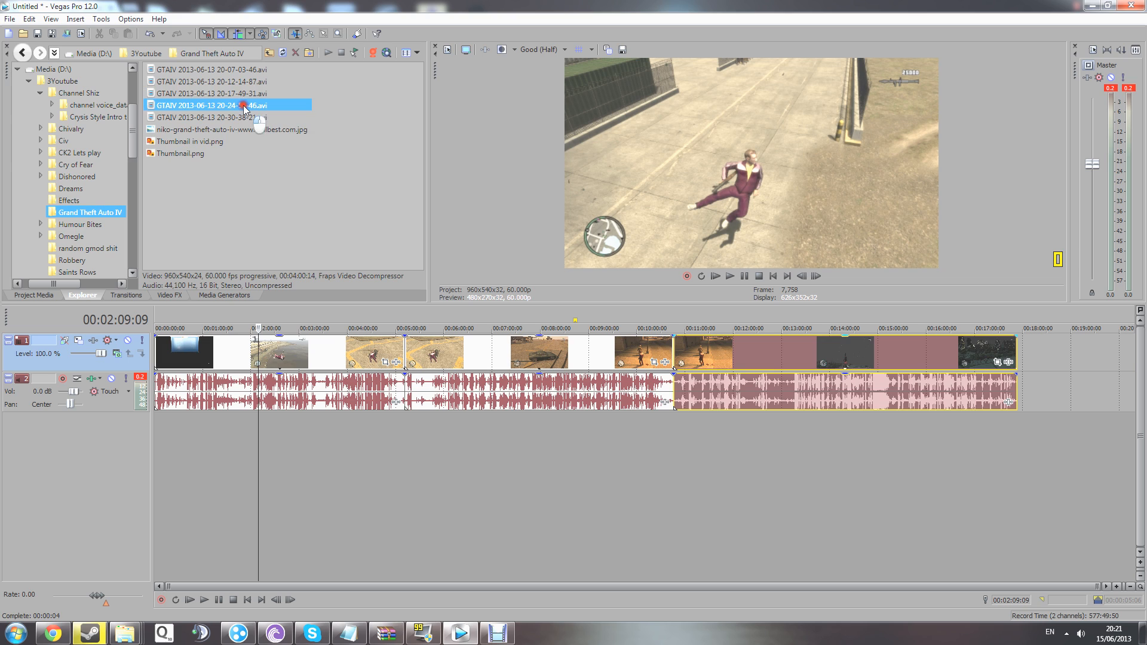
left_click(201, 141)
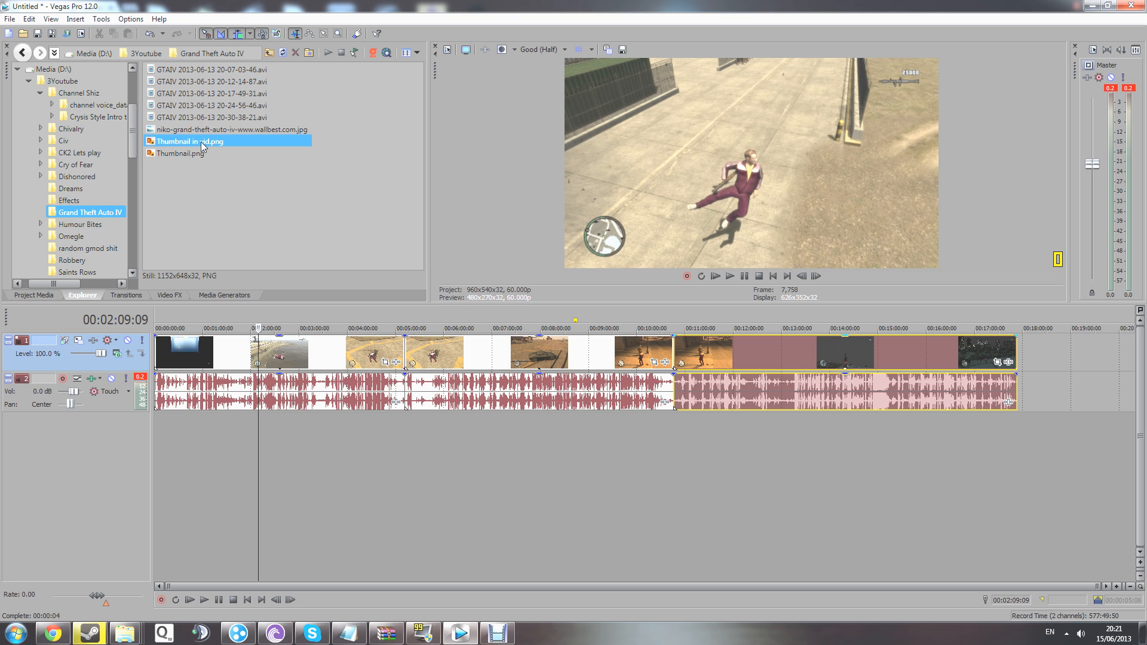
left_click_drag(201, 141, 1020, 363)
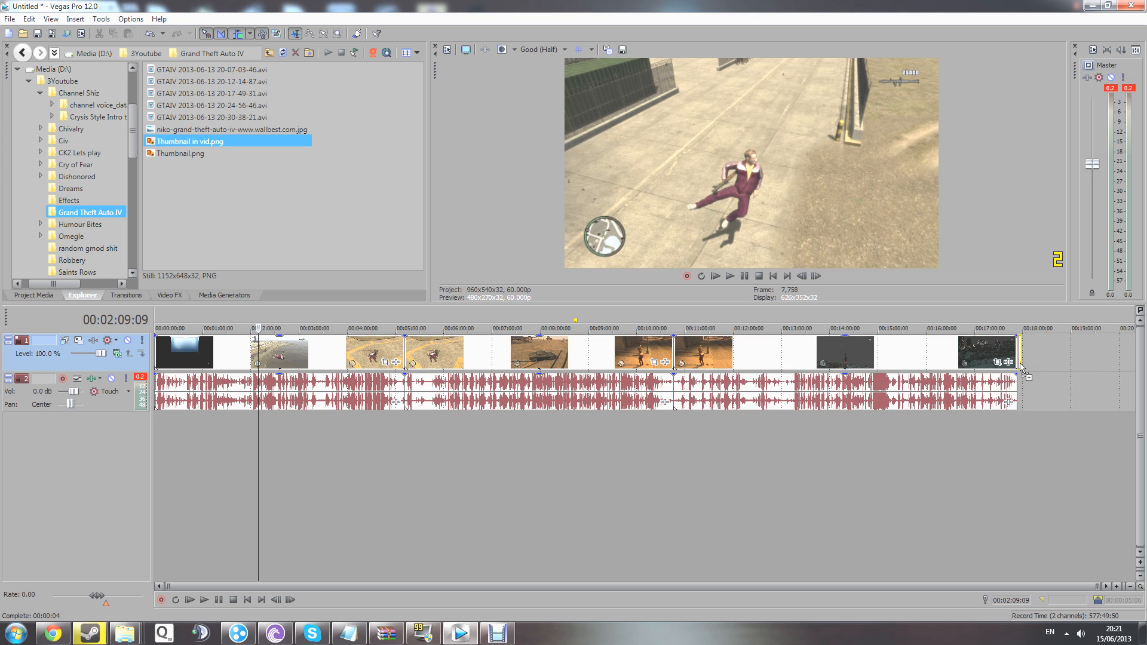
left_click(1020, 363)
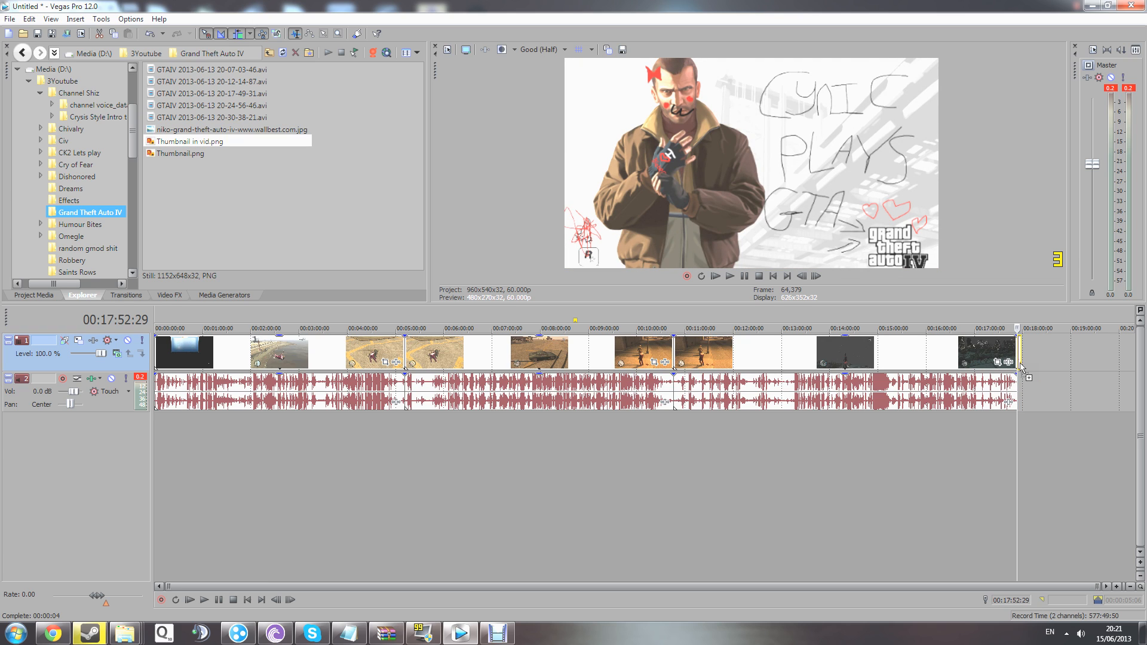
key("Delete")
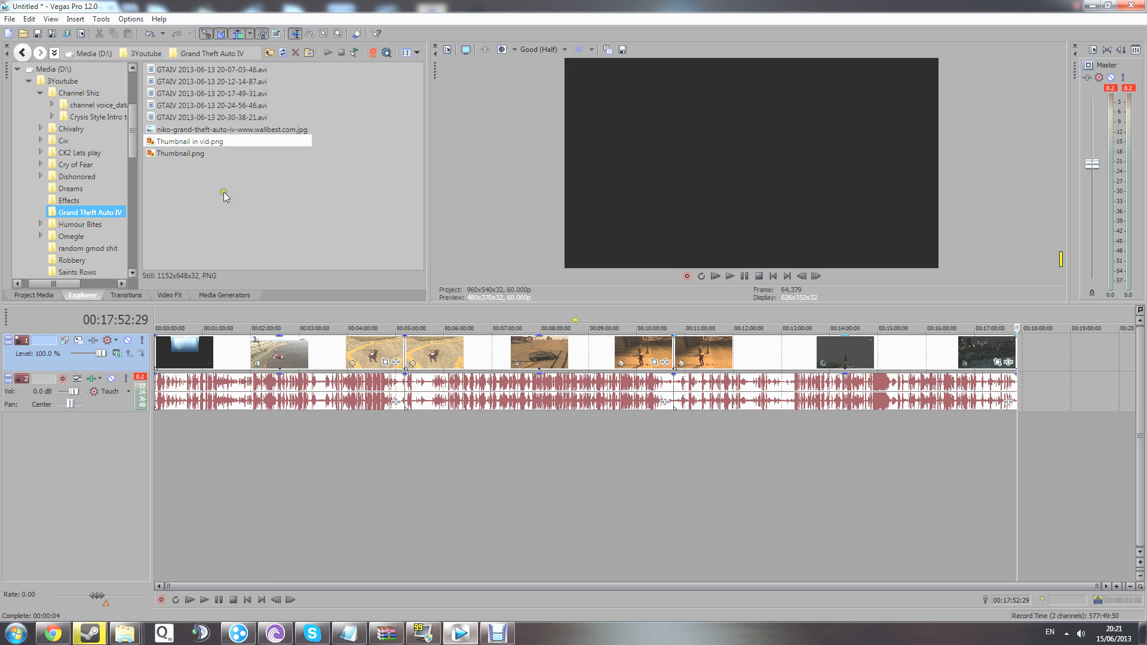
Try placing 02 I'm Not A Hero.mp3 from the Music folder at the end of the audio track, and delete it again.
left_click(412, 478)
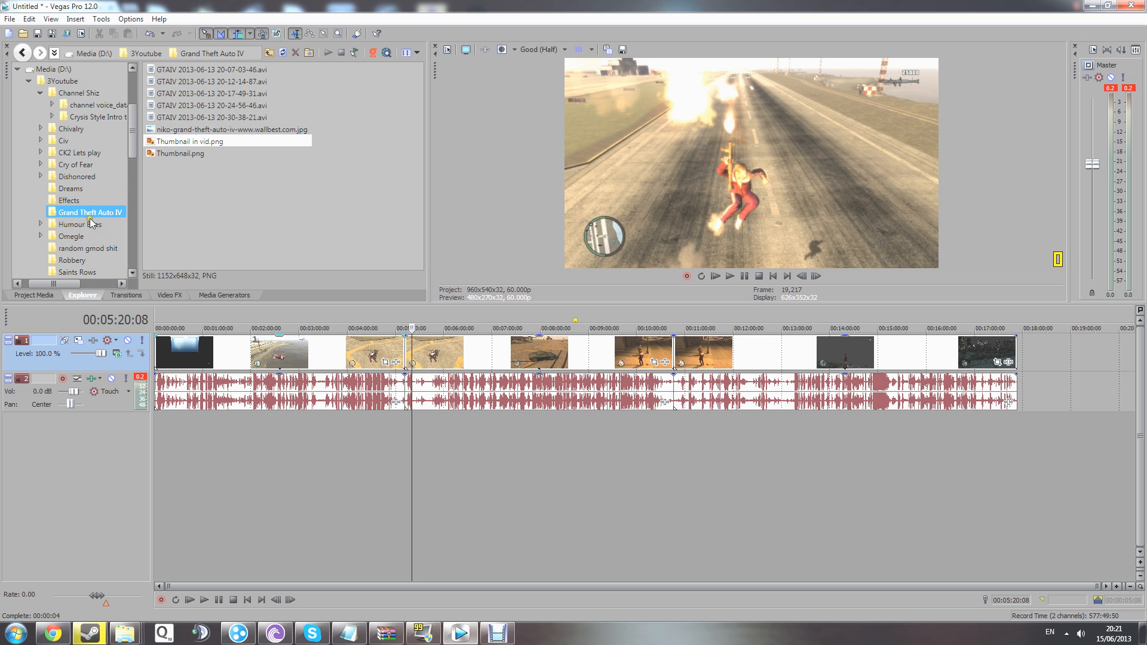
left_click_drag(133, 132, 133, 195)
left_click(56, 219)
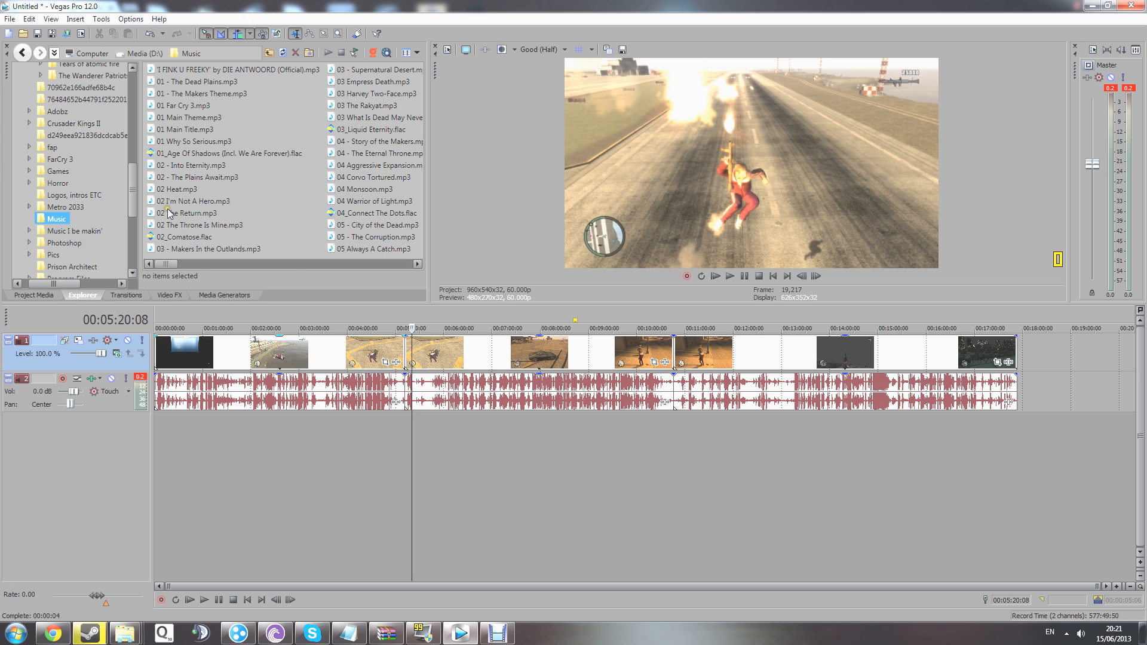
left_click_drag(172, 202, 1023, 381)
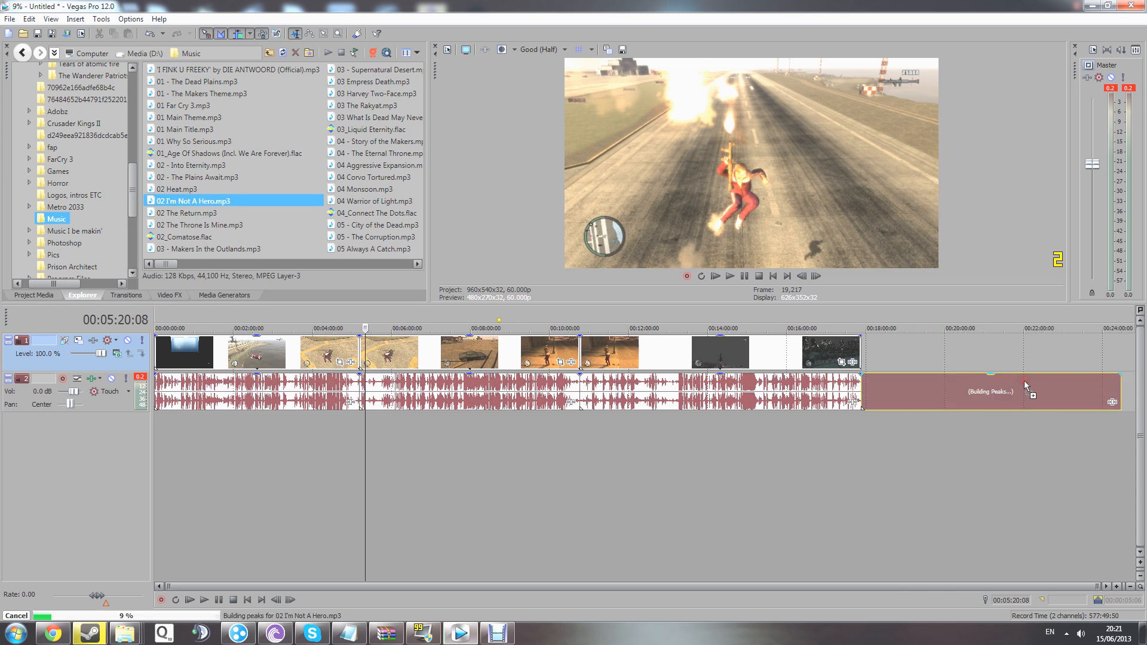
left_click(1117, 429)
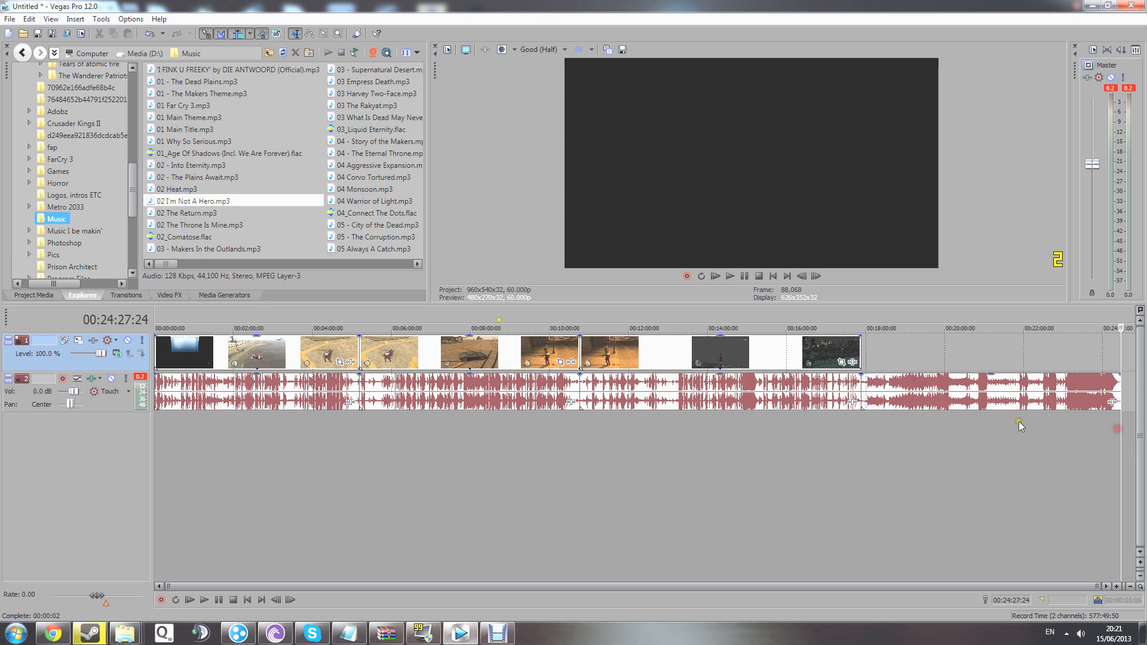
left_click(932, 433)
left_click(913, 400)
key("Delete")
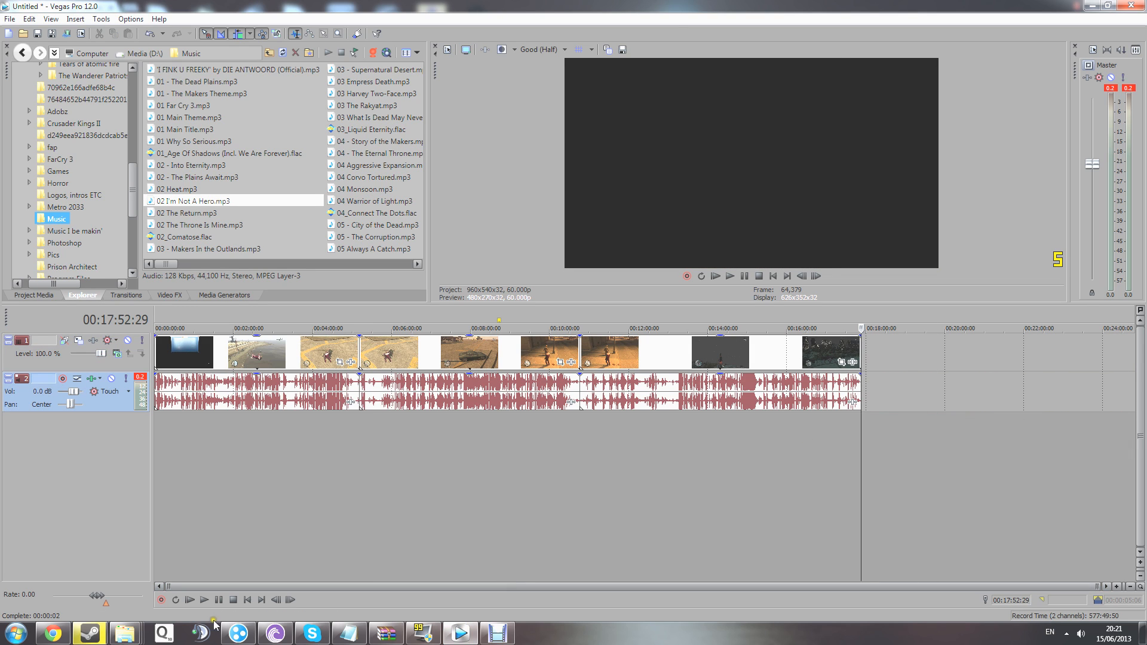
Return the playhead to the project start and show the presets of the Page Roll transition.
left_click(247, 601)
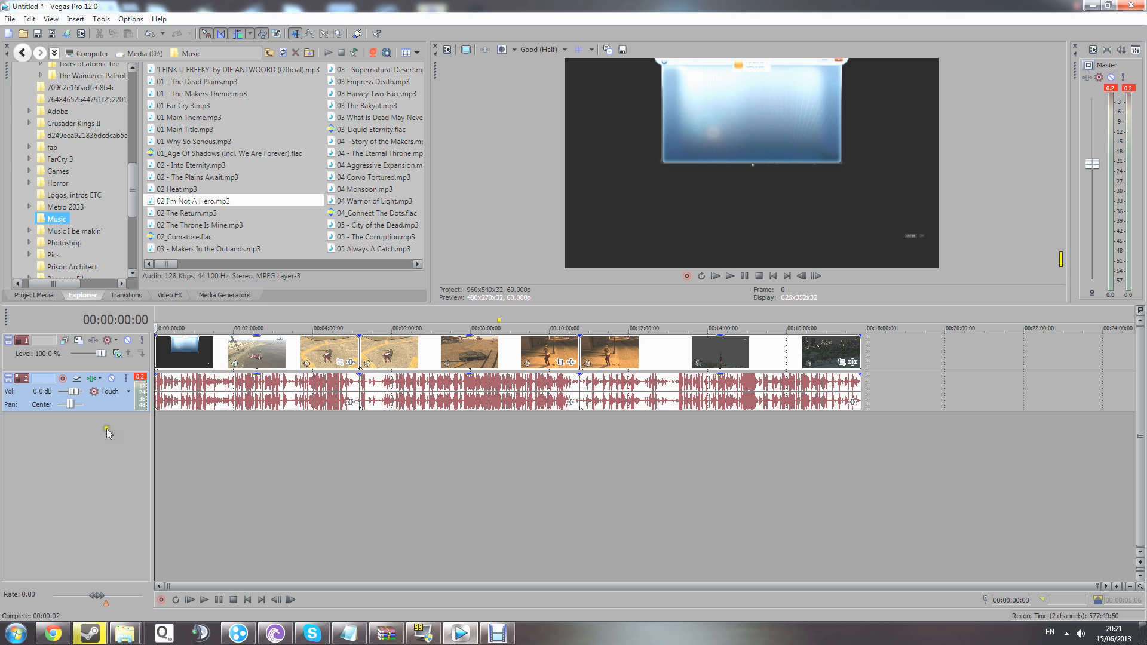
left_click(126, 295)
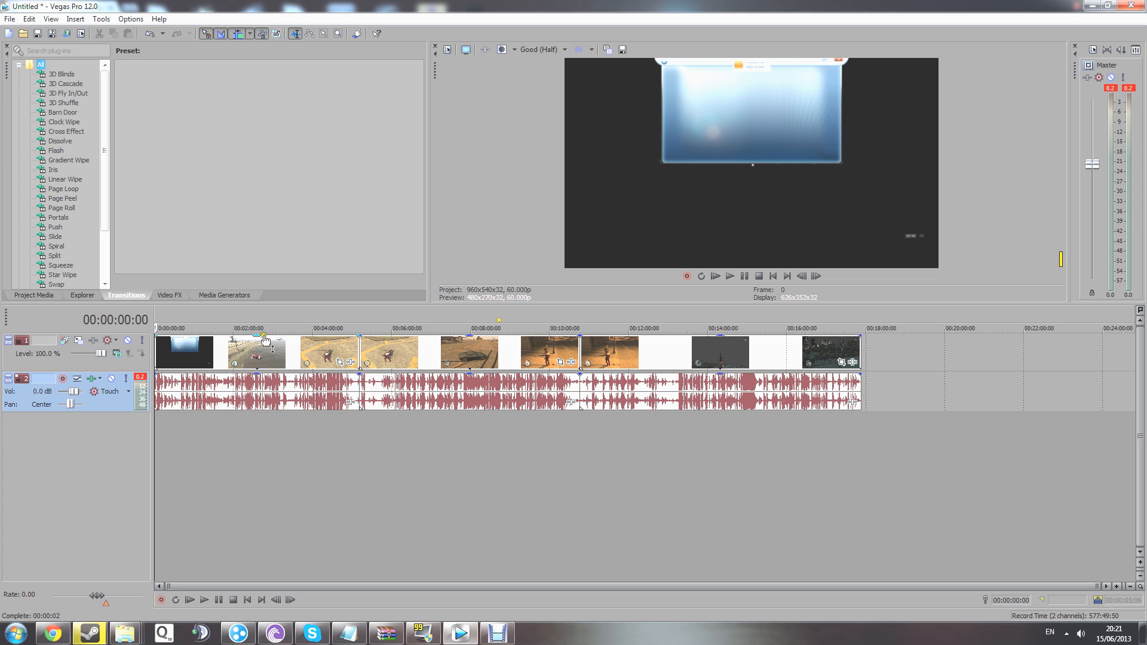
left_click(61, 208)
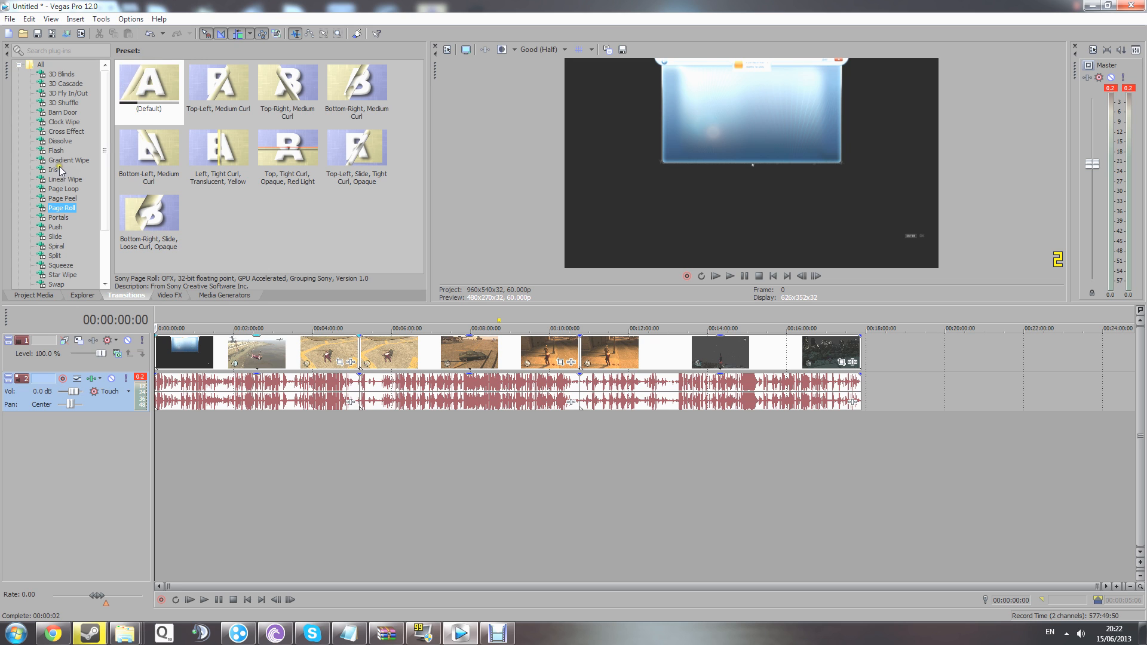
Play back the footage leading up to the cut between the first and second clips.
left_click(349, 439)
left_click(358, 439)
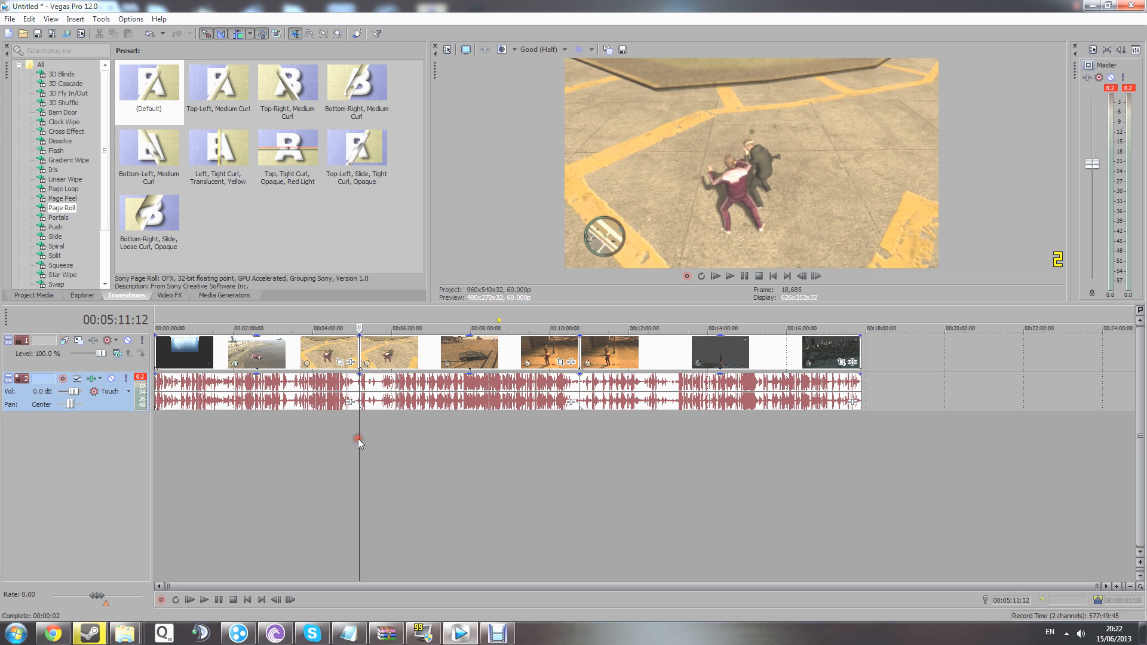
left_click(353, 435)
scroll(357, 431, "up", 3)
key("space")
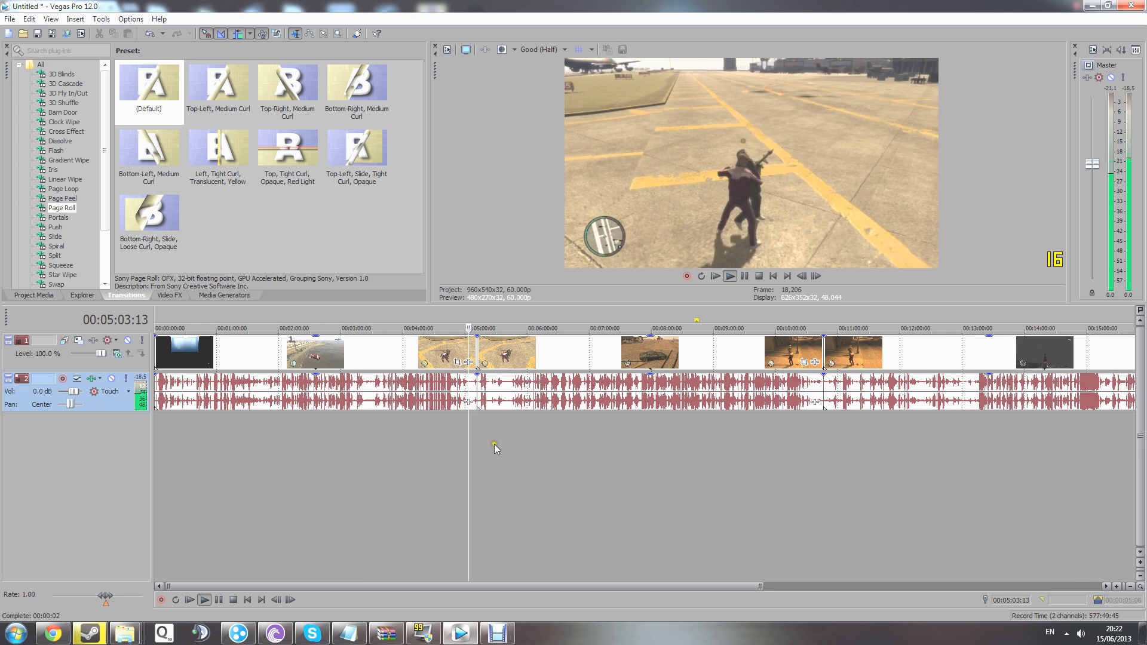
left_click(478, 450)
left_click(470, 447)
scroll(472, 447, "up", 5)
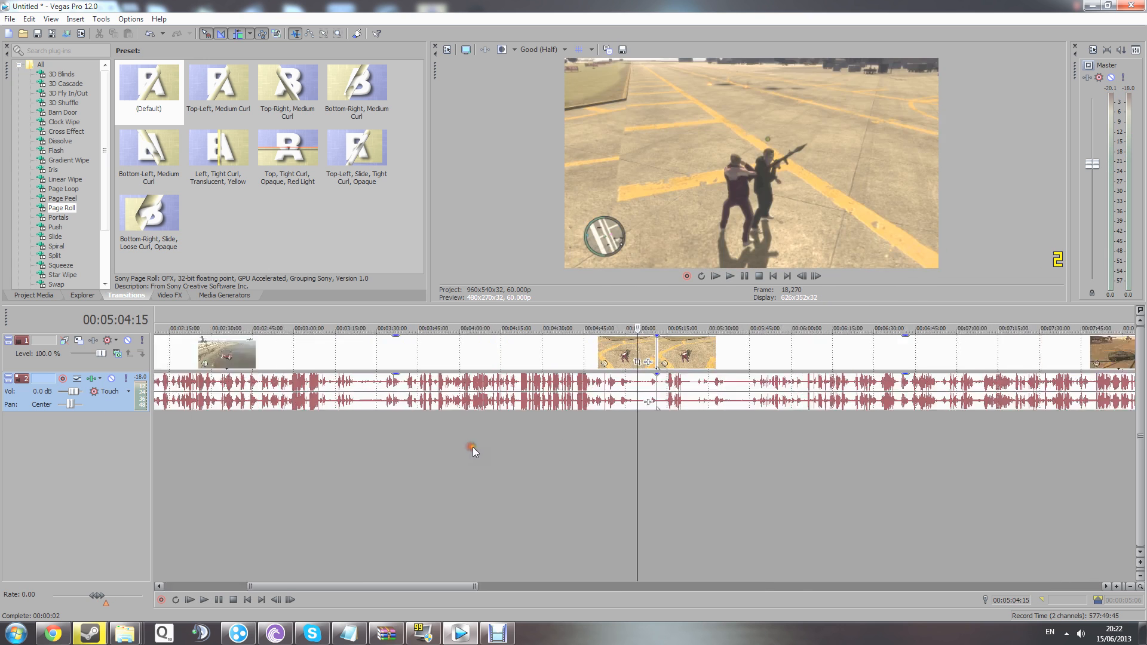
left_click(699, 445)
key("space")
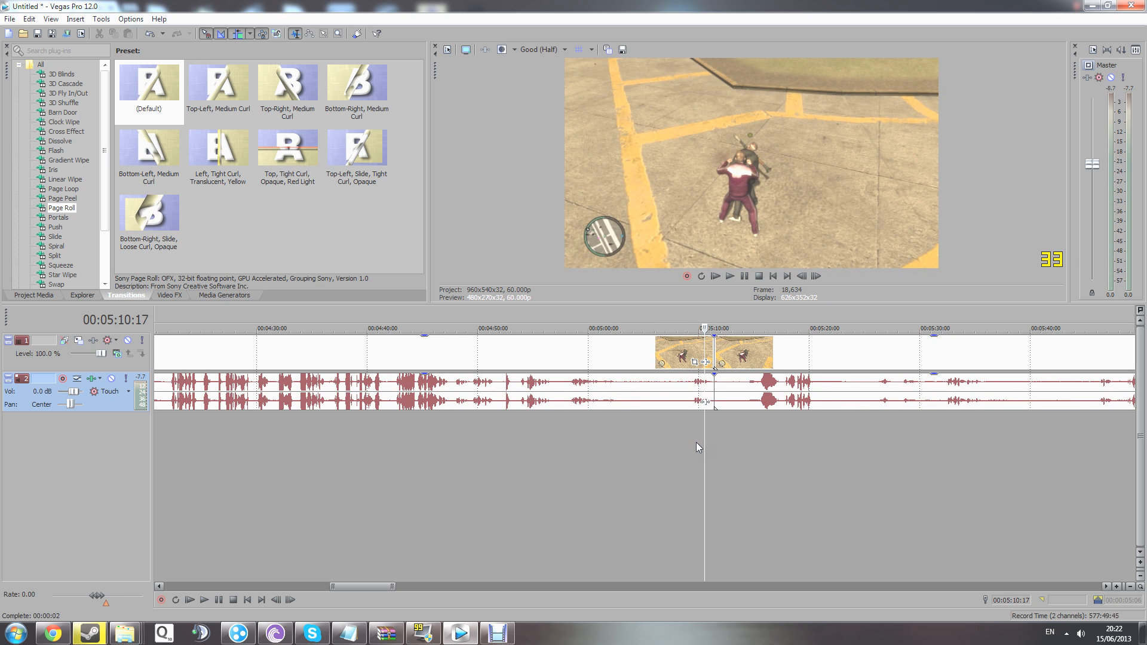
Try the default Iris transition on the cut between the first and second clips, leaving its settings as they are.
scroll(705, 457, "down", 3)
scroll(667, 422, "down", 2)
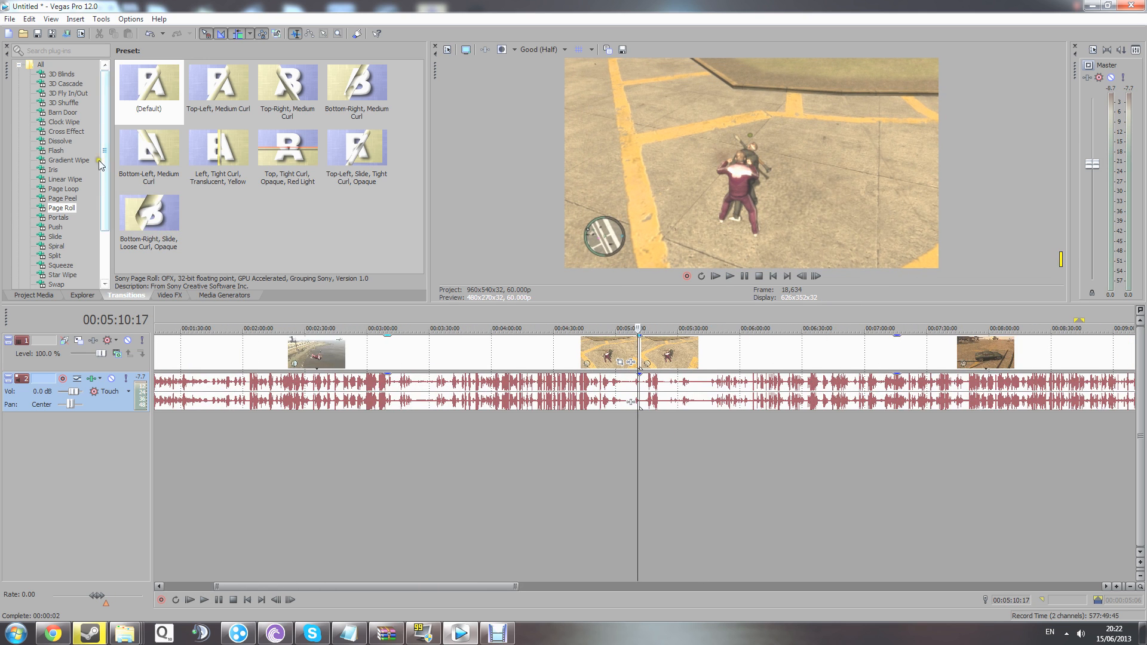
left_click(53, 169)
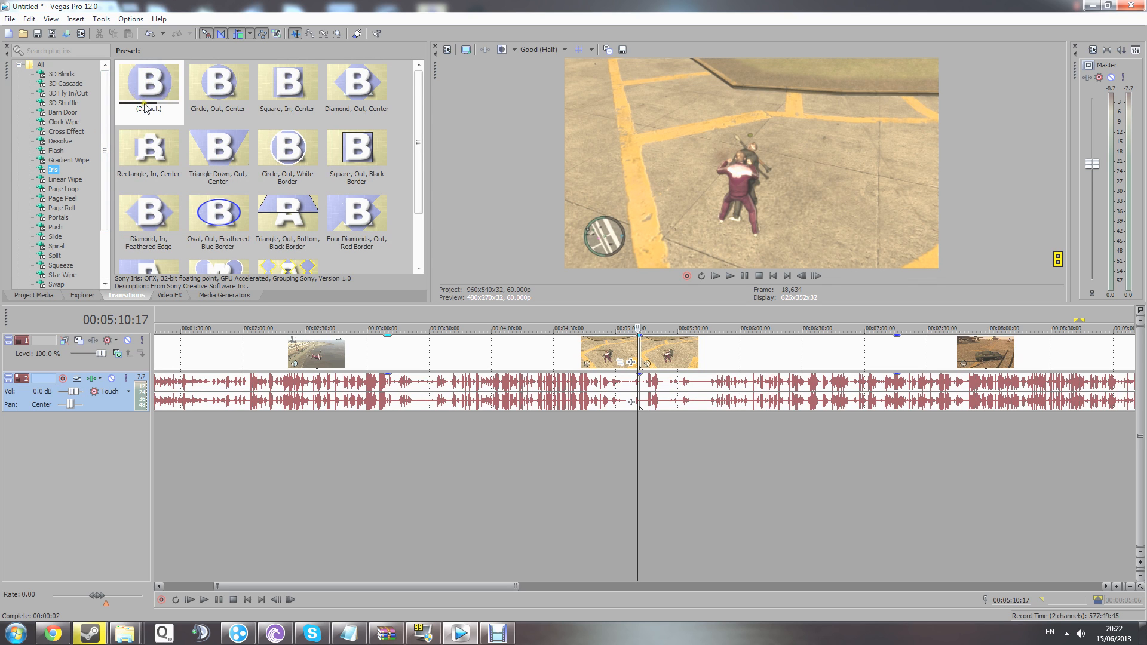
left_click_drag(149, 84, 641, 359)
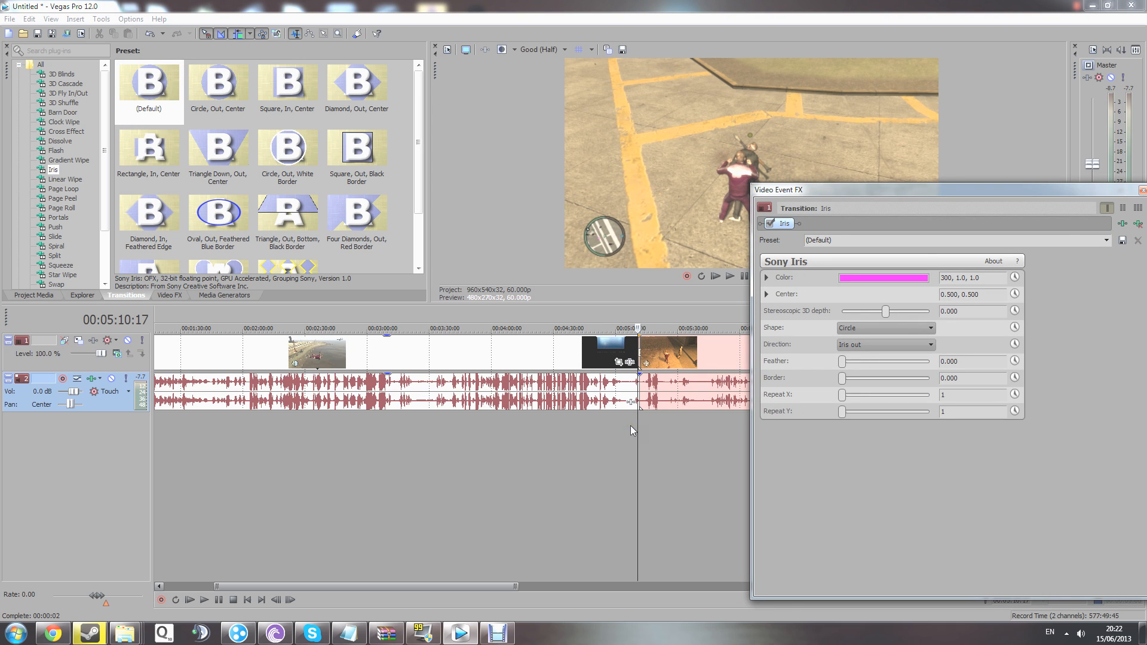
left_click_drag(1067, 196, 765, 207)
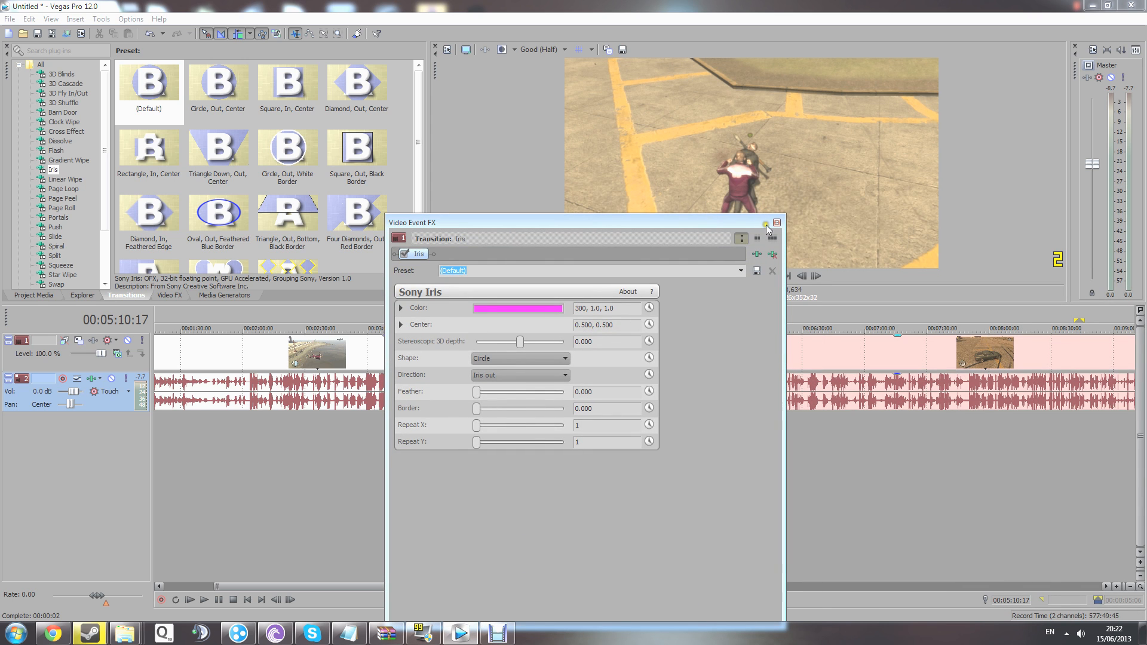
left_click(777, 223)
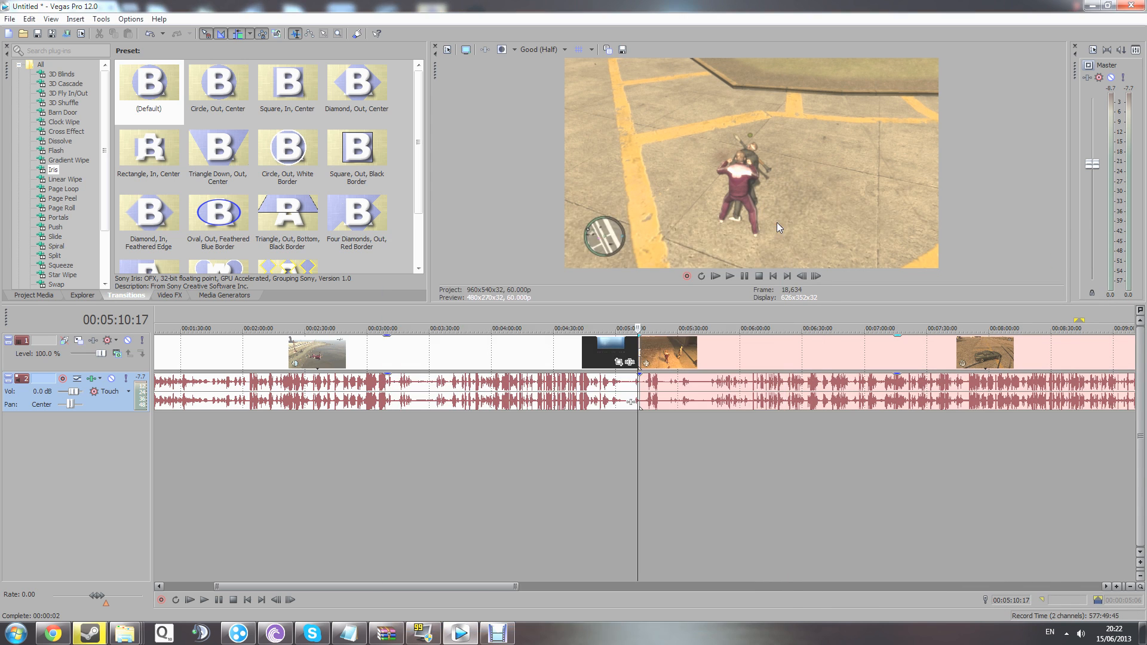
Play back the footage just after the first cut and undo the Iris transition.
key("space")
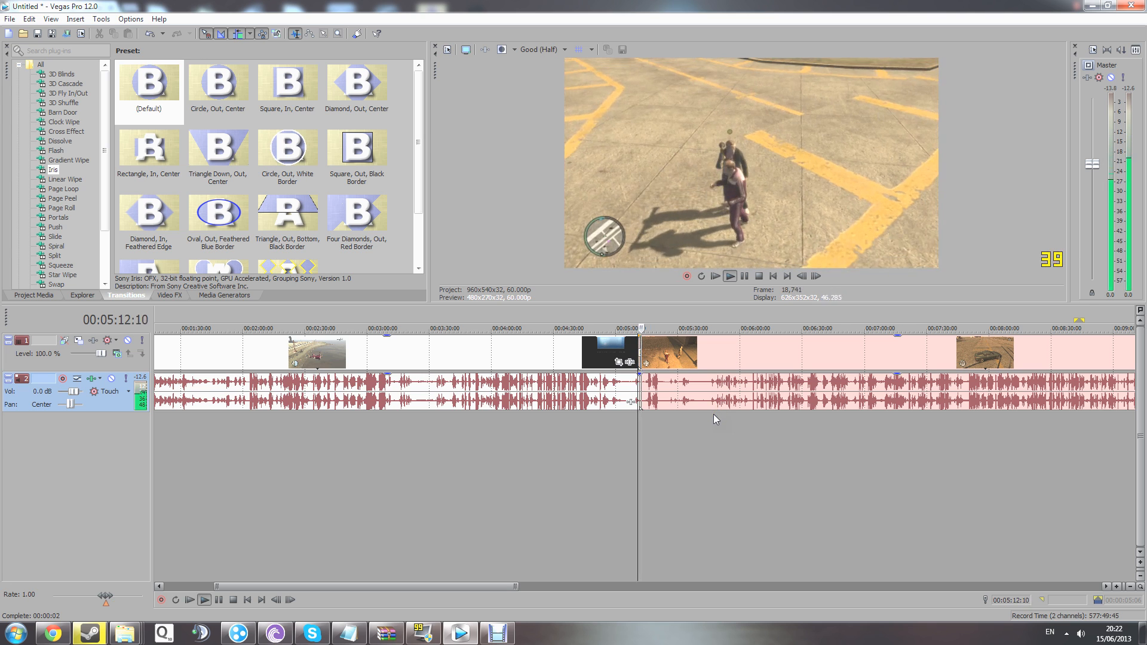
key("Return")
scroll(713, 414, "down", 3)
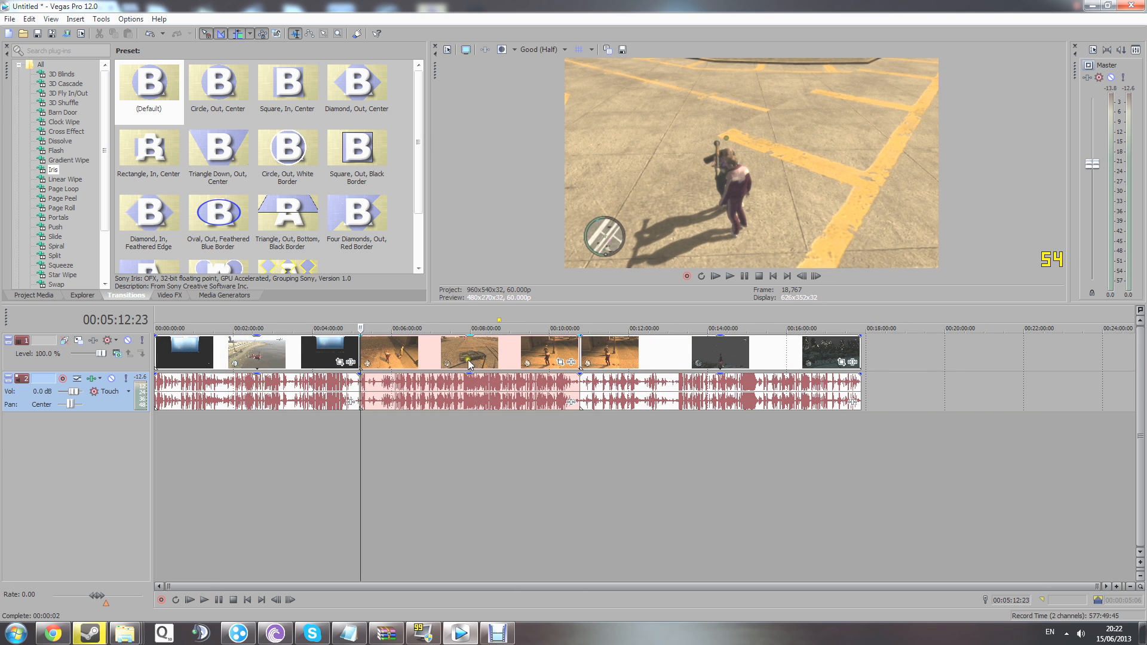
key("ctrl+z")
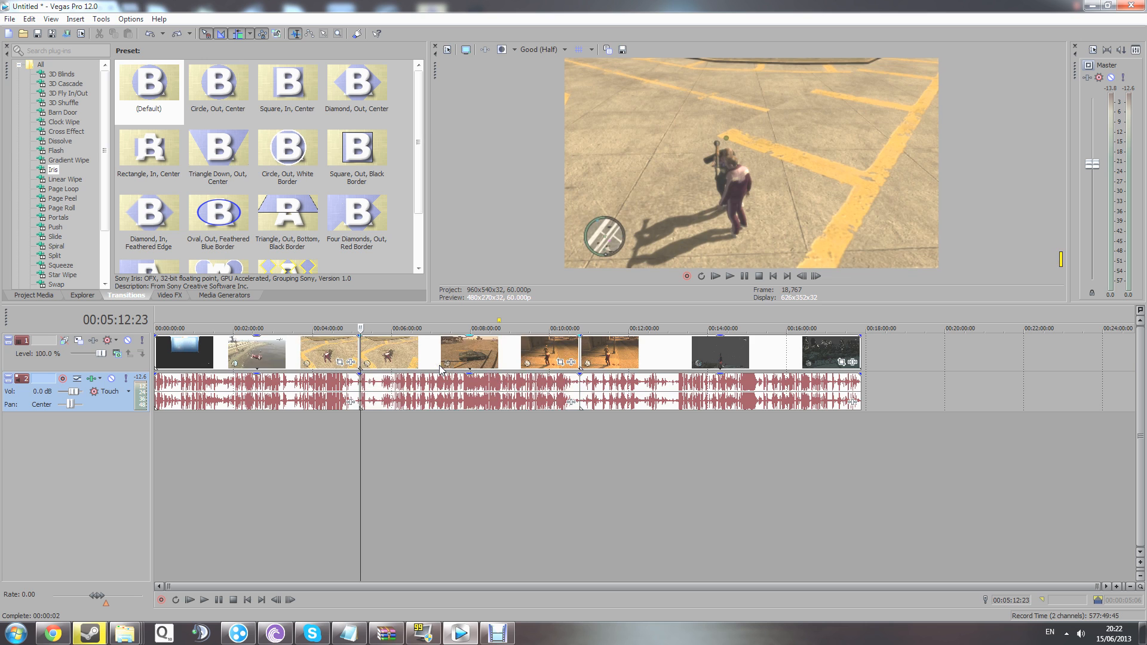
Browse the video effects and show the presets of Brightness and Contrast.
scroll(418, 406, "up", 5)
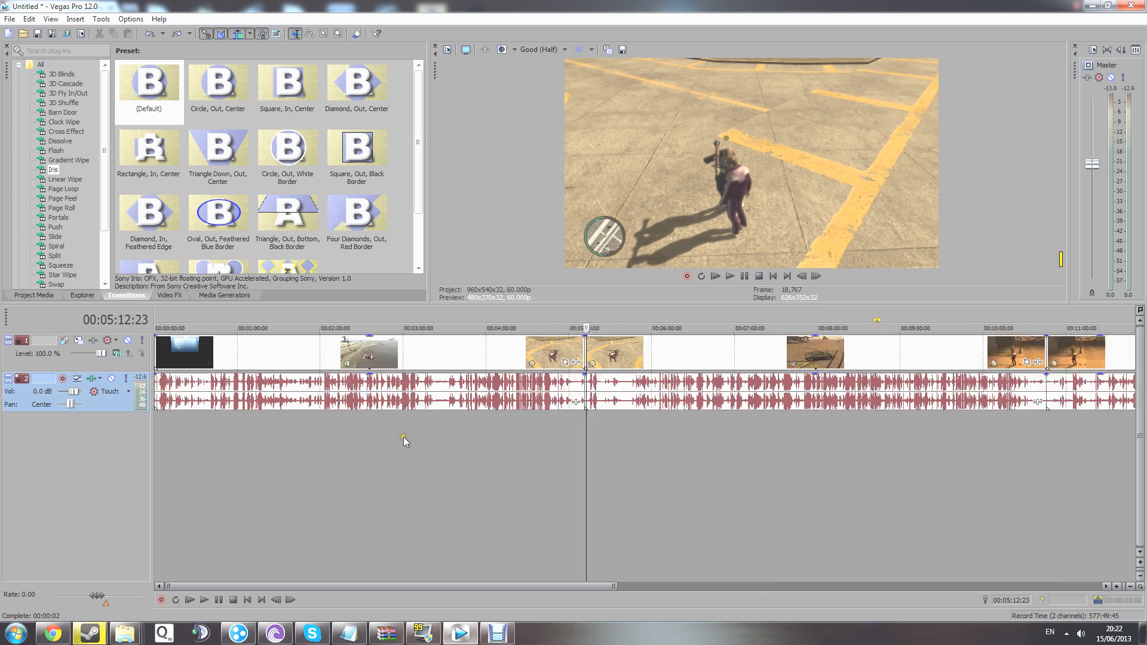
left_click(172, 295)
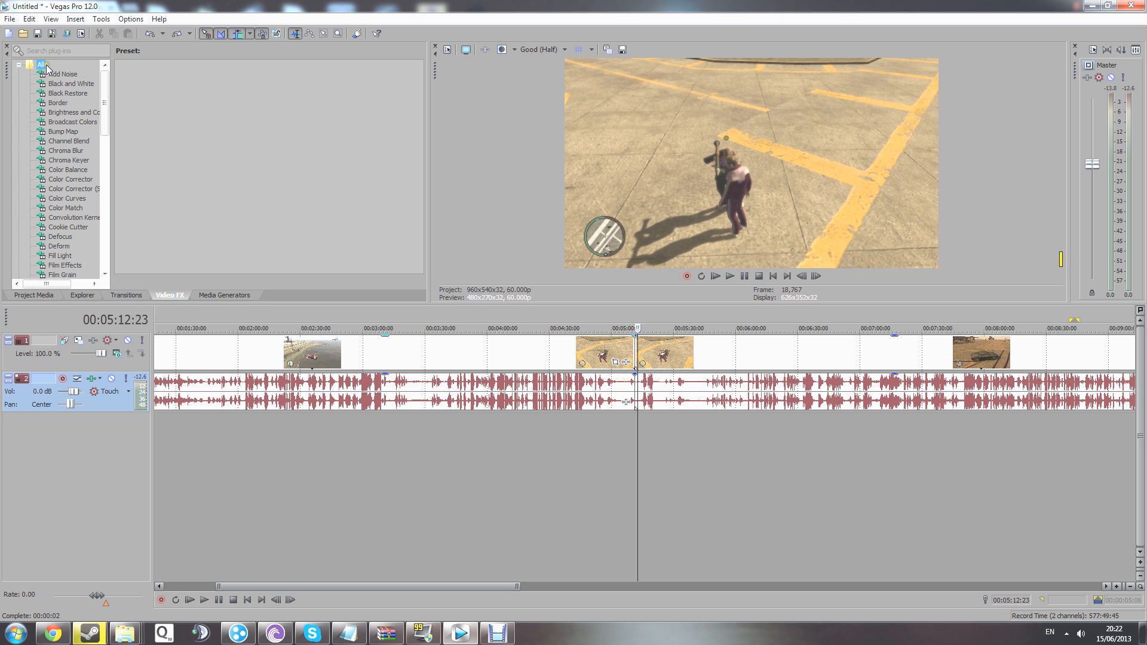
scroll(361, 391, "down", 6)
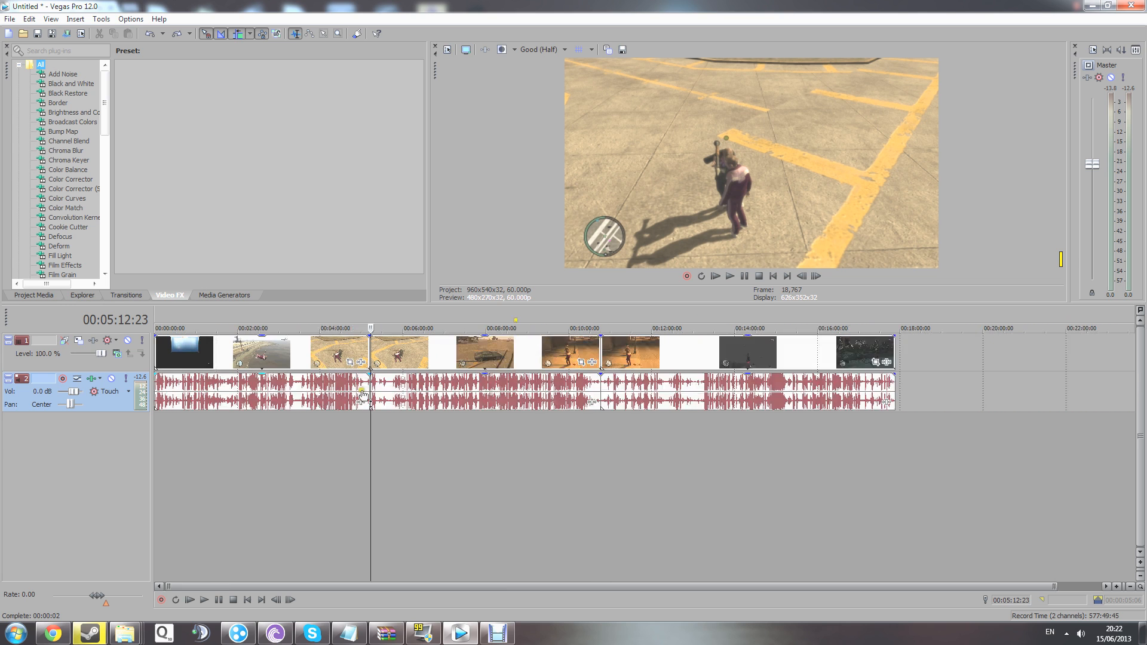
left_click(88, 114)
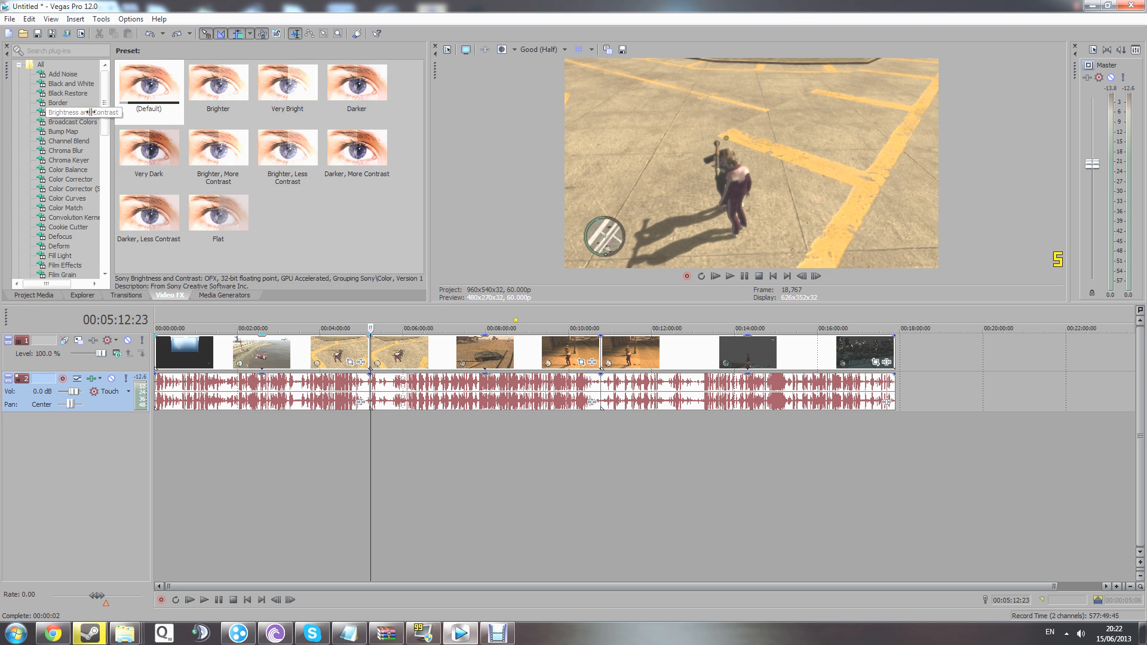
Position the playhead at about 00:14:08 in the third clip and try the Brighter preset of Brightness and Contrast on that clip.
left_click(715, 425)
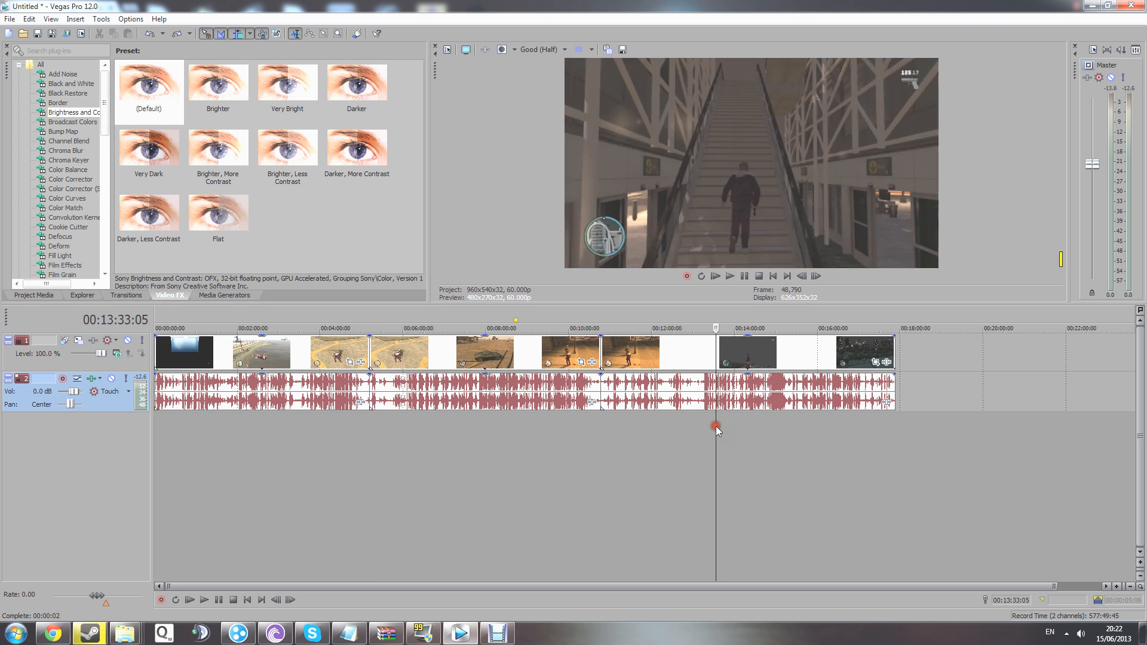
left_click(740, 440)
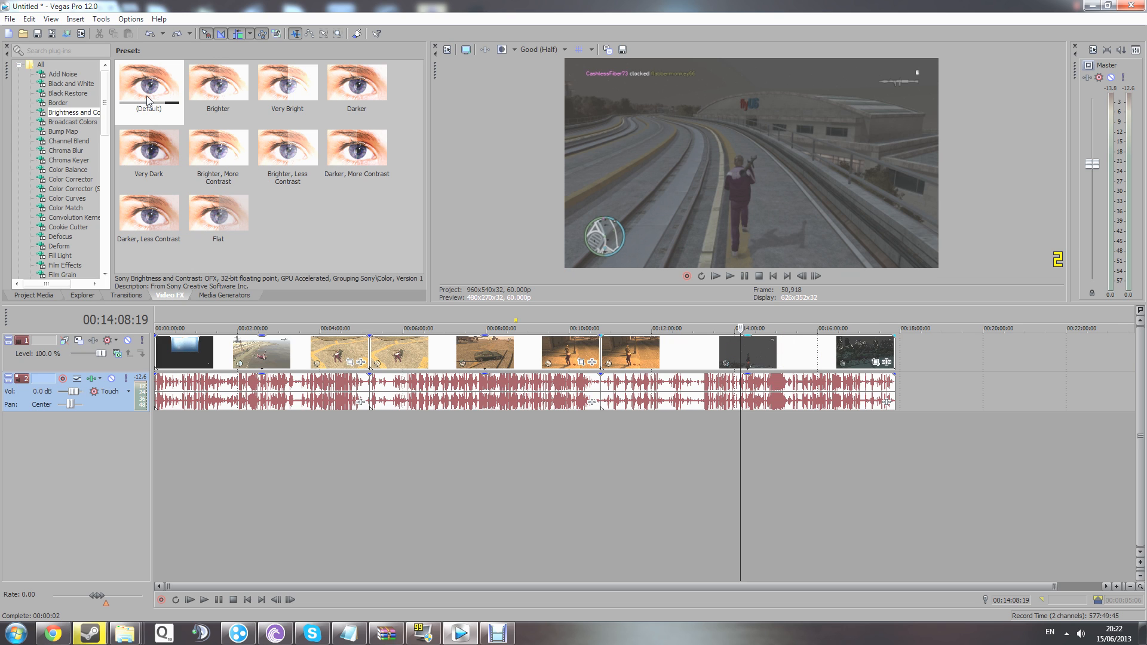
left_click_drag(151, 94, 766, 349)
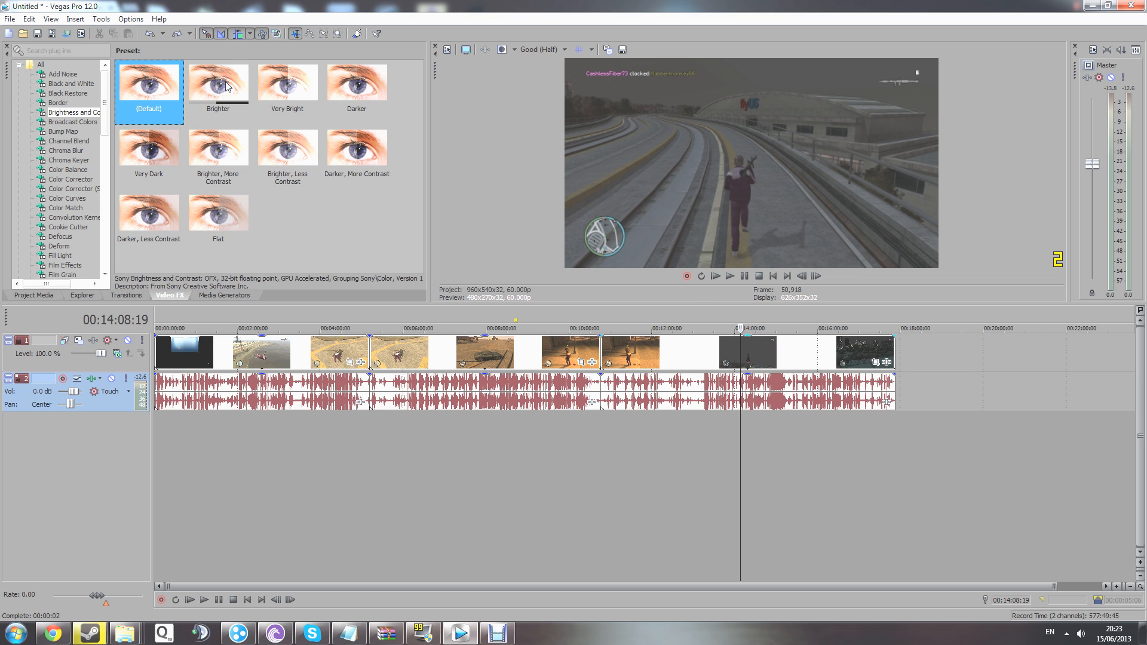
left_click_drag(226, 86, 761, 358)
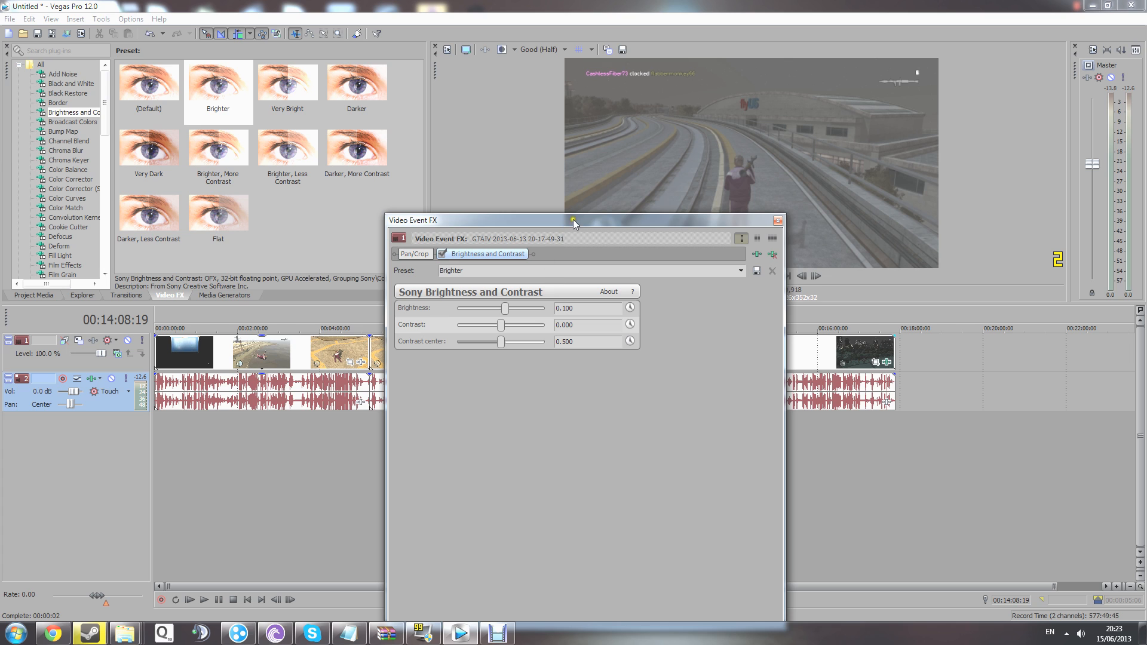
Adjust the third clip's brightness to 0.088, contrast to -0.197 and contrast center to 0.449, and close the effect settings.
left_click_drag(572, 220, 823, 167)
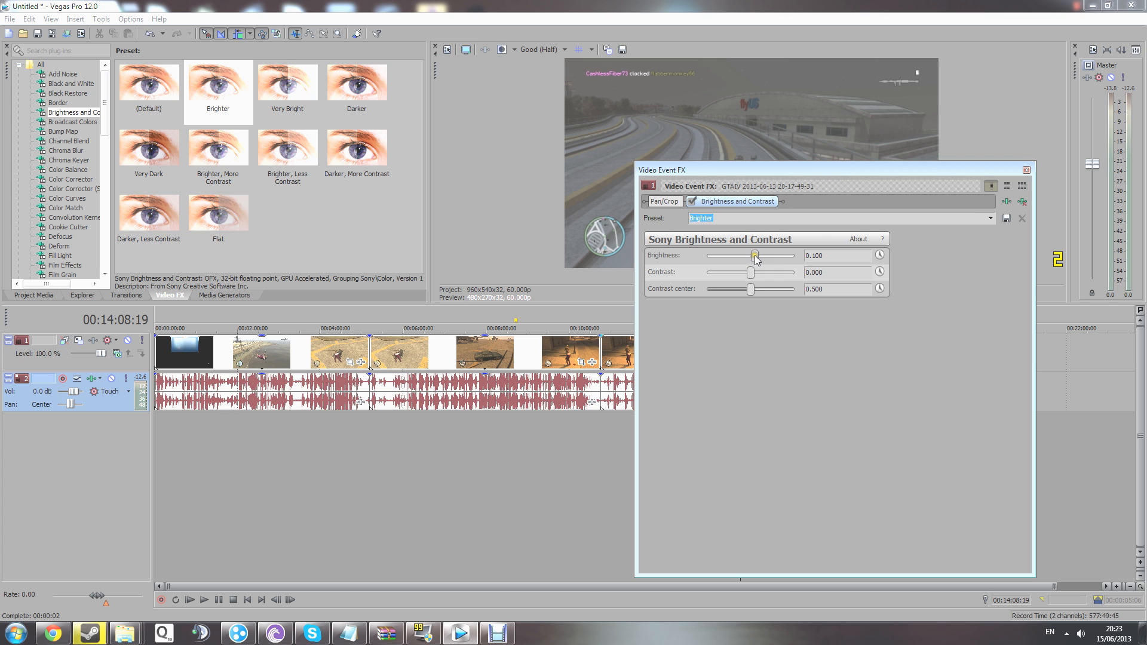
left_click_drag(755, 259, 772, 258)
left_click_drag(769, 258, 748, 289)
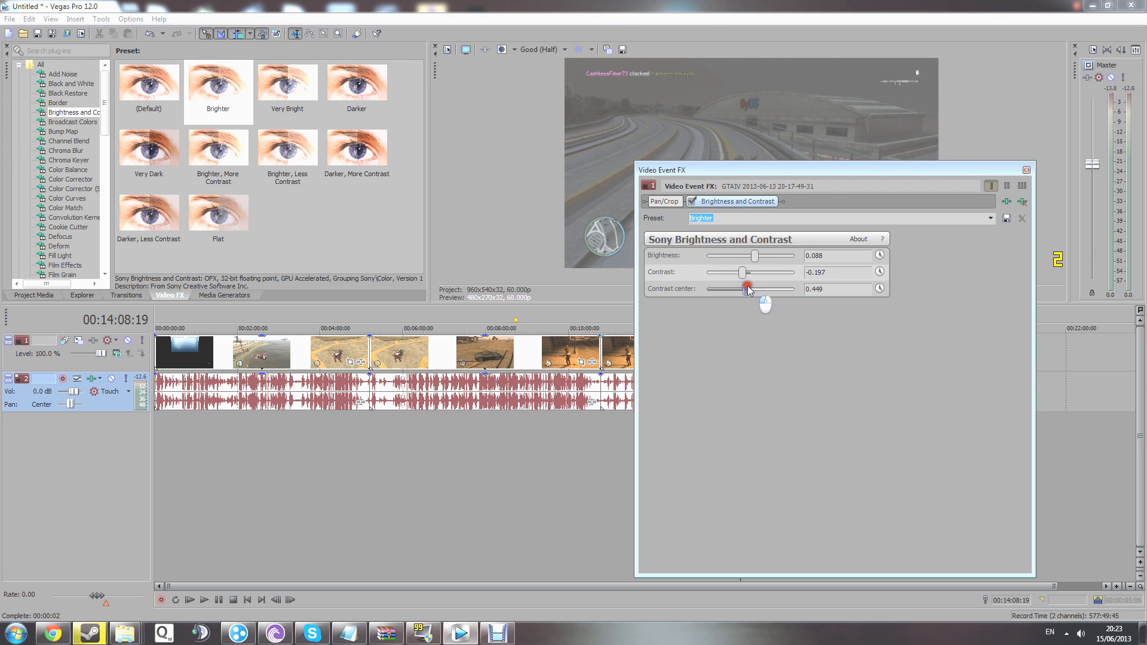
left_click(1026, 171)
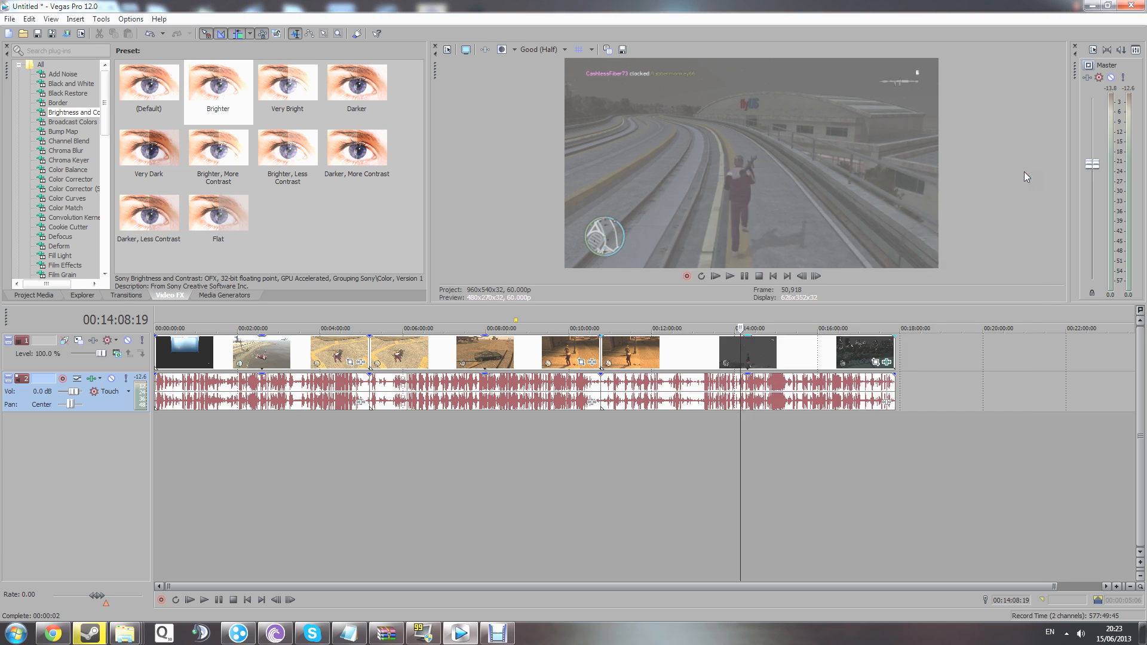
Reopen the third clip's effect settings and remove the Brightness and Contrast effect.
left_click(887, 362)
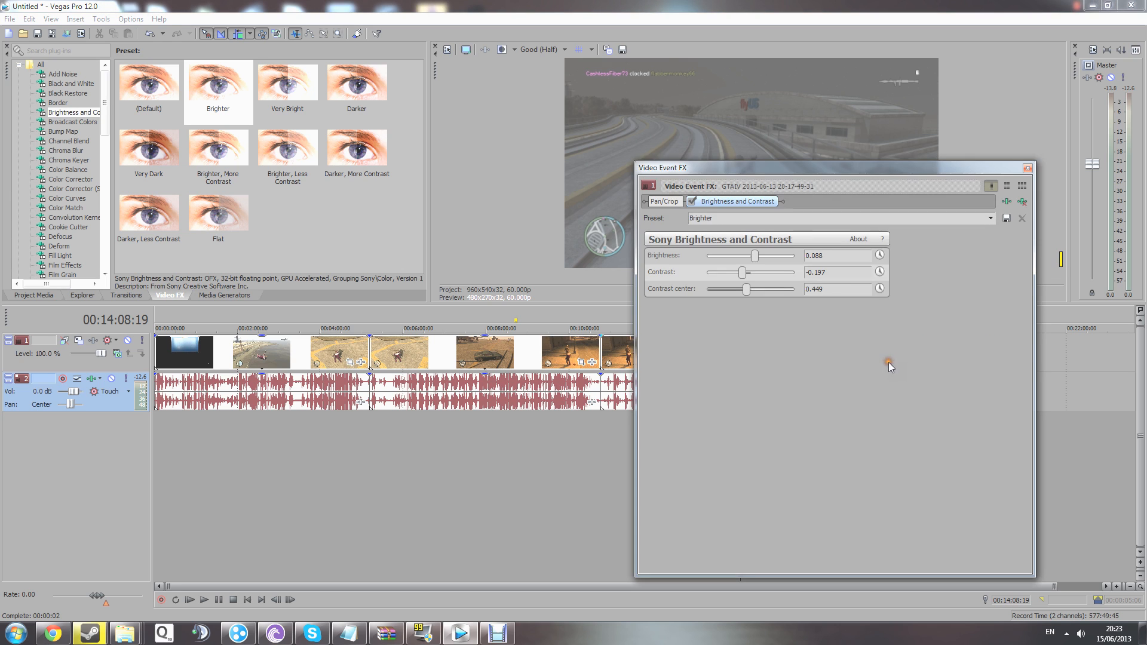
left_click(1021, 203)
left_click(1027, 168)
Position the playhead at the start of the third clip and apply the 105mm Prime Lens preset of Lens Flare to that clip.
left_click(599, 440)
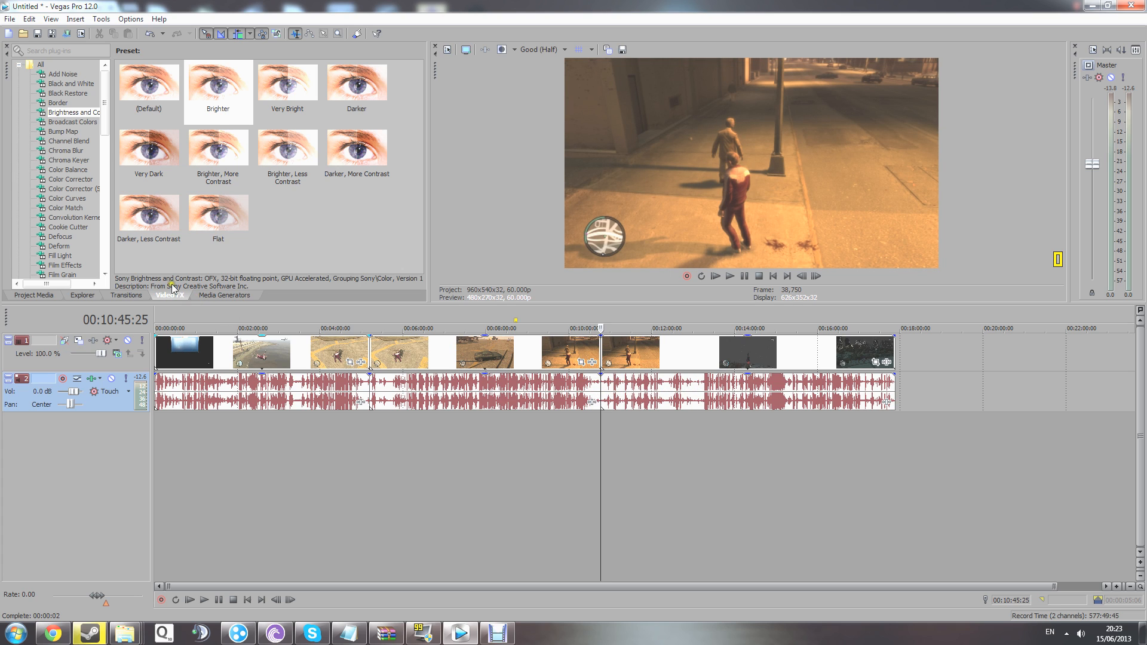
scroll(89, 144, "down", 2)
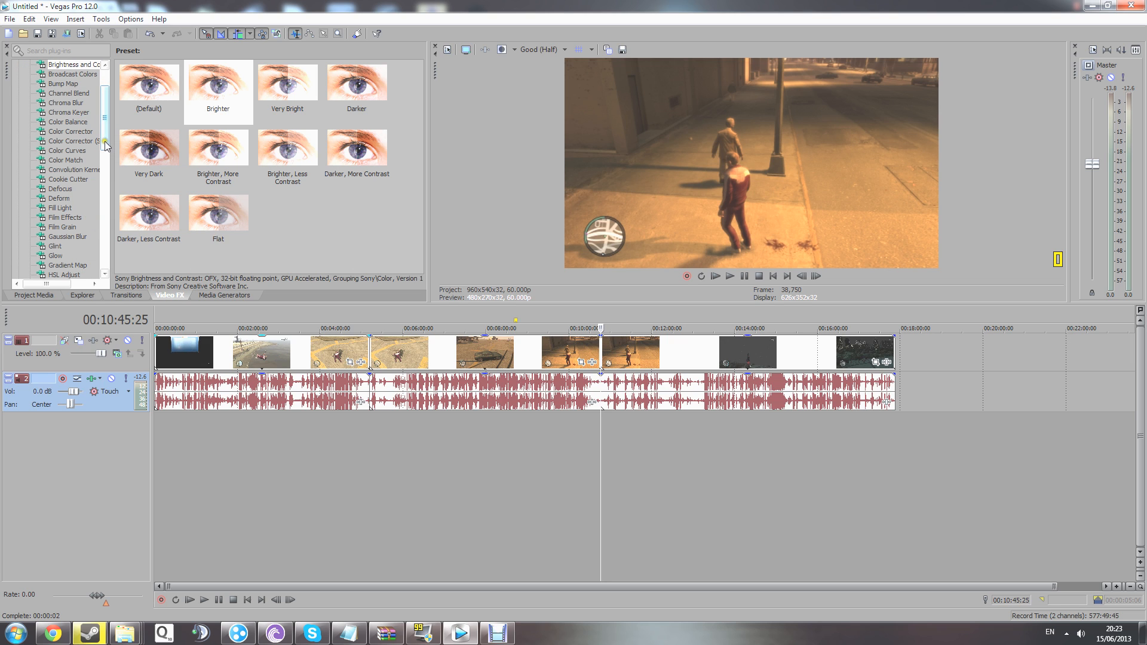
left_click_drag(108, 142, 107, 174)
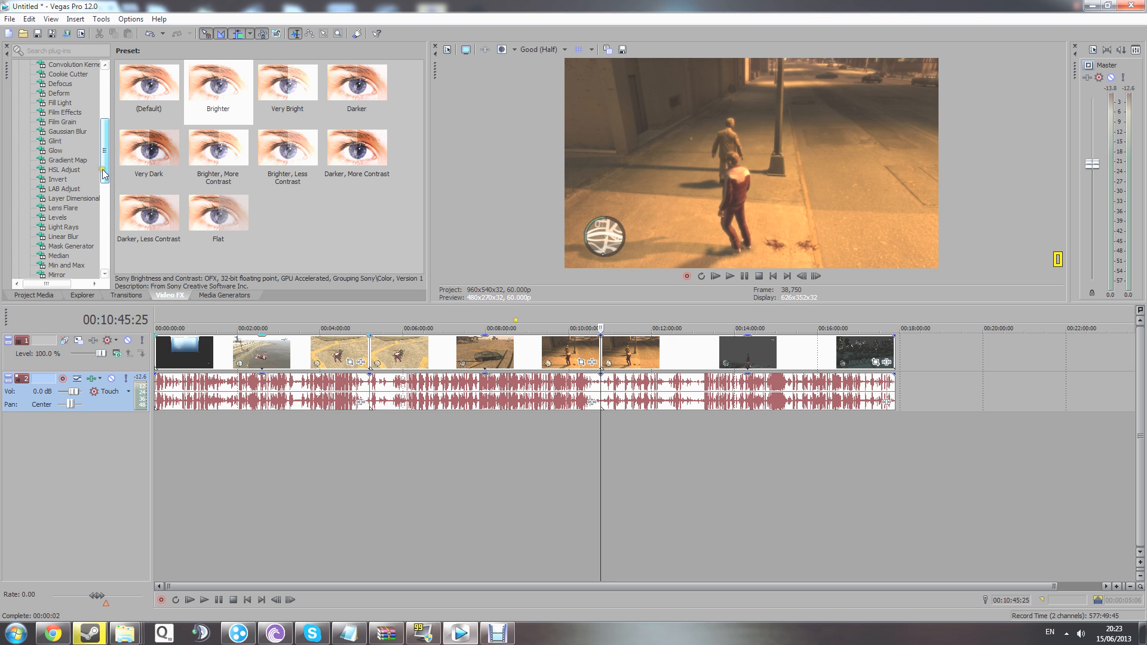
left_click(66, 209)
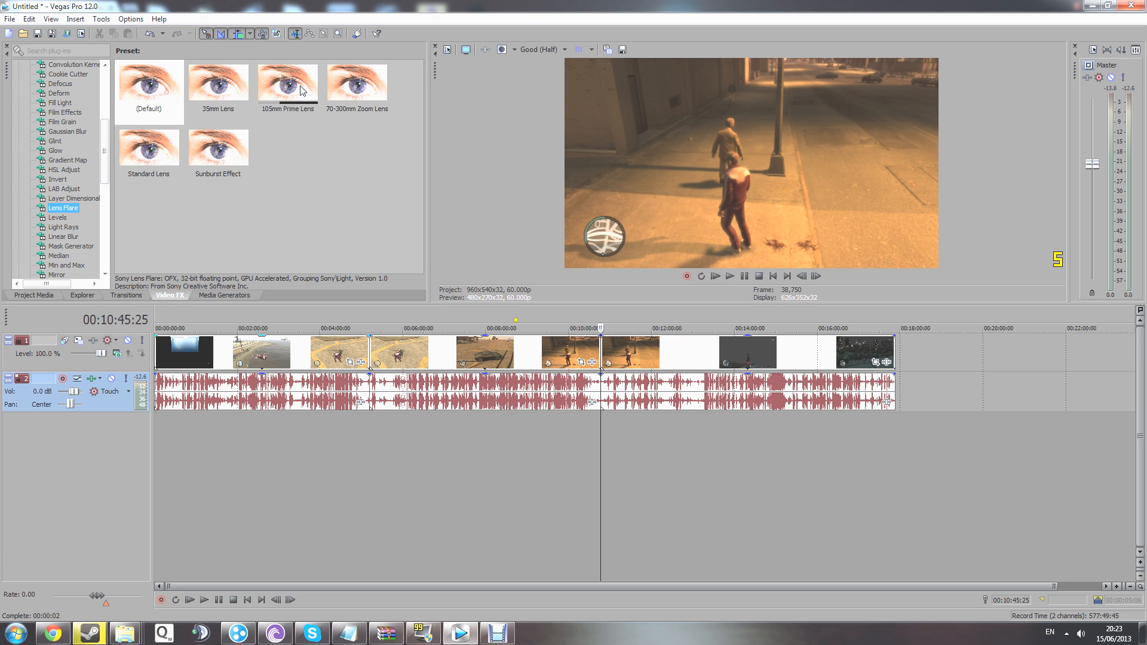
left_click_drag(282, 81, 632, 353)
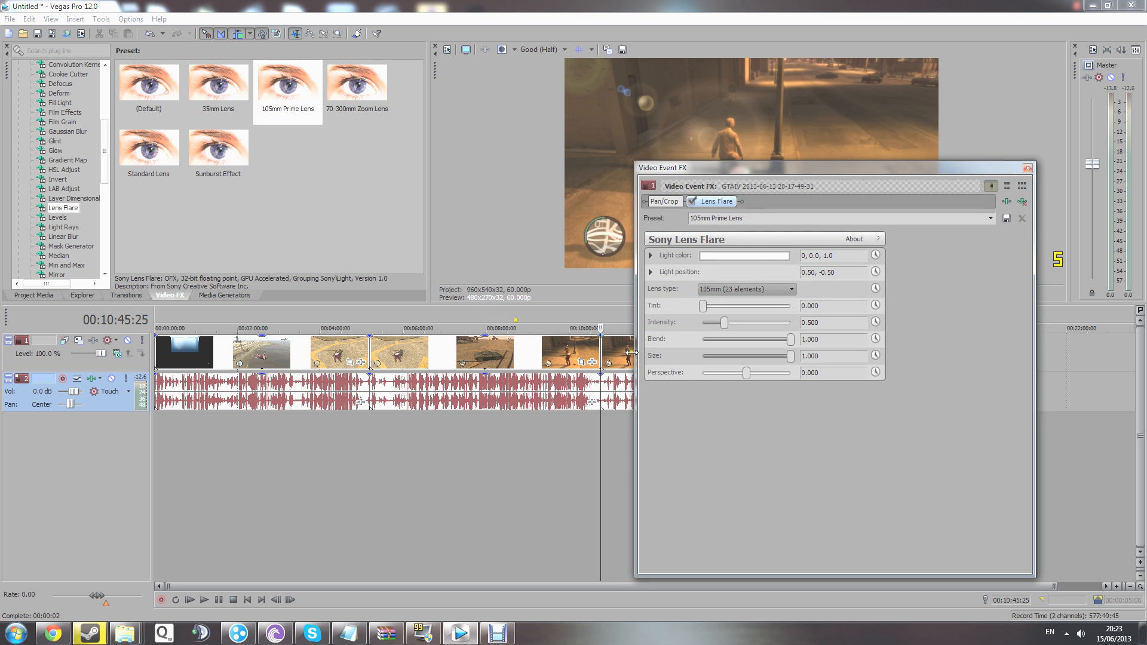
Expand the light position and light color controls of the Lens Flare, keeping the video preview uncovered.
left_click_drag(706, 185, 819, 224)
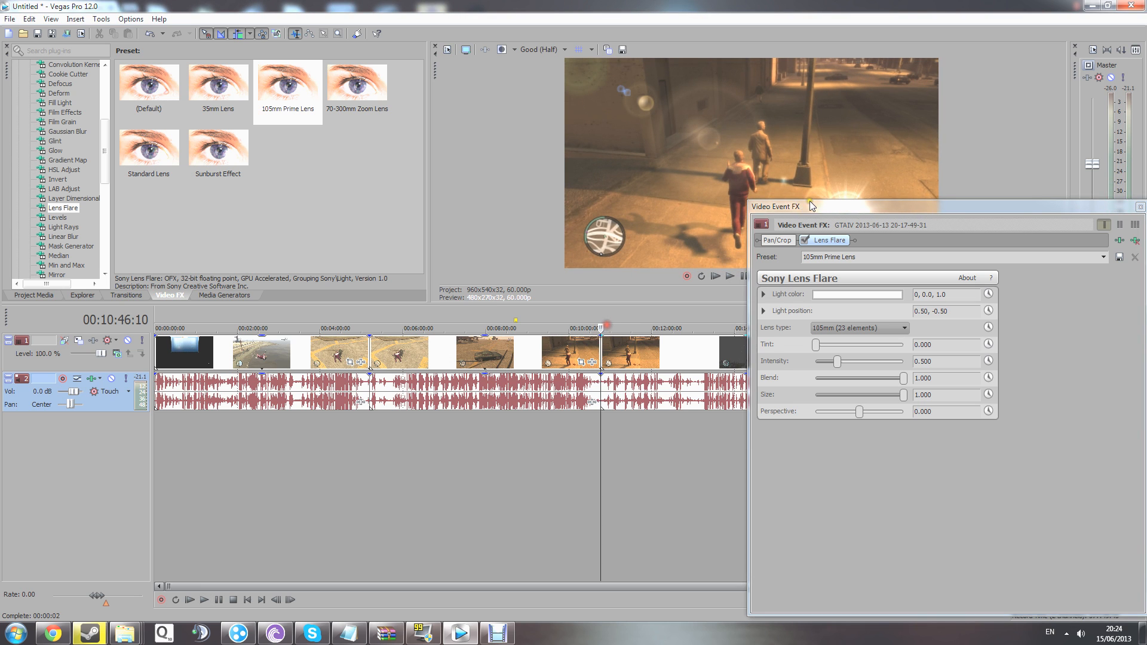
mouse_move(817, 210)
left_mouse_down()
mouse_move(882, 423)
mouse_move(817, 226)
left_mouse_up()
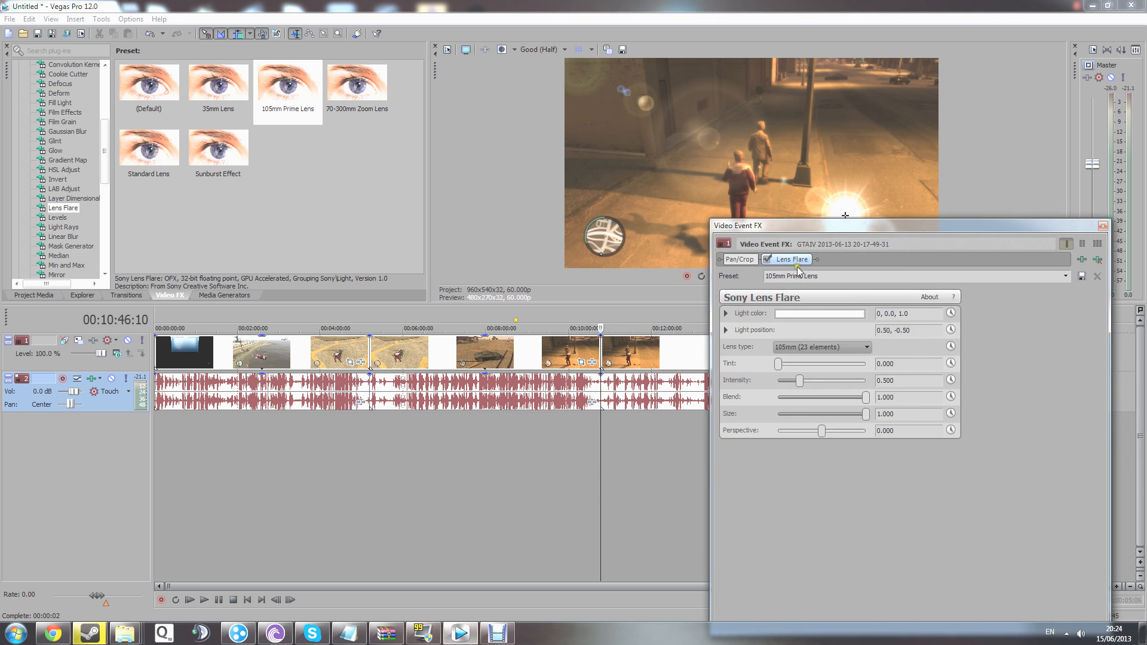
left_click(726, 330)
left_click(727, 331)
left_click(726, 330)
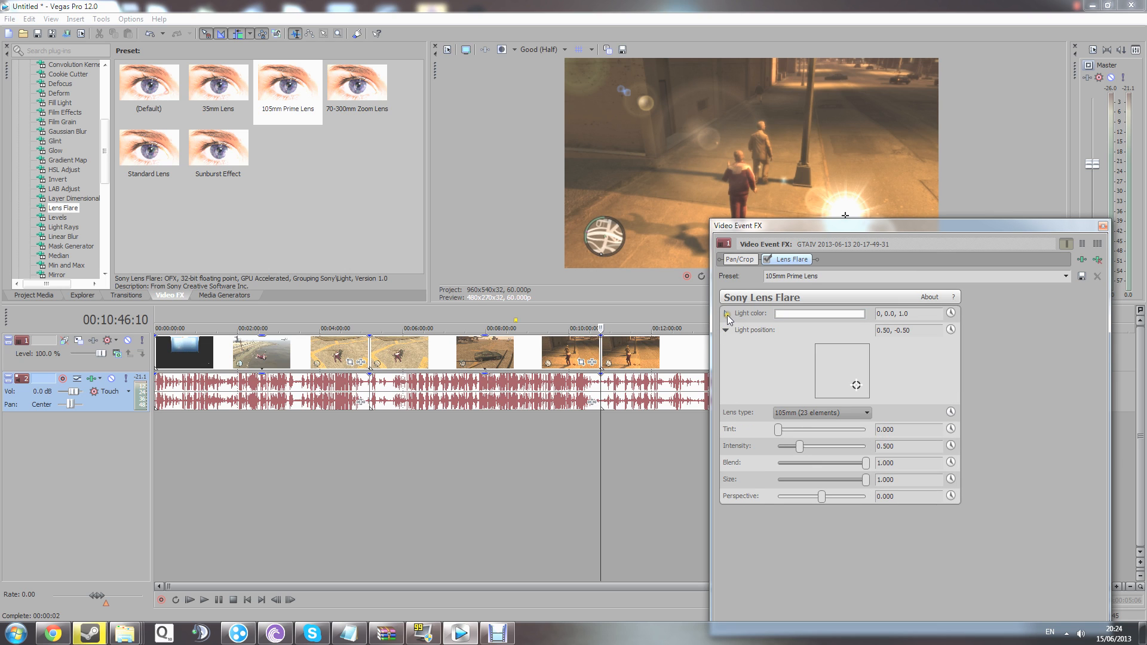
left_click(727, 314)
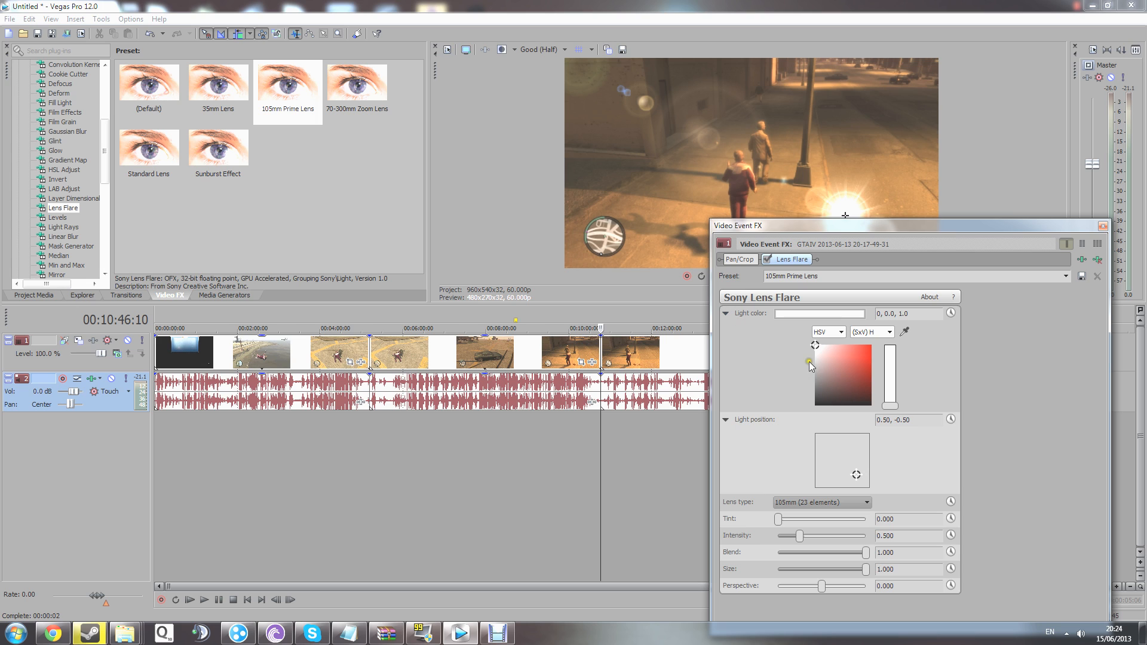
left_click_drag(870, 223, 1034, 250)
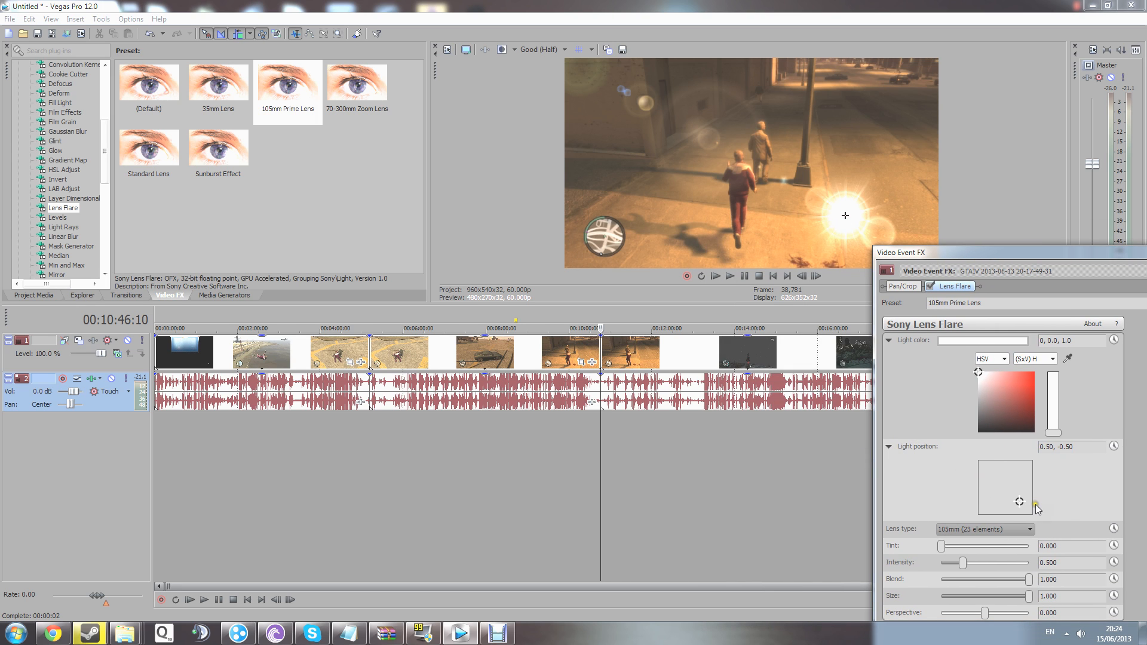
Set the flare's light color to red (0, 0.89, 0.91) and its light position to 0.52, 0.02, beside the lamppost.
mouse_move(1020, 501)
left_mouse_down()
mouse_move(983, 497)
mouse_move(1014, 487)
mouse_move(988, 490)
mouse_move(990, 502)
left_mouse_up()
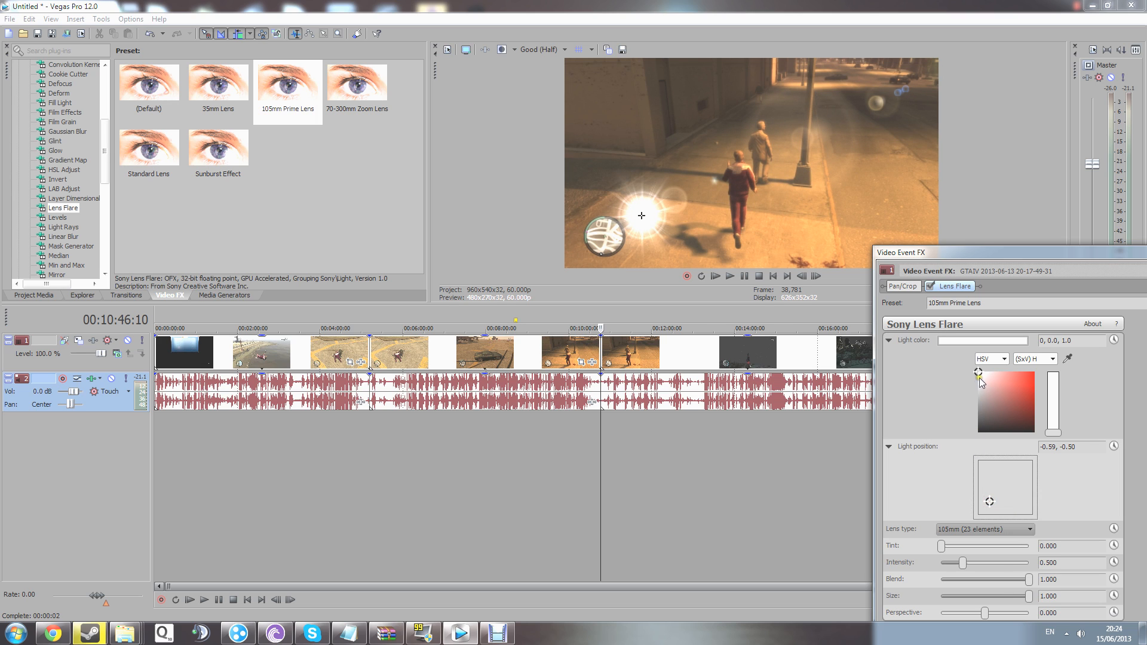
mouse_move(979, 378)
left_mouse_down()
mouse_move(999, 392)
mouse_move(1030, 382)
left_mouse_up()
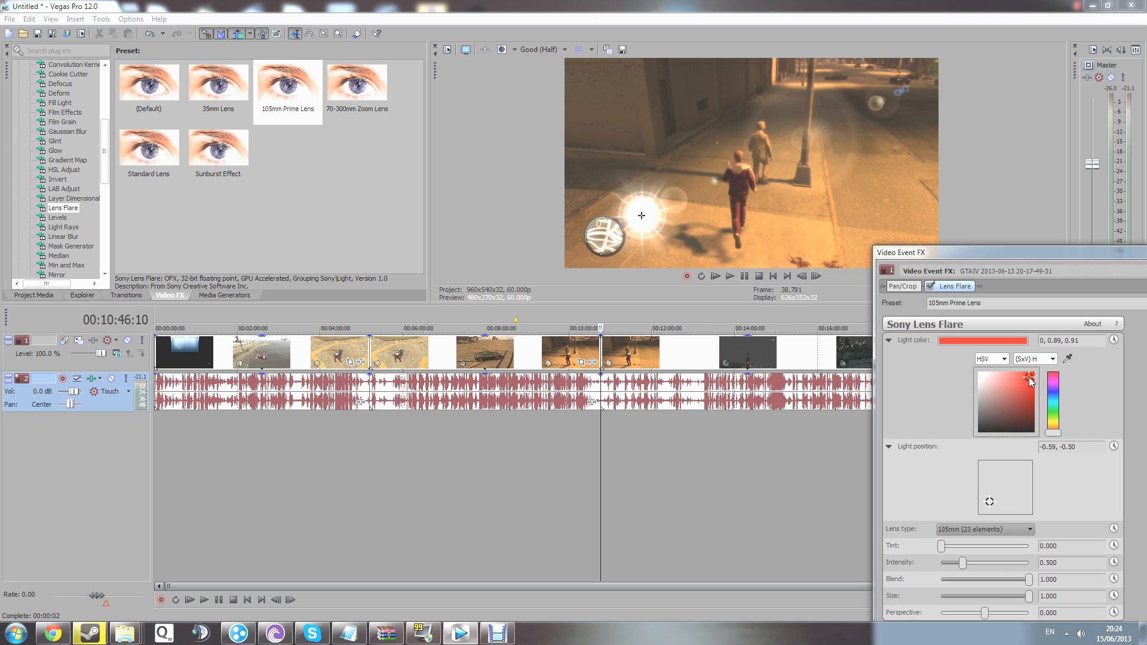
left_click_drag(989, 502, 1021, 486)
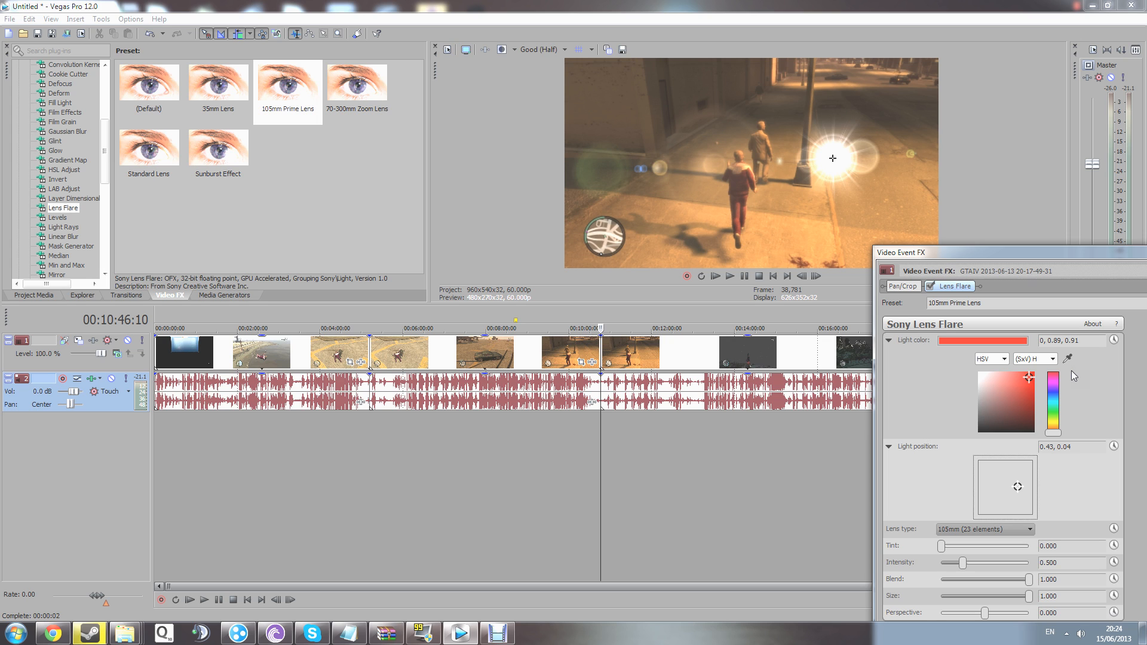
mouse_move(1019, 491)
left_mouse_down()
mouse_move(978, 494)
mouse_move(1020, 488)
left_mouse_up()
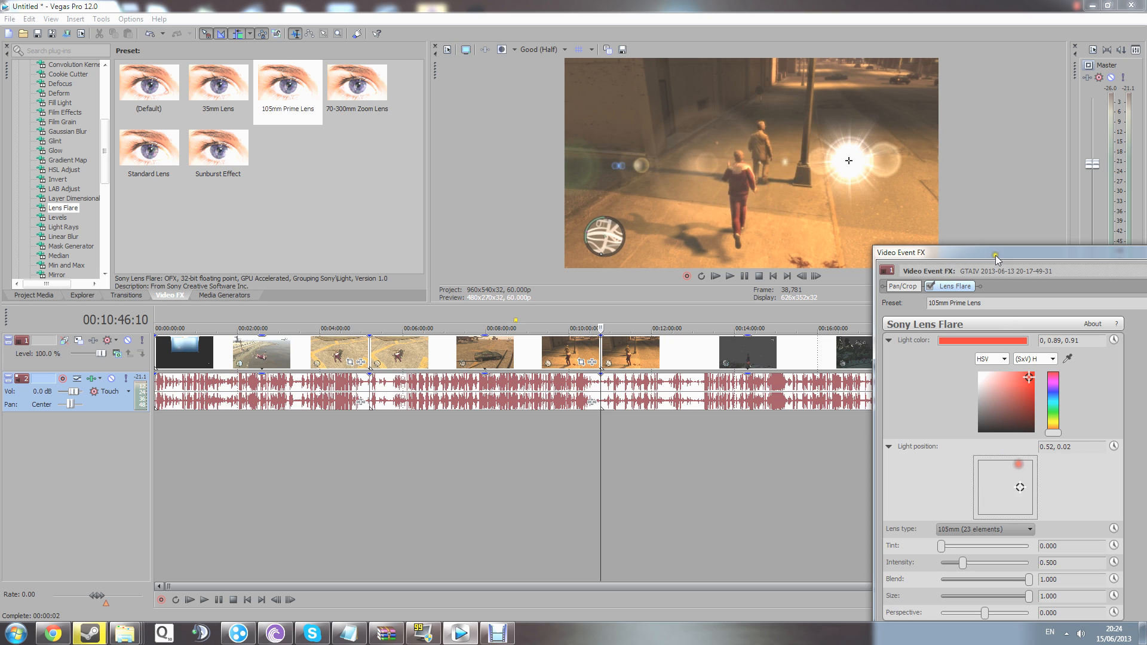
left_click_drag(998, 252, 972, 177)
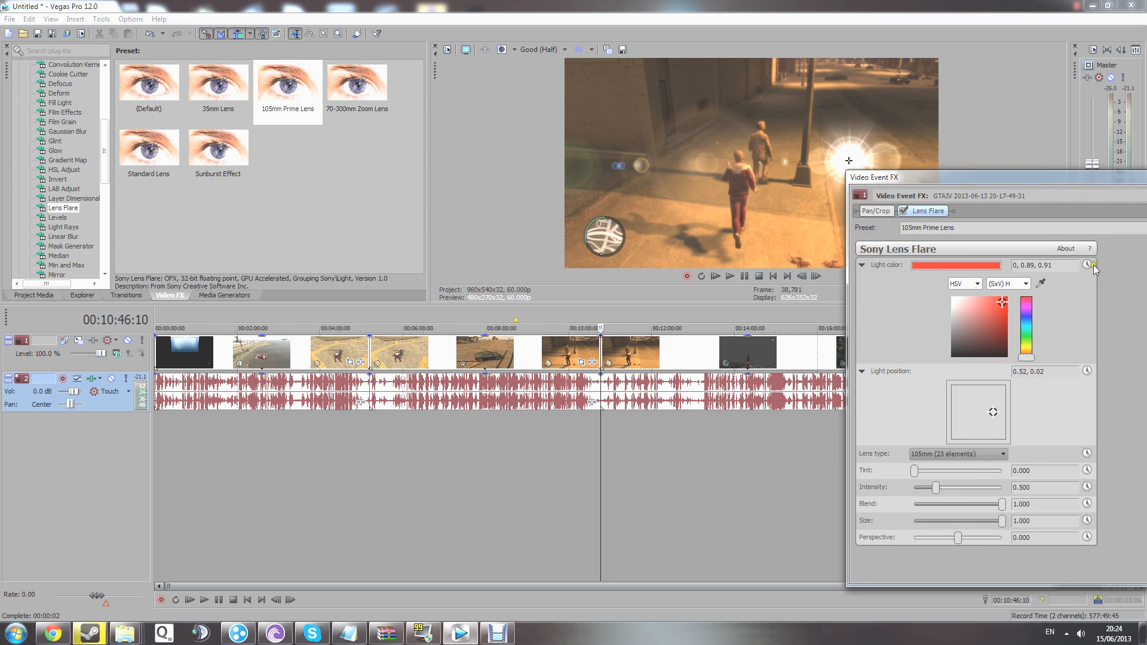
Set the flare's light position to -1.00, -0.07, at the frame's left edge, and close the effect settings.
left_click_drag(1010, 408, 951, 417)
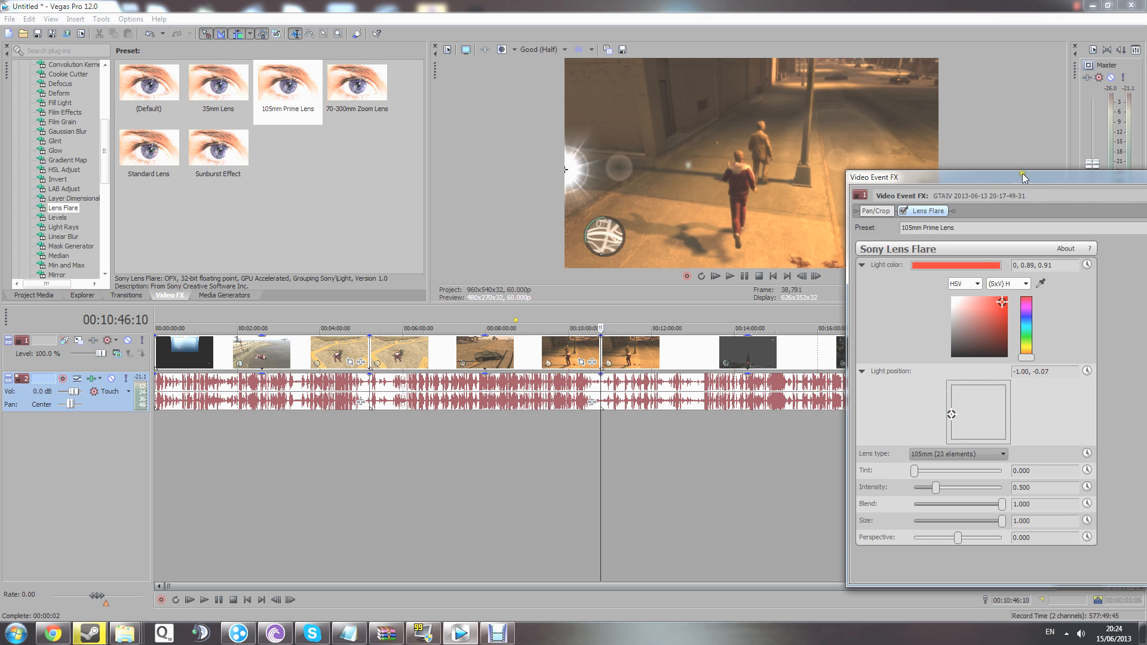
left_click_drag(1023, 177, 848, 185)
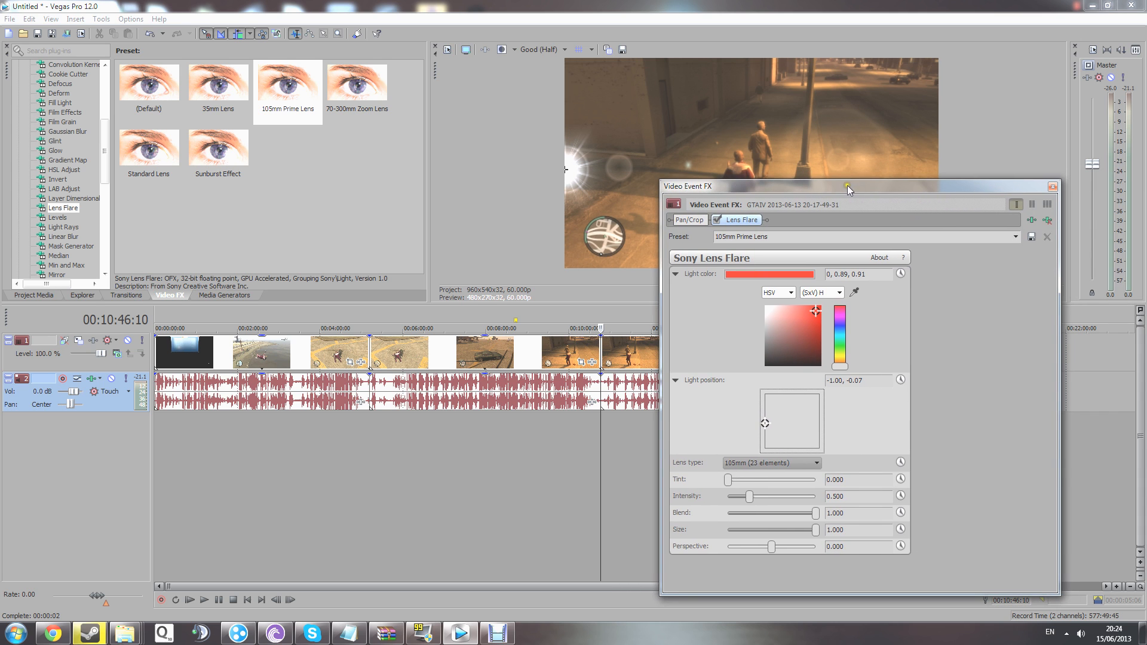
left_click(1053, 187)
Play the Lens Flare clip from its start, stop at 00:10:55:10 and split it with its audio there.
scroll(658, 415, "up", 8)
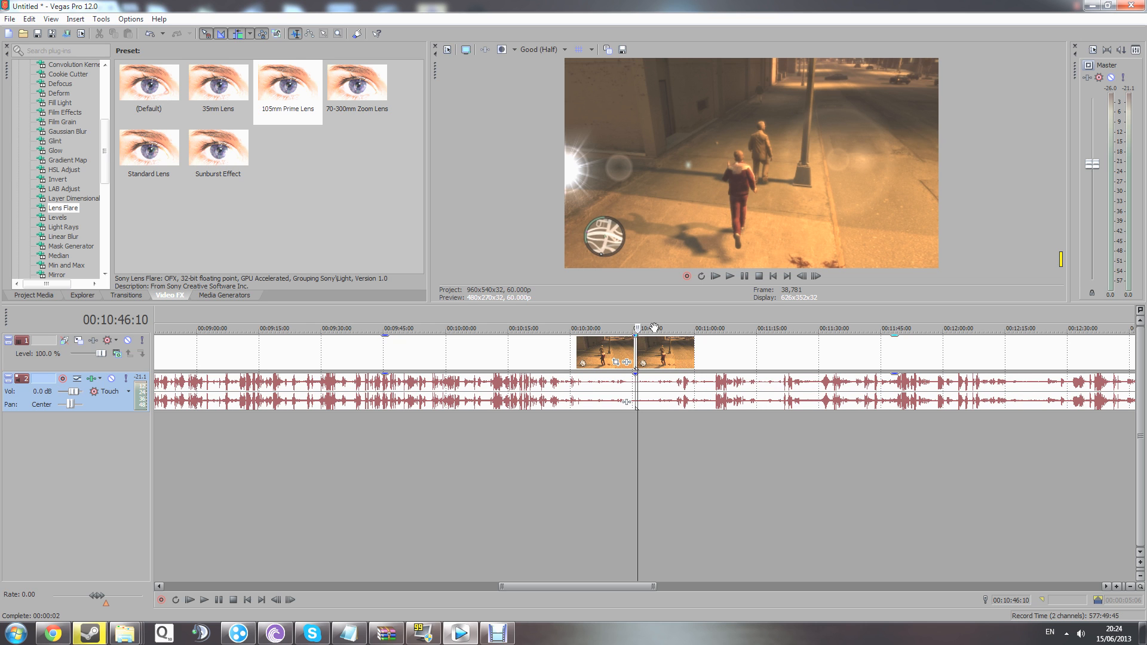
key("space")
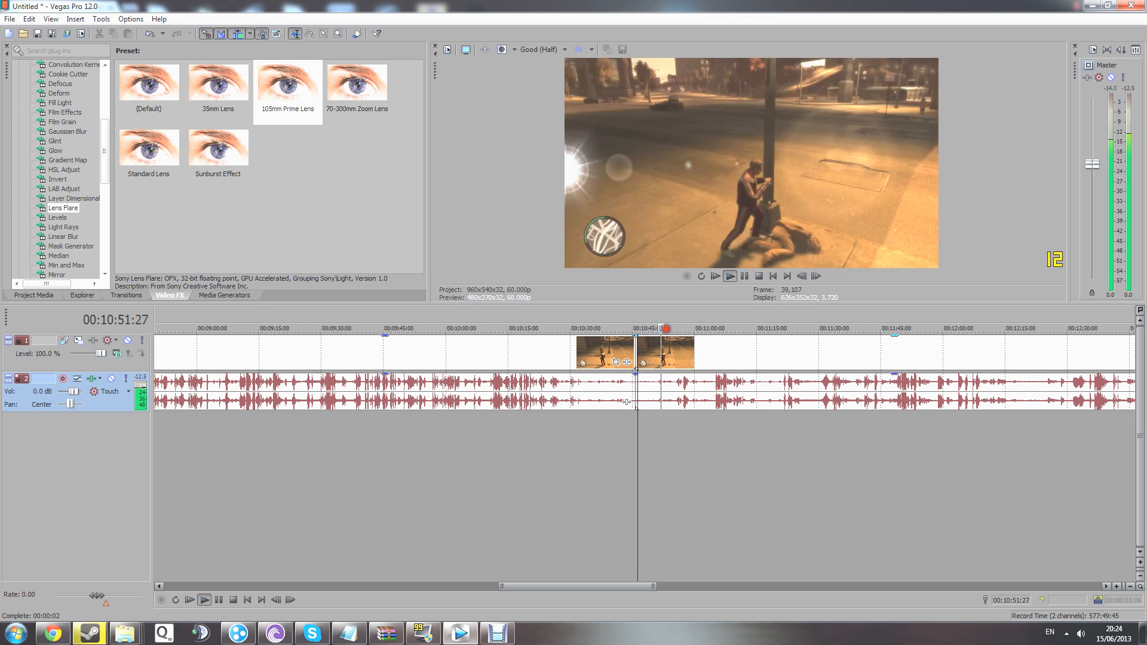
key("Return")
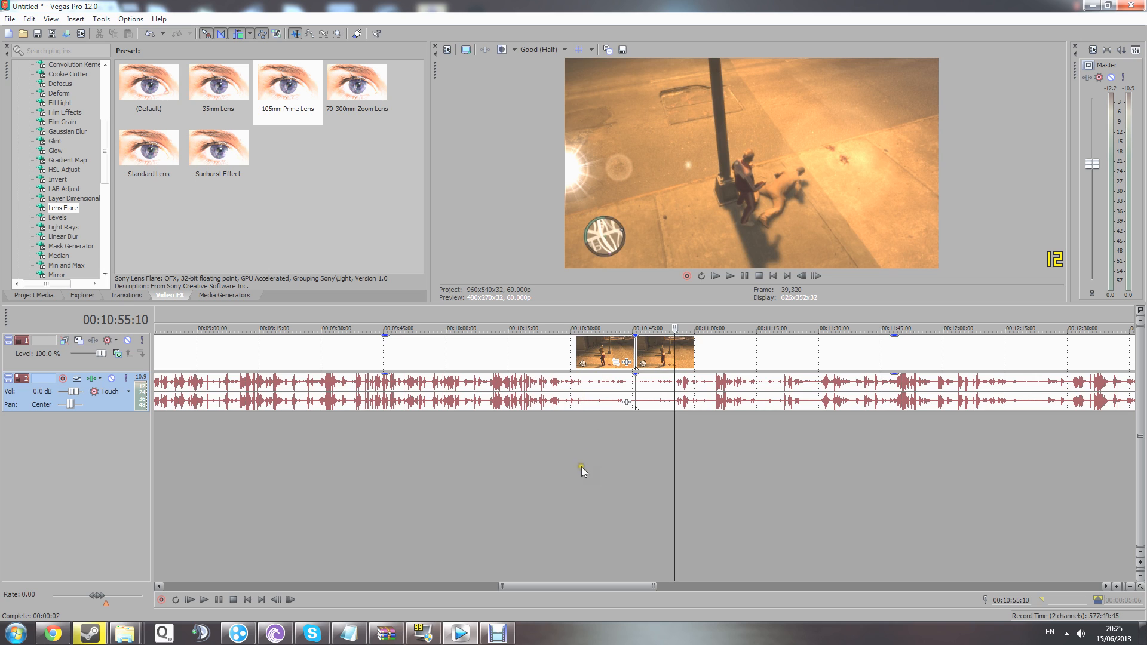
key("ctrl+v")
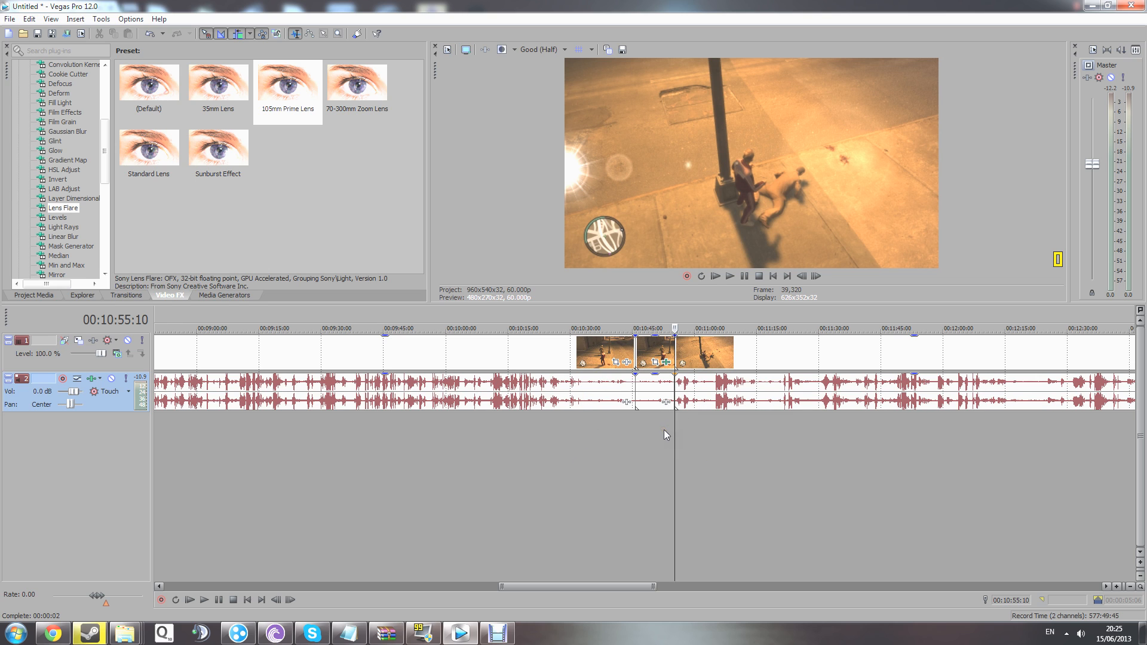
Move the playhead to 00:11:03:10 and split the video and audio a second time there.
scroll(673, 425, "up", 5)
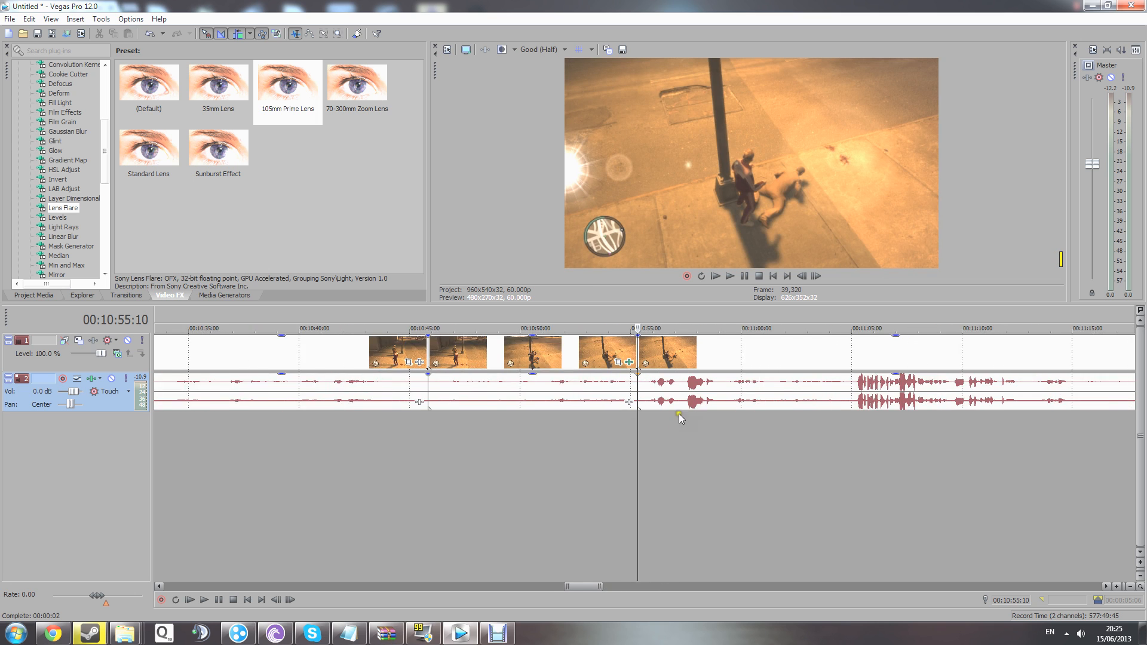
scroll(629, 398, "up", 4)
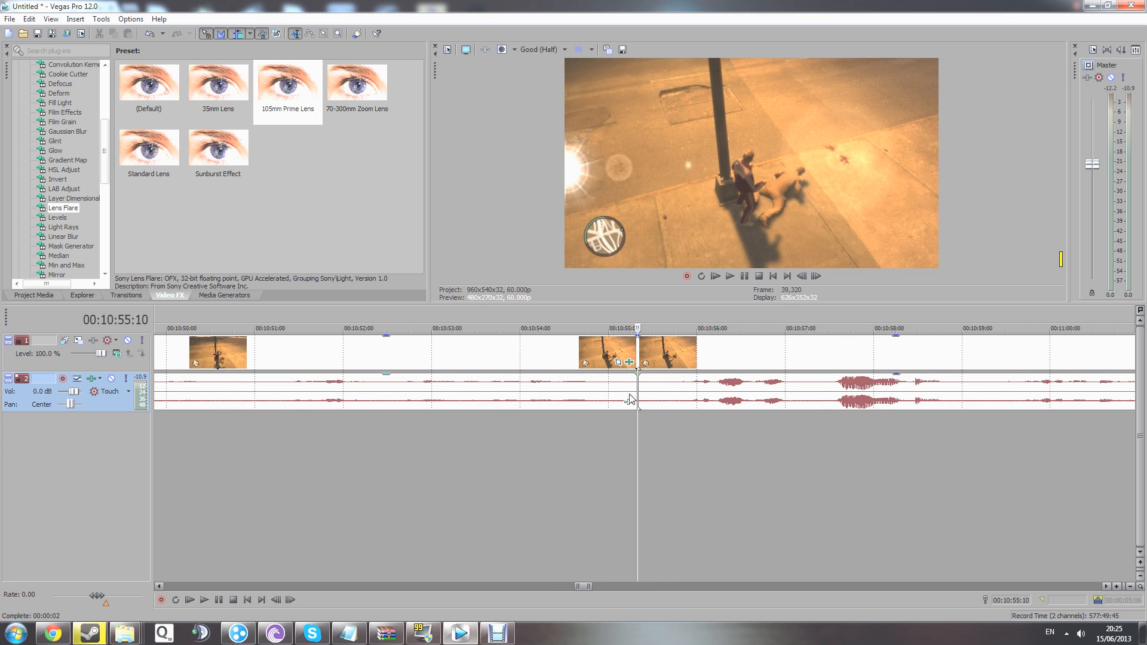
scroll(630, 396, "down", 8)
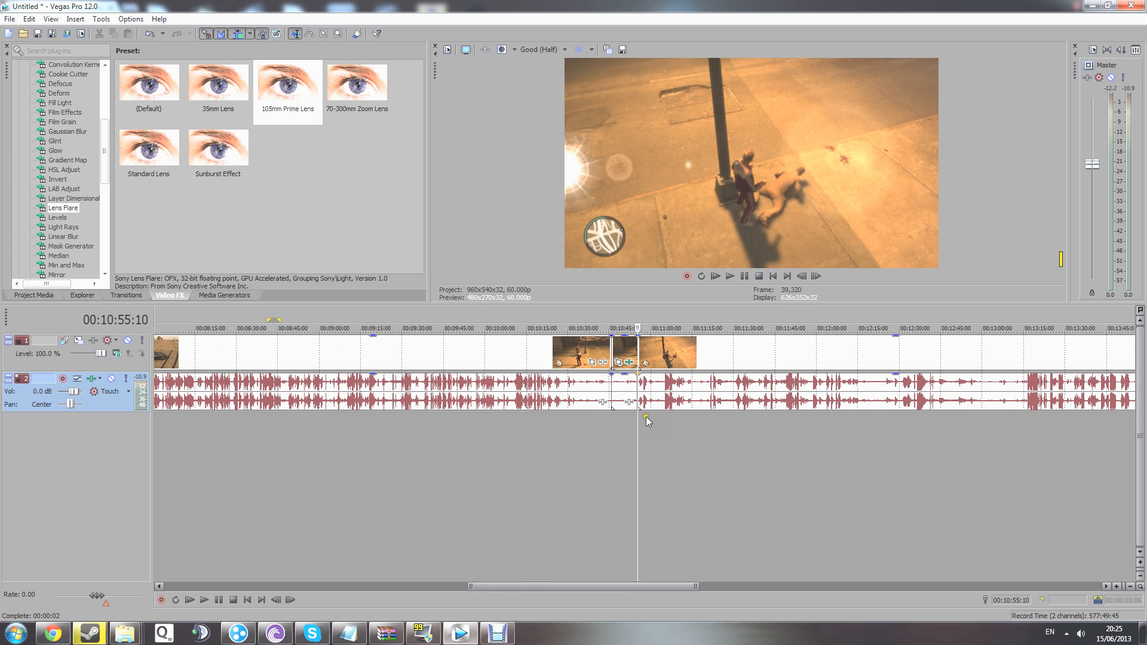
left_click(659, 421)
scroll(659, 420, "up", 2)
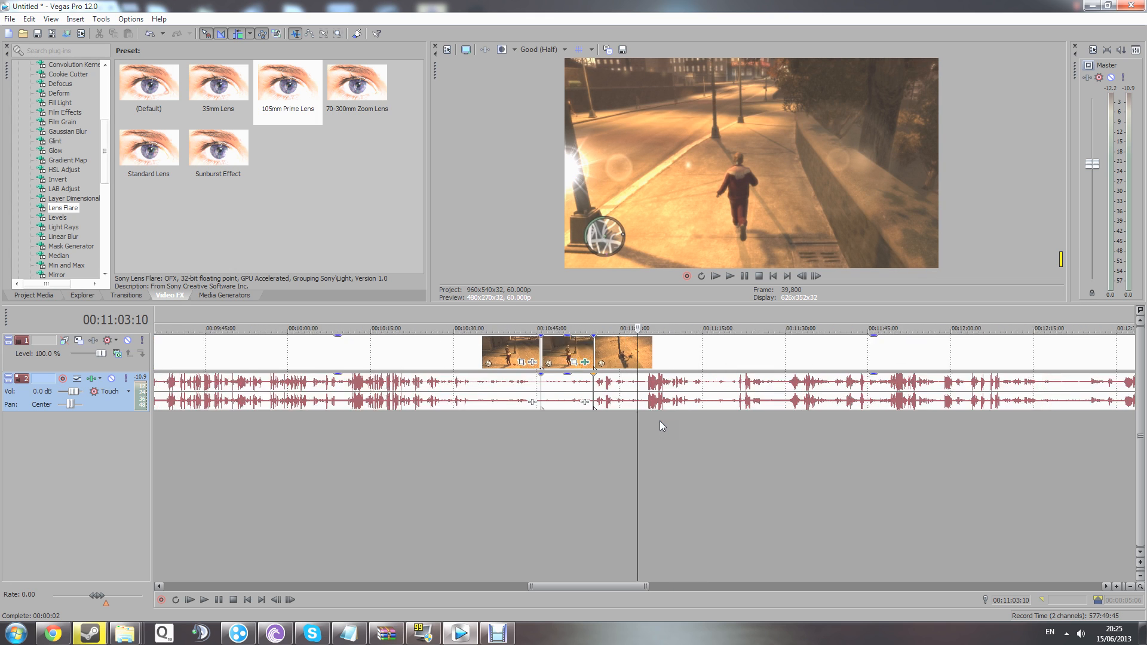
scroll(659, 421, "up", 1)
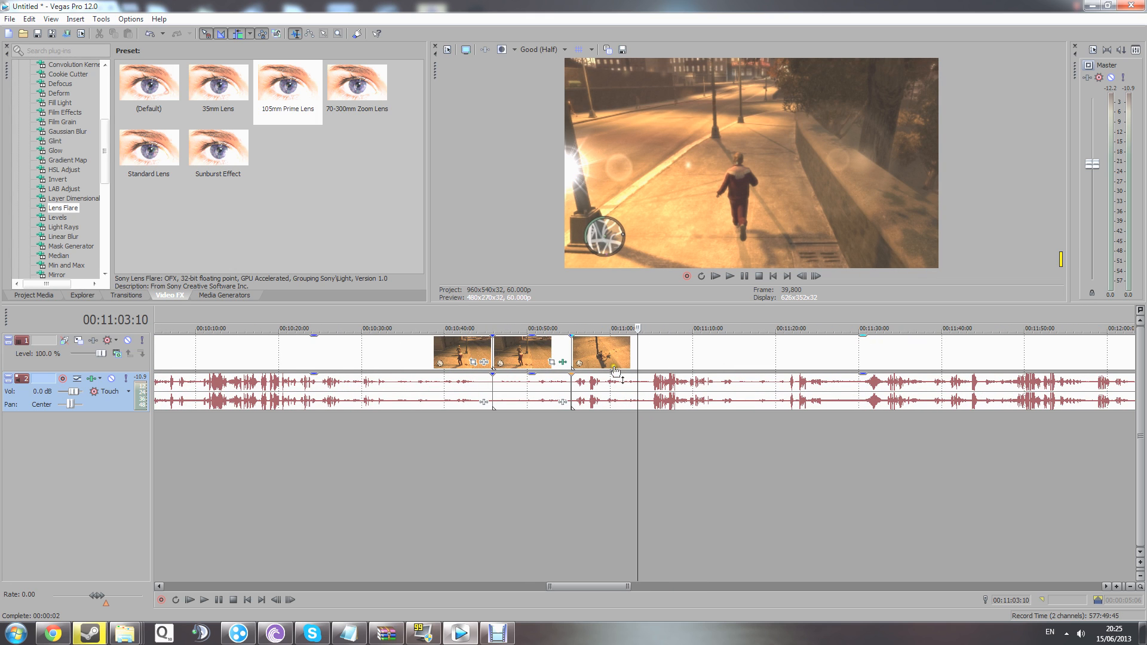
key("s")
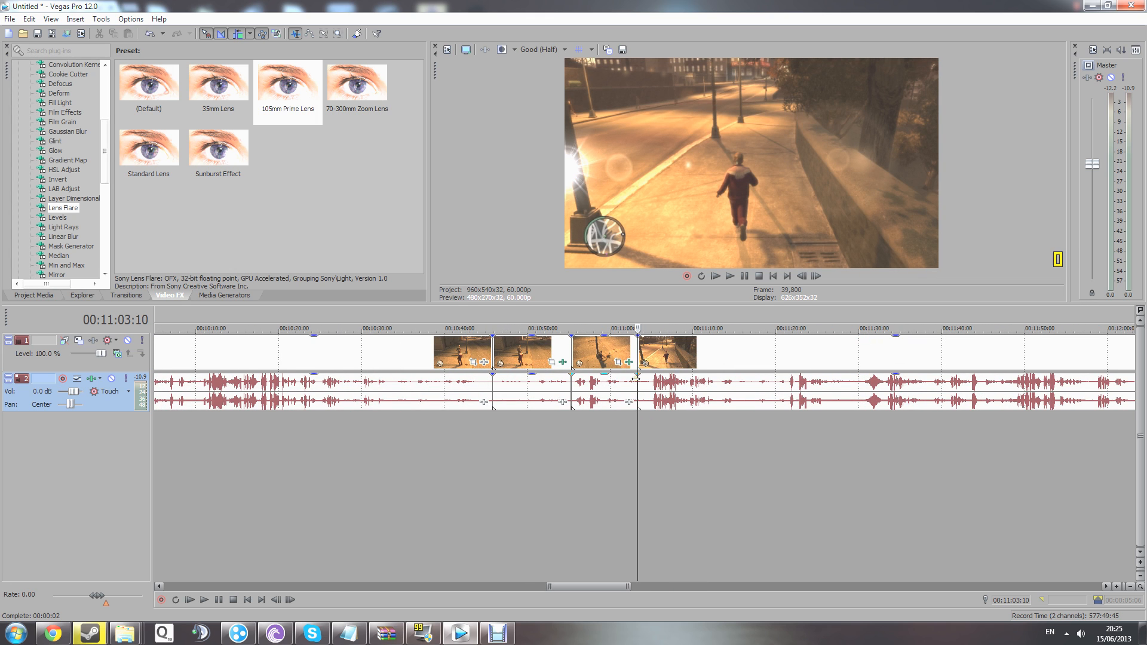
Try deleting the segment between the two new splits, and undo the deletion.
left_click(592, 351)
key("Delete")
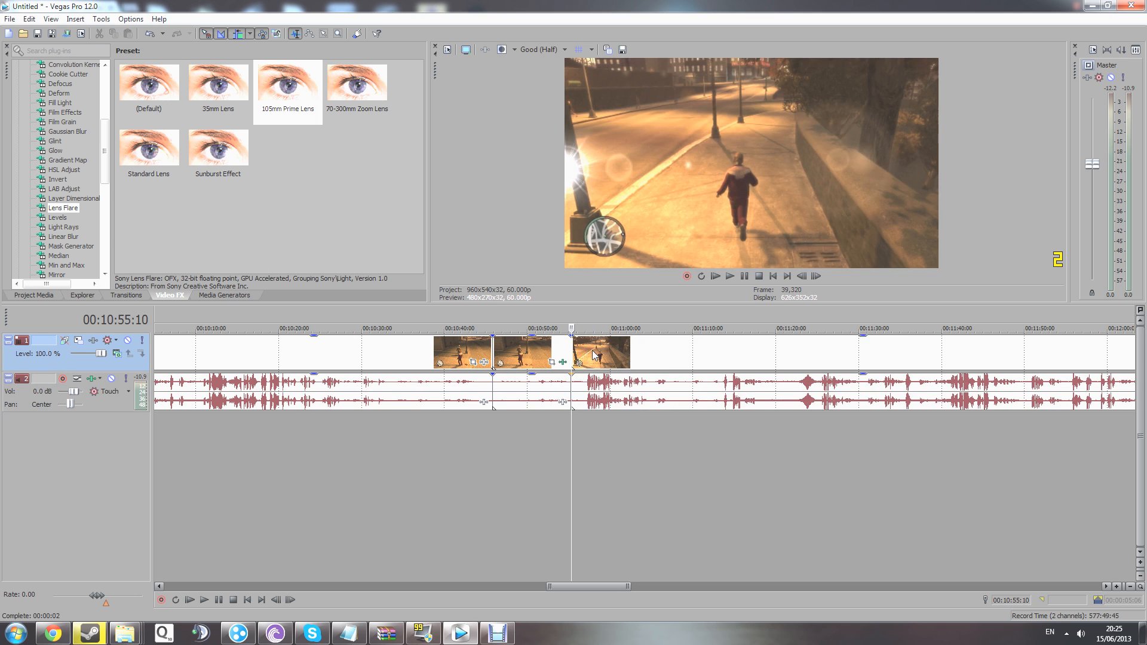
key("ctrl+z")
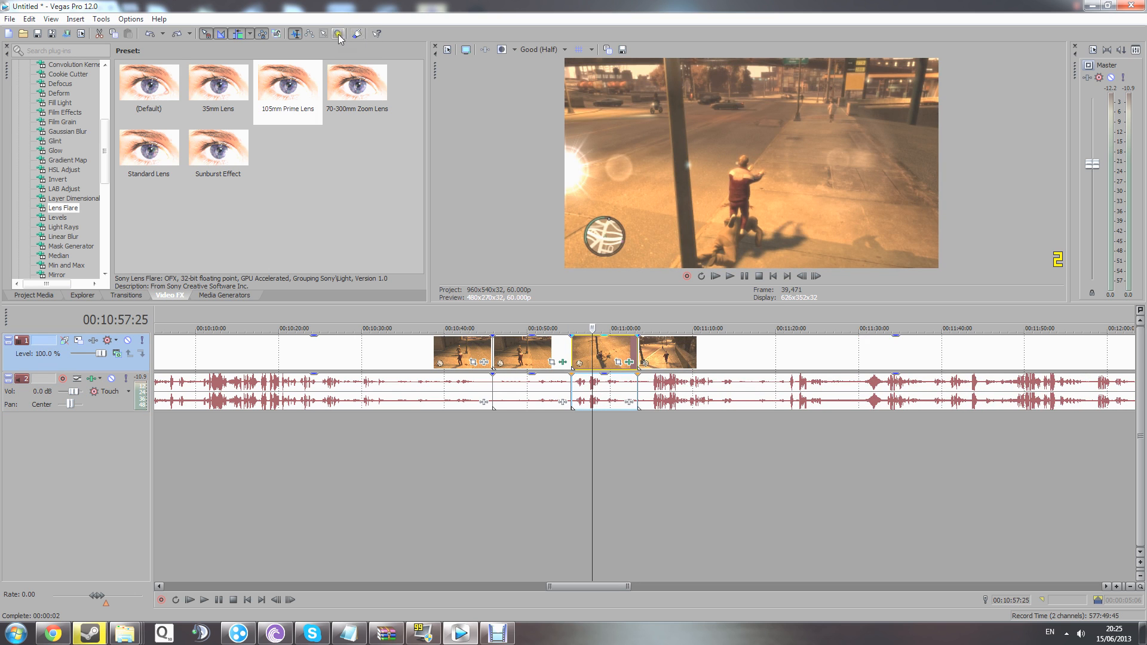
scroll(649, 413, "down", 3)
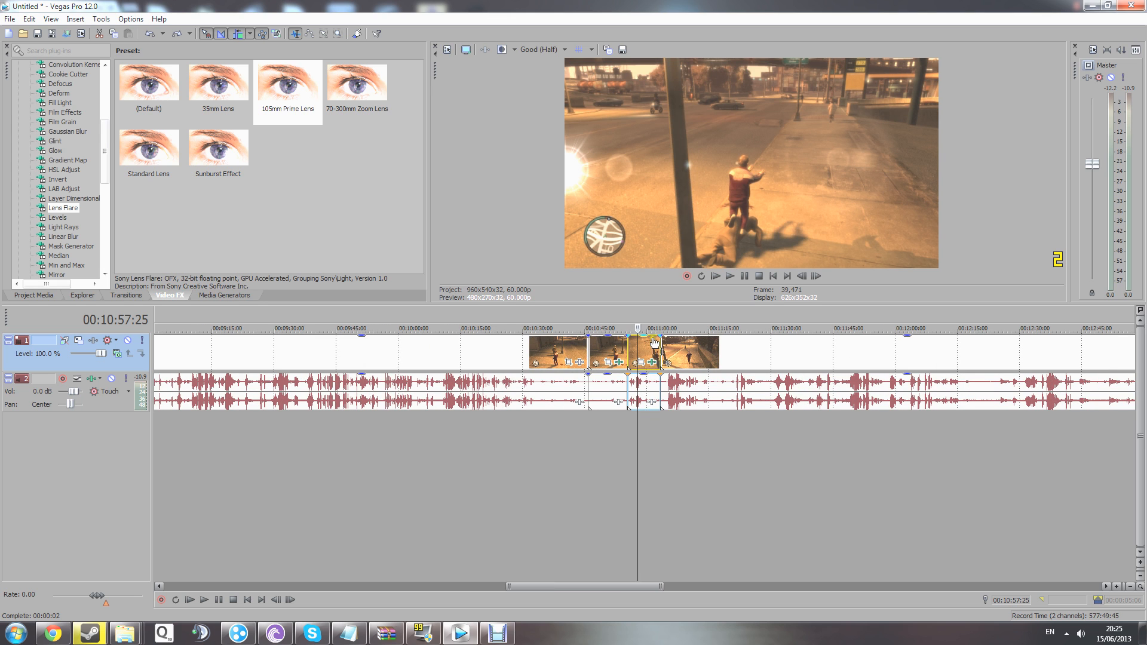
scroll(653, 362, "up", 3)
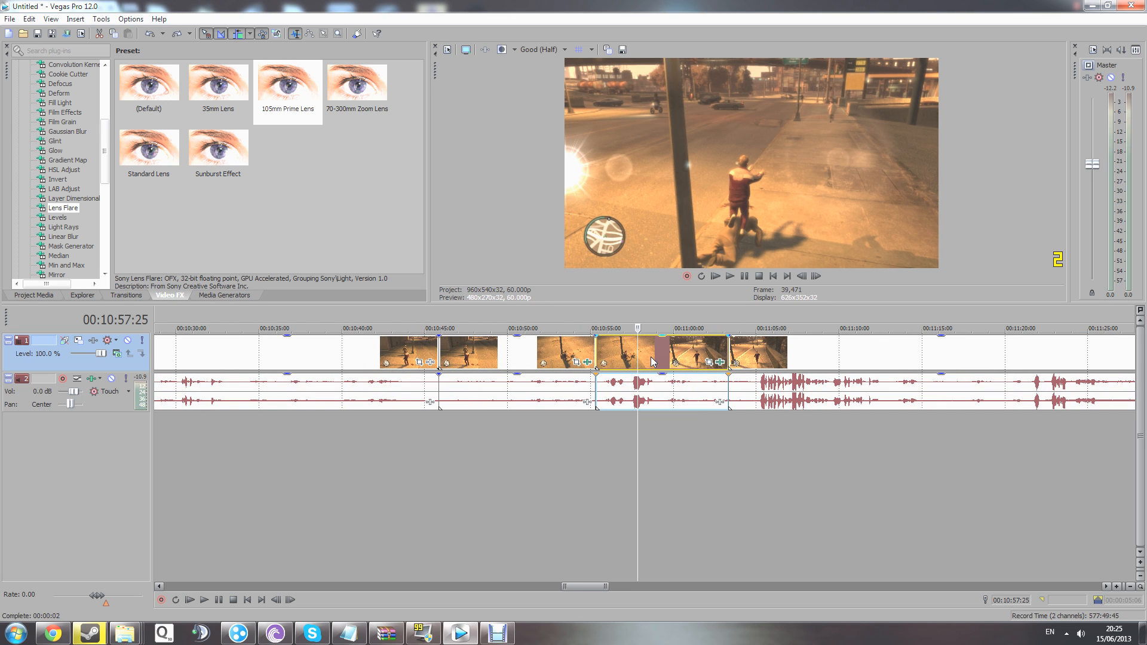
scroll(677, 408, "down", 4)
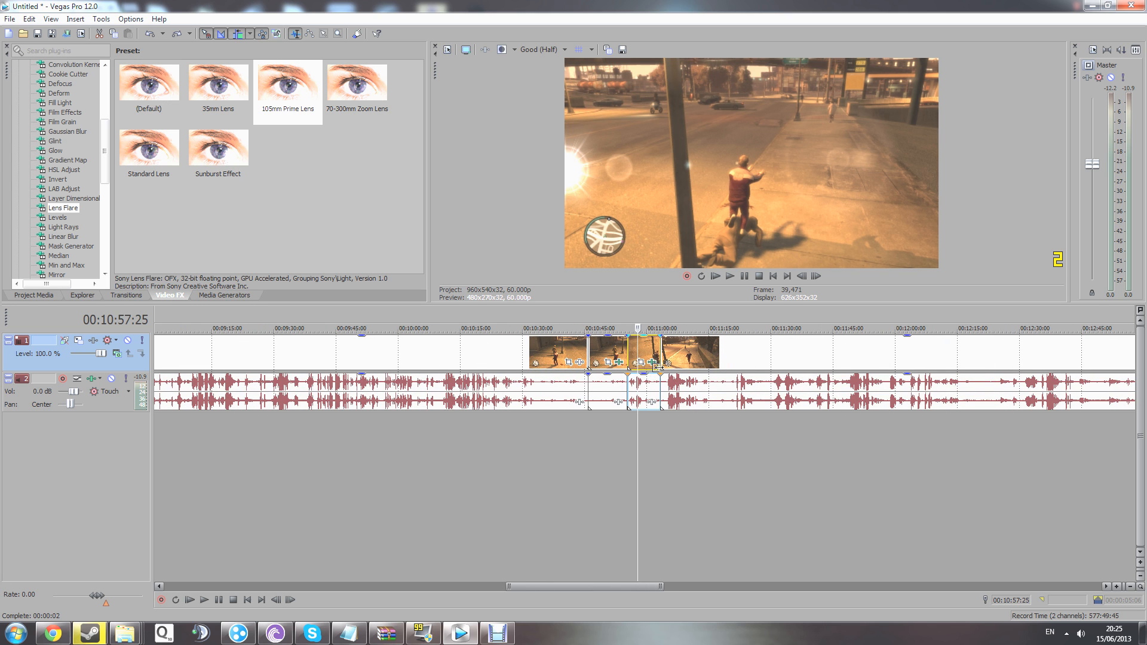
scroll(608, 433, "down", 3)
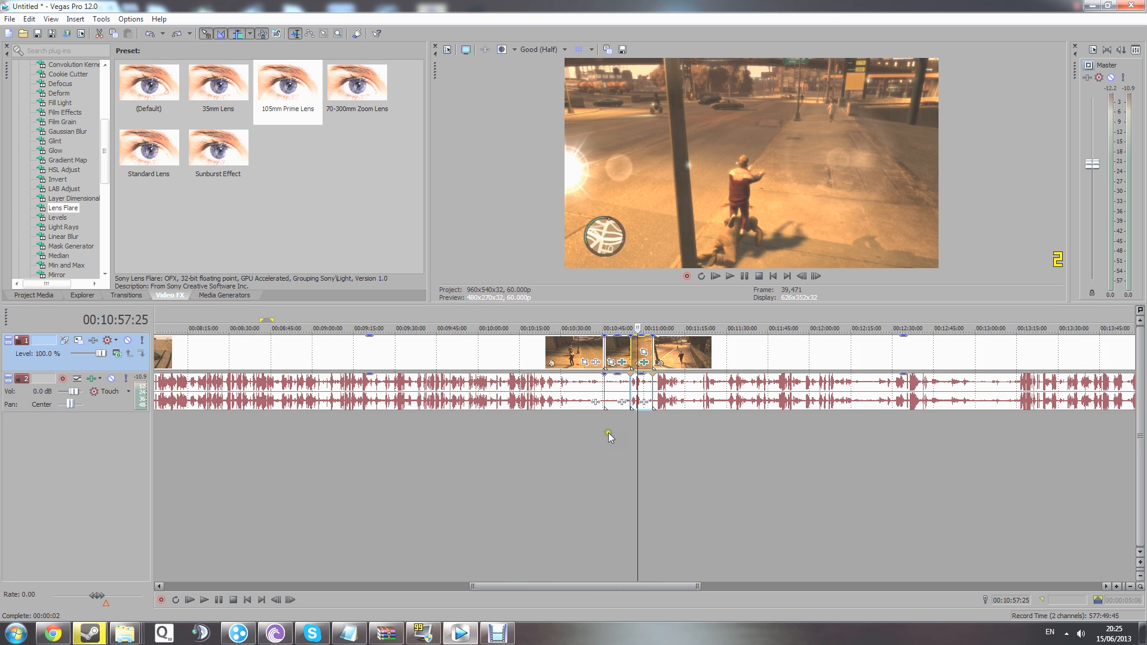
scroll(624, 419, "up", 1)
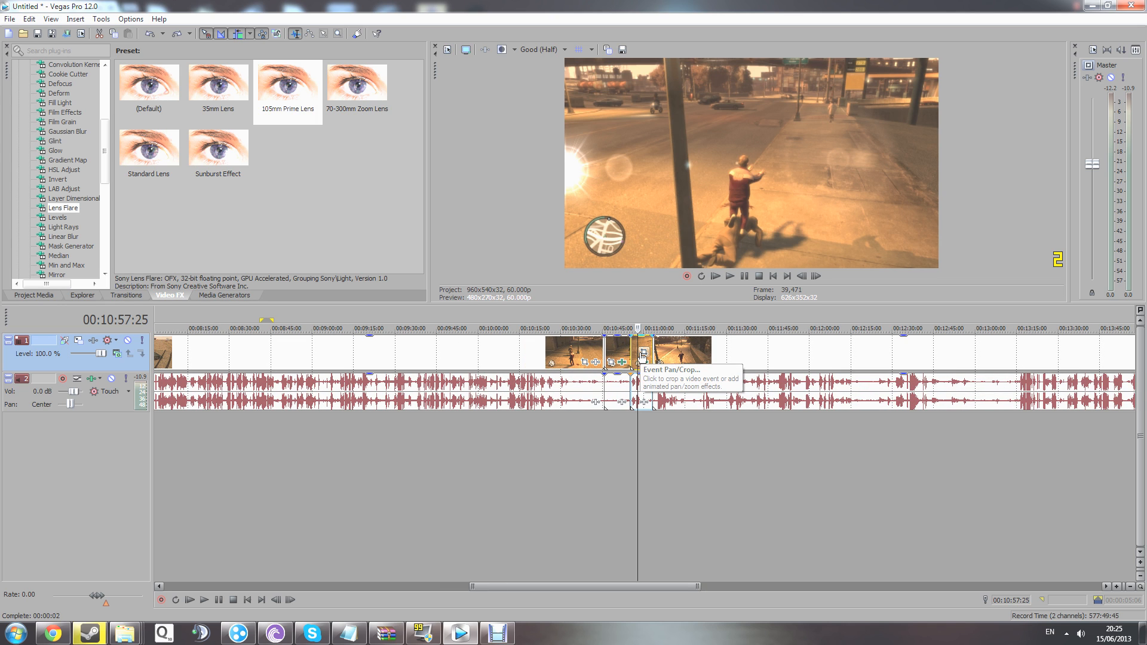
scroll(652, 390, "down", 3)
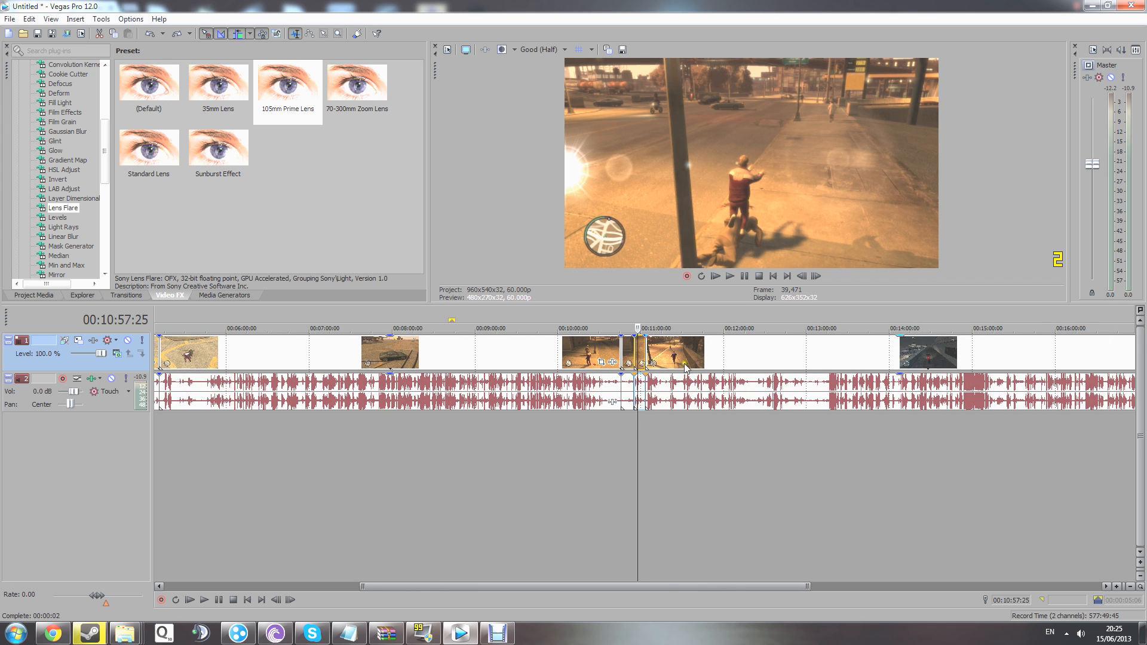
scroll(914, 363, "down", 4)
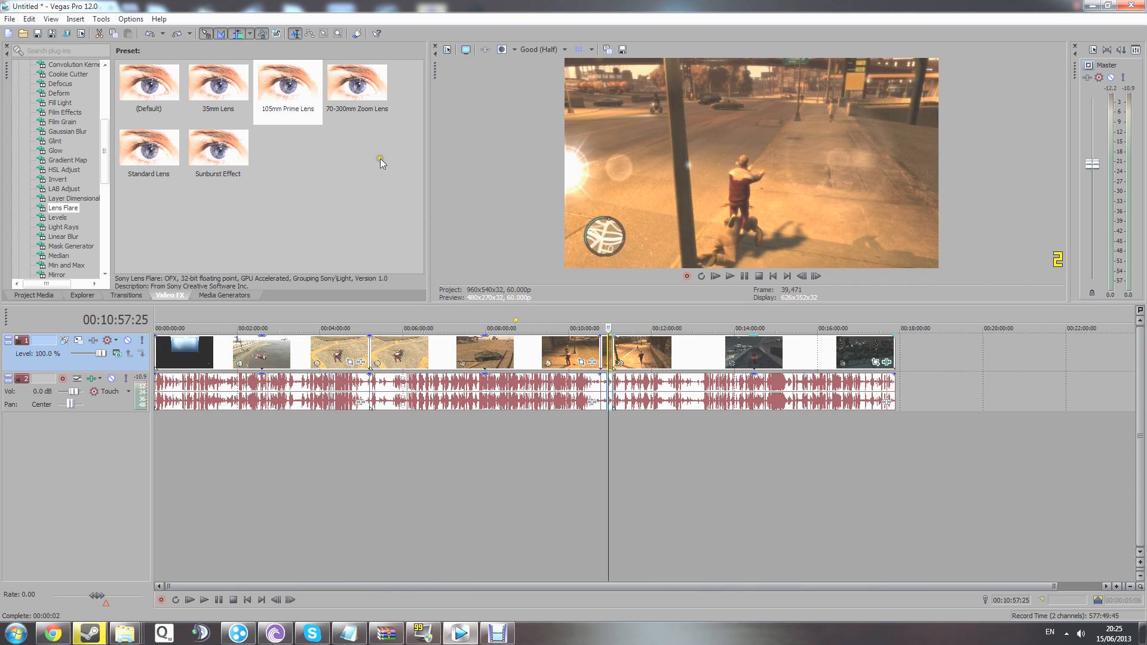
Remove the Lens Flare effect from the segment between the two new splits and close its effect settings.
scroll(696, 342, "up", 6)
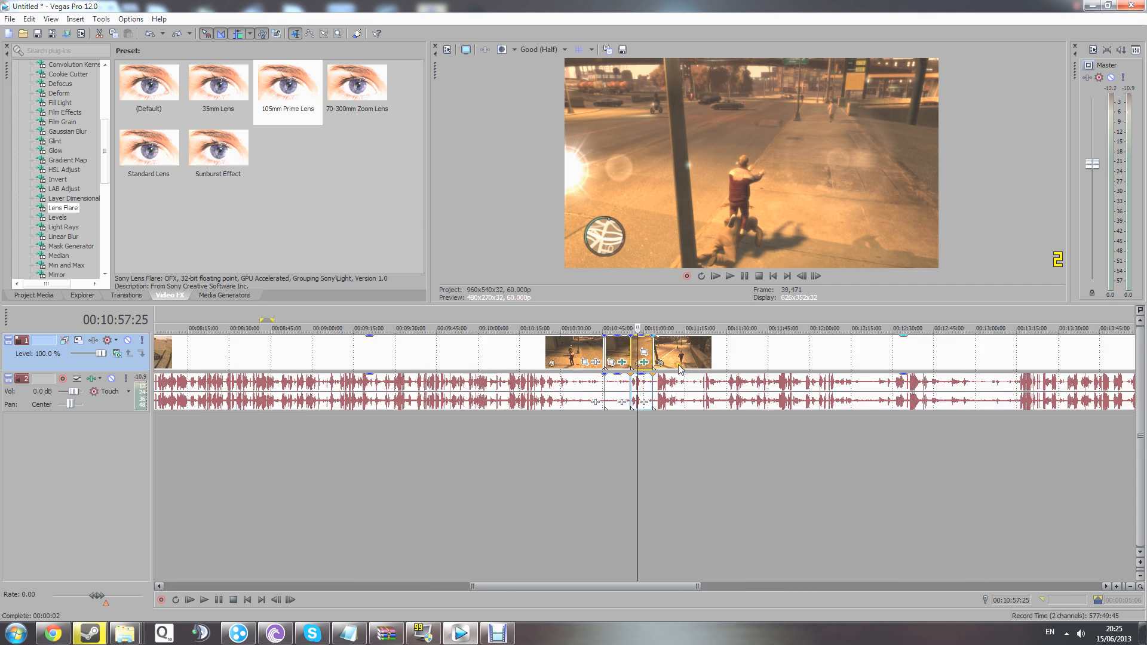
scroll(667, 370, "up", 2)
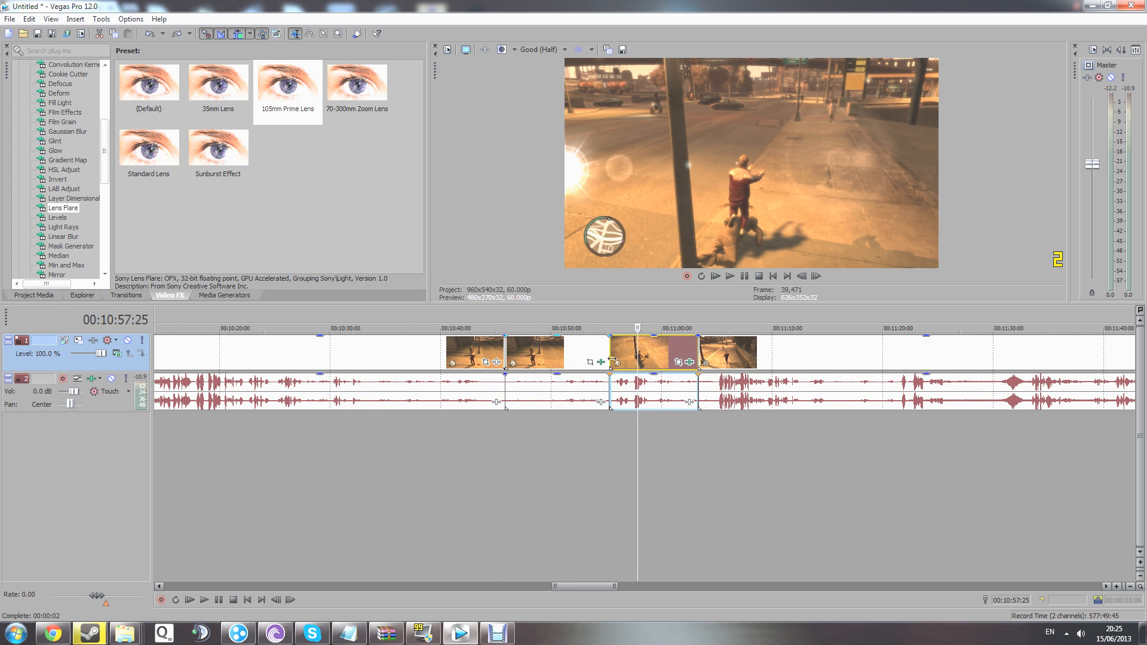
left_click(683, 361)
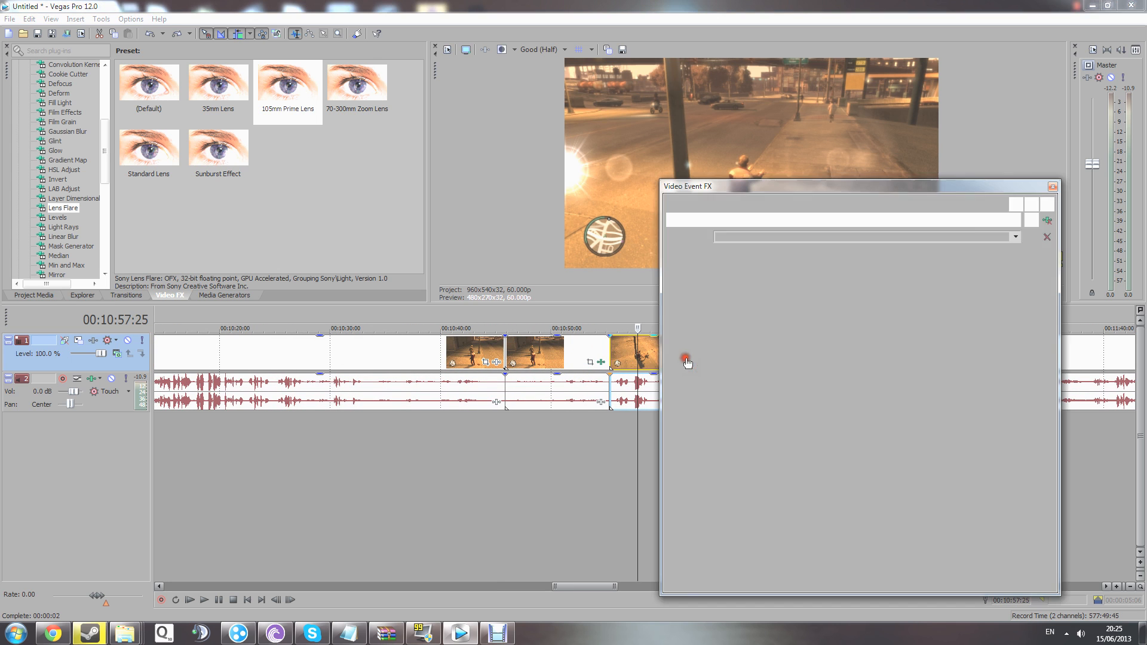
left_click(1048, 221)
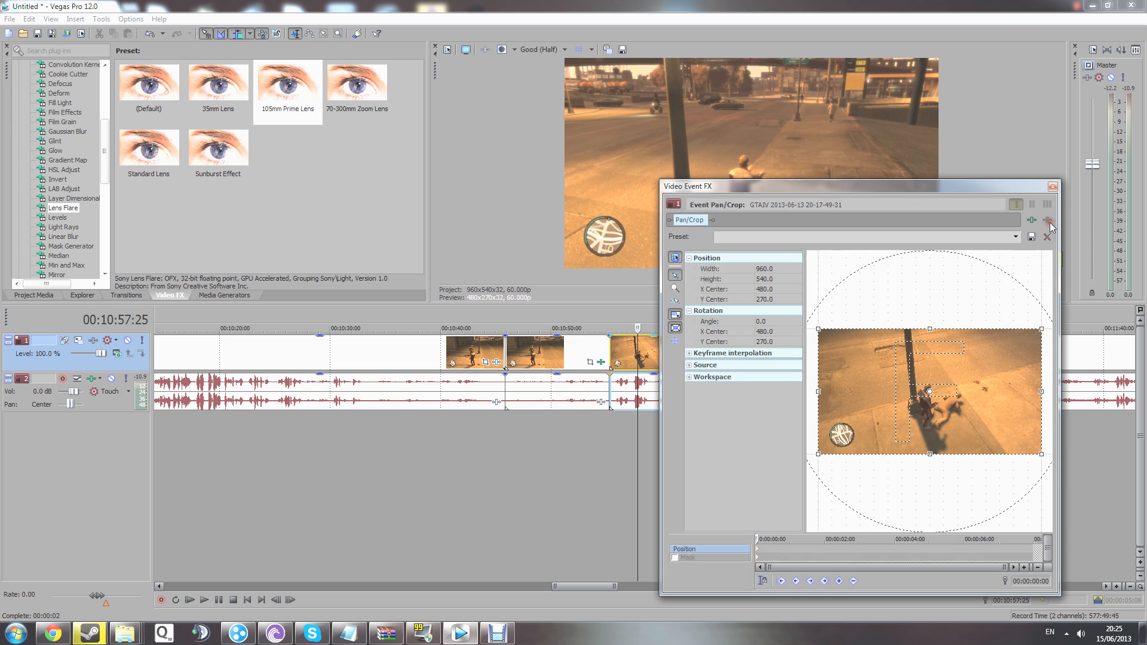
left_click(1052, 187)
Place the playhead at 00:10:45:25, reopen the preceding segment's Lens Flare settings and enable animation for its light position.
left_click(589, 445)
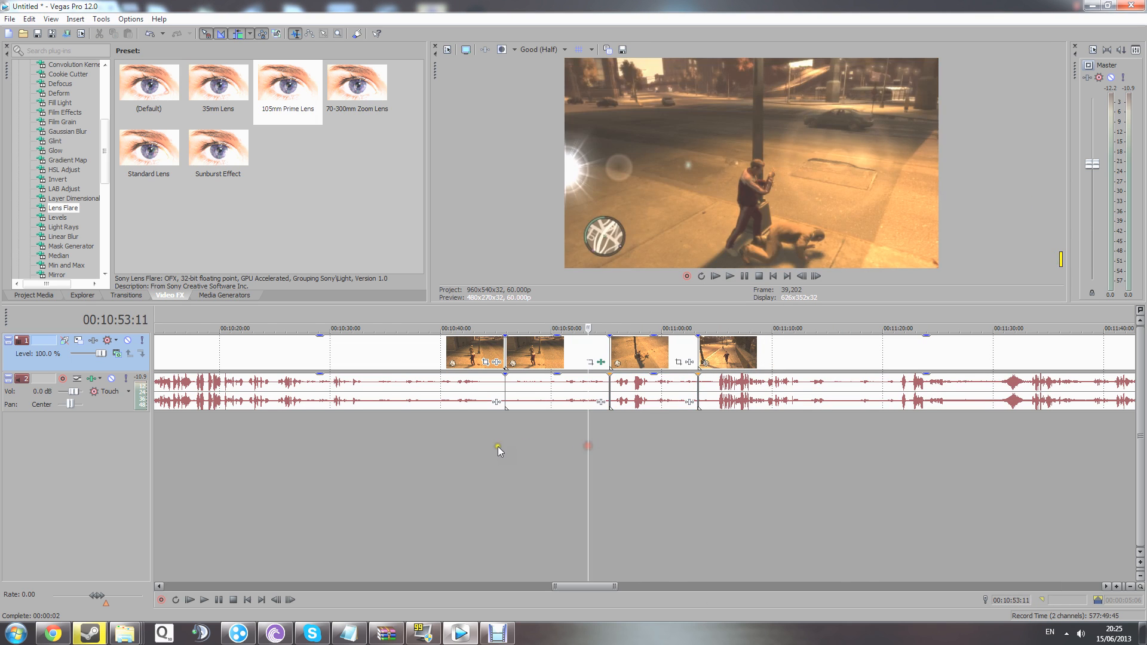
left_click(487, 448)
left_click(505, 447)
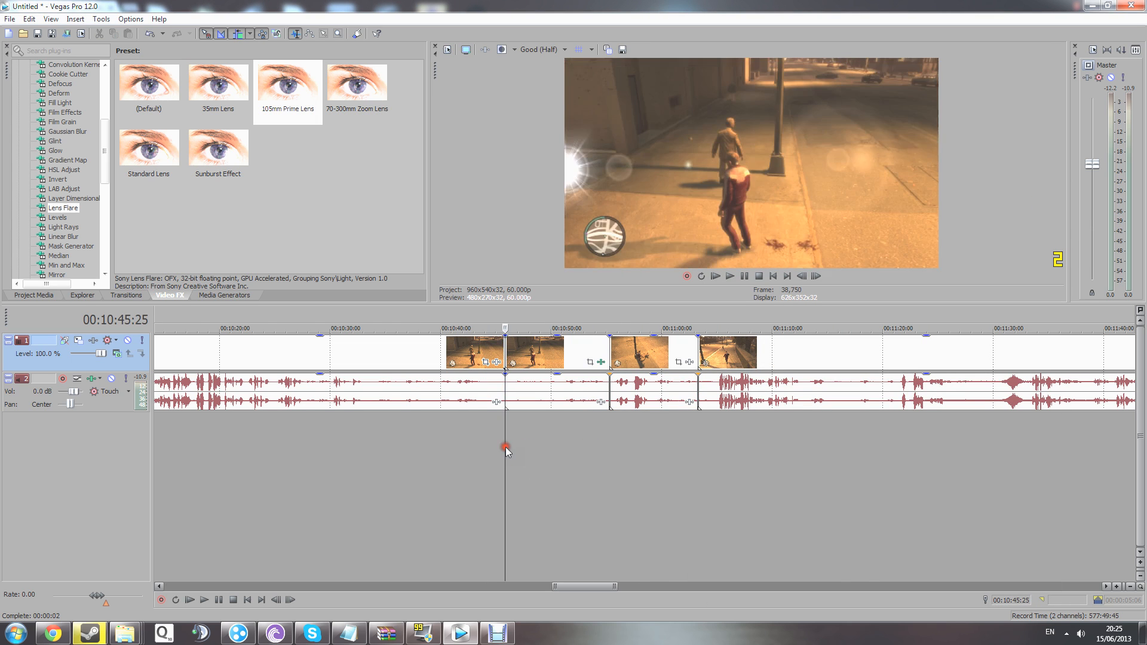
left_click(601, 362)
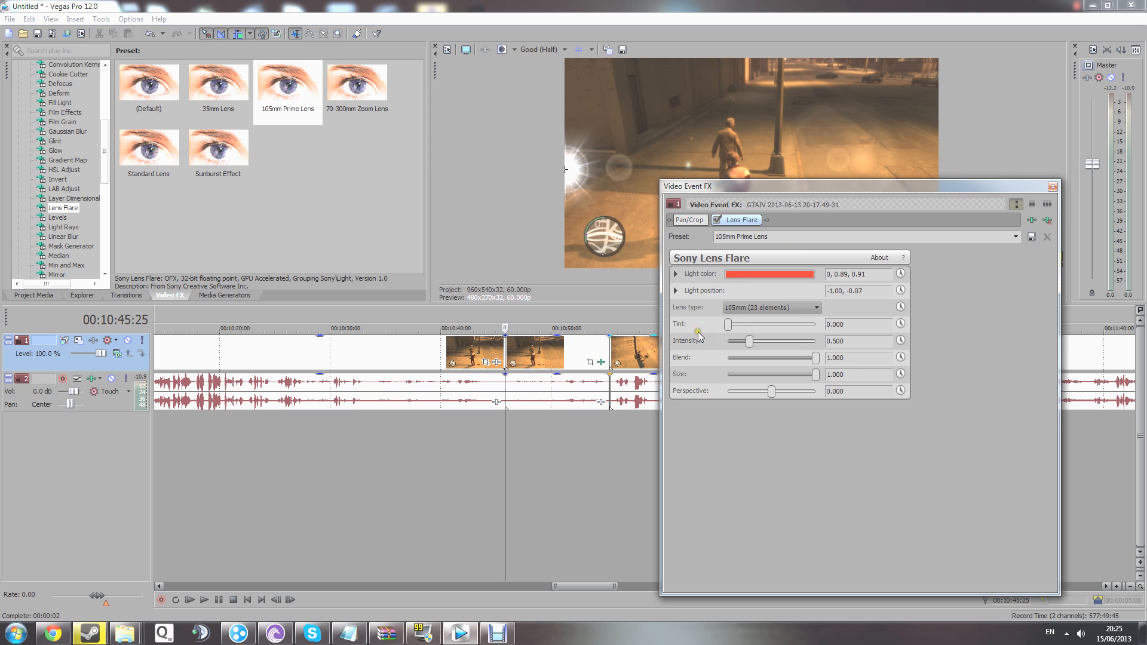
left_click(675, 291)
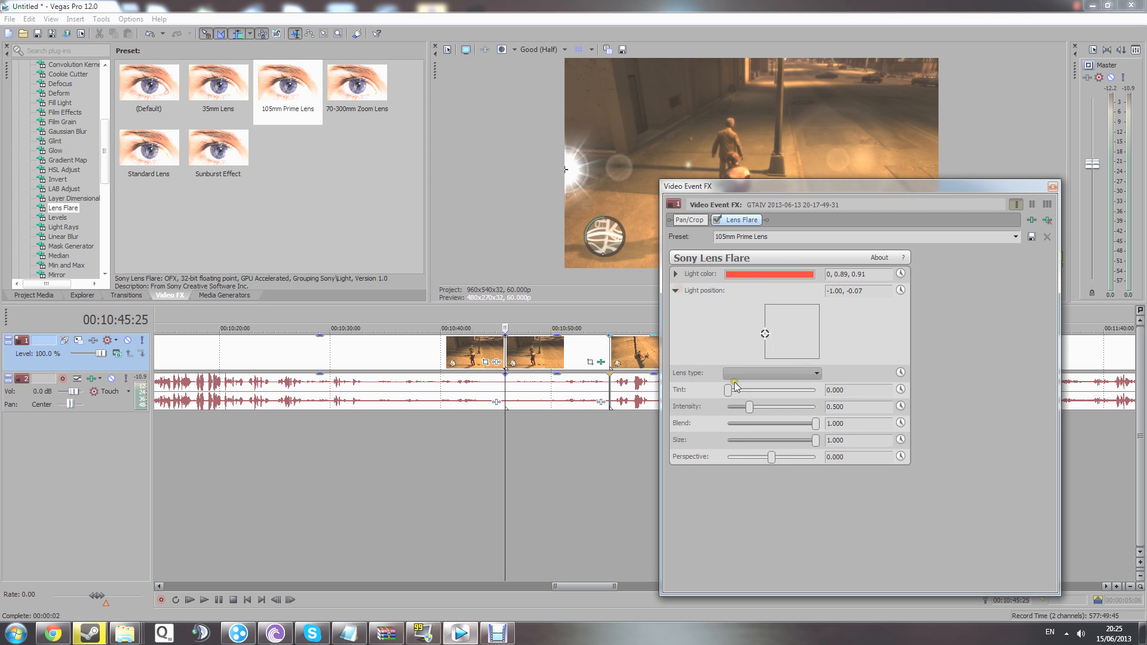
left_click(902, 291)
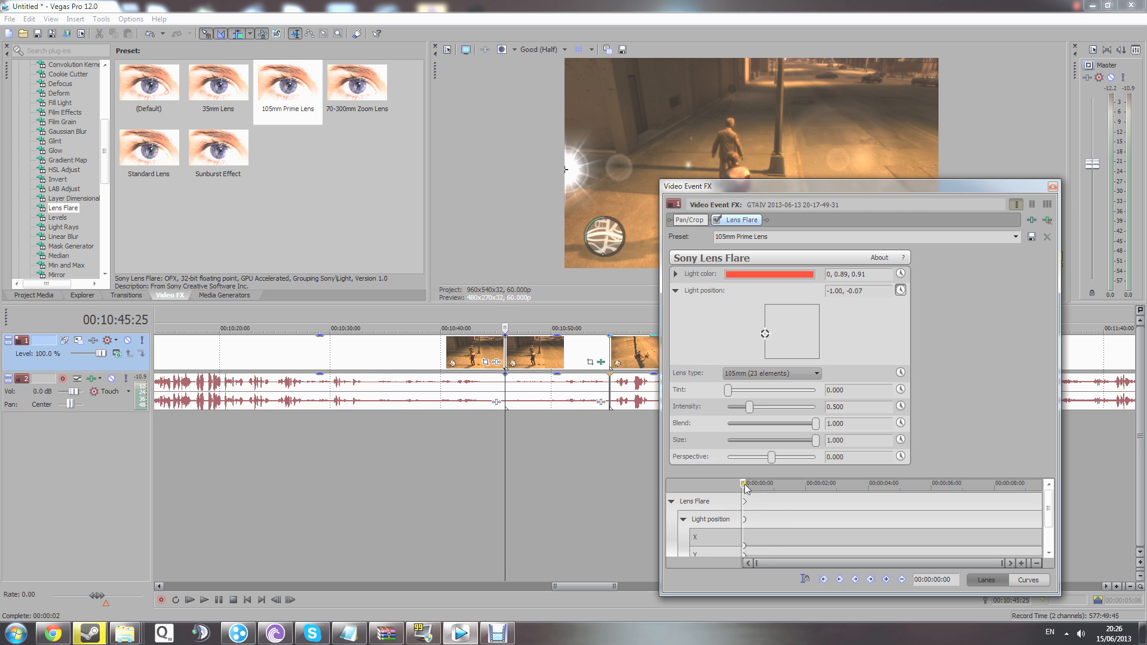
Add a light position keyframe at 00:00:01:29, set it to 1.00, -0.02, and close the effect settings.
left_click_drag(745, 488, 804, 490)
left_click_drag(813, 200, 865, 201)
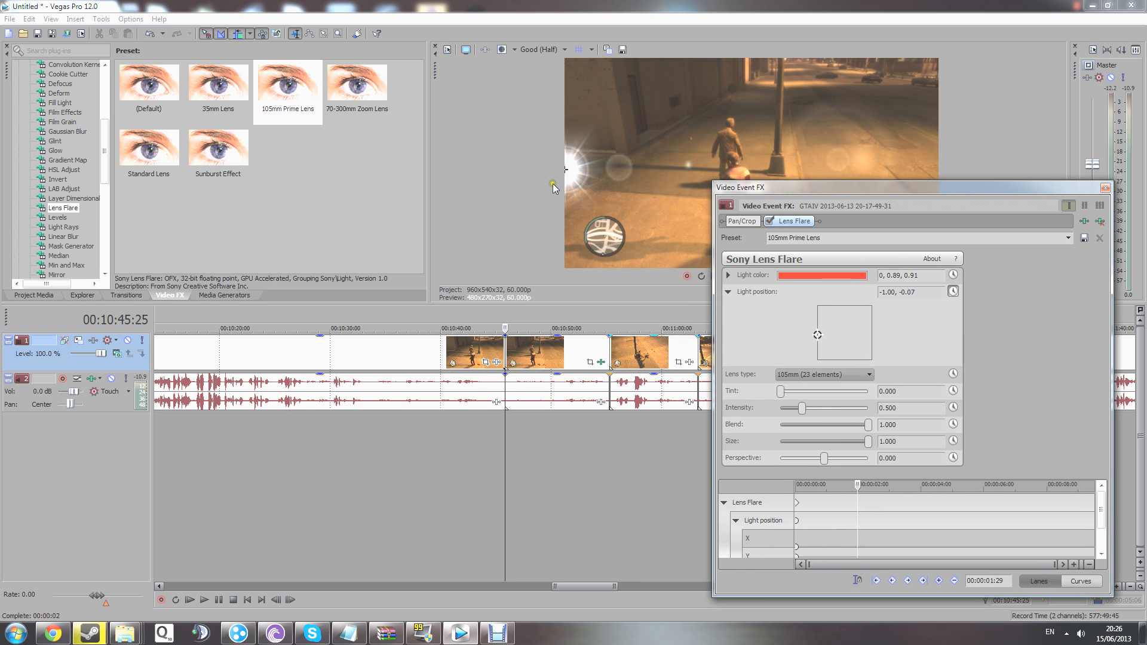
double_click(858, 522)
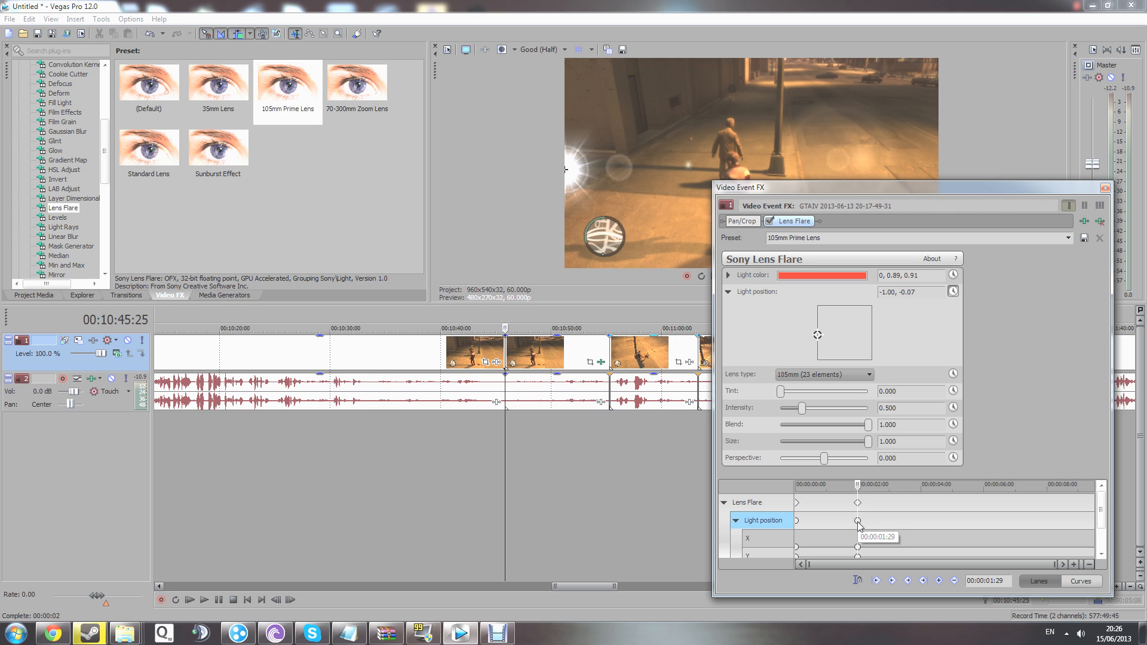
left_click(858, 522)
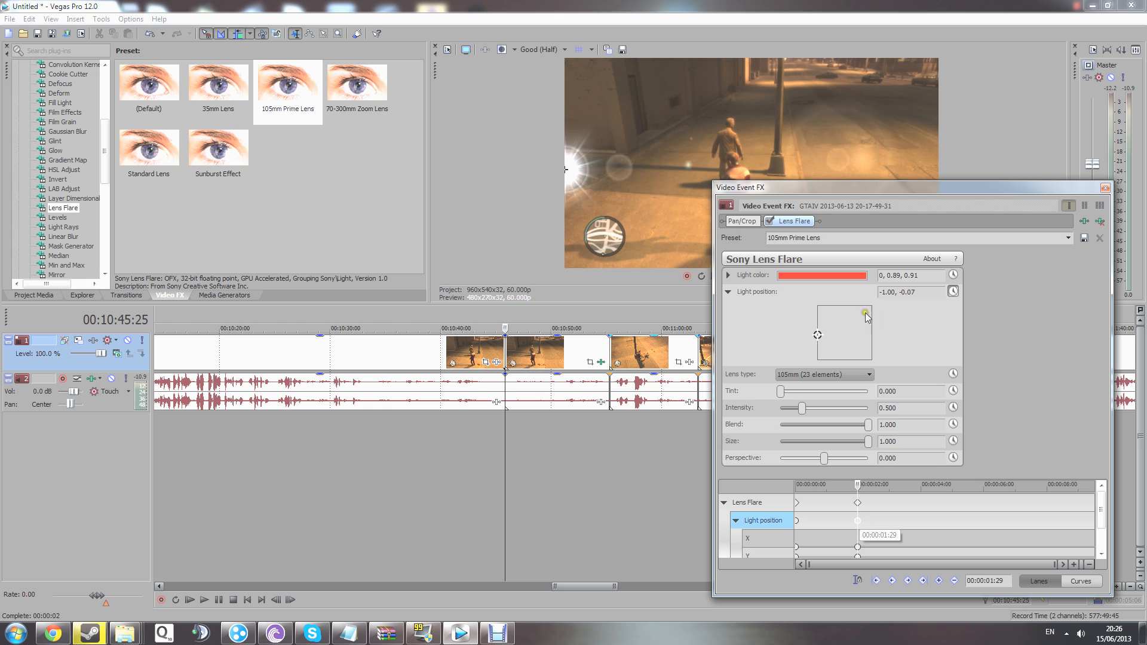
left_click_drag(817, 335, 874, 336)
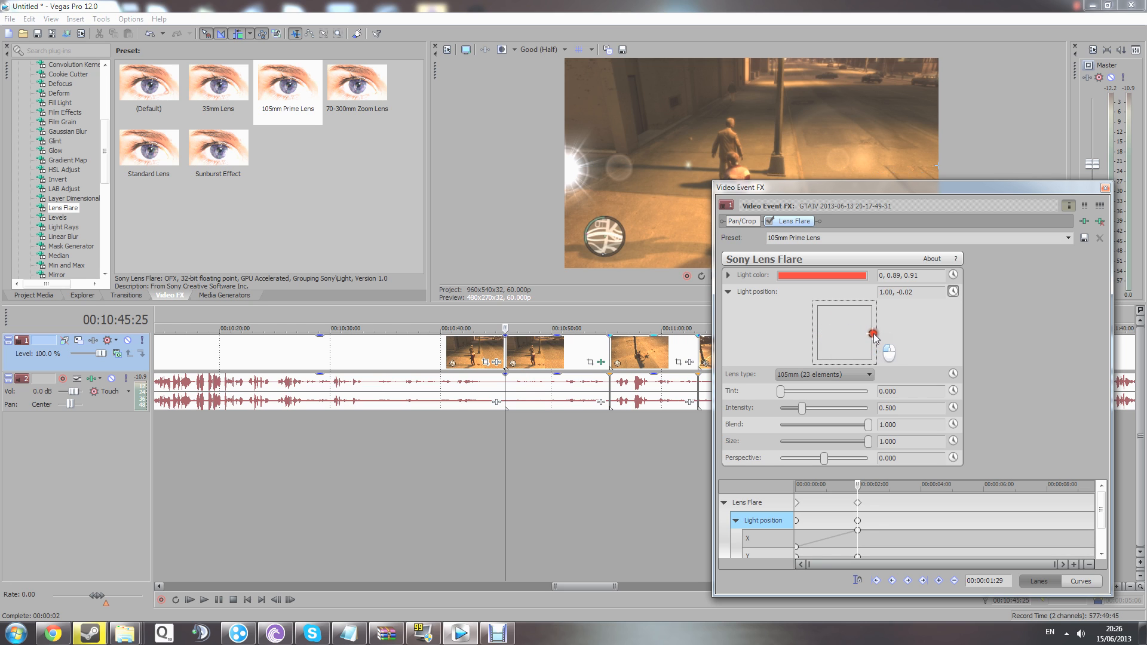
left_click(1106, 188)
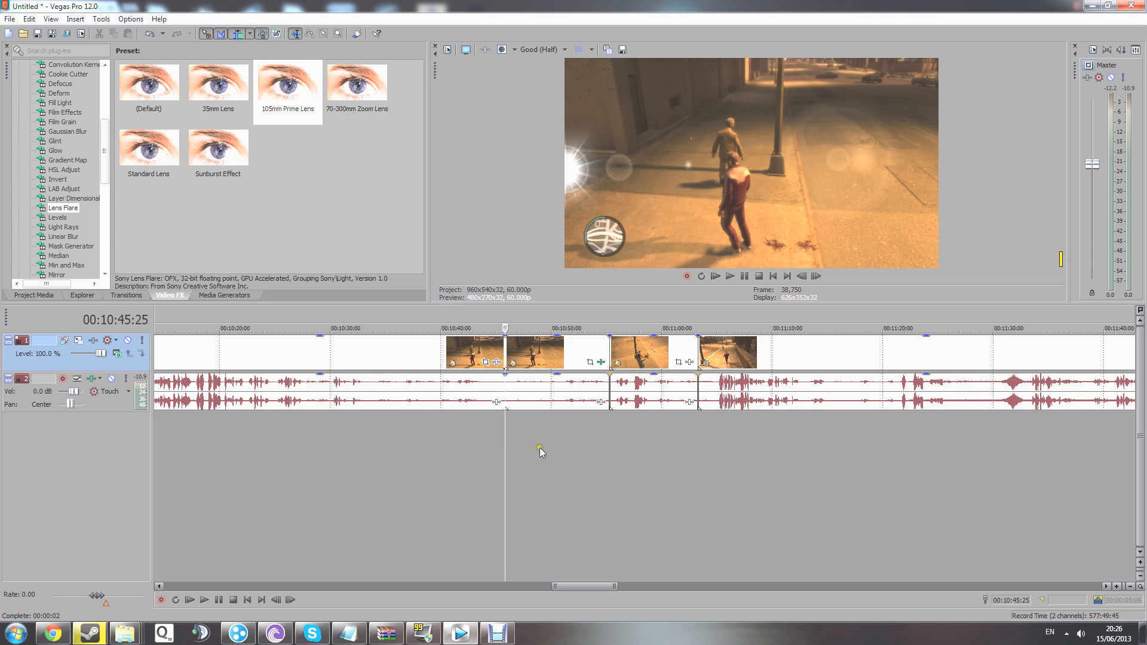
Play back the segment's Lens Flare animation from 00:10:45:25 and examine its light position keyframes in the effect settings.
key("space")
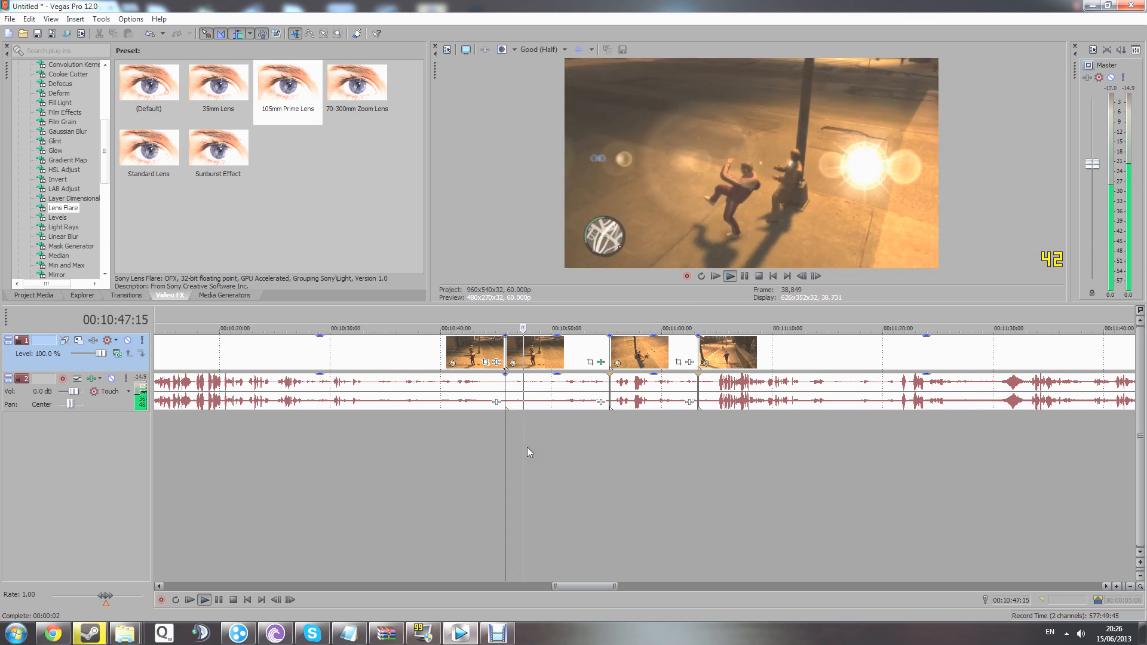
key("Return")
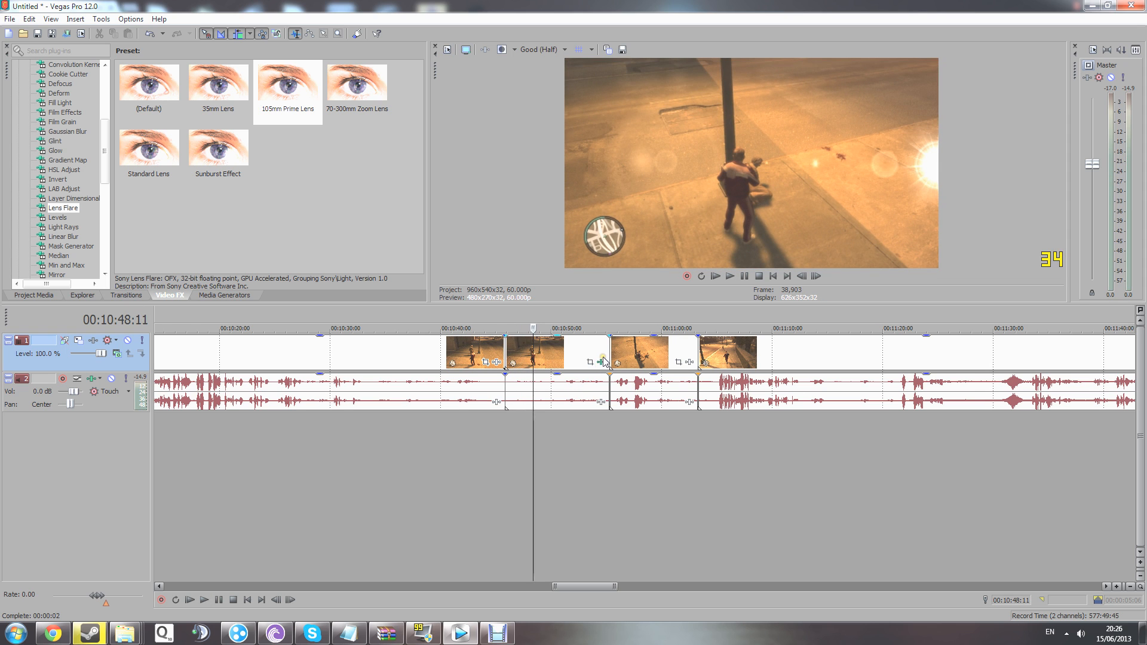
scroll(579, 446, "down", 2)
scroll(653, 418, "down", 2)
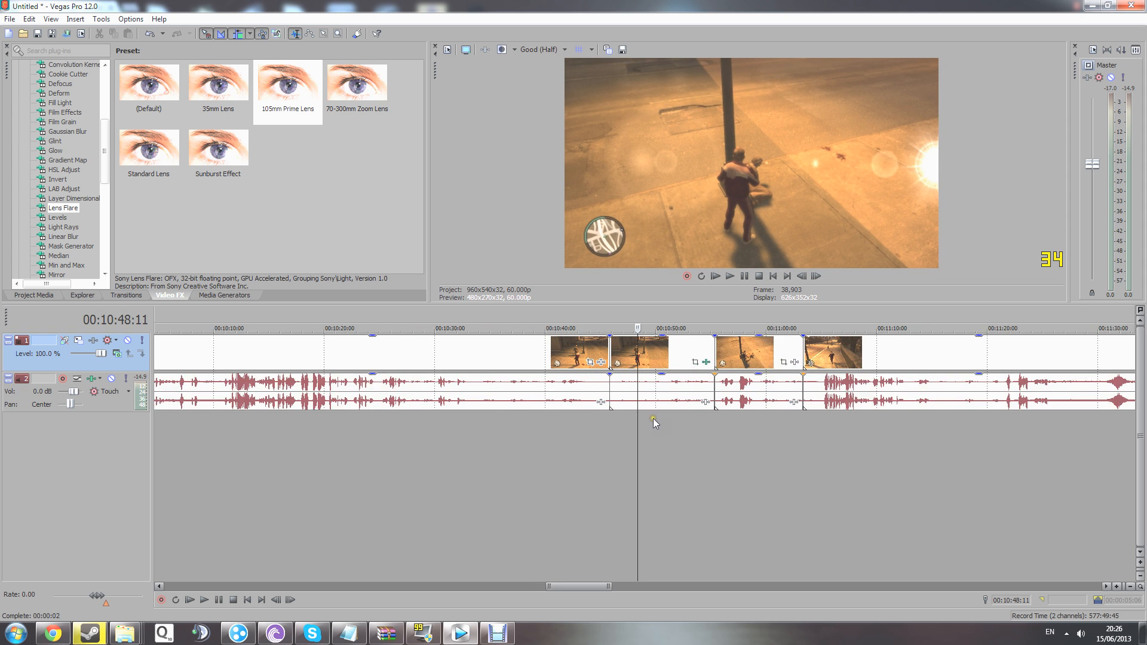
left_click(667, 362)
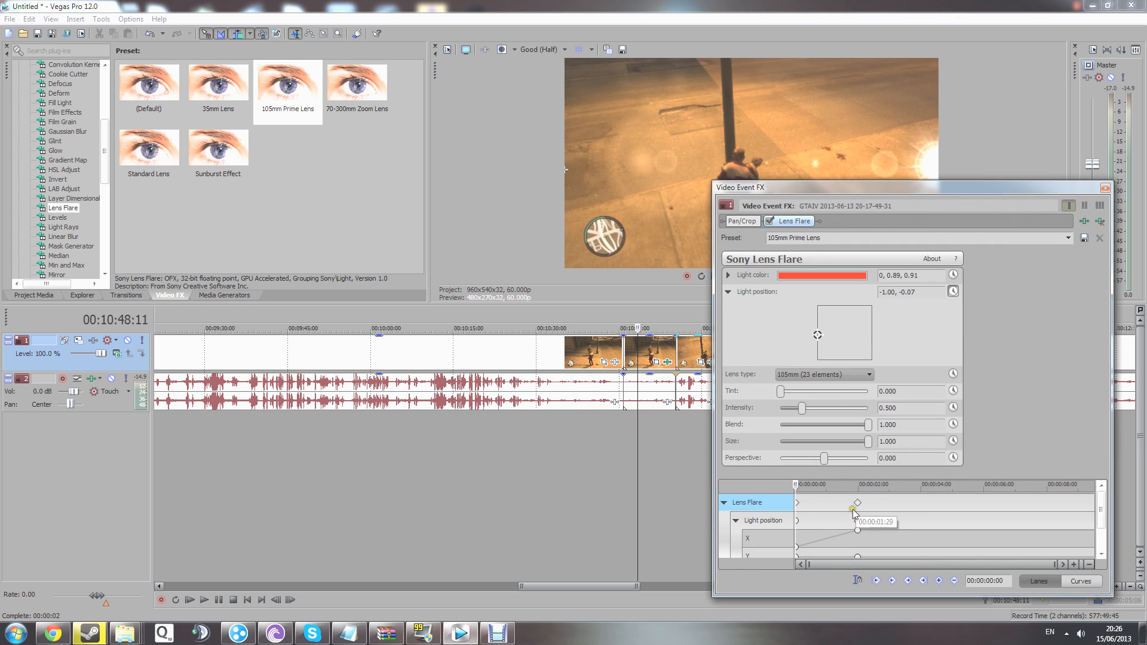
left_click_drag(1101, 511, 1102, 541)
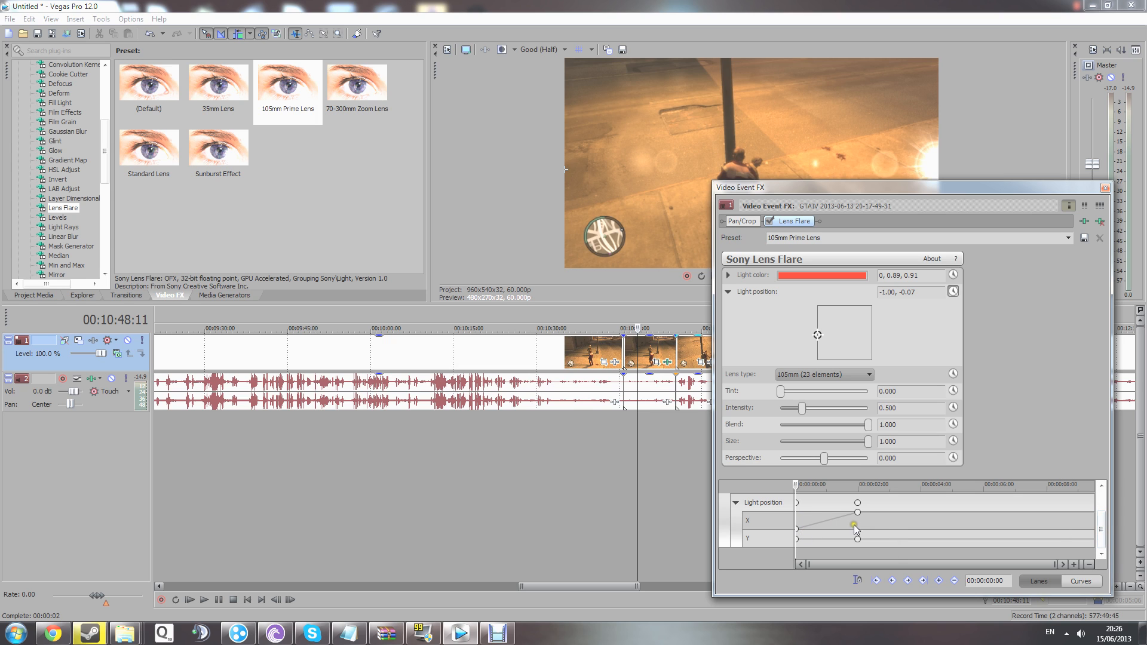
mouse_move(859, 518)
left_click_drag(1102, 528, 1118, 476)
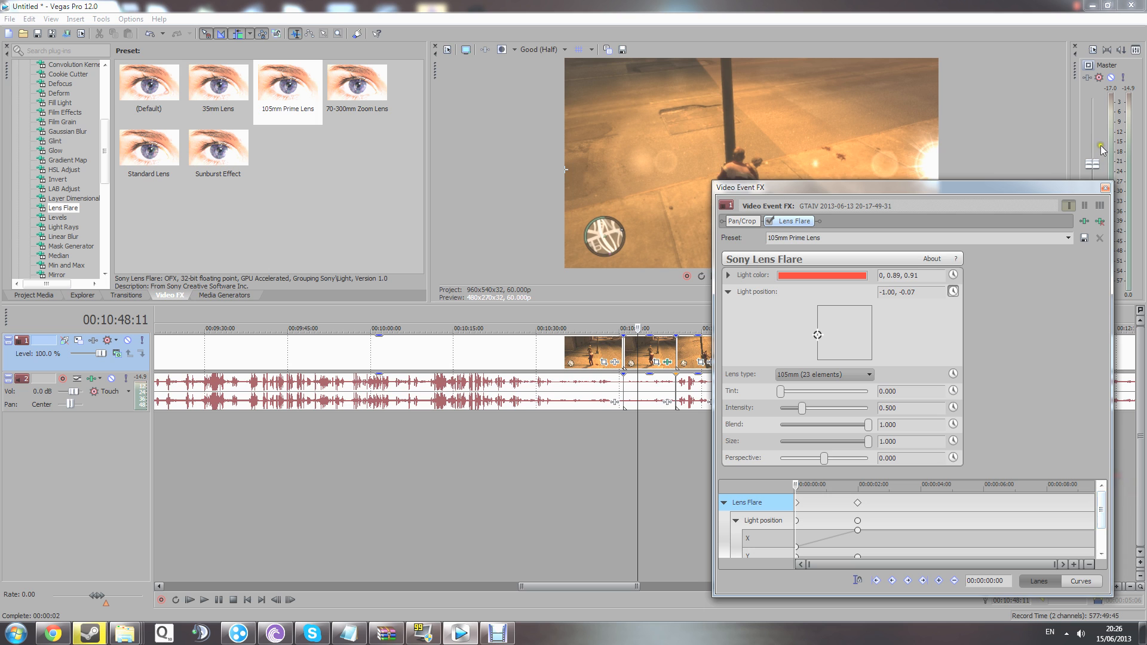
Try removing the Lens Flare effect from that segment and from the last segment, closing the effect settings each time.
left_click(1100, 221)
left_click(1106, 188)
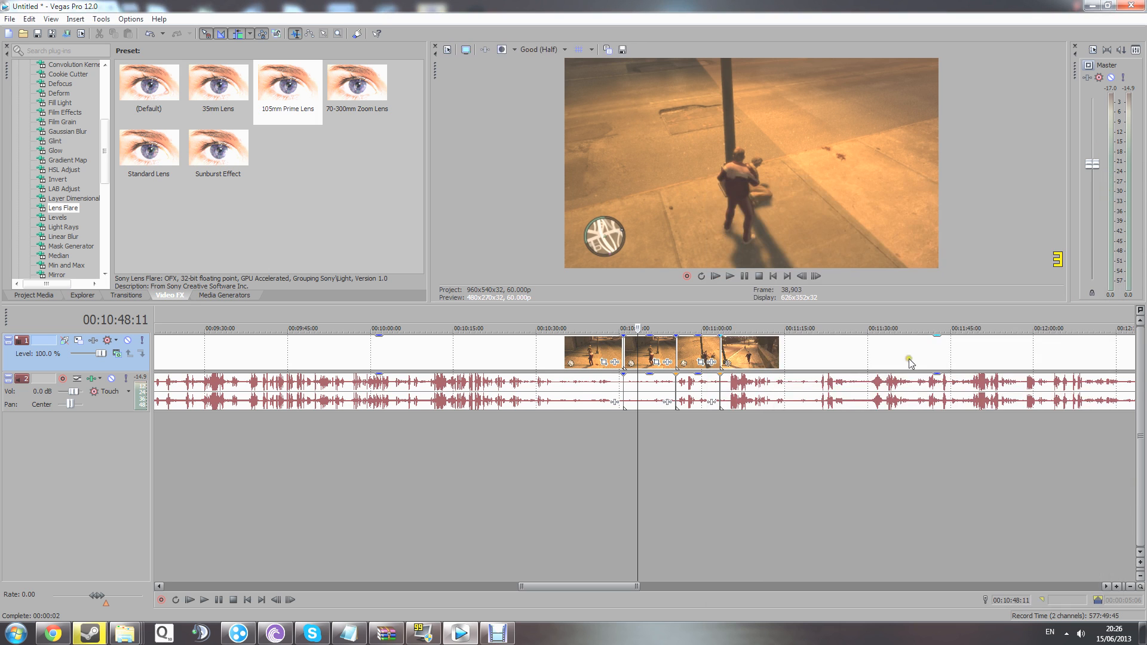
scroll(794, 430, "down", 5)
left_click(1067, 365)
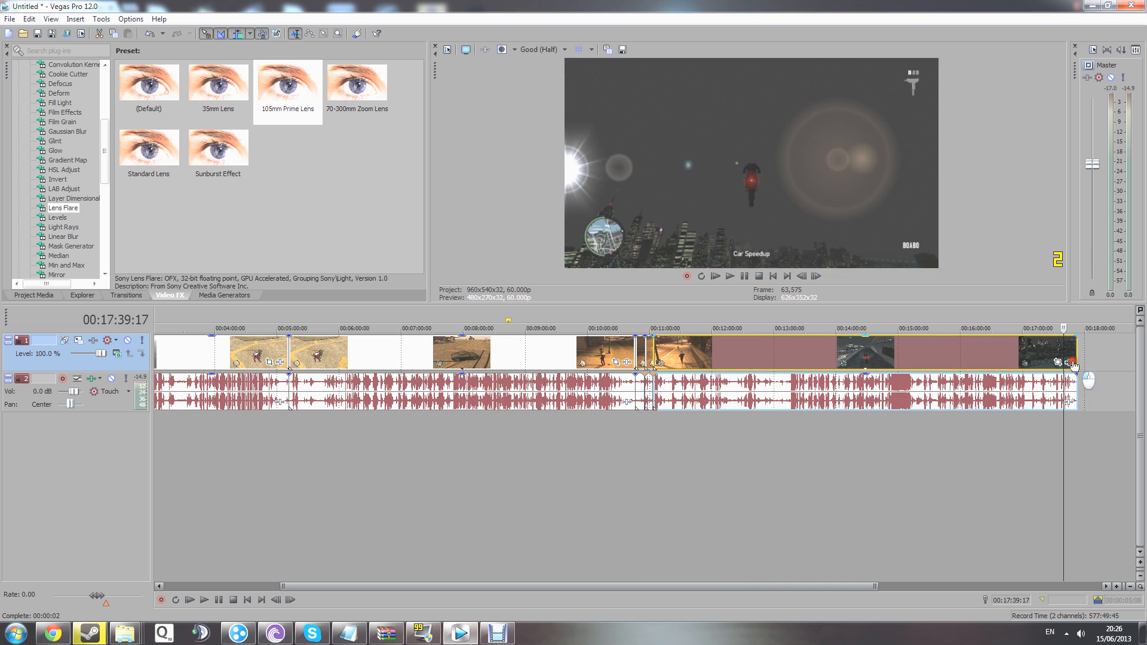
left_click(1106, 188)
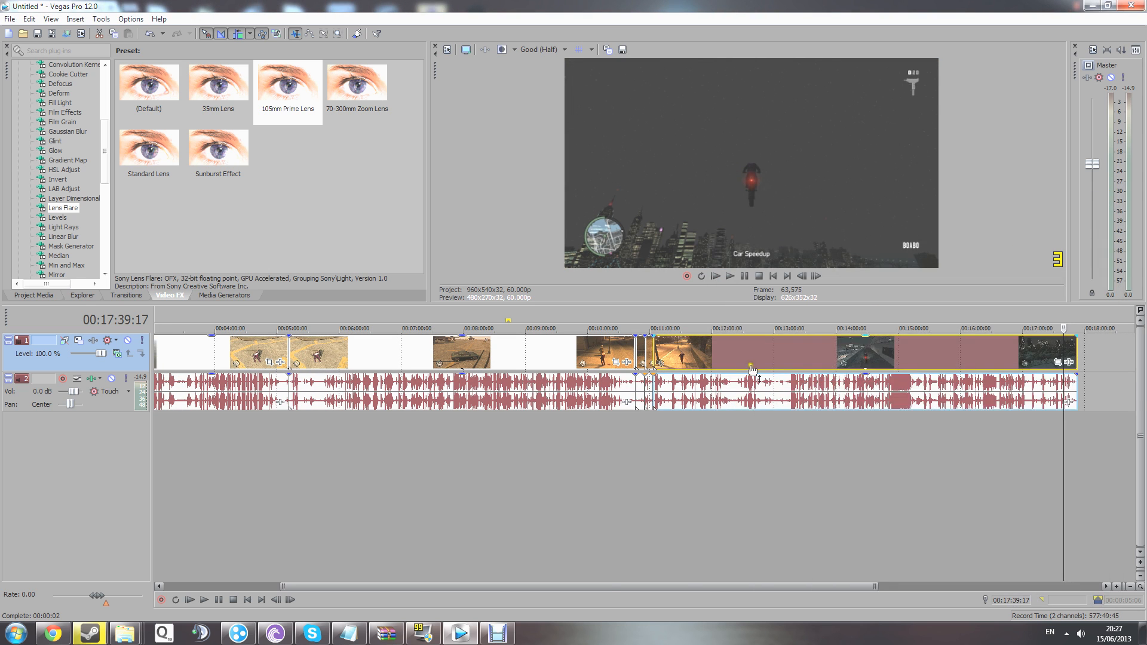
Step the playhead through the segment boundaries from 00:10:45:25 and split the last clip at 00:11:11:01.
scroll(679, 427, "up", 3)
left_click_drag(754, 588, 532, 587)
left_click(479, 456)
left_click(466, 452)
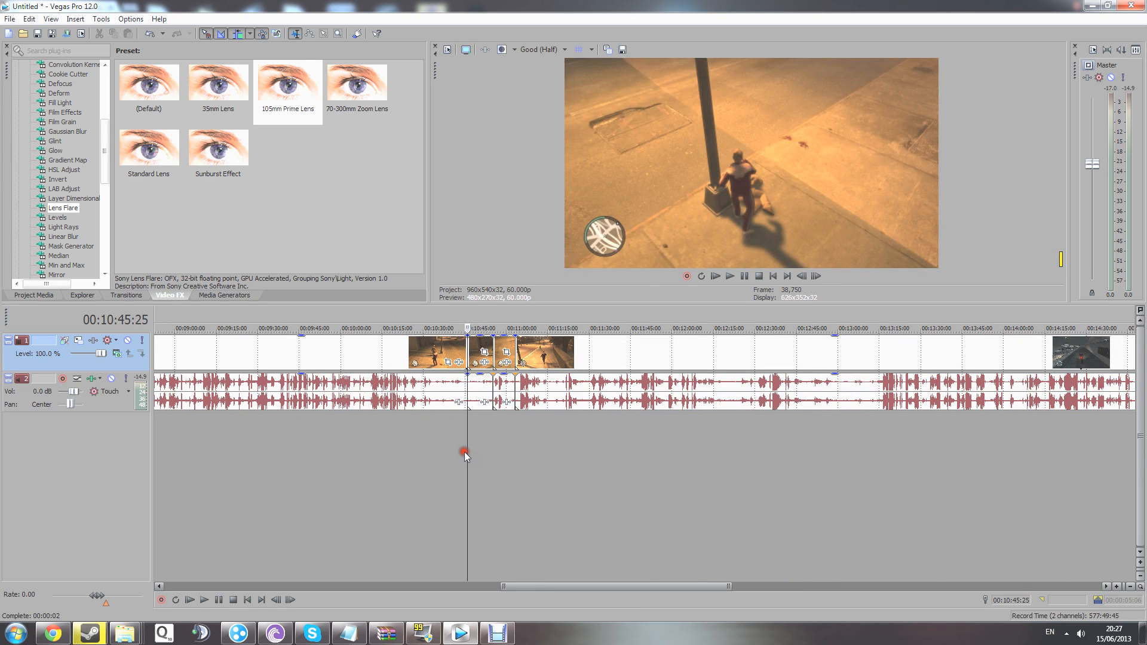
left_click(493, 449)
left_click(513, 445)
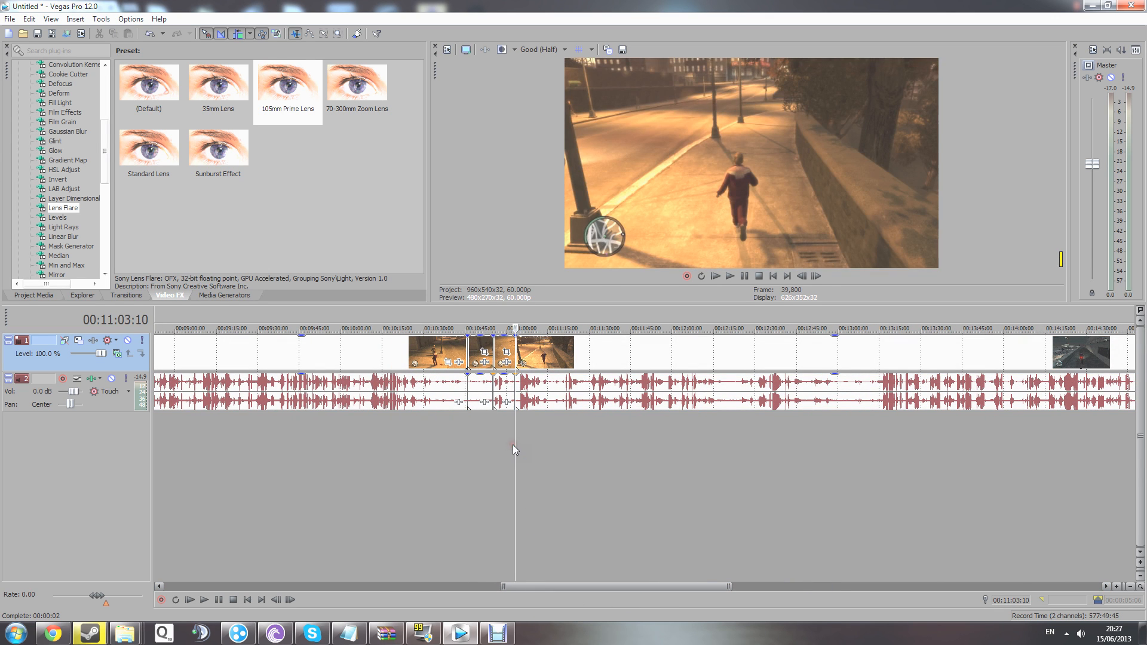
left_click(536, 439)
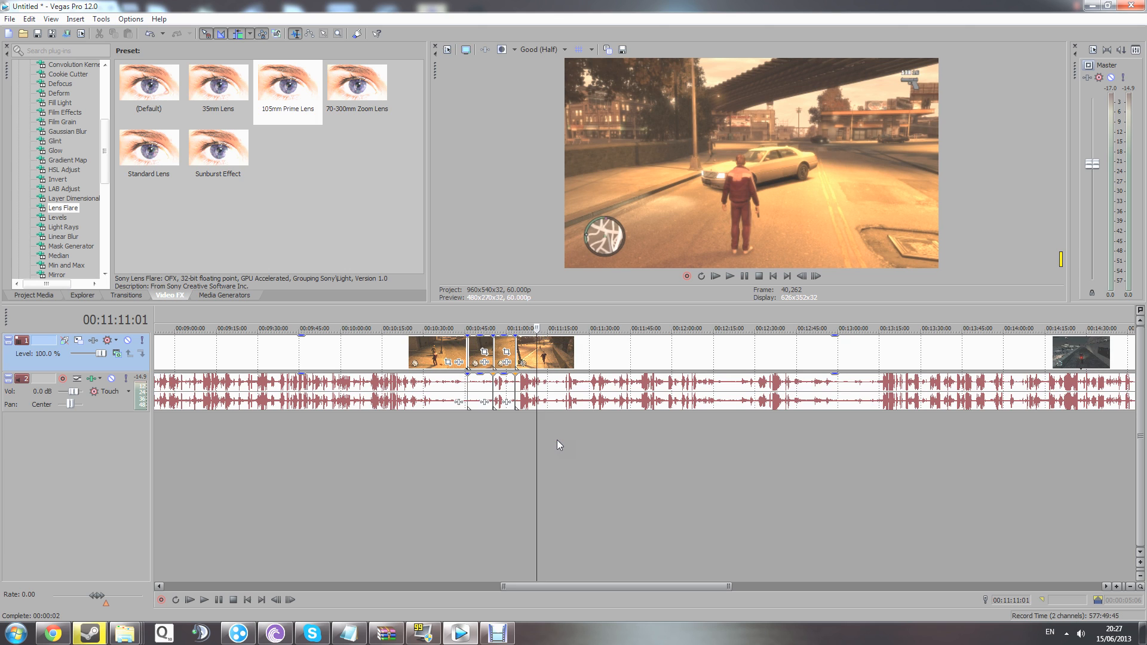
key("s")
left_click(534, 352)
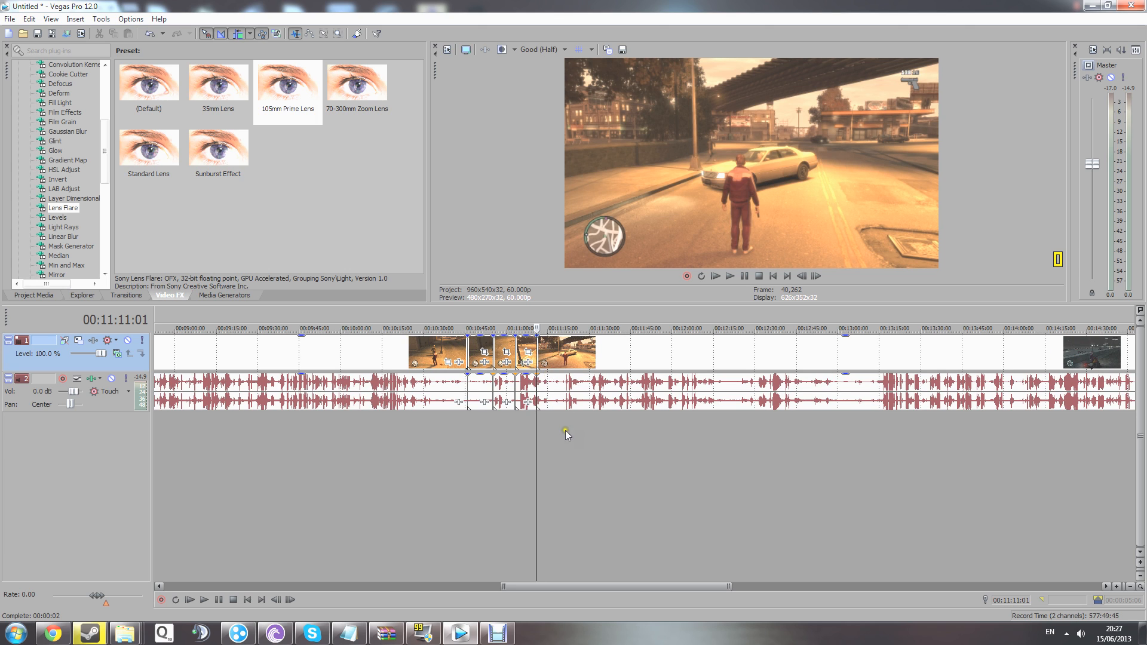
Split the last clip at three more points after 00:11:11:01, including 00:11:18:10, and place the playhead at 00:11:27:11.
scroll(553, 430, "up", 6)
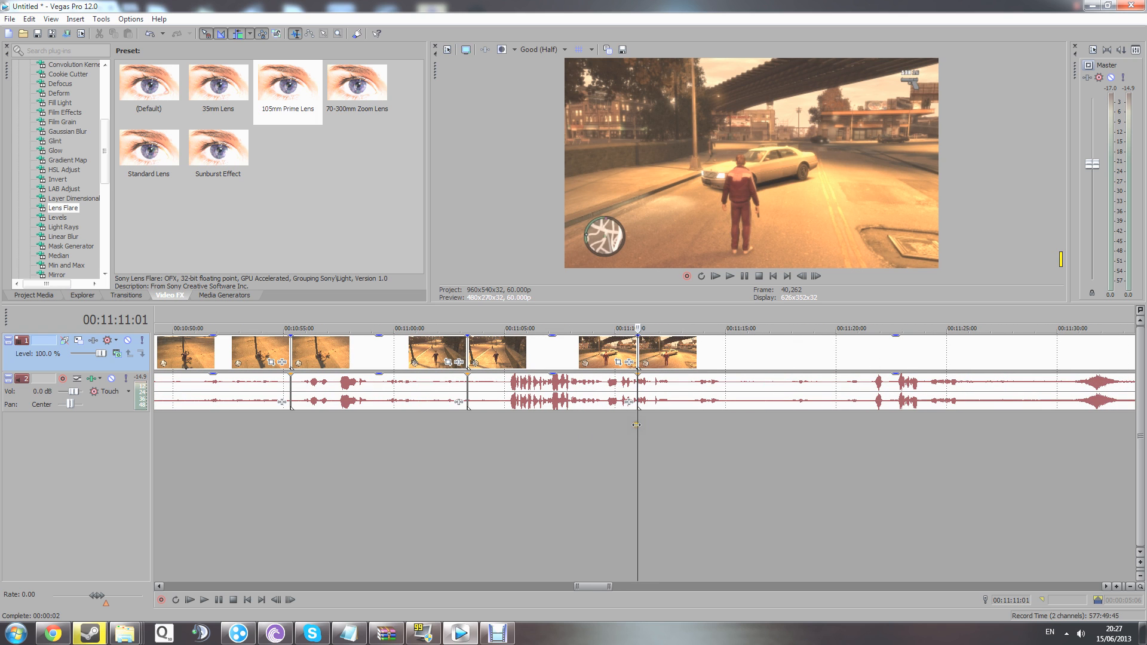
left_click_drag(640, 425, 723, 423)
key("s")
left_click(799, 426)
key("s")
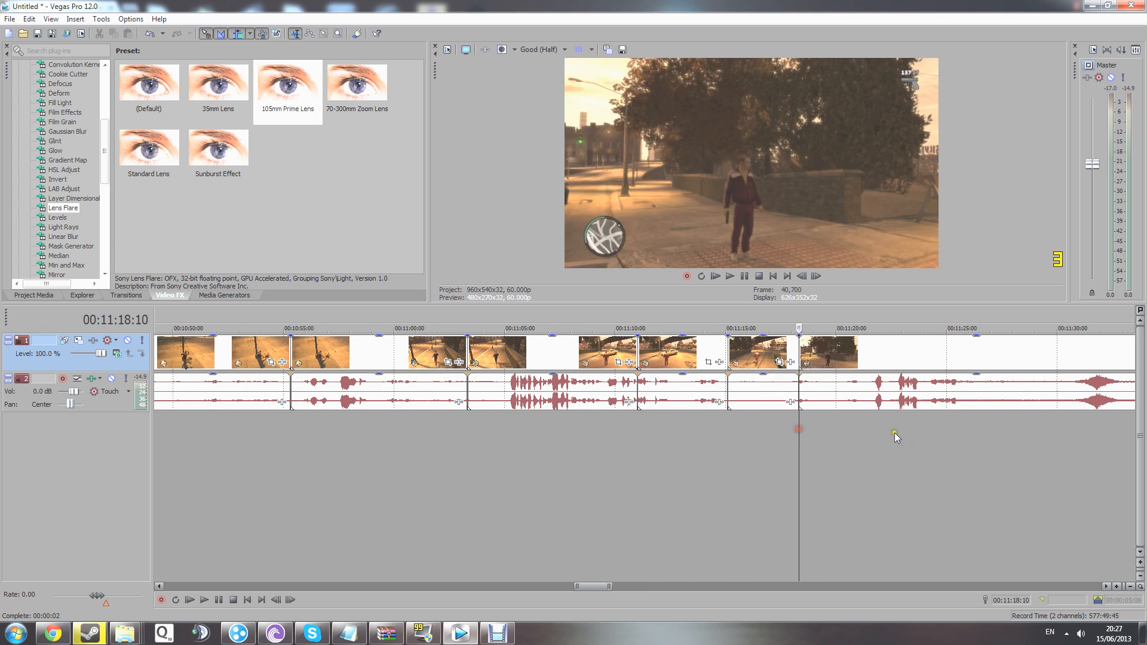
left_click(895, 433)
key("s")
left_click(999, 443)
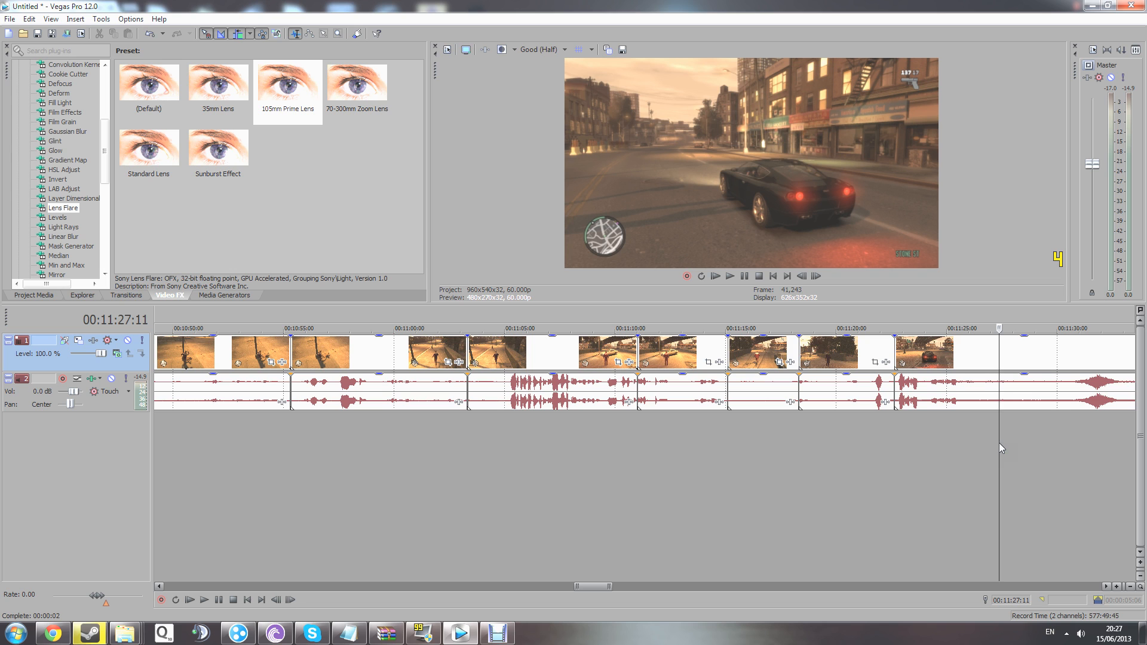
Undo the four new splits and both Lens Flare removals.
key("ctrl+z")
key("ctrl+z")
key("ctrl+z")
key("ctrl+z")
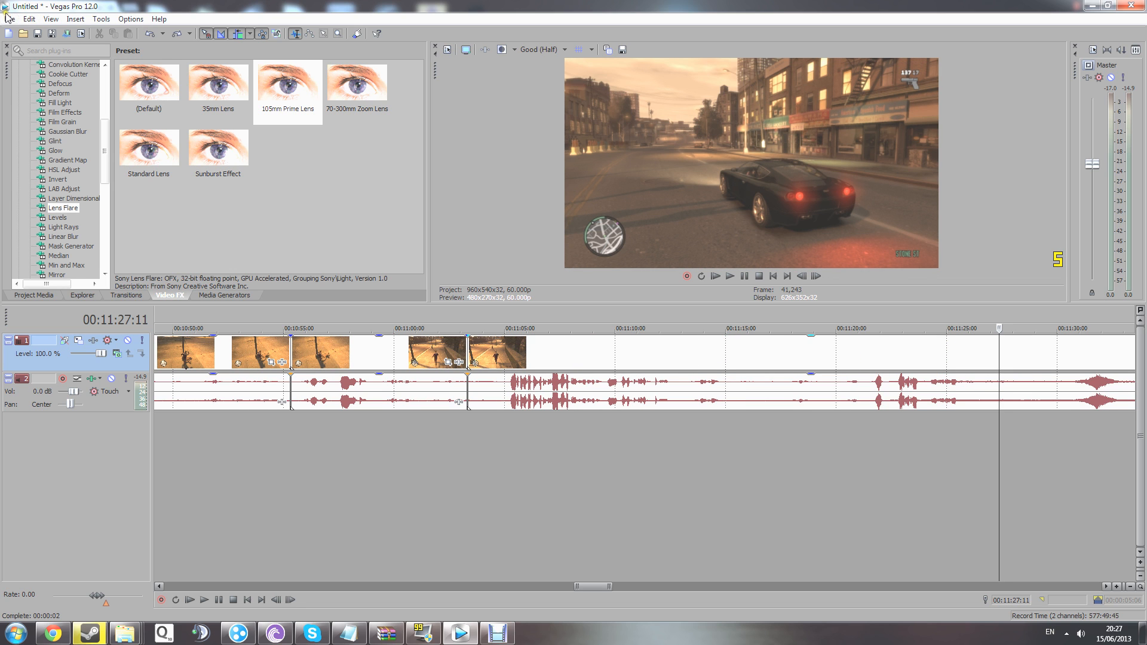
left_click(27, 21)
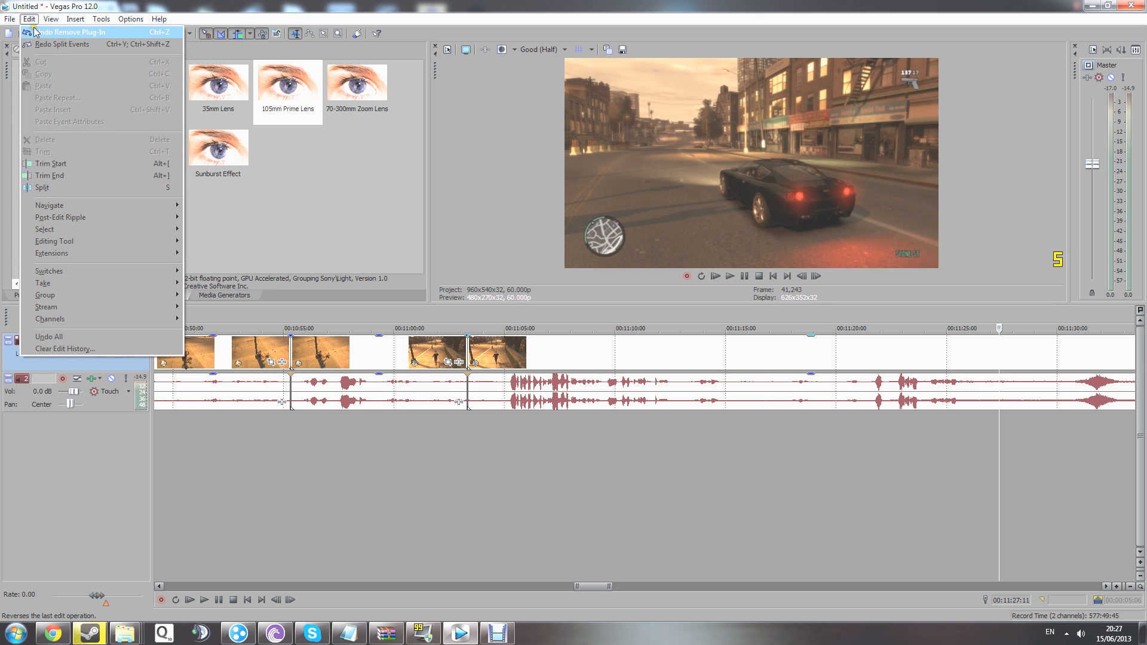
left_click(284, 3)
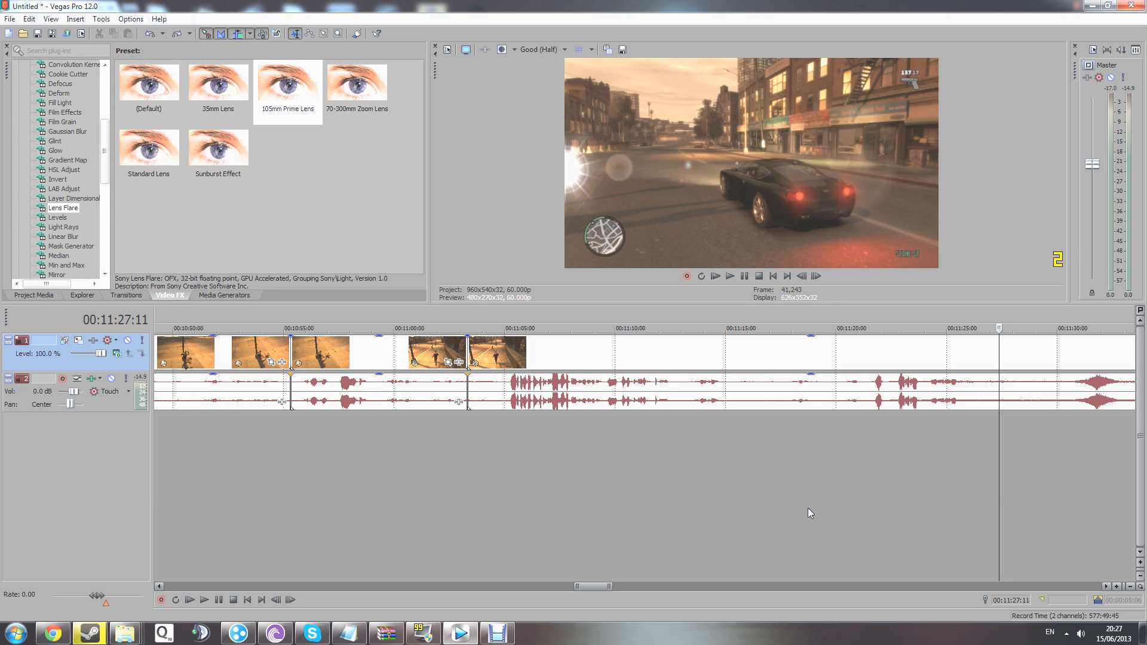
Remove the Lens Flare effect from the segment starting at 00:10:45:25 and from the last segment, closing the effect settings.
scroll(639, 482, "down", 8)
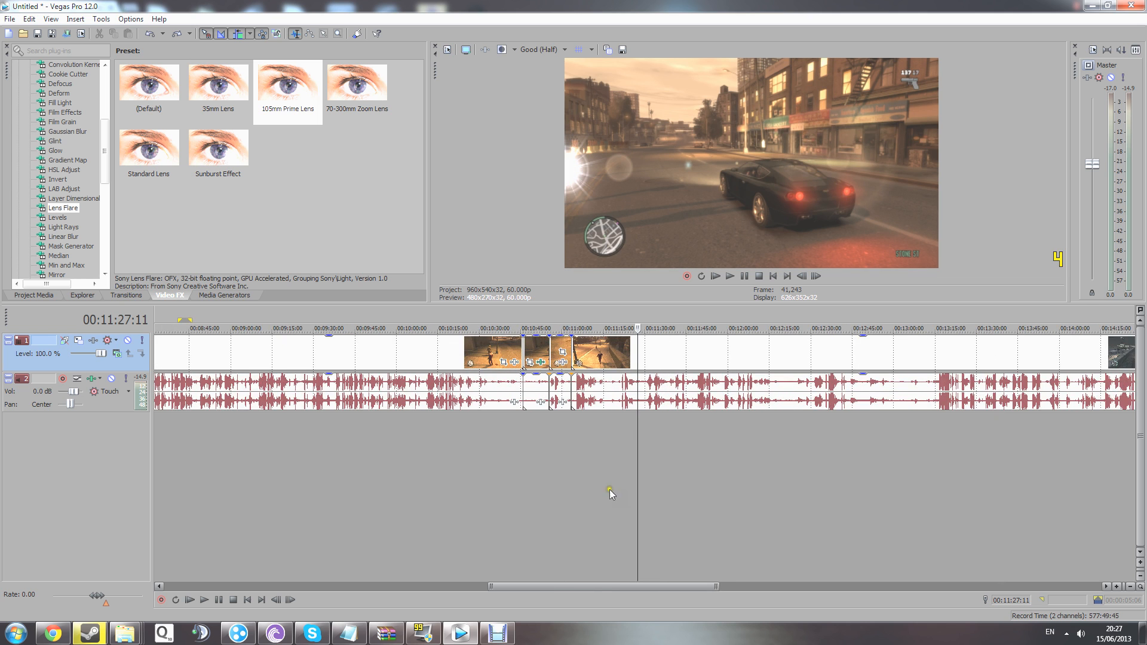
left_click(530, 362)
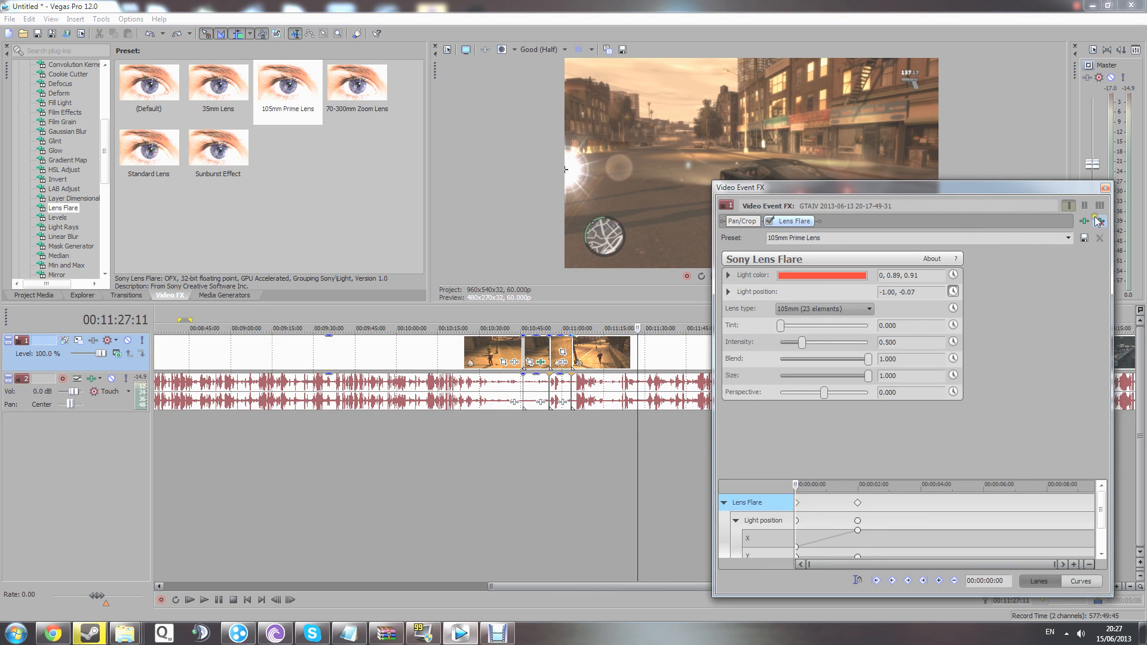
left_click(1104, 189)
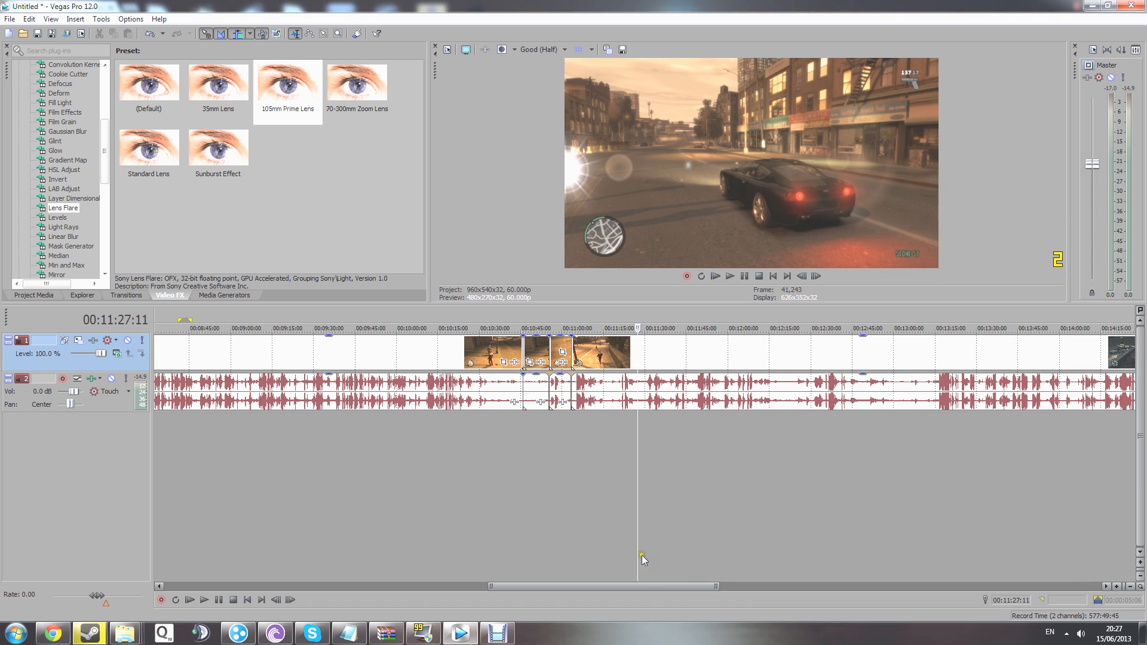
left_click_drag(647, 586, 706, 588)
scroll(863, 553, "down", 6)
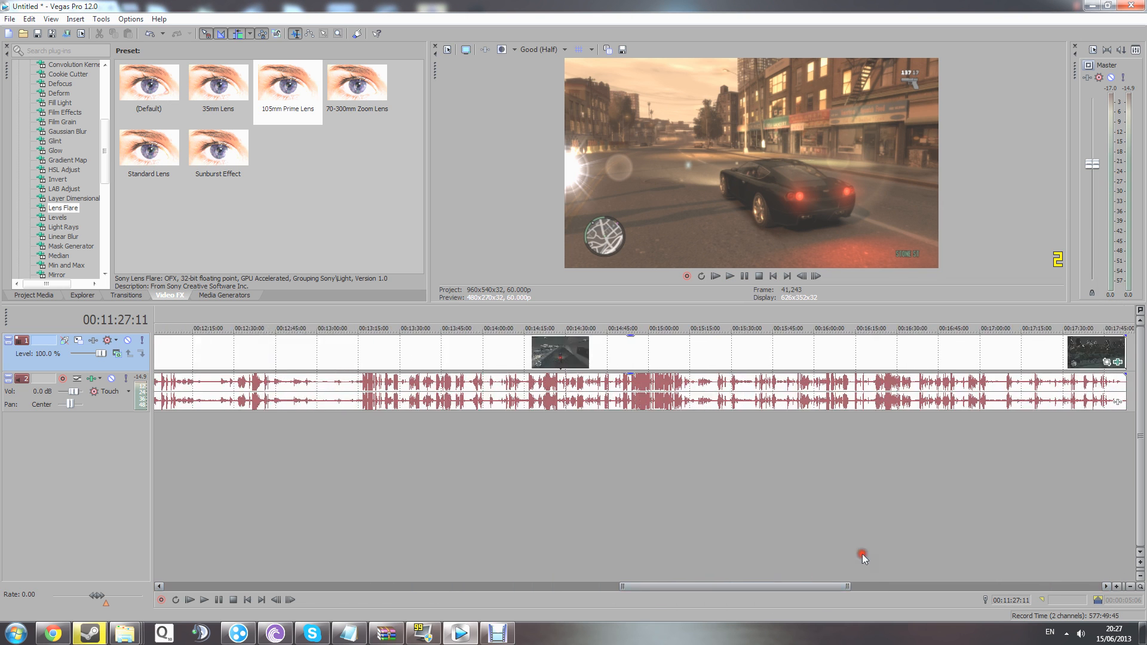
left_click(1017, 362)
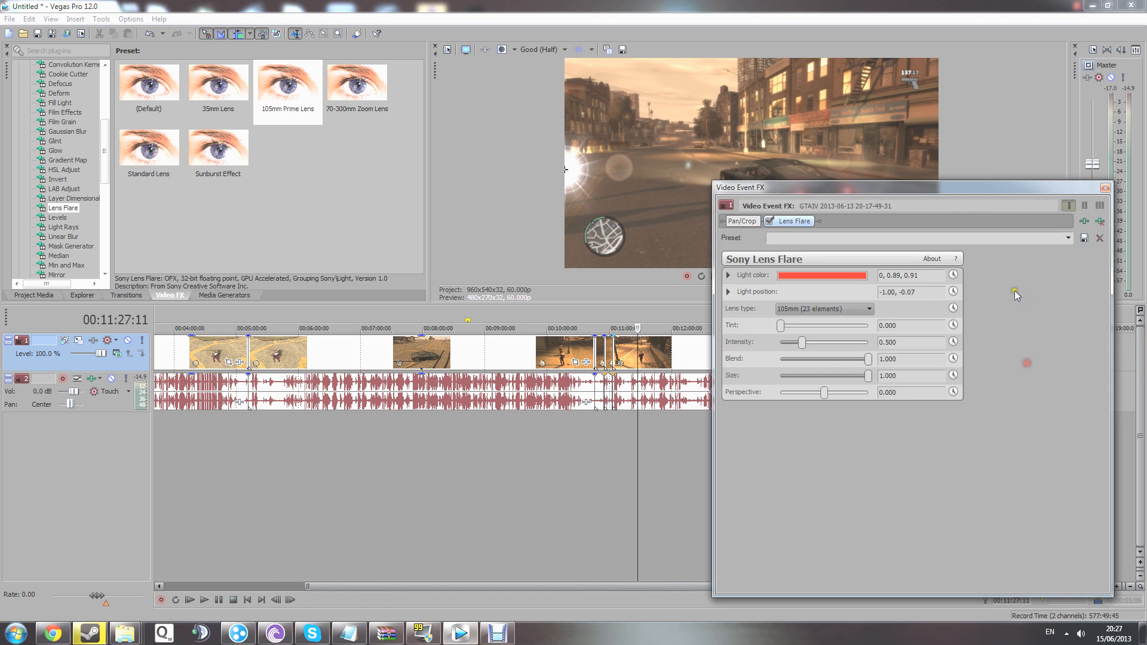
left_click(1104, 189)
Place the playhead at 00:10:45:25, the start of the segment that had the animated flare.
scroll(629, 439, "up", 6)
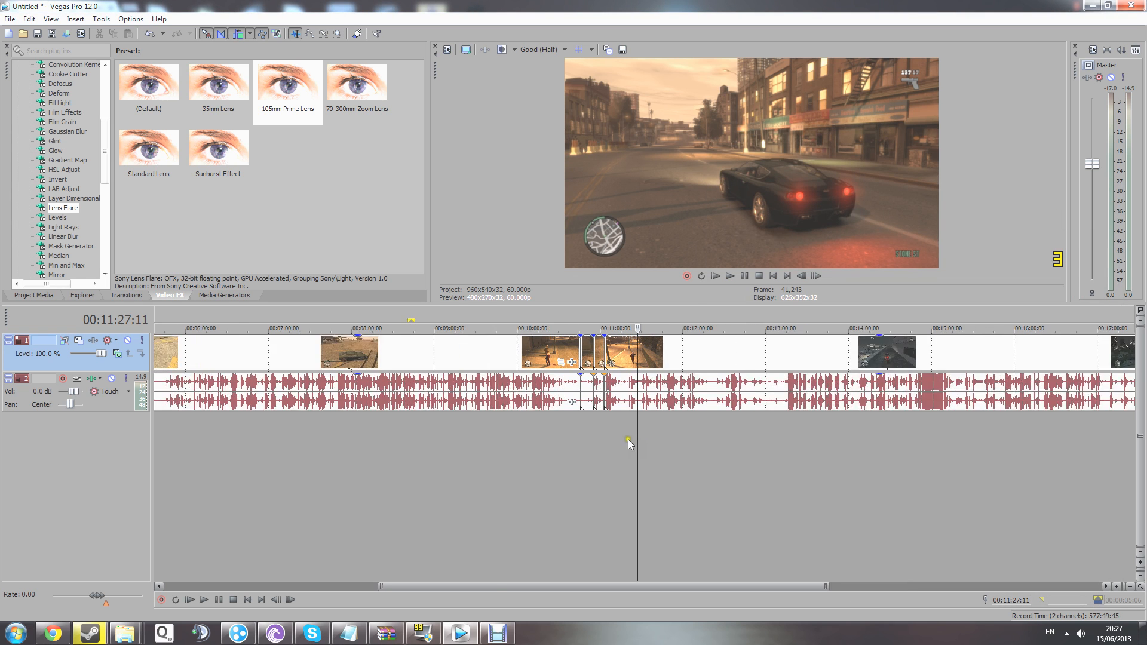
left_click(535, 450)
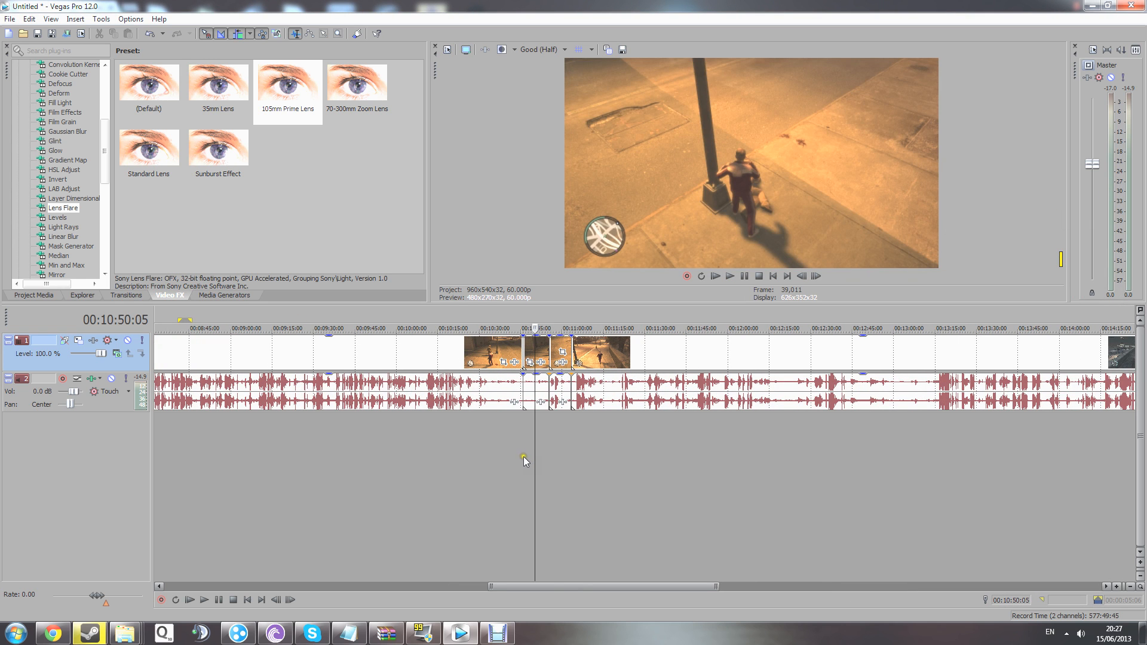
left_click(523, 456)
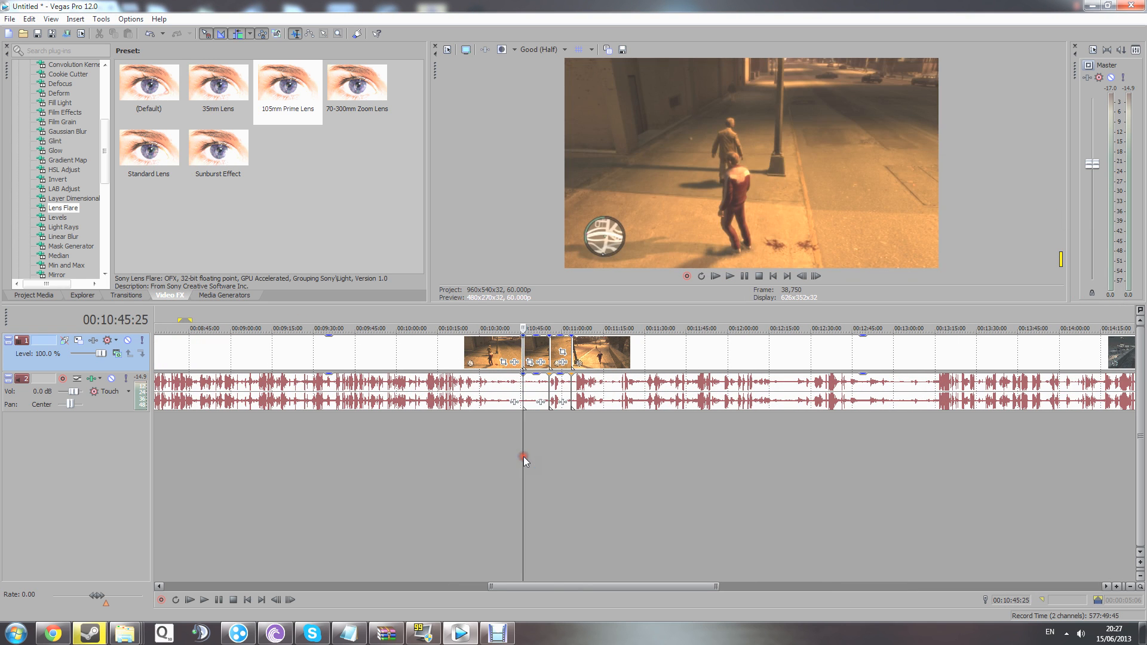
Browse the Checkerboard media generator's presets, including Fence, Ridges, Vertical Blinds, Grate, Bumps and Plaid.
left_click(224, 297)
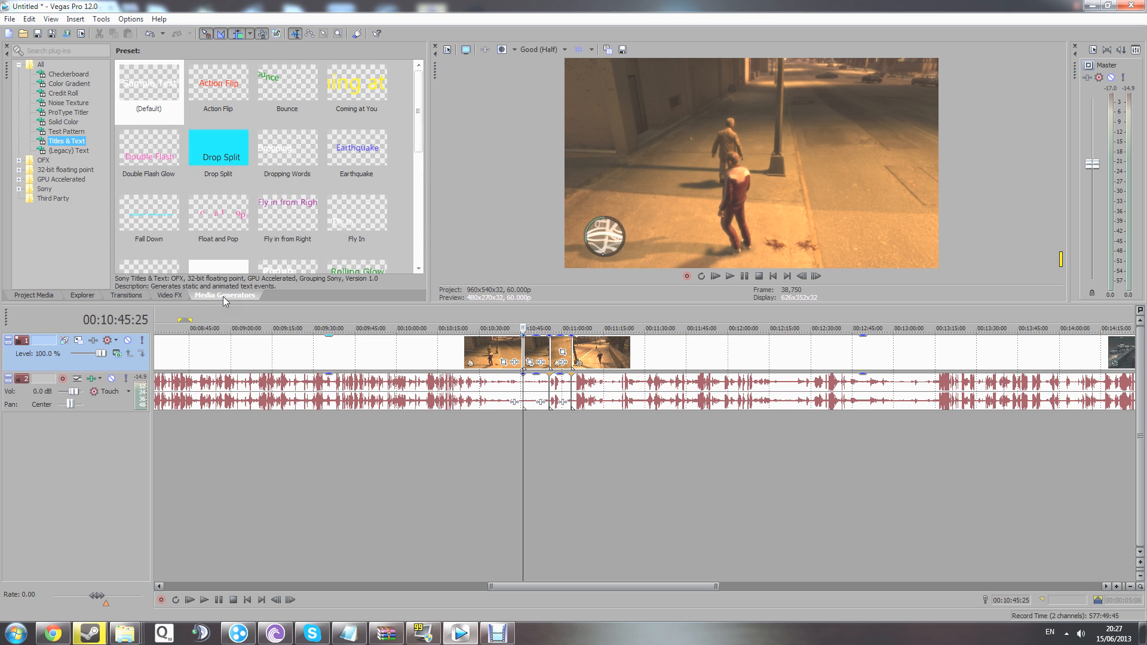
left_click(69, 74)
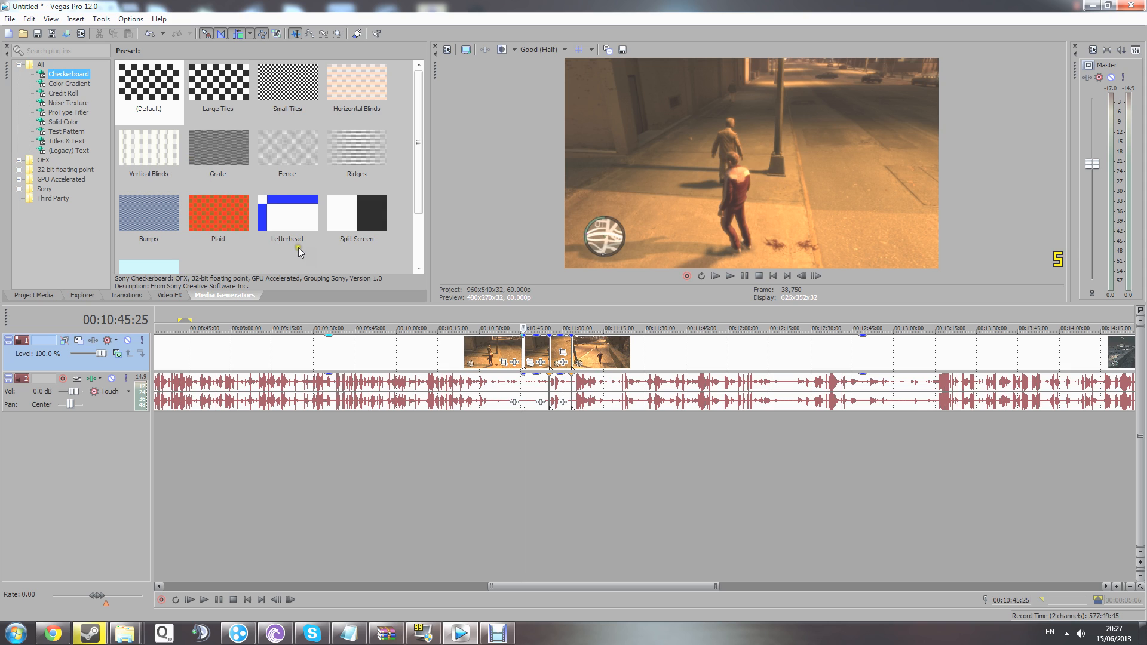
left_click(286, 145)
left_click(352, 142)
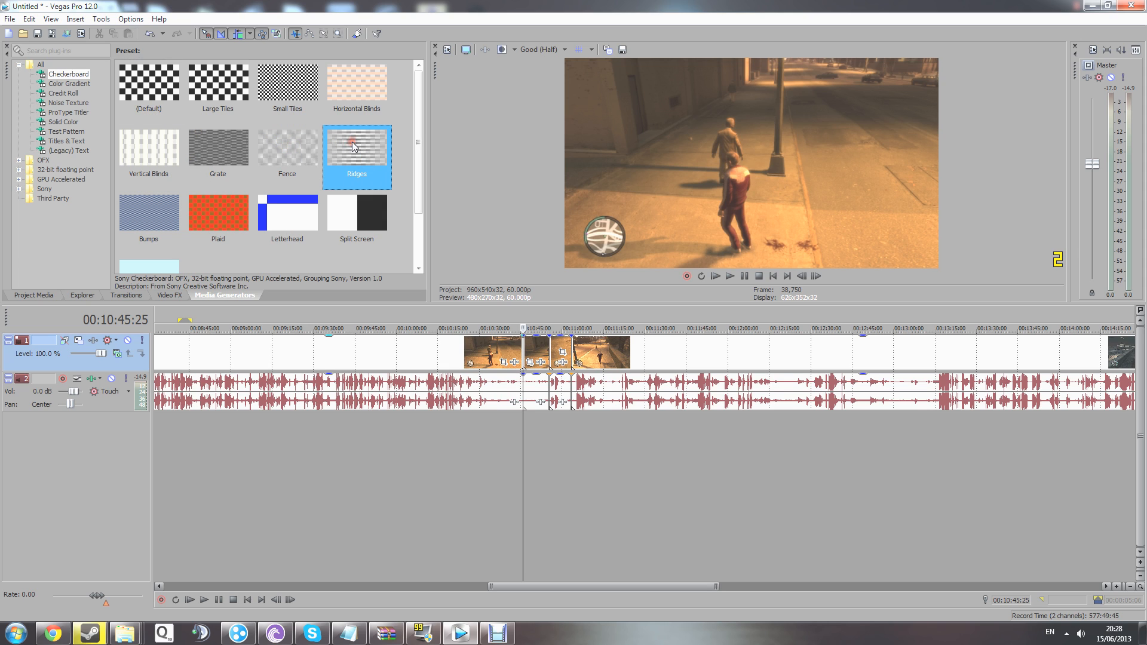
left_click(180, 147)
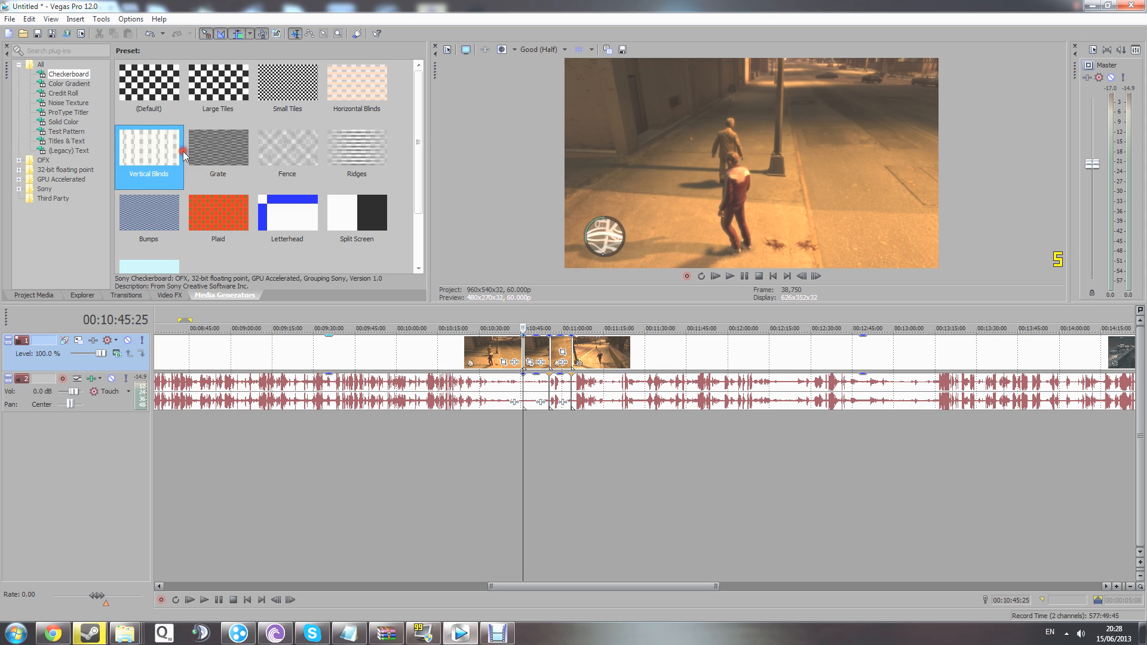
left_click(222, 158)
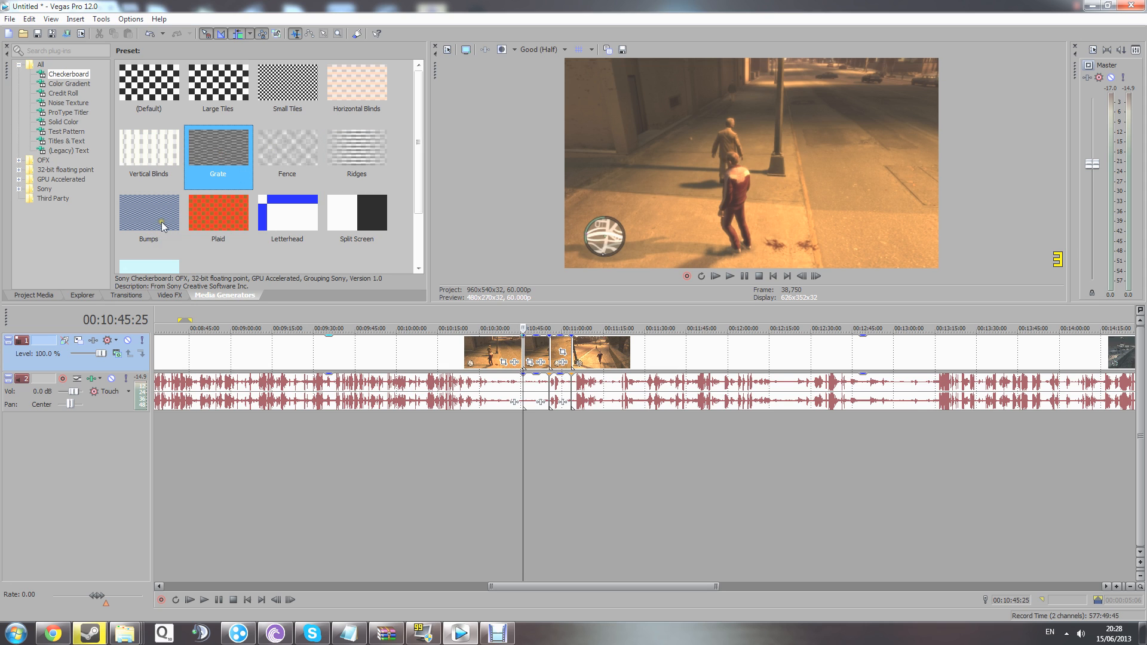
left_click(162, 226)
left_click(238, 210)
Add the Checkerboard Fence preset on a new video track above the segment at 00:10:45:25 and preview it at 00:10:50:18.
left_click(303, 147)
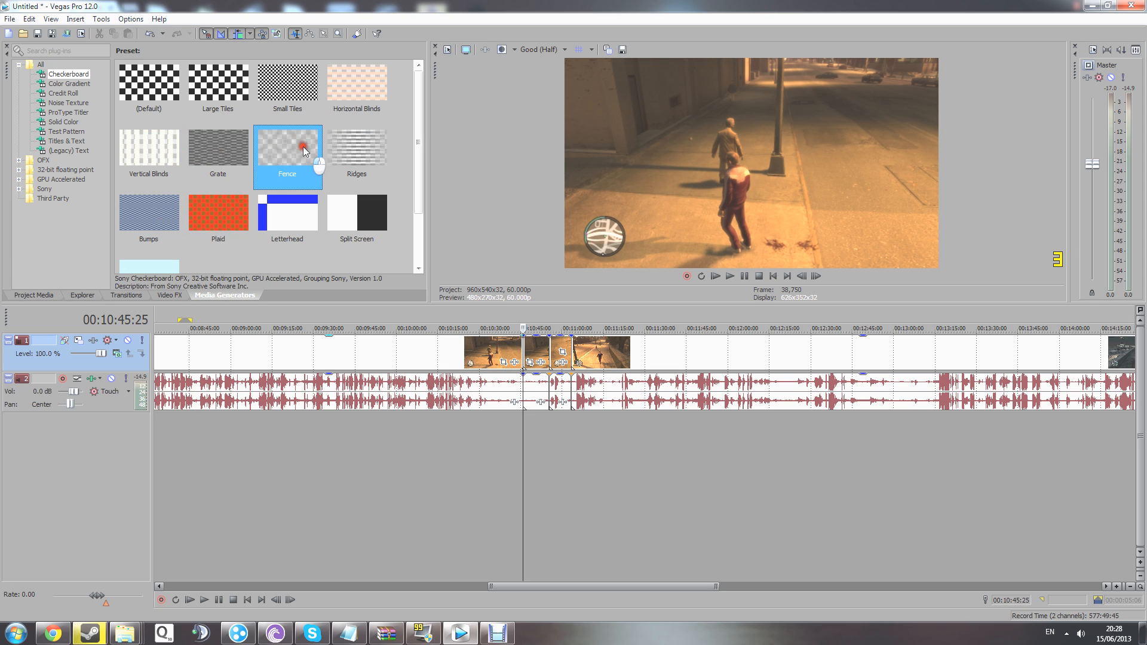
left_click_drag(289, 145, 529, 332)
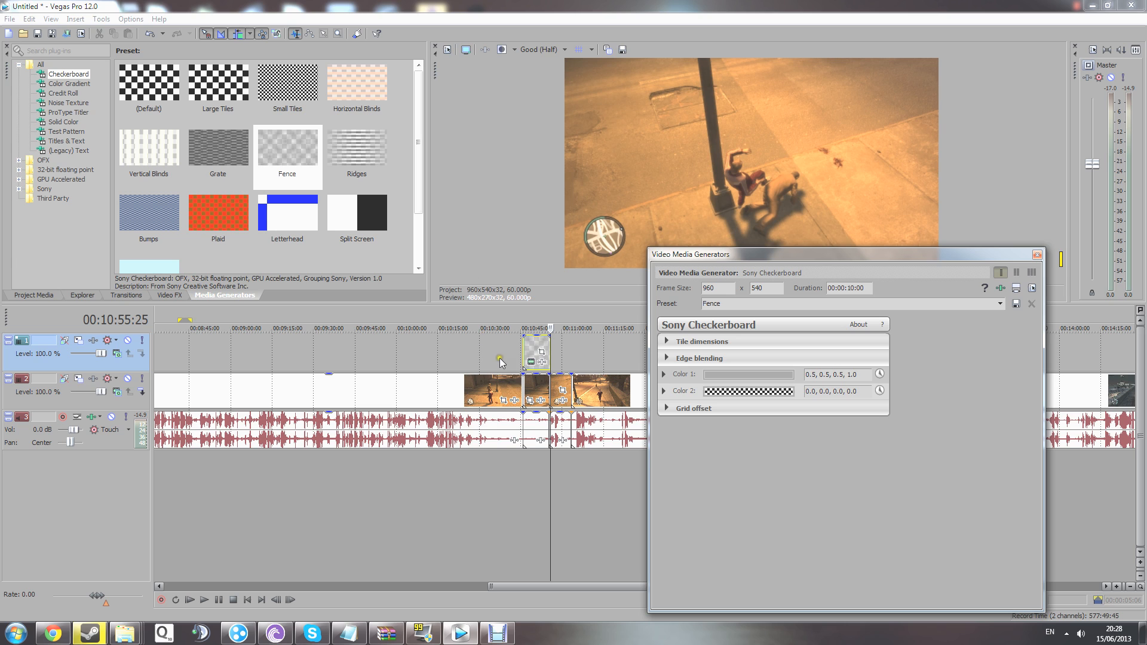
left_click(536, 479)
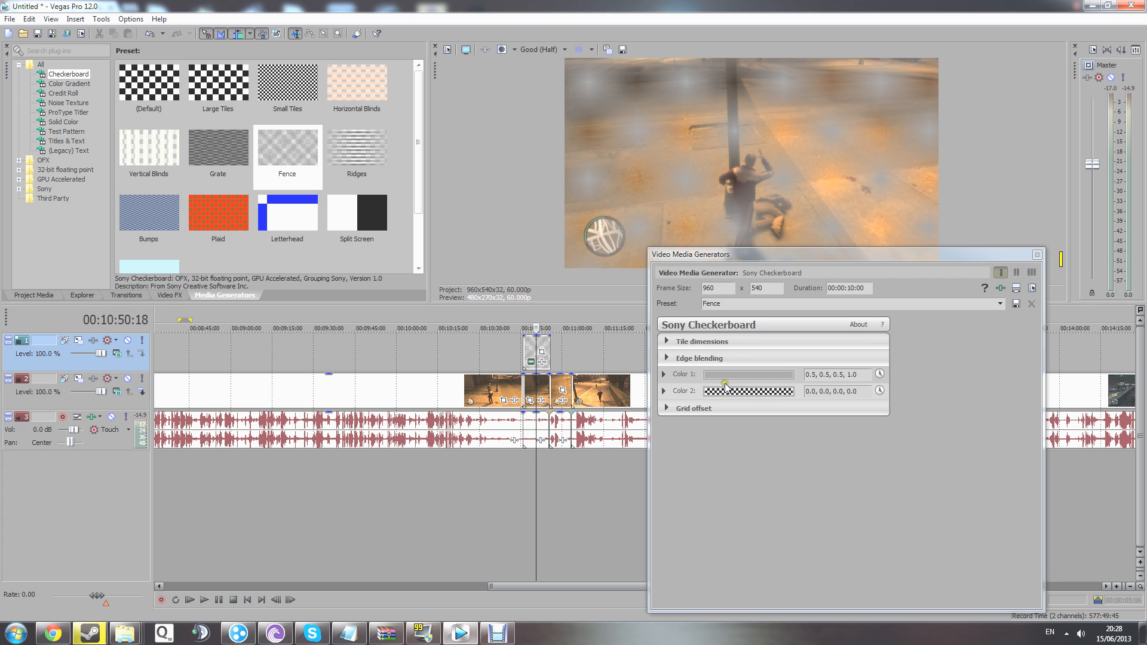
Play the segment with the Checkerboard Fence overlay from 00:10:50:05 and close the generator settings.
left_click(540, 331)
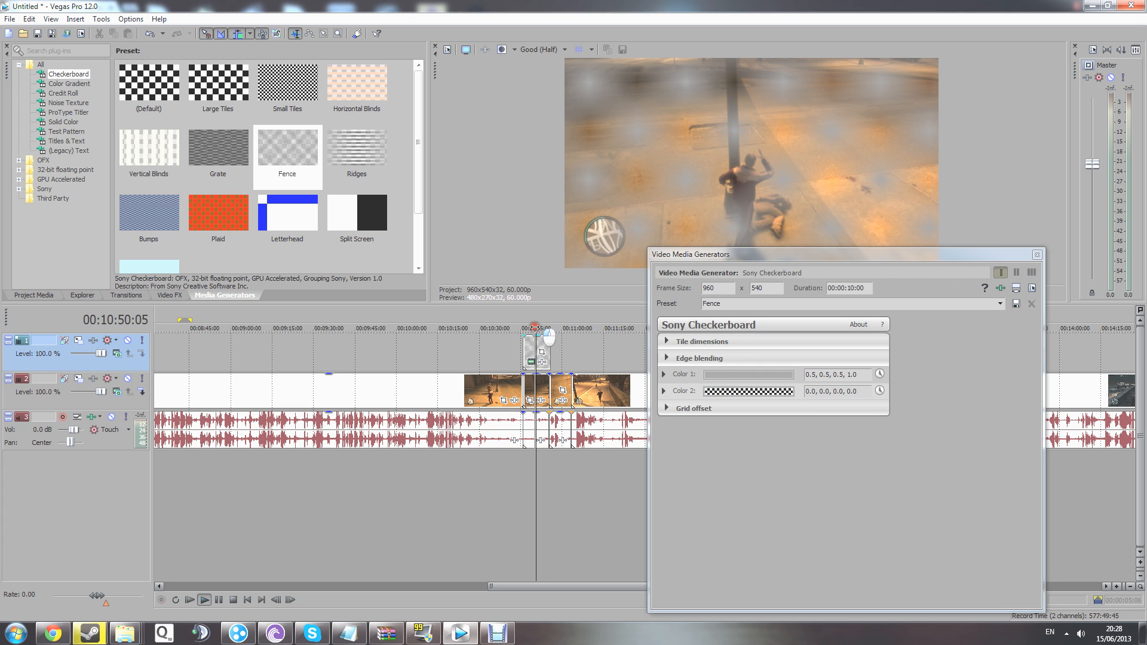
key("space")
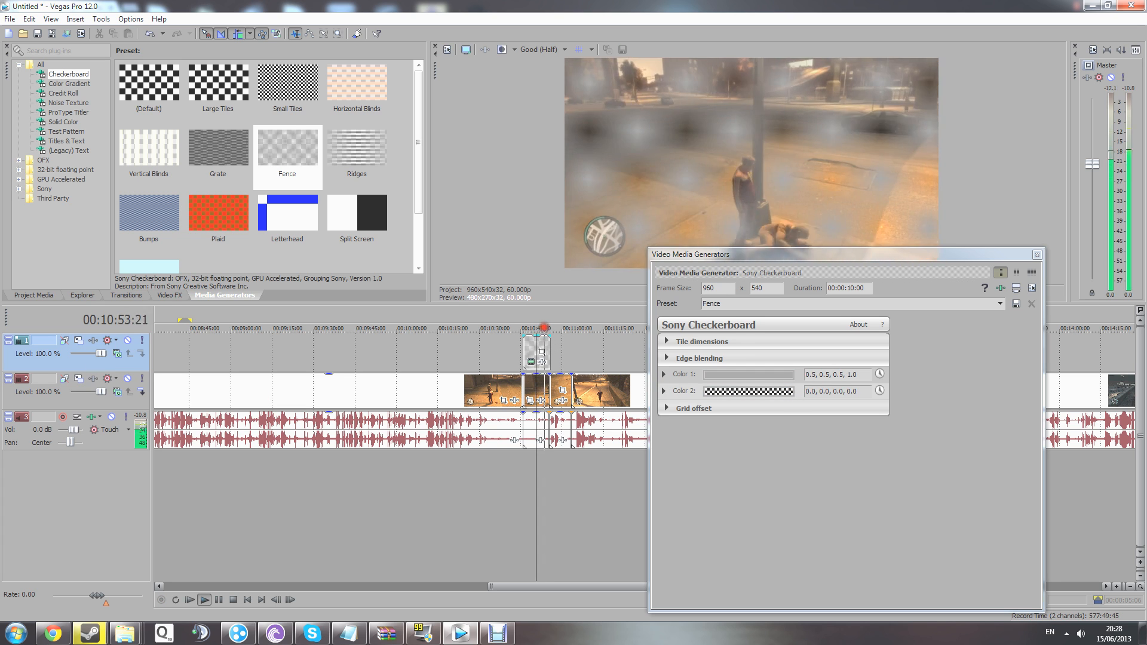
key("space")
left_click(1037, 255)
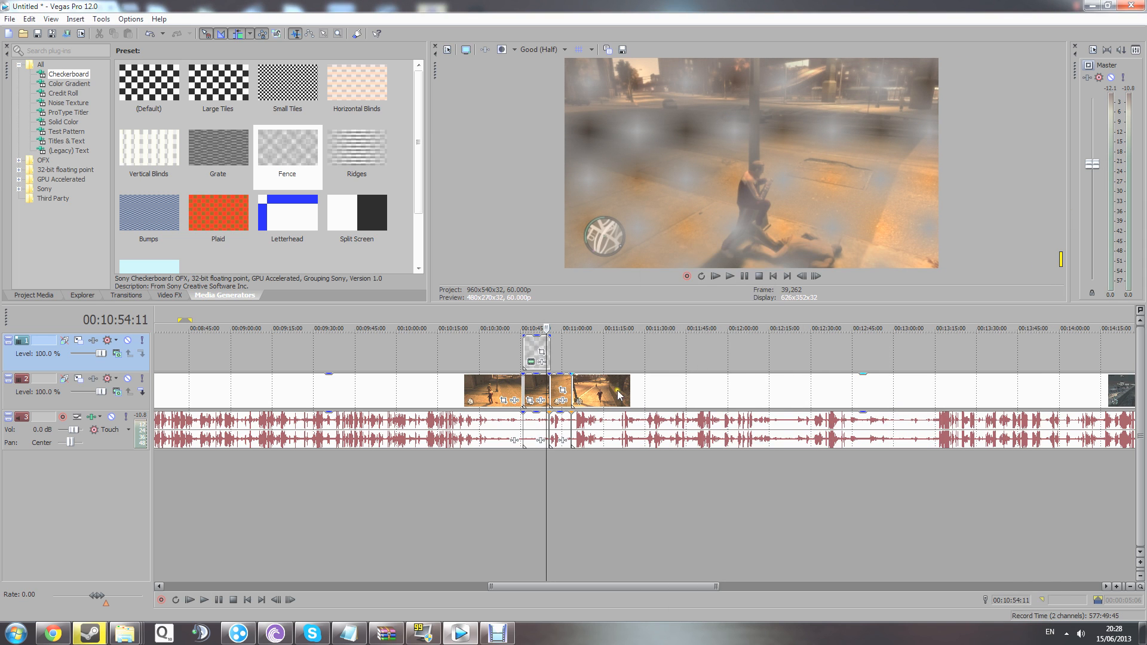
Undo adding the Checkerboard Fence overlay above the segment at 00:10:45:25.
key("ctrl+z")
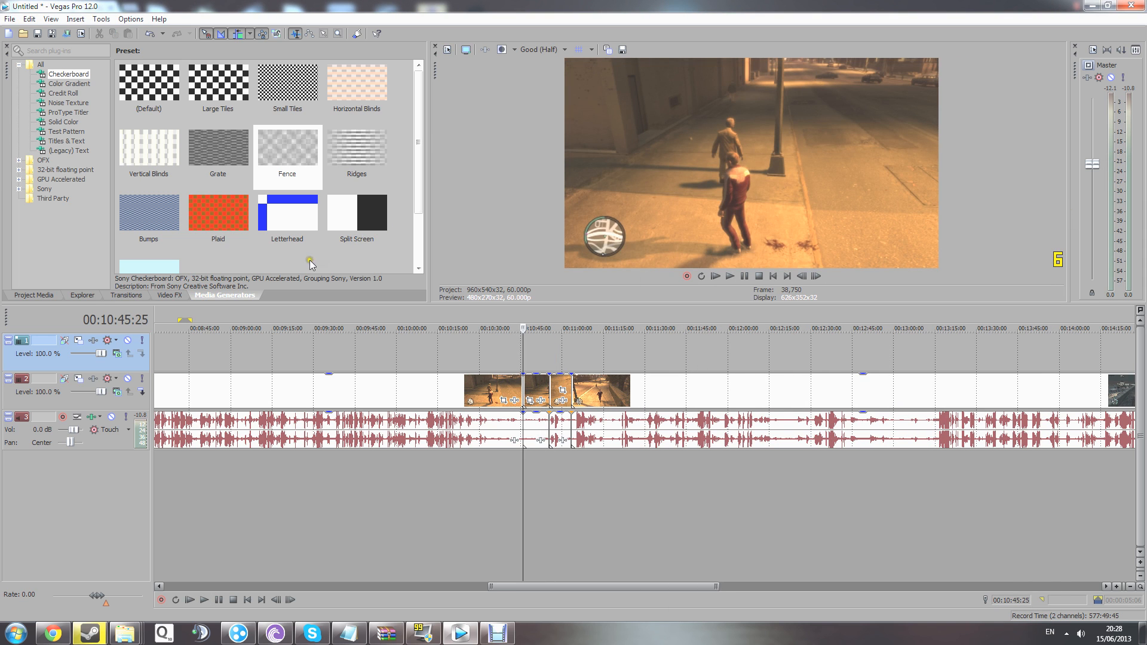
scroll(394, 218, "down", 2)
scroll(399, 209, "up", 1)
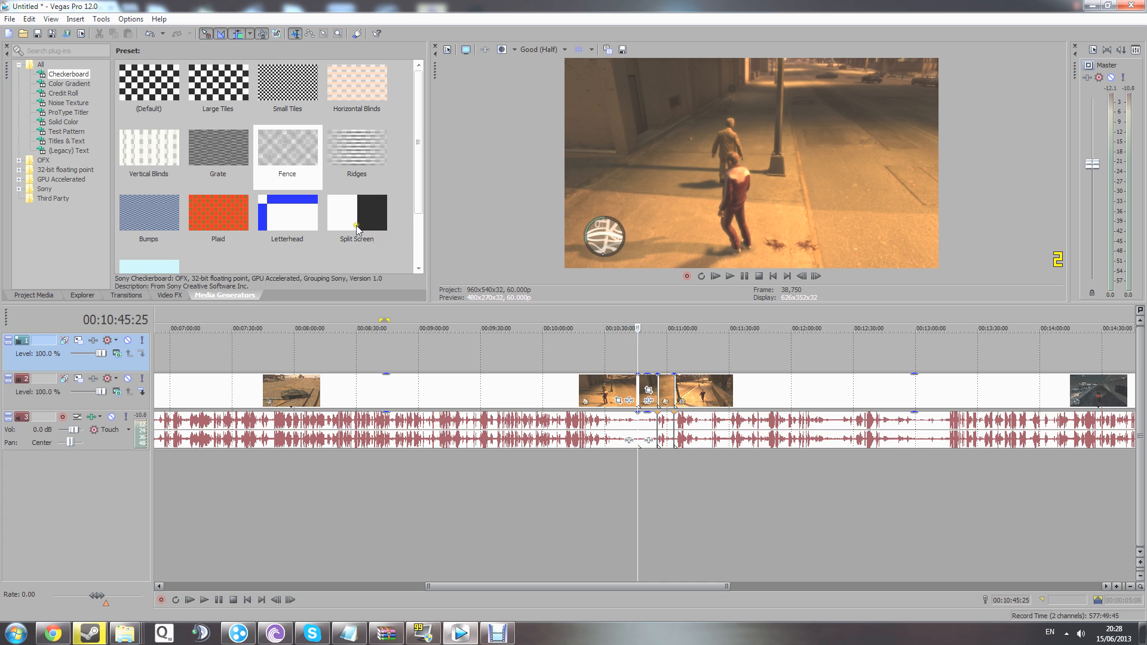
Add the Credit Roll preset Plain Scrolling on Black directly after the last gameplay clip on the video track.
key("Down")
key("Down")
mouse_move(418, 173)
left_mouse_down()
mouse_move(418, 207)
mouse_move(423, 152)
left_mouse_up()
left_click(78, 84)
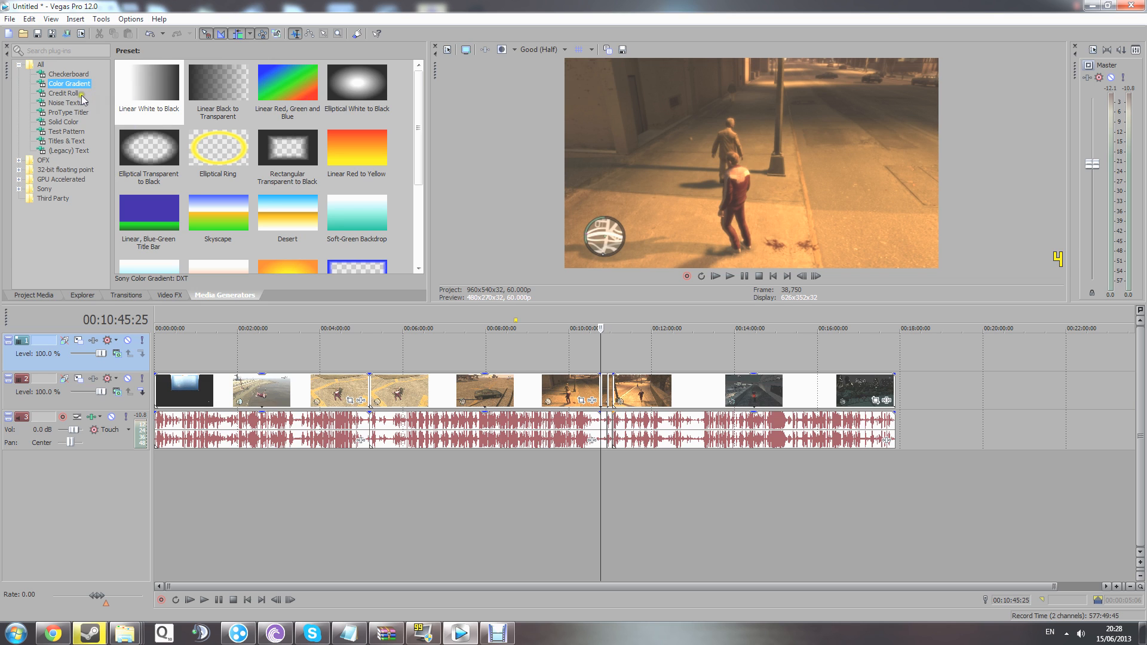
left_click(73, 94)
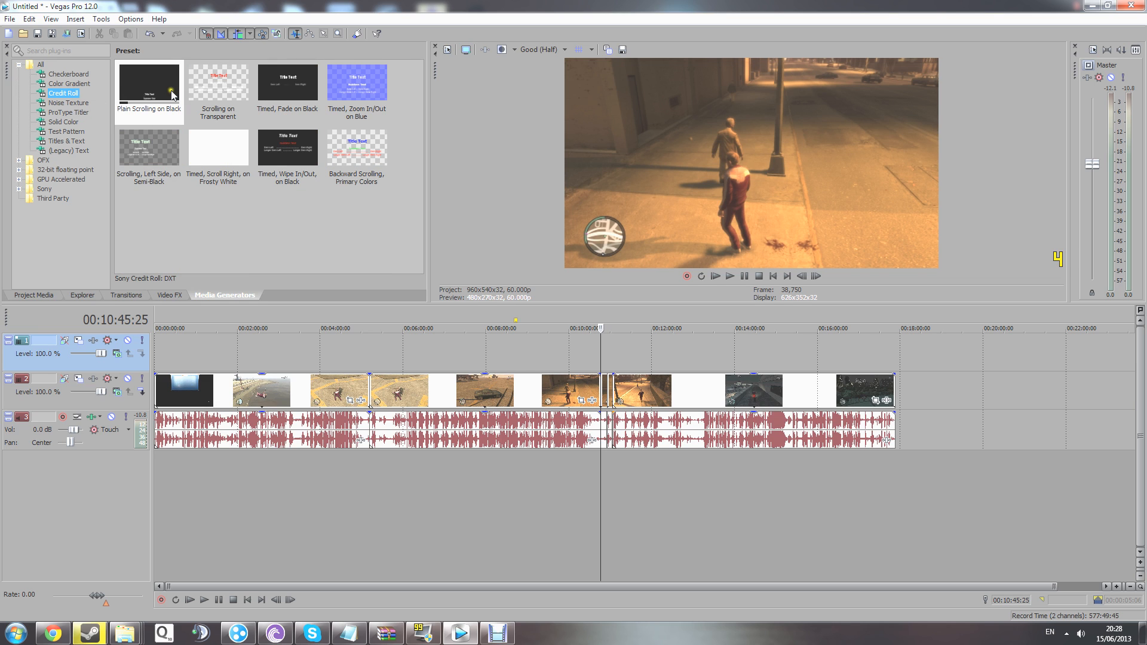
left_click_drag(172, 94, 901, 392)
left_click_drag(926, 256, 854, 134)
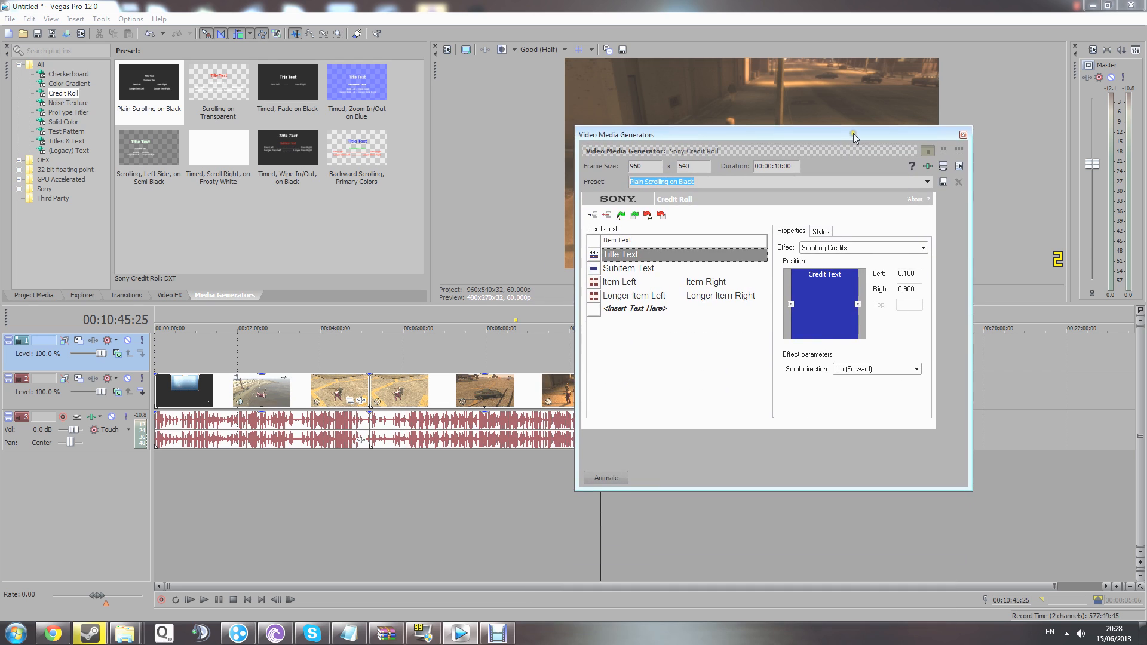
Set the credit roll's title text to "Cynic" and its subitem text to "Tutorial".
left_click(699, 257)
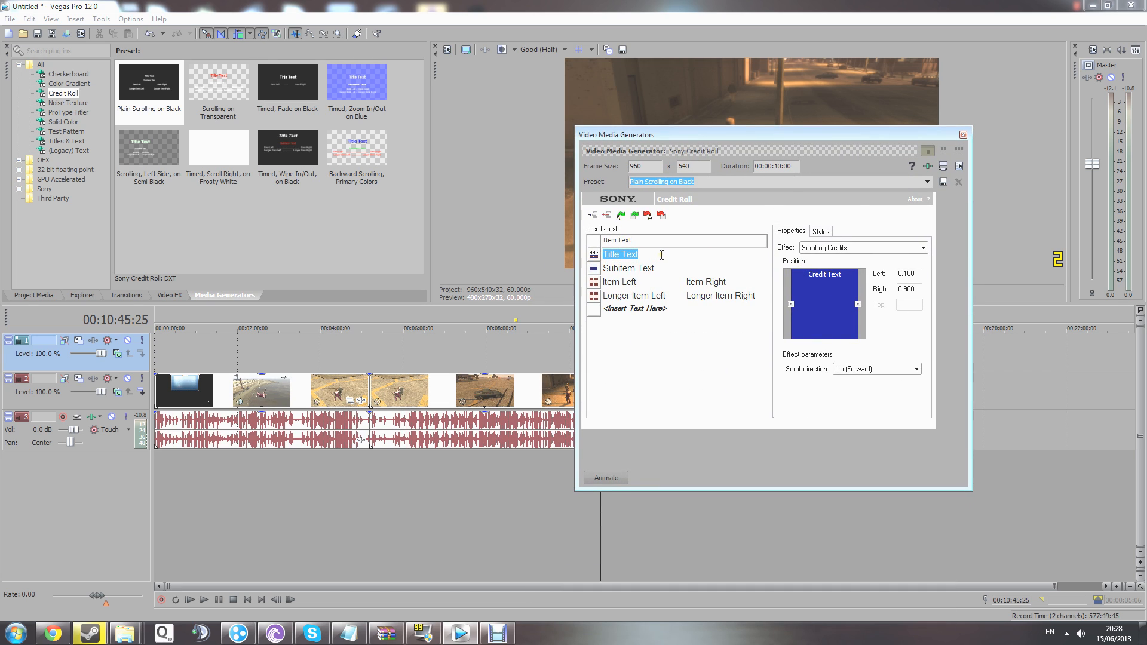
key("BackSpace")
key("Tab")
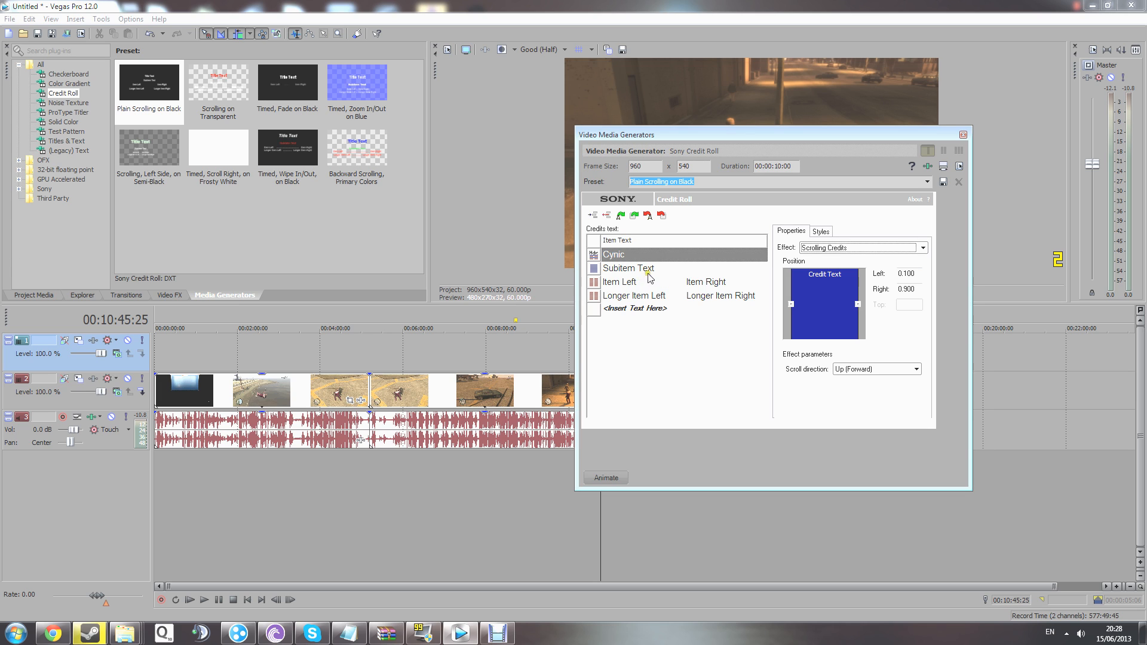
left_click(650, 266)
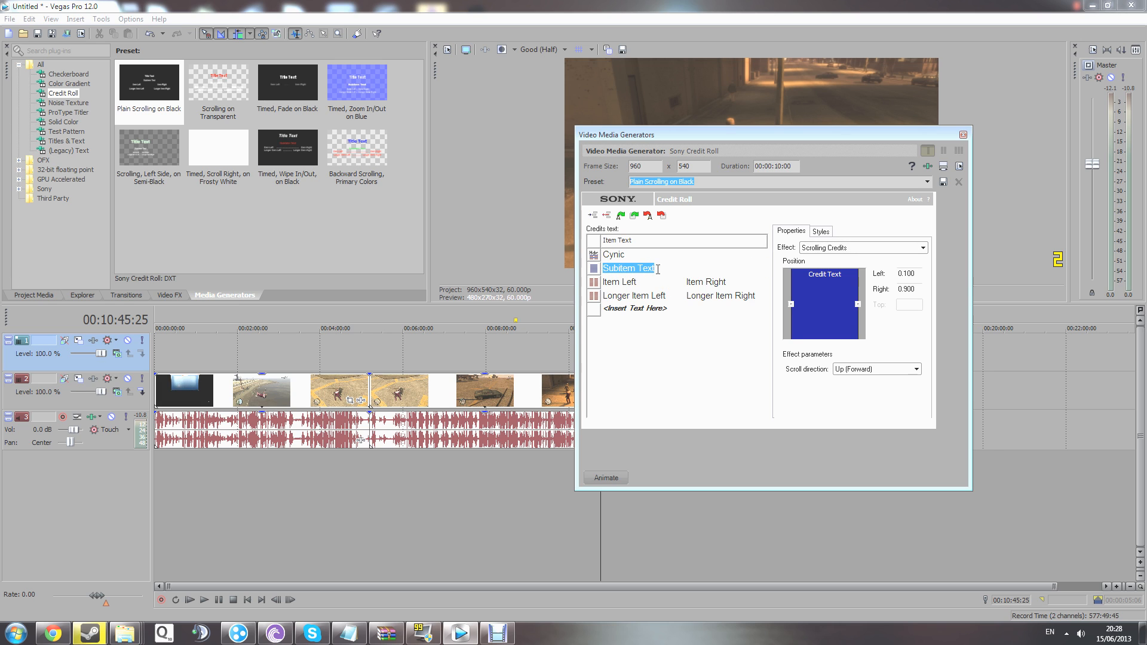
type("Tutorial")
key("Return")
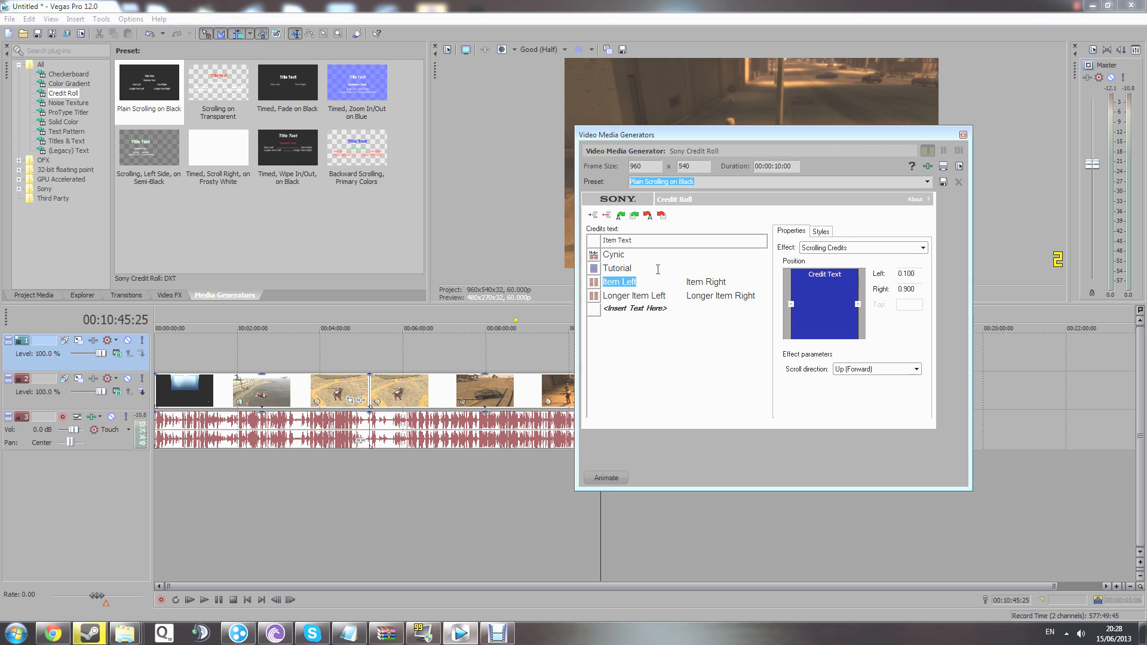
Fill the credit roll's item rows with "bla"/"bla" and "bla"/"blaaabsafqaed", add an empty row, and close the generator settings.
type("bna")
key("Return")
type("bla")
key("Return")
type("bla")
key("Return")
type("bsafqaed")
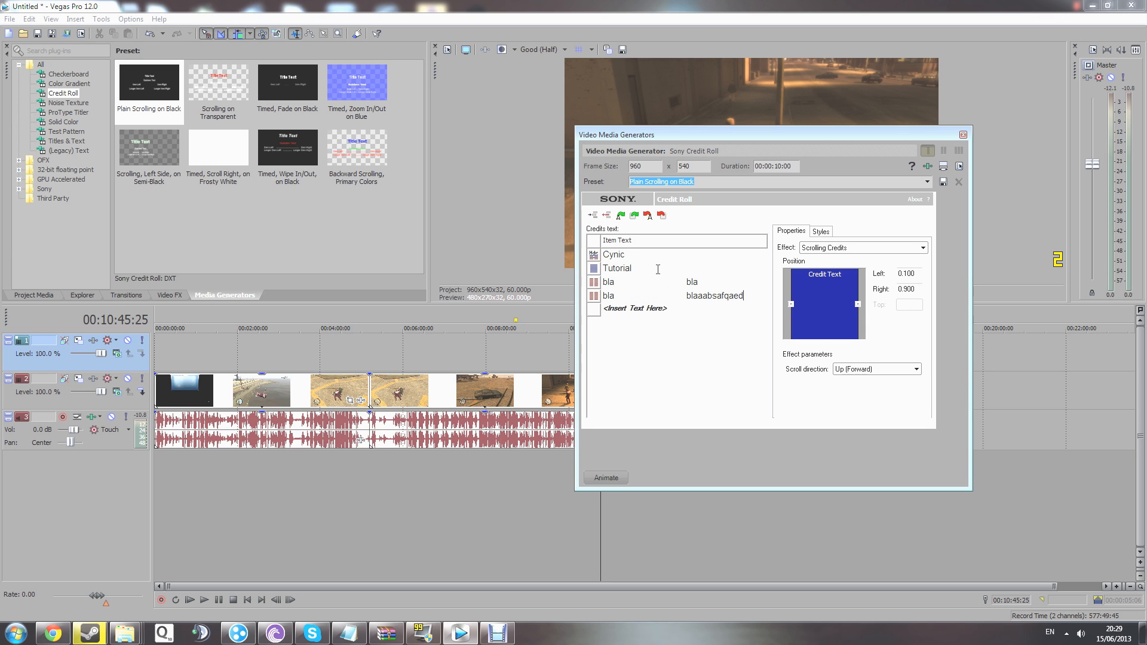
key("Return")
left_click(641, 311)
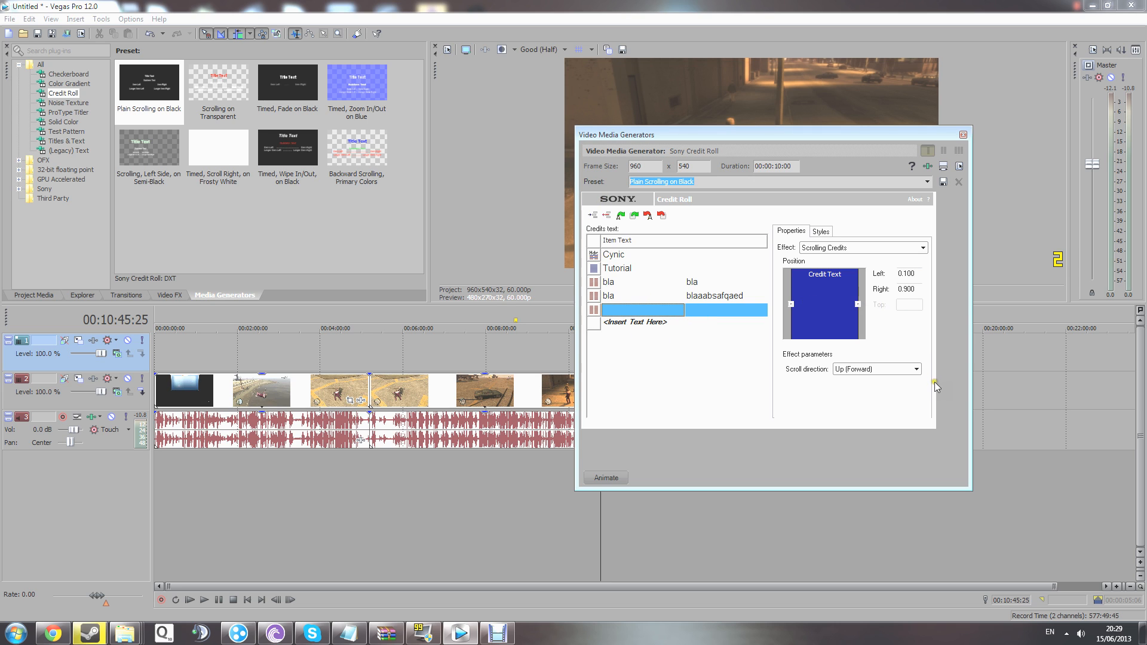
left_click(963, 135)
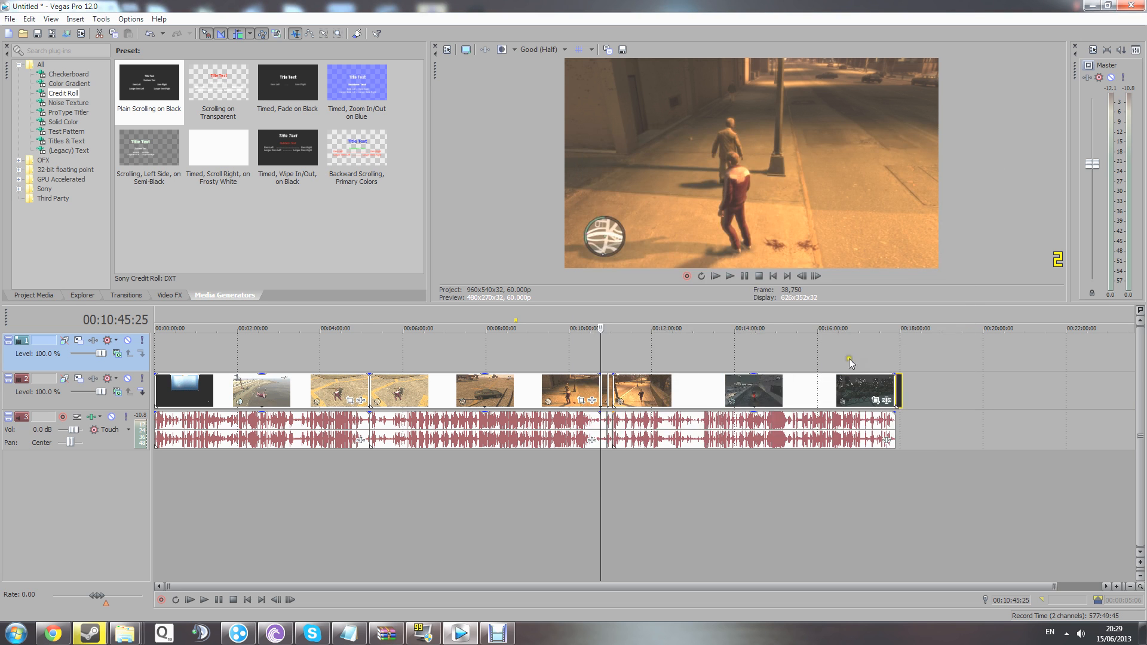
Preview the credit roll from 00:17:52:29 and trim its end to about 00:17:56:11.
left_click(897, 463)
scroll(901, 430, "up", 4)
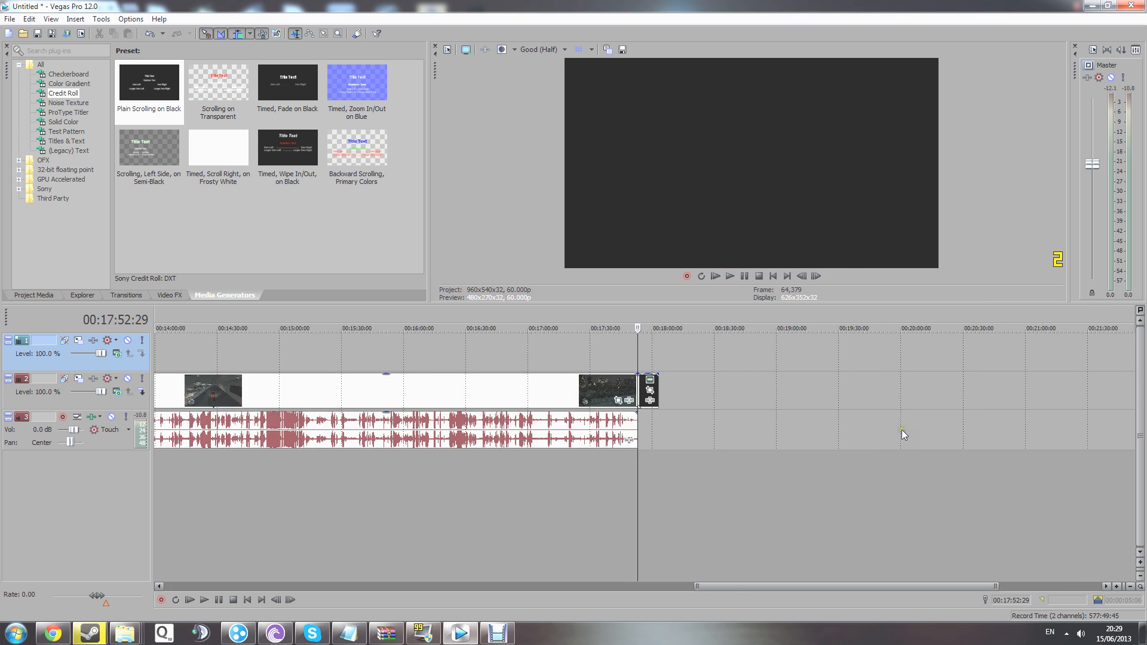
scroll(867, 429, "down", 5)
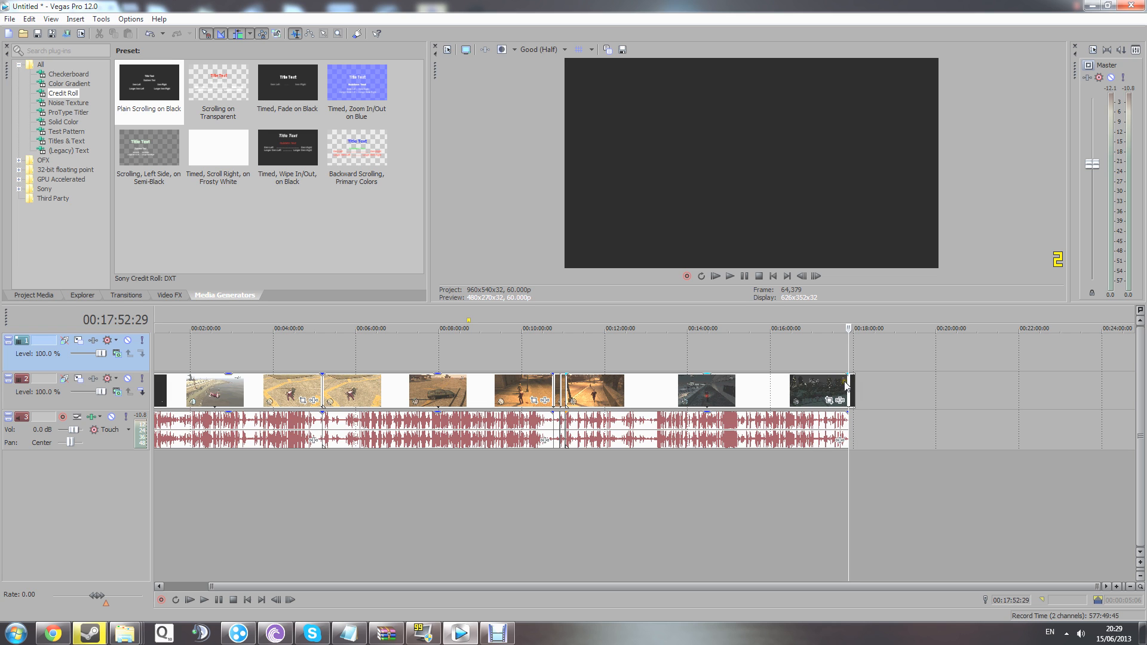
scroll(858, 428, "up", 5)
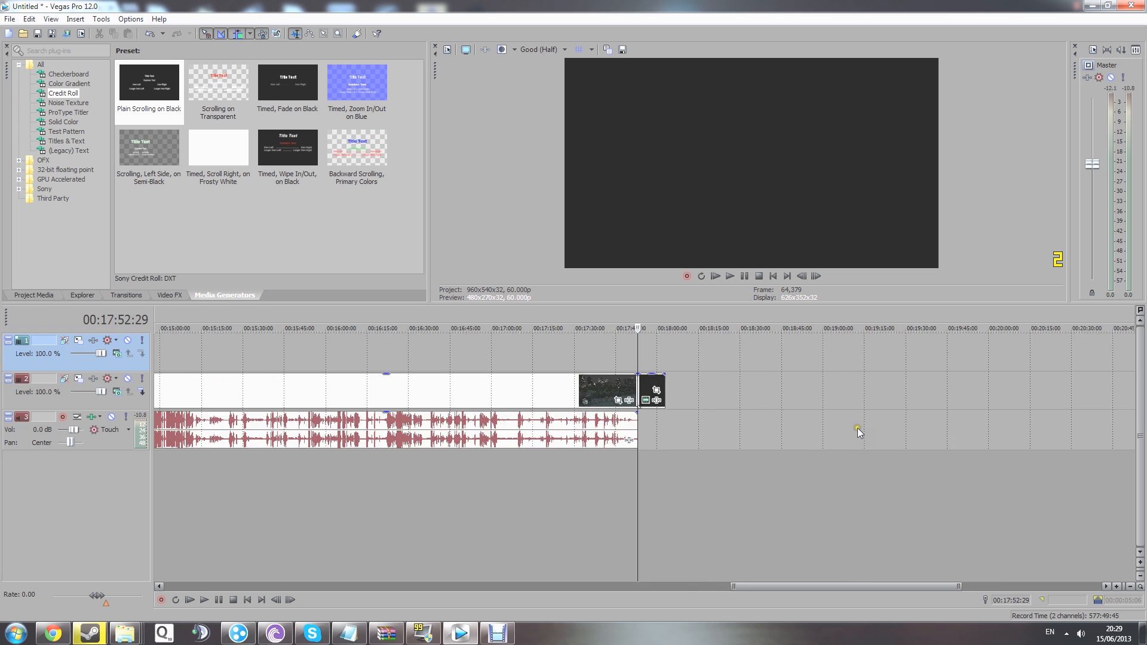
key("space")
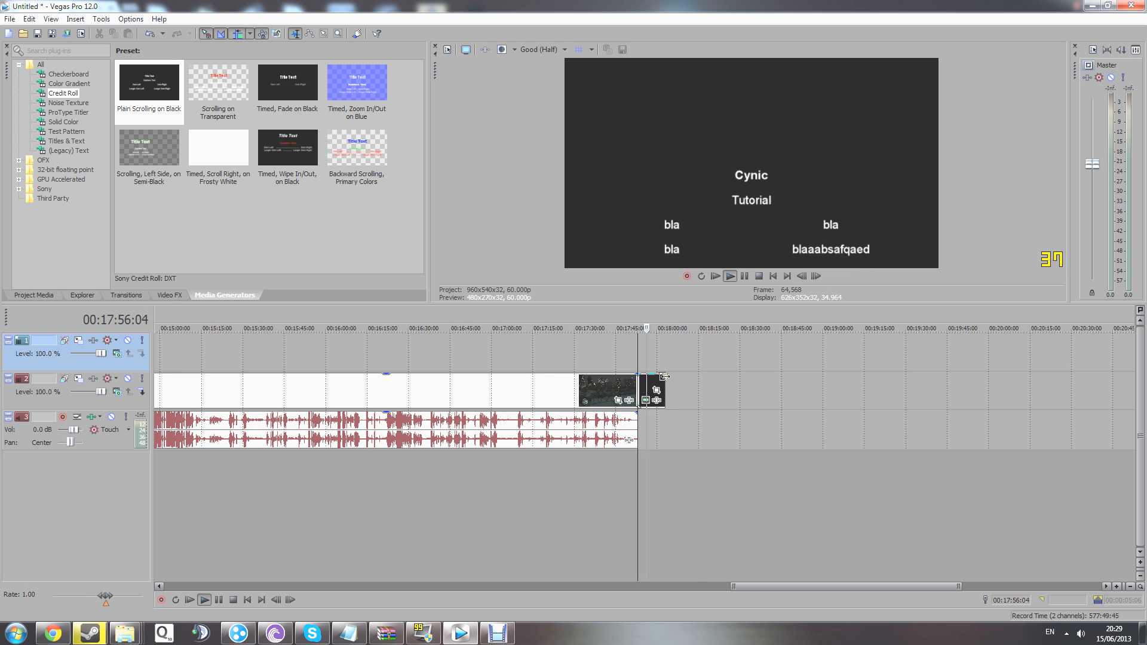
key("space")
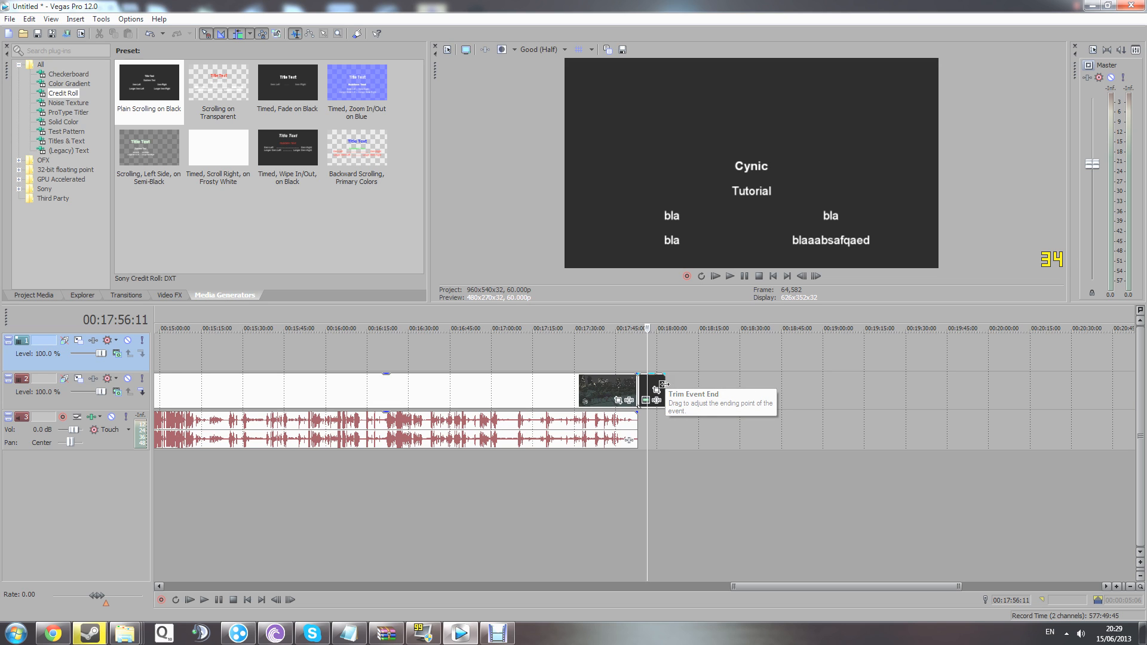
left_click(663, 384)
left_click_drag(663, 384, 648, 412)
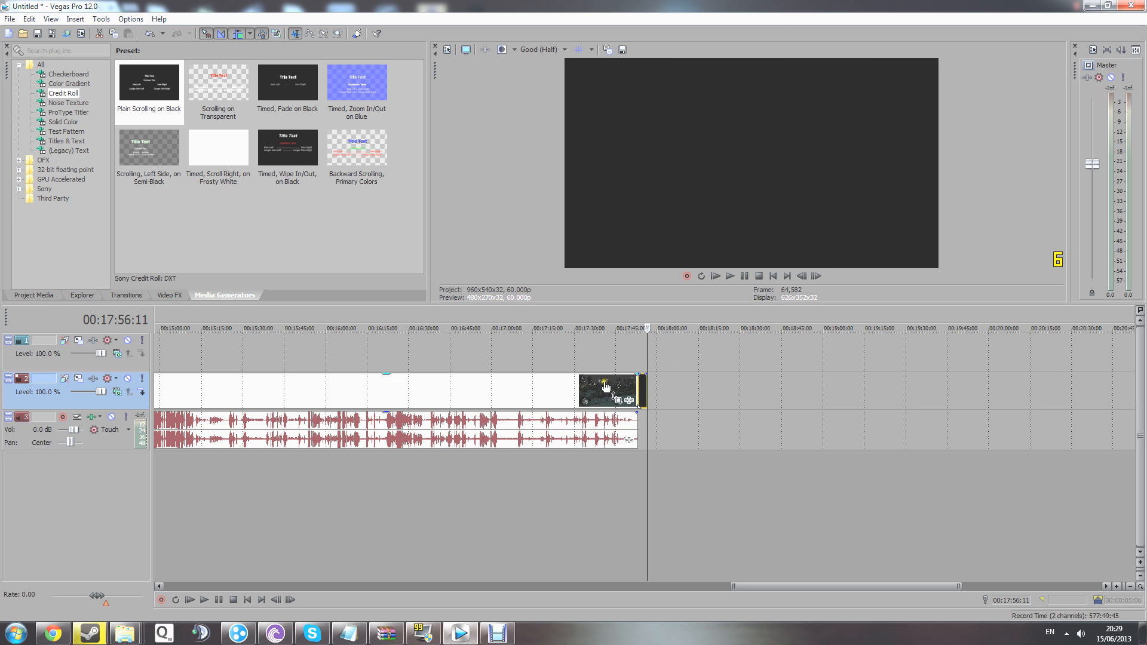
Try shortening the last gameplay clip's end to about 00:17:36, and extend it back to 00:17:52:29.
left_click(605, 364)
left_click(632, 470)
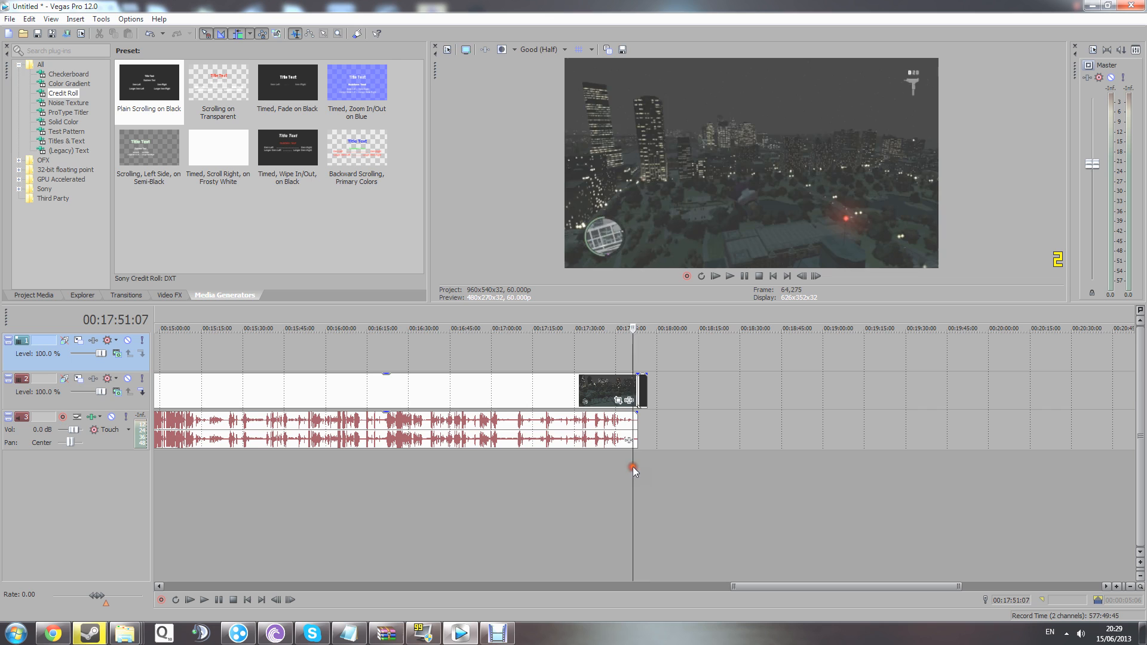
left_click(617, 359)
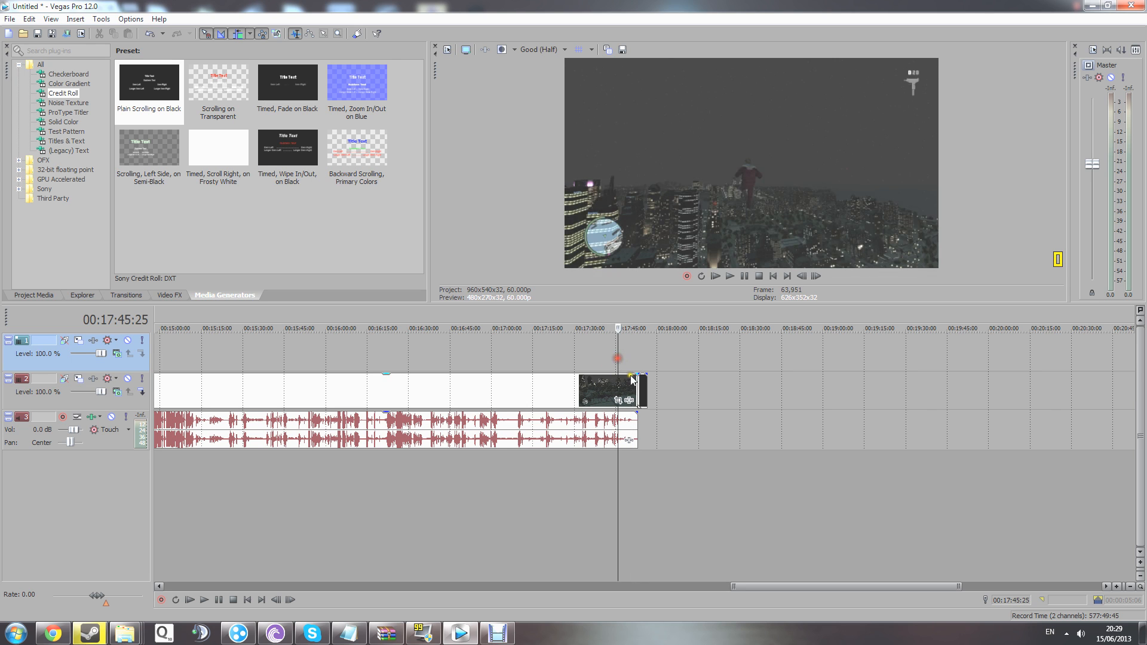
left_click_drag(637, 389, 591, 390)
left_click(573, 473)
left_click_drag(588, 391, 638, 396)
left_click(629, 464)
Move the credit roll clear of the gameplay clip to about 00:18:13 and delete it.
scroll(632, 451, "up", 6)
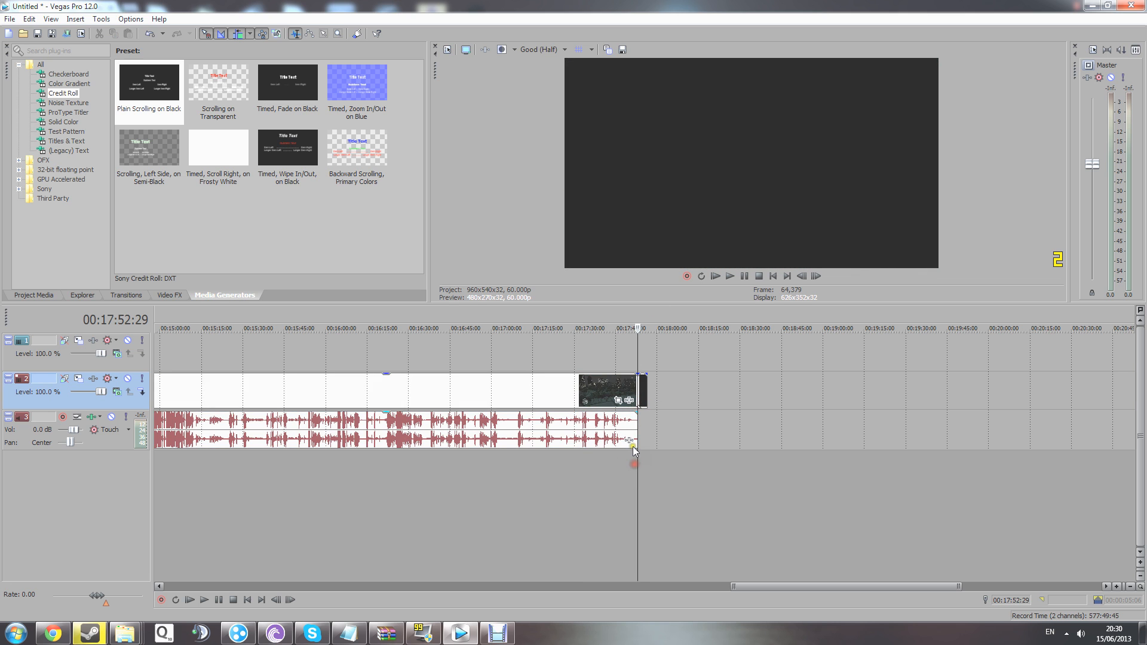
left_click_drag(636, 387, 991, 397)
left_click(886, 369)
left_click(990, 397)
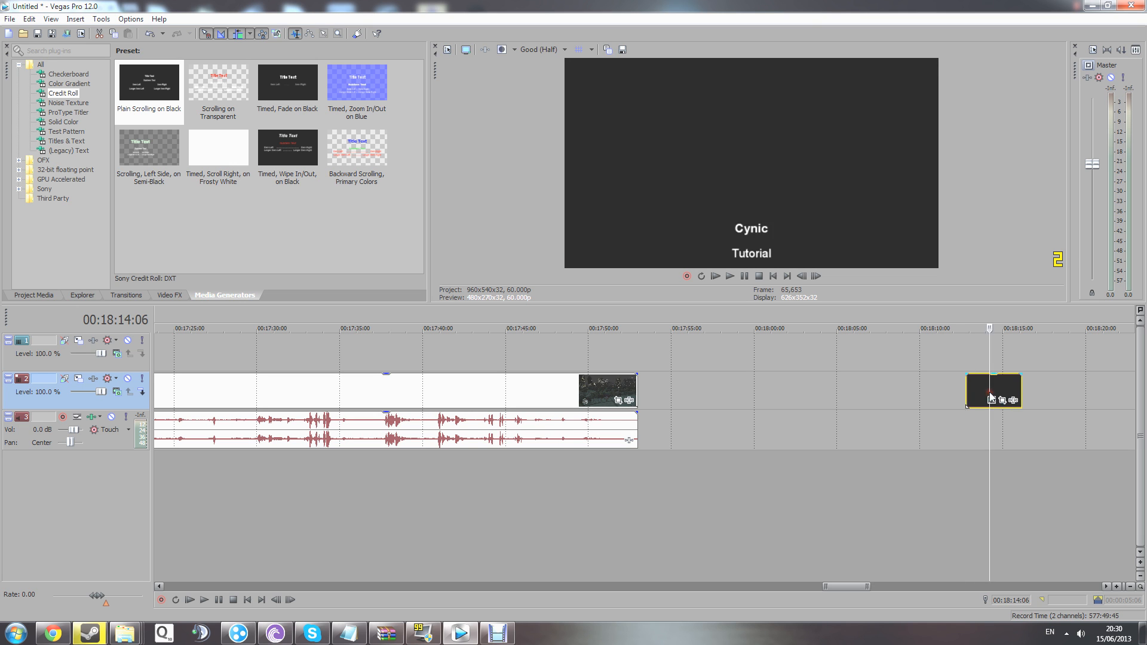
key("Delete")
Extend the end of the last gameplay clip to about 00:18:06.
left_click(620, 481)
left_click(638, 388)
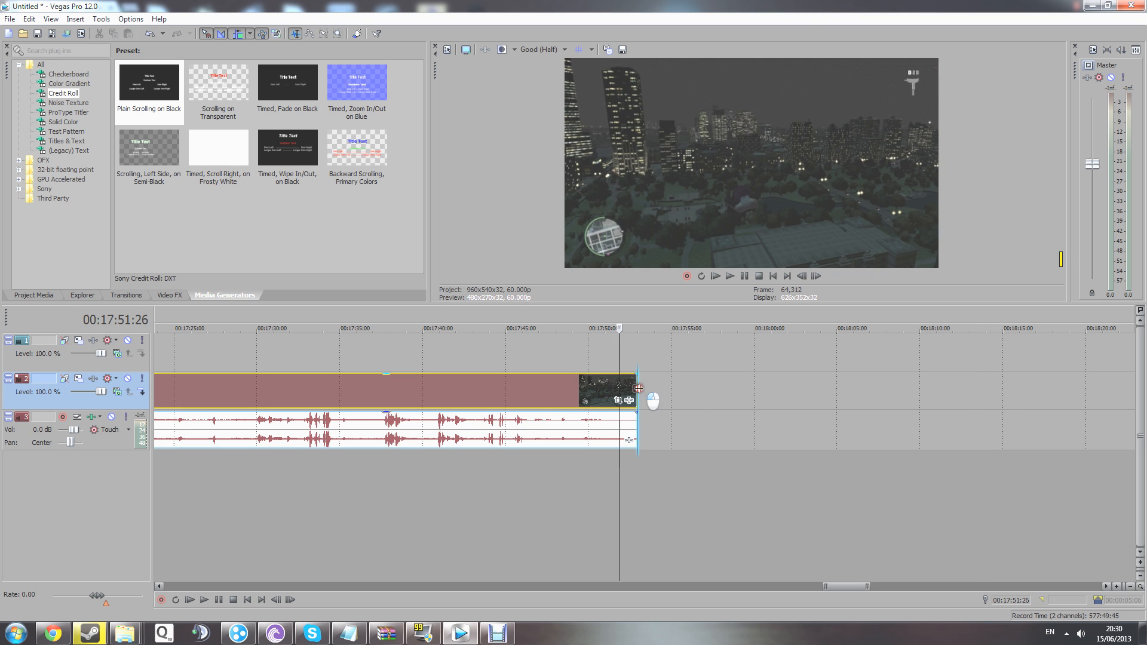
left_click_drag(638, 388, 851, 392)
Examine the footage around the extended clip's original end, from 00:17:52:24 to 00:18:01:00.
left_click(637, 482)
scroll(665, 389, "up", 15)
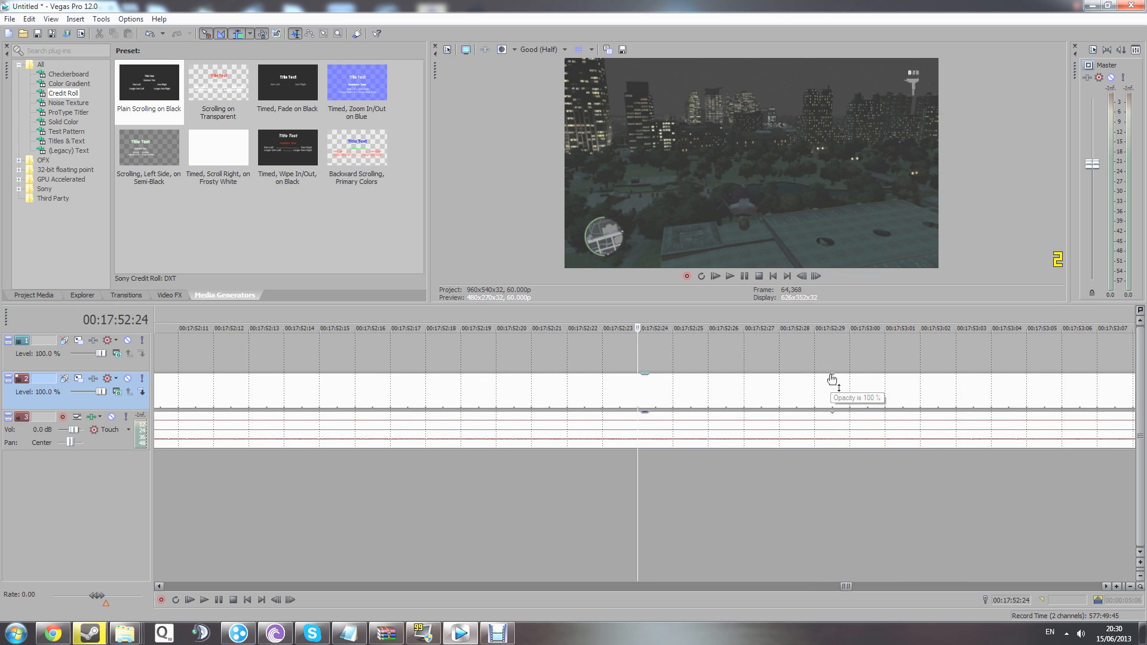
scroll(832, 379, "down", 15)
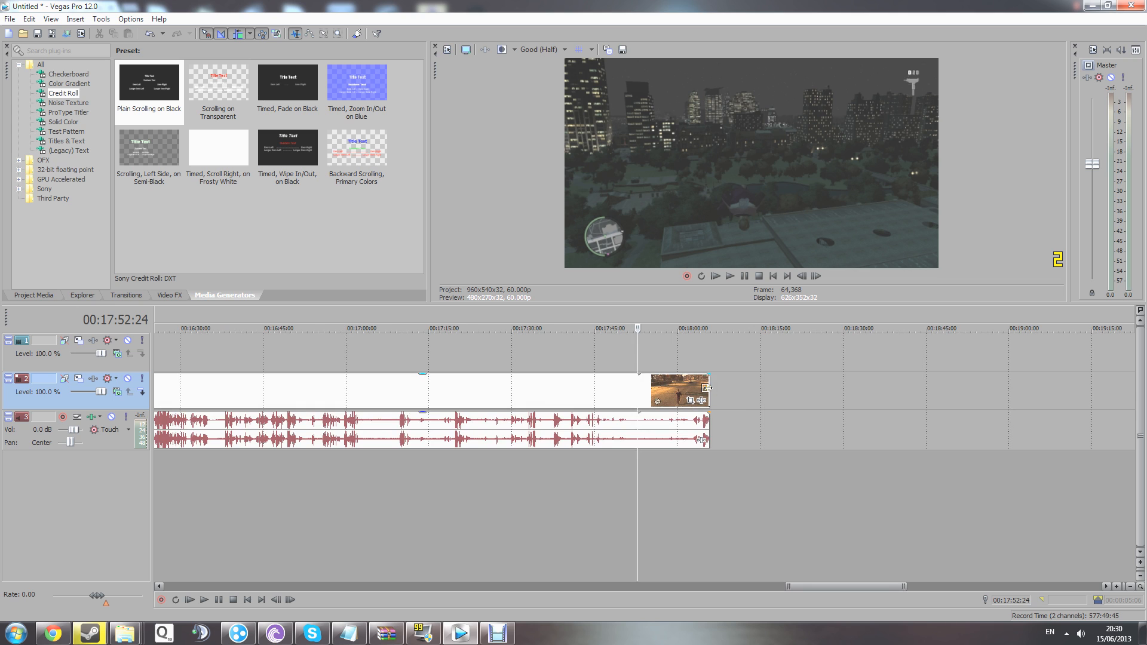
left_click(644, 483)
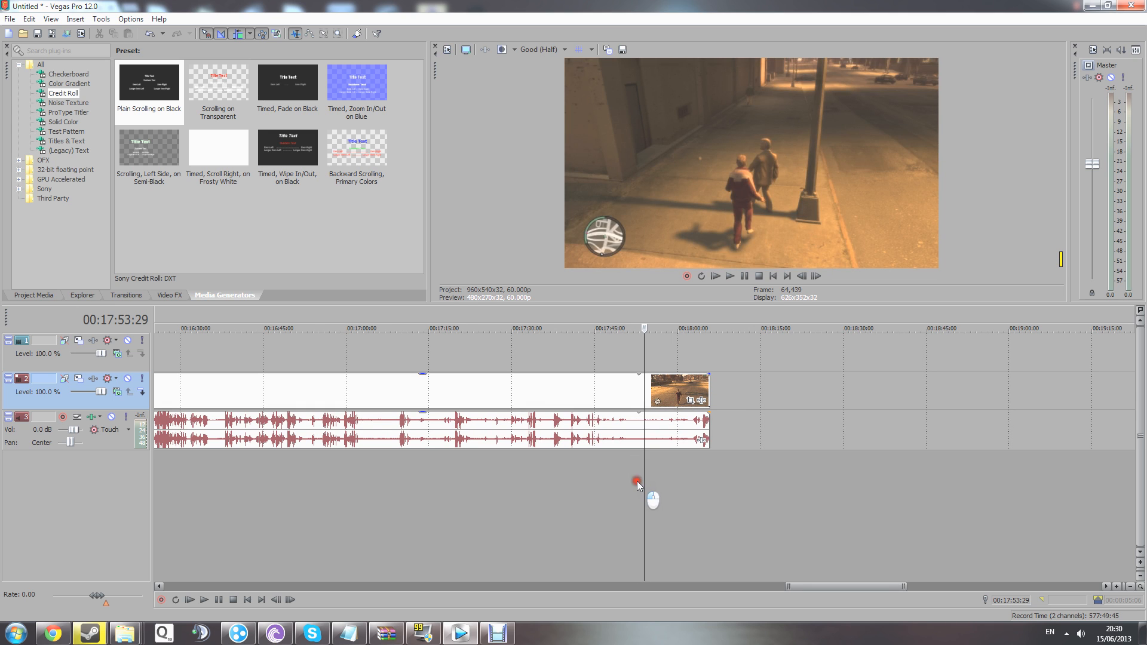
left_click(637, 482)
left_click(641, 479)
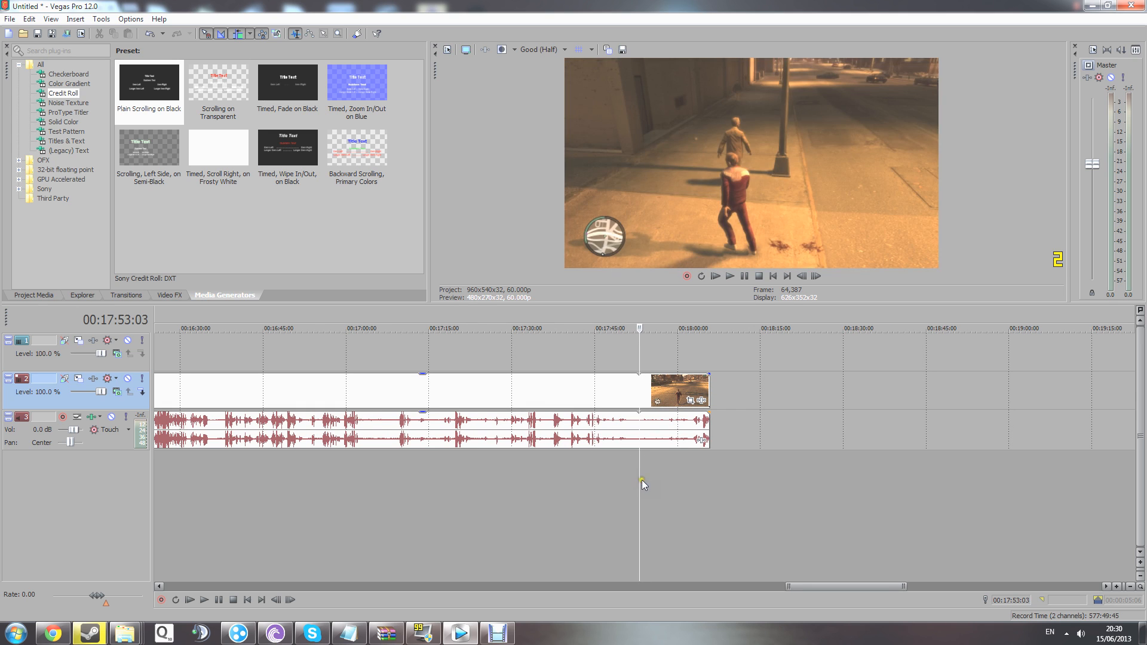
left_click(649, 476)
left_click(683, 482)
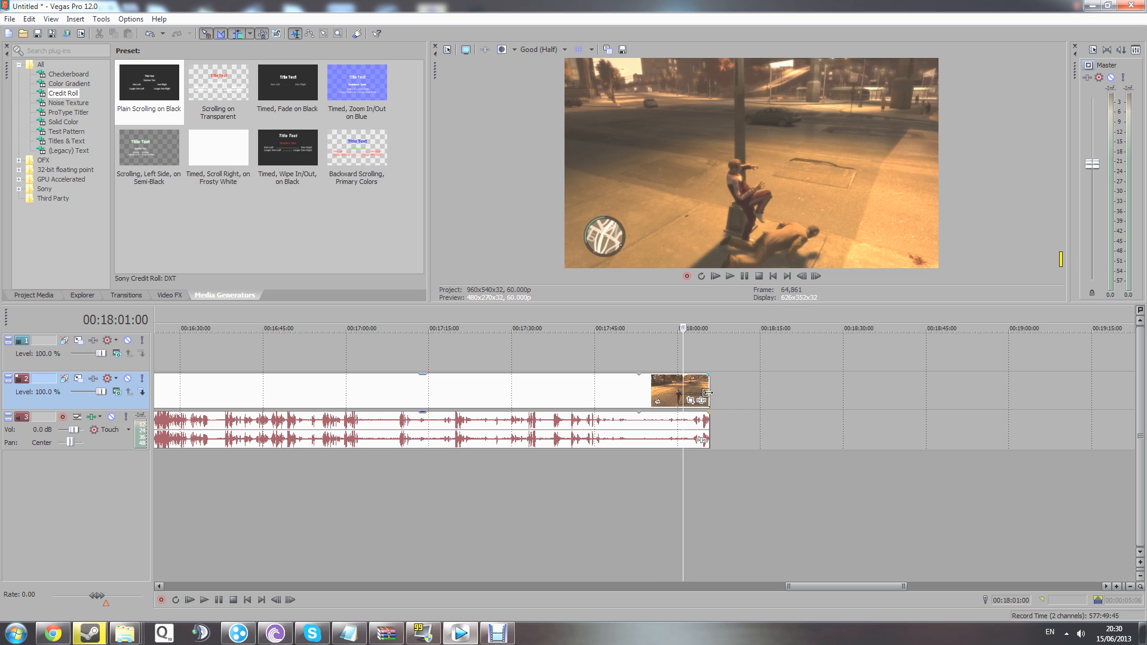
Trim the last gameplay clip's end back to about 00:17:53 and place the playhead at 00:17:52:29.
left_click_drag(706, 393, 639, 397)
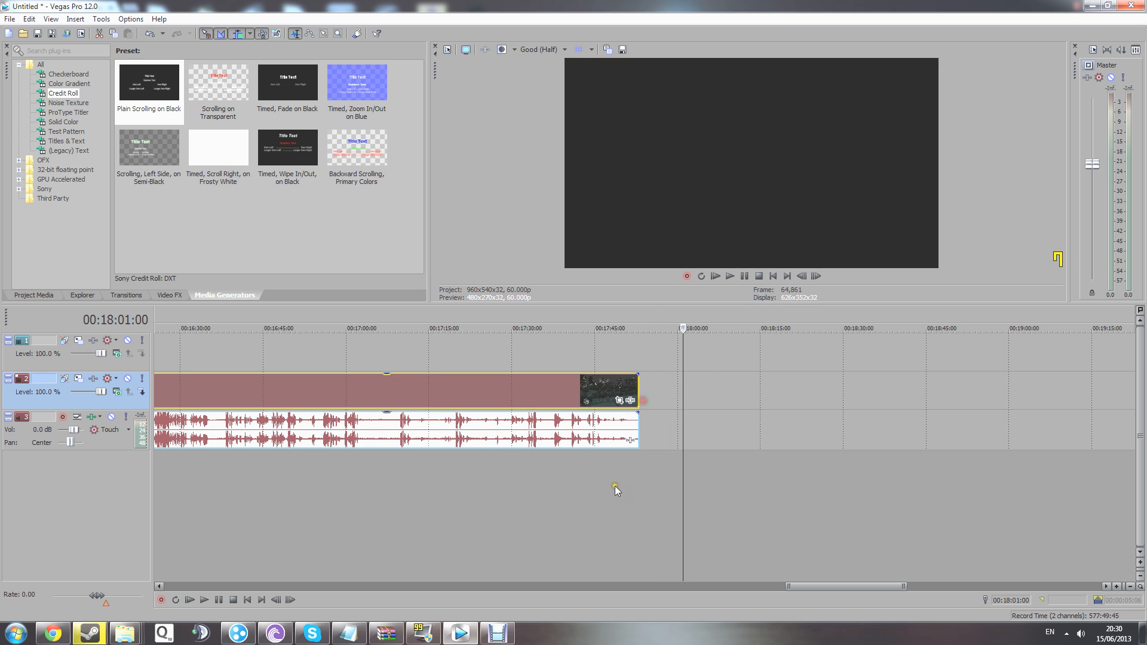
left_click(636, 494)
scroll(635, 494, "down", 2)
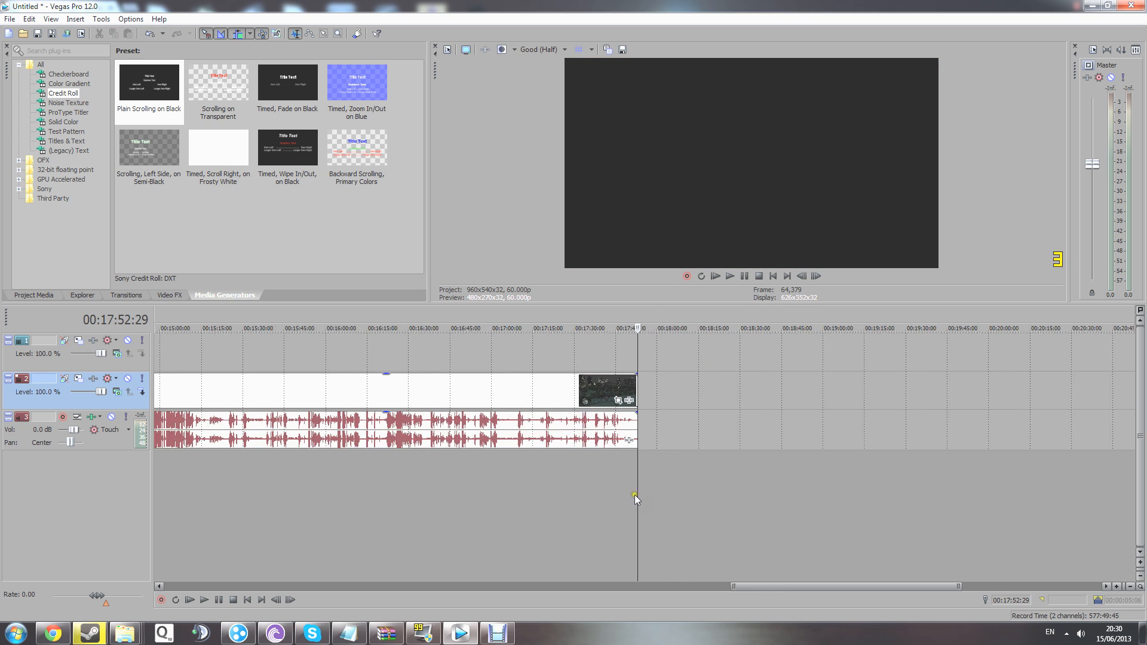
scroll(635, 495, "down", 1)
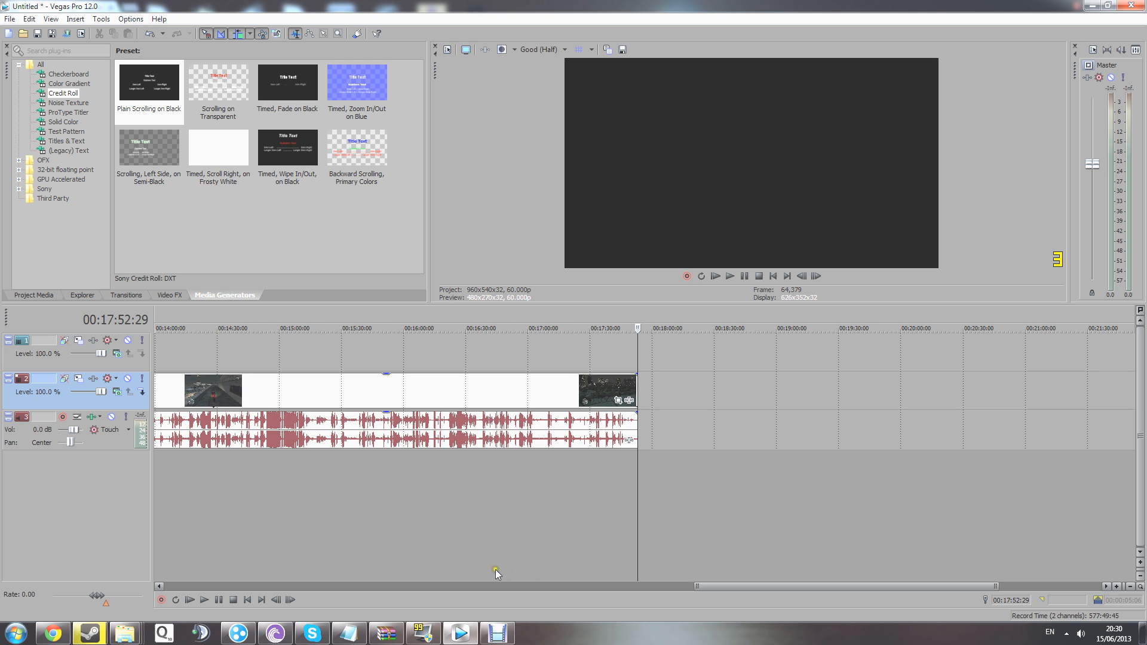
left_click(498, 633)
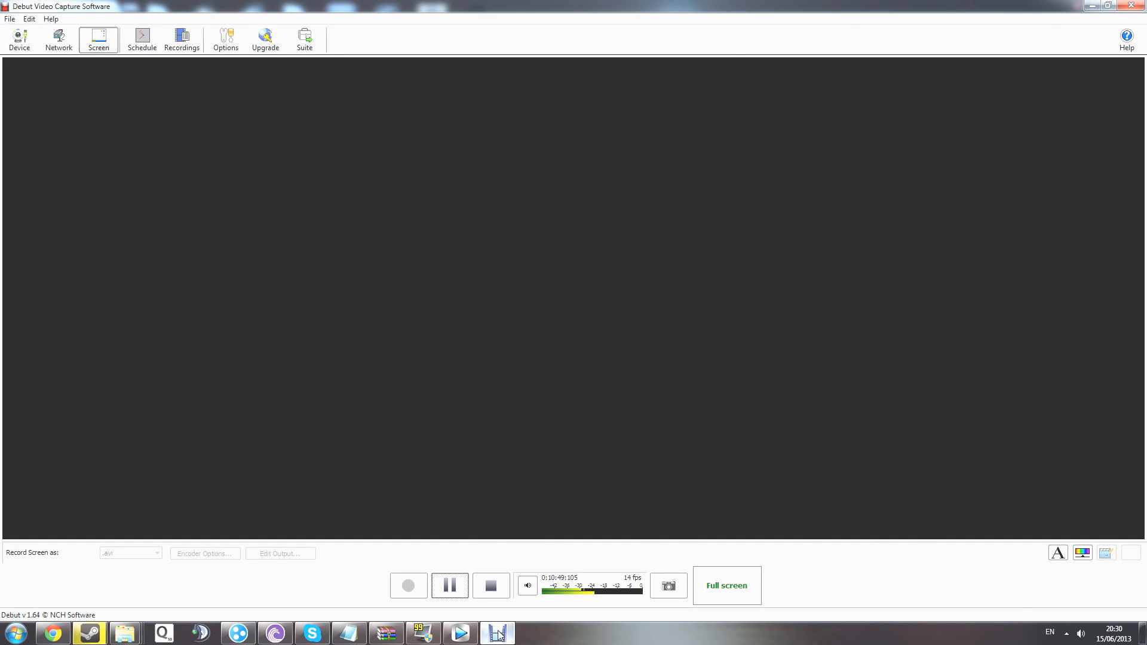
Switch back to Vegas Pro, place the playhead at 00:17:43:05 and show the whole project on the timeline.
left_click(497, 633)
left_click(618, 485)
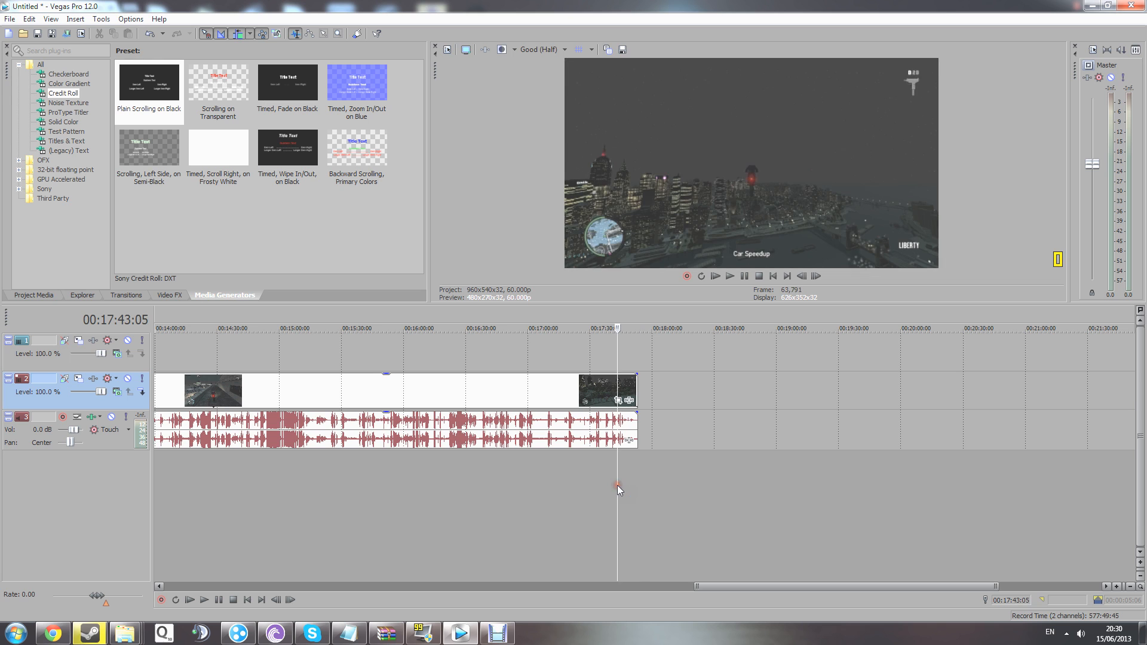
scroll(386, 532, "down", 2)
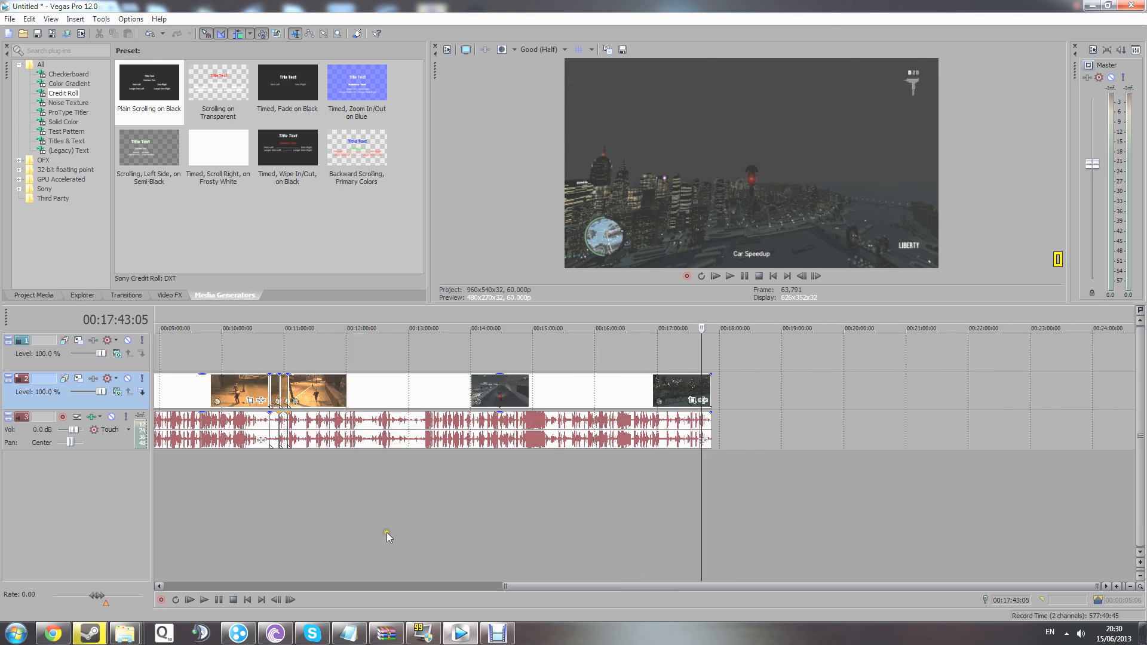
scroll(386, 532, "down", 2)
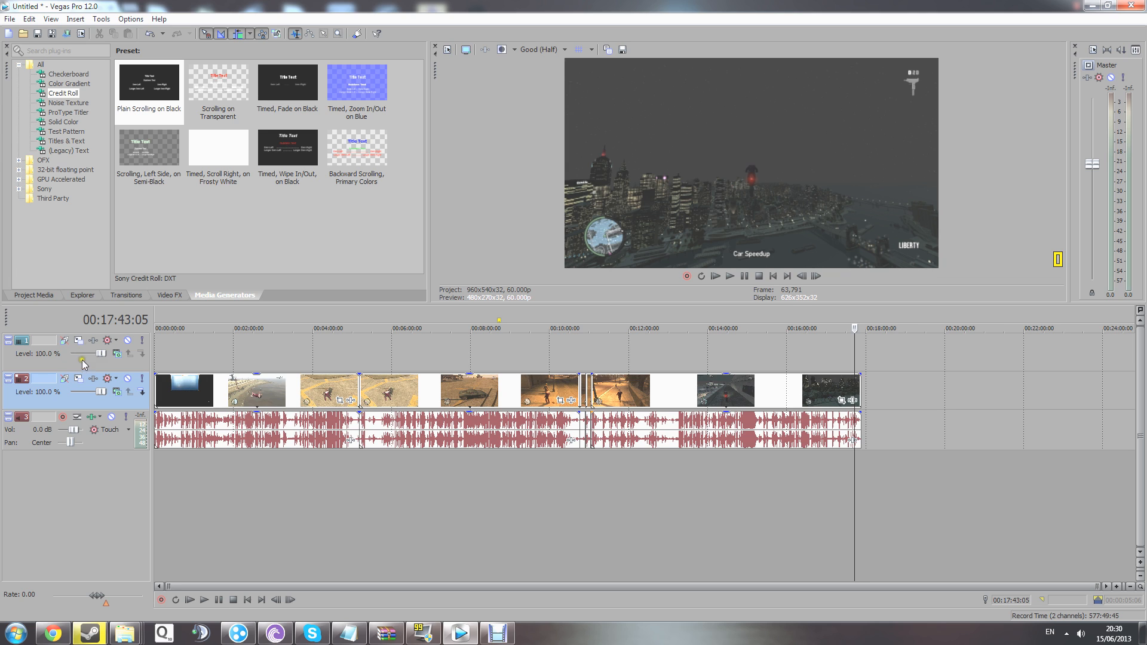
Try out a black Solid Color clip directly after the last gameplay clip and delete it again.
left_click(73, 122)
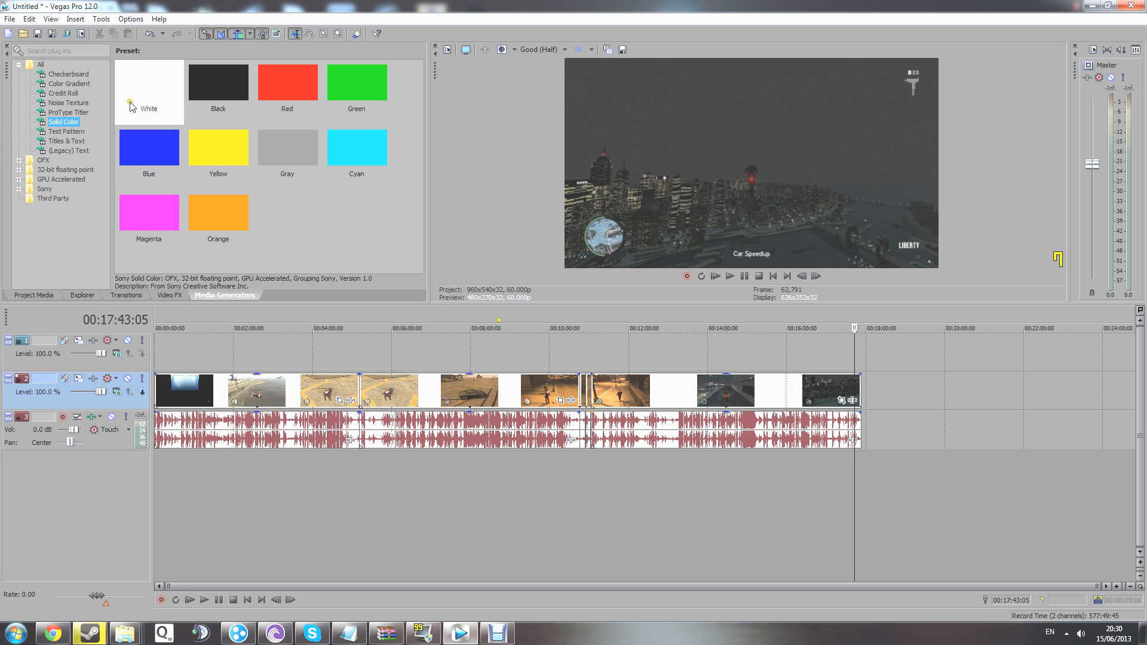
left_click(232, 86)
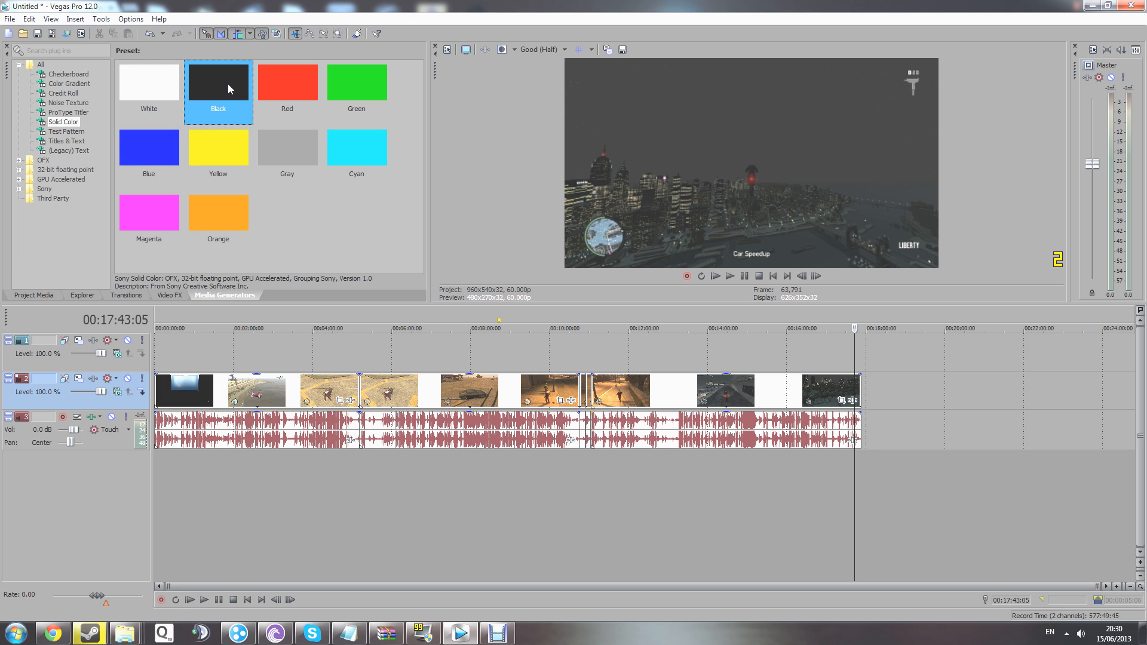
left_click(219, 86)
mouse_move(231, 91)
left_mouse_down()
mouse_move(853, 365)
mouse_move(869, 392)
left_mouse_up()
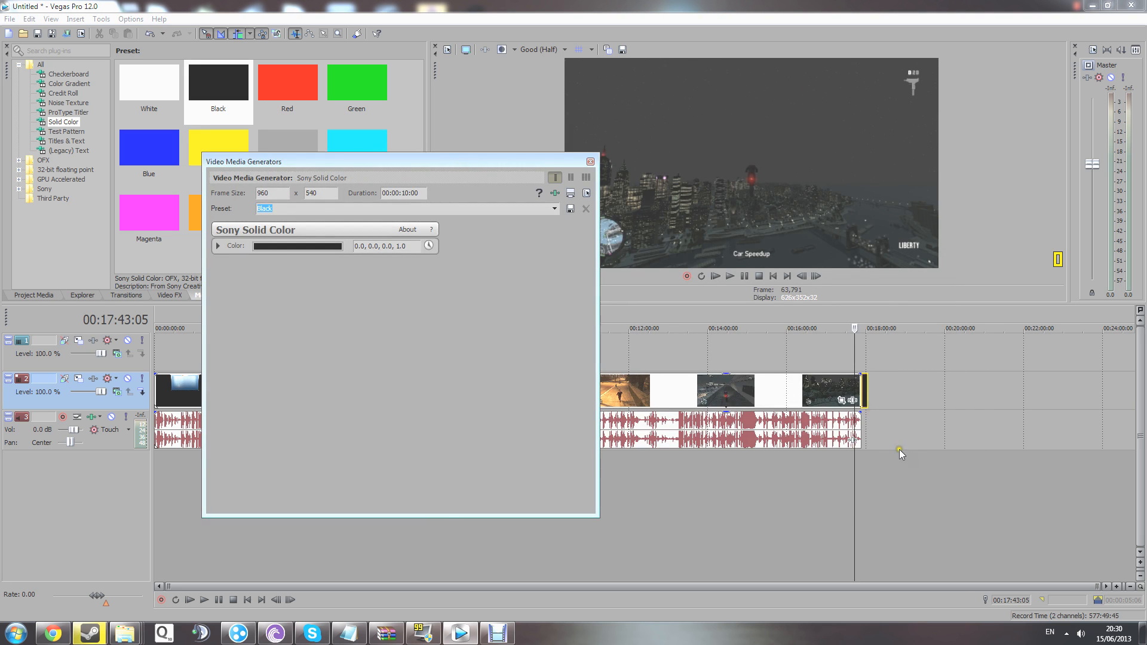
left_click(863, 470)
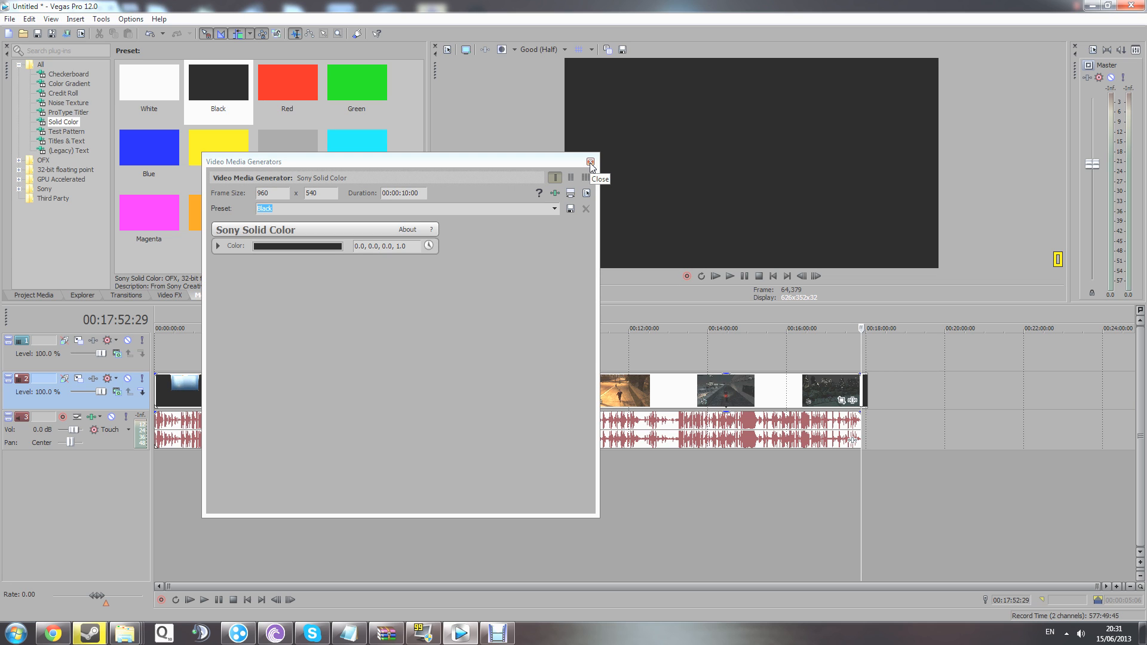
left_click(591, 162)
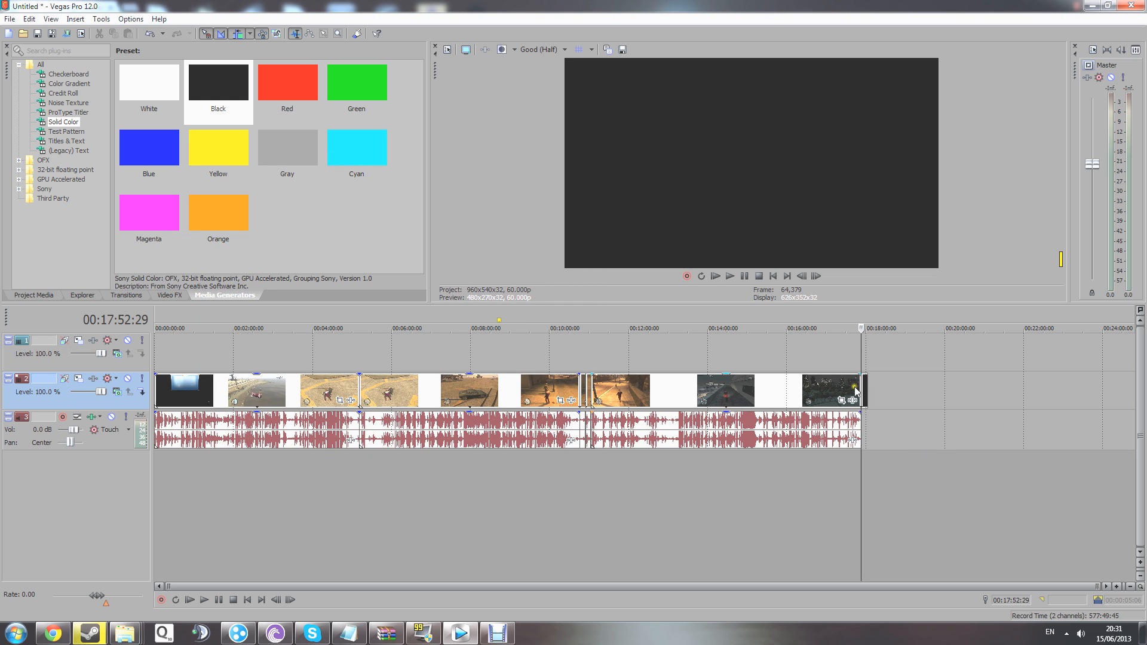
left_click(866, 396)
key("Delete")
Add the Action Flip title preset from Titles & Text directly after the last gameplay clip and preview its animation from 00:17:52:29.
left_click(57, 142)
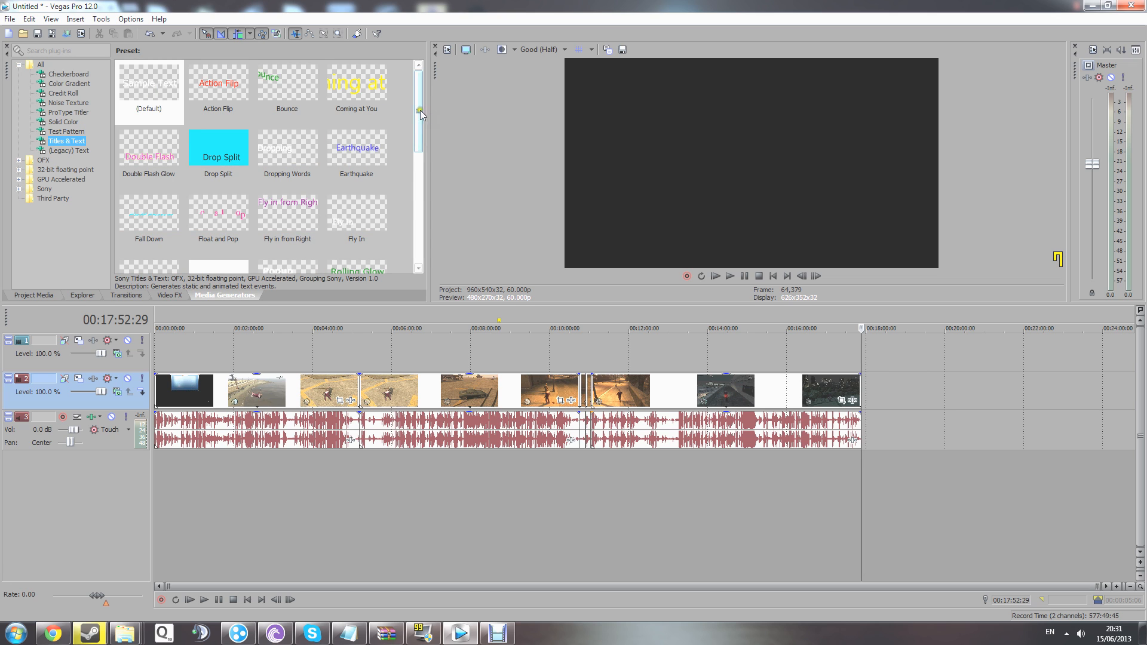
left_click_drag(419, 110, 397, 82)
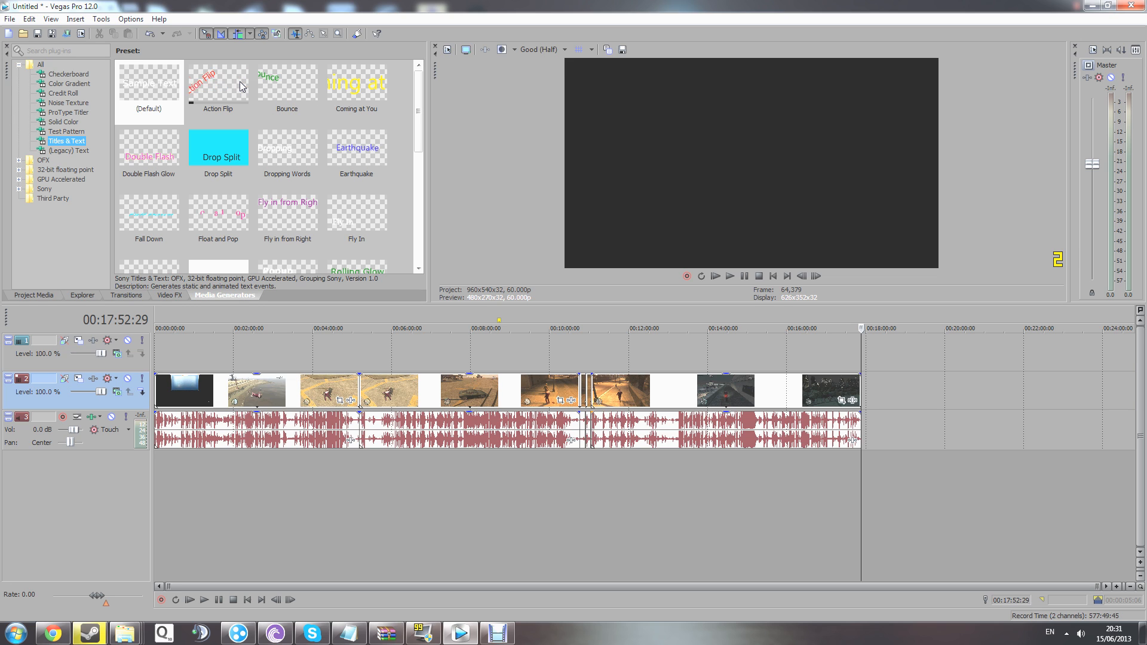
left_click_drag(226, 83, 864, 406)
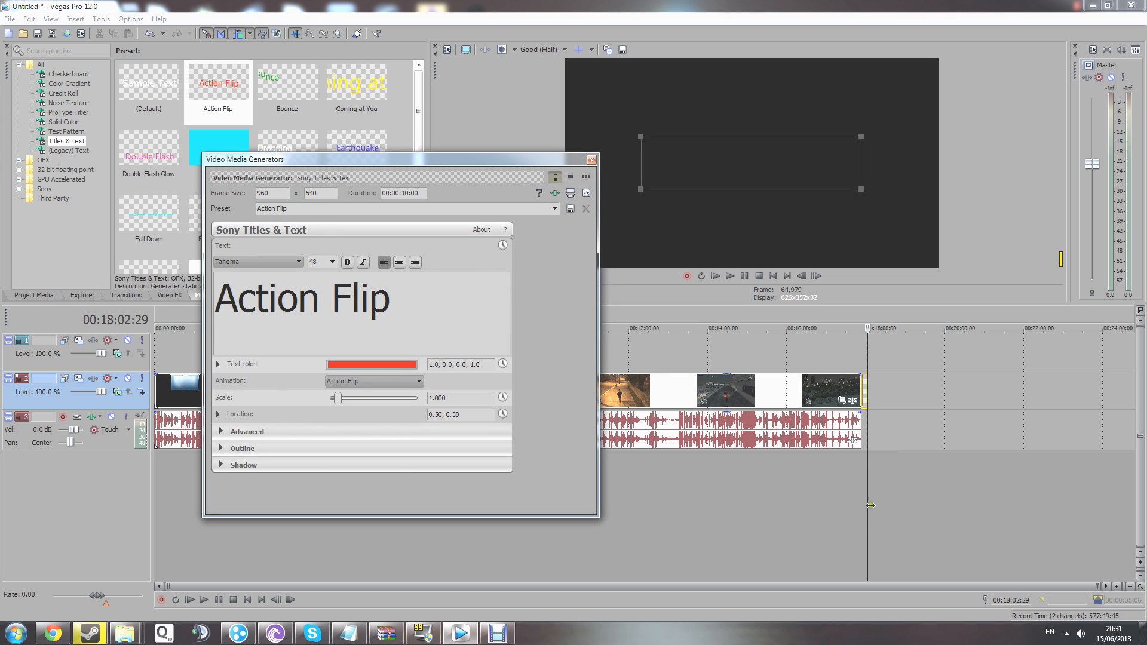
left_click(863, 486)
scroll(864, 481, "up", 2)
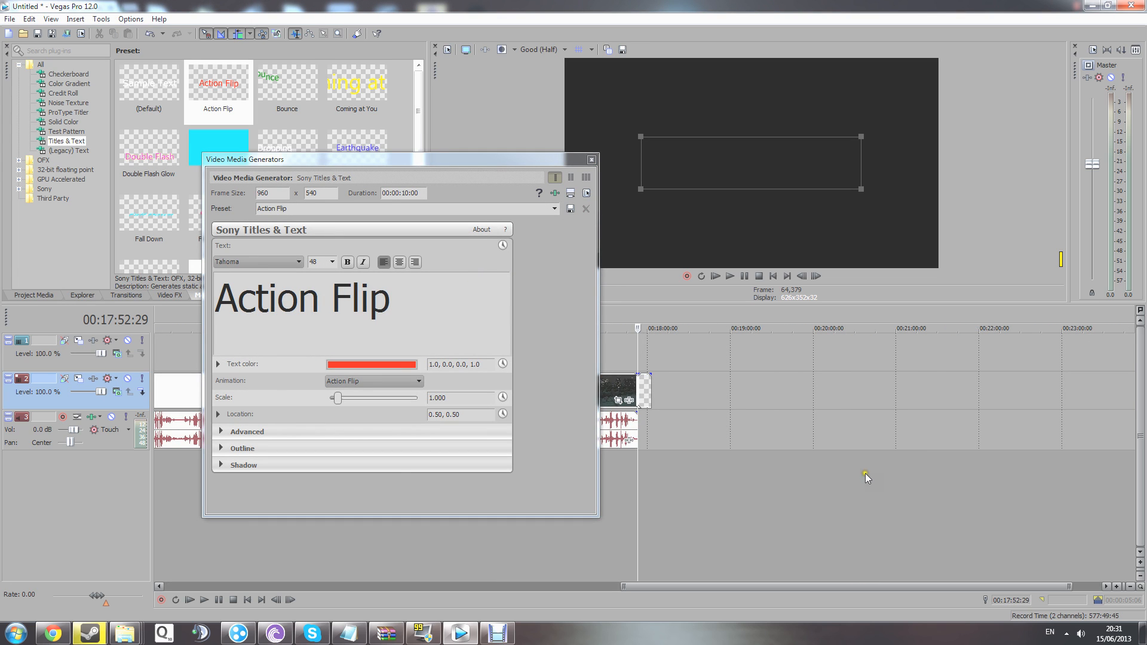
key("space")
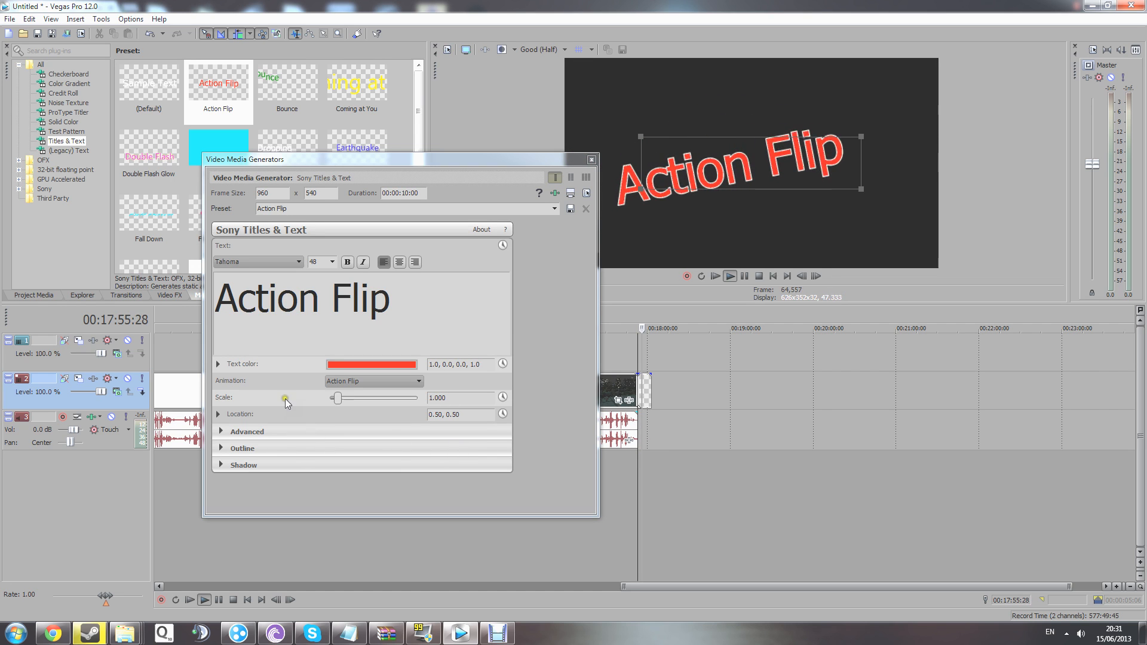
left_click(219, 415)
left_click(218, 415)
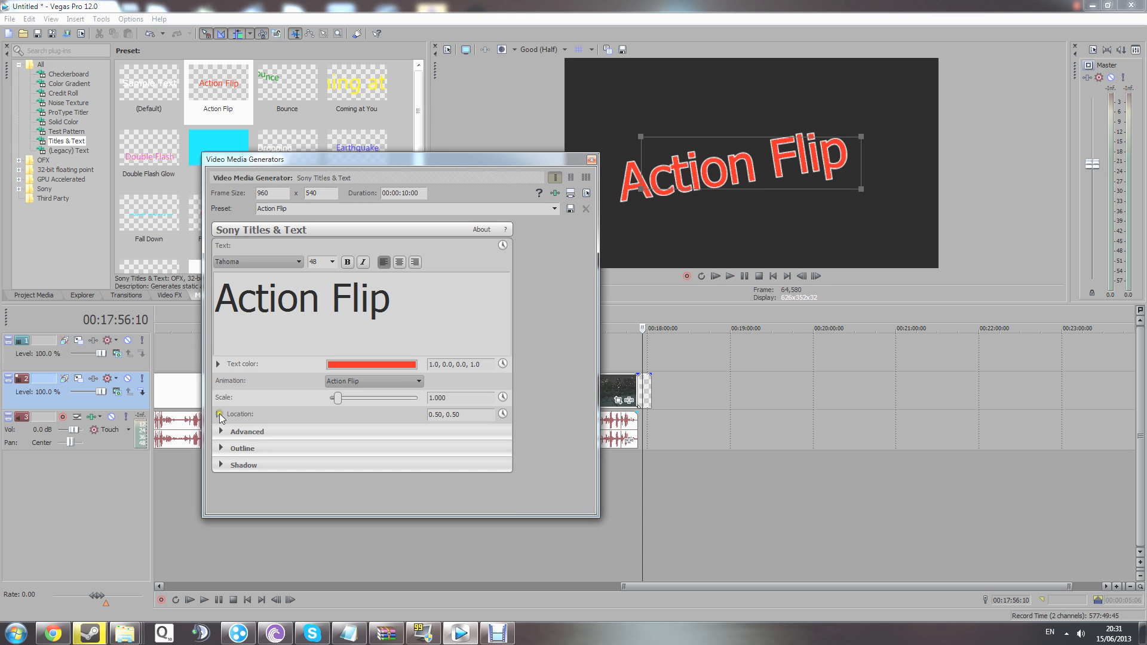
left_click(592, 160)
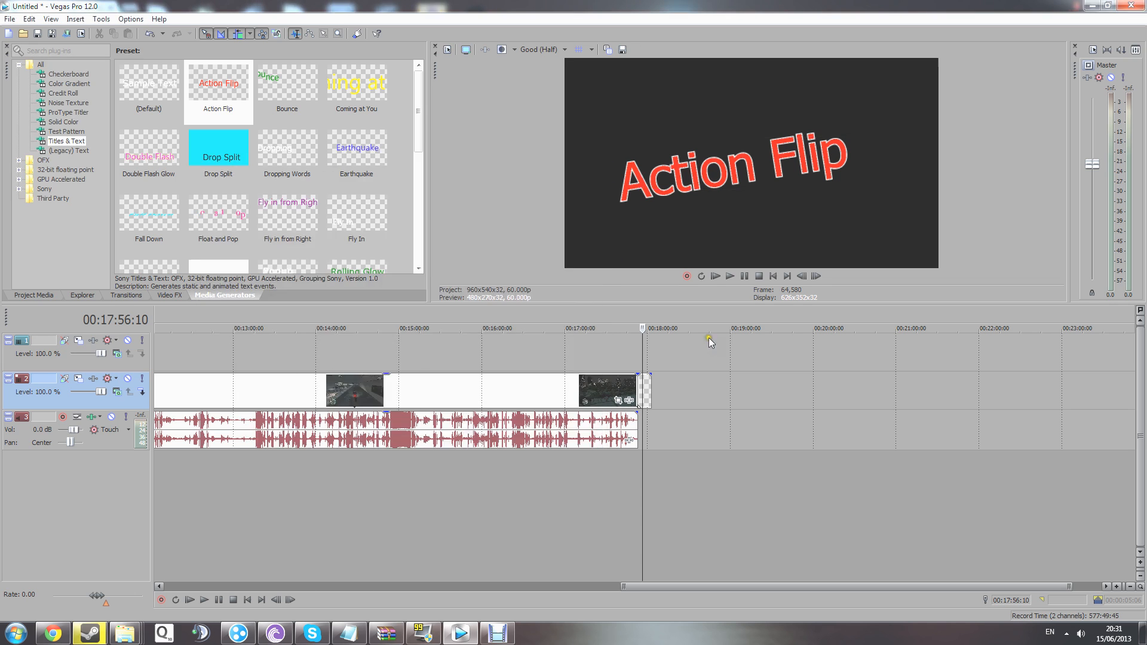
Stretch the Action Flip title's end to about 00:19:00:00 and shorten it back to 00:18:02:29.
left_click_drag(651, 402, 733, 410)
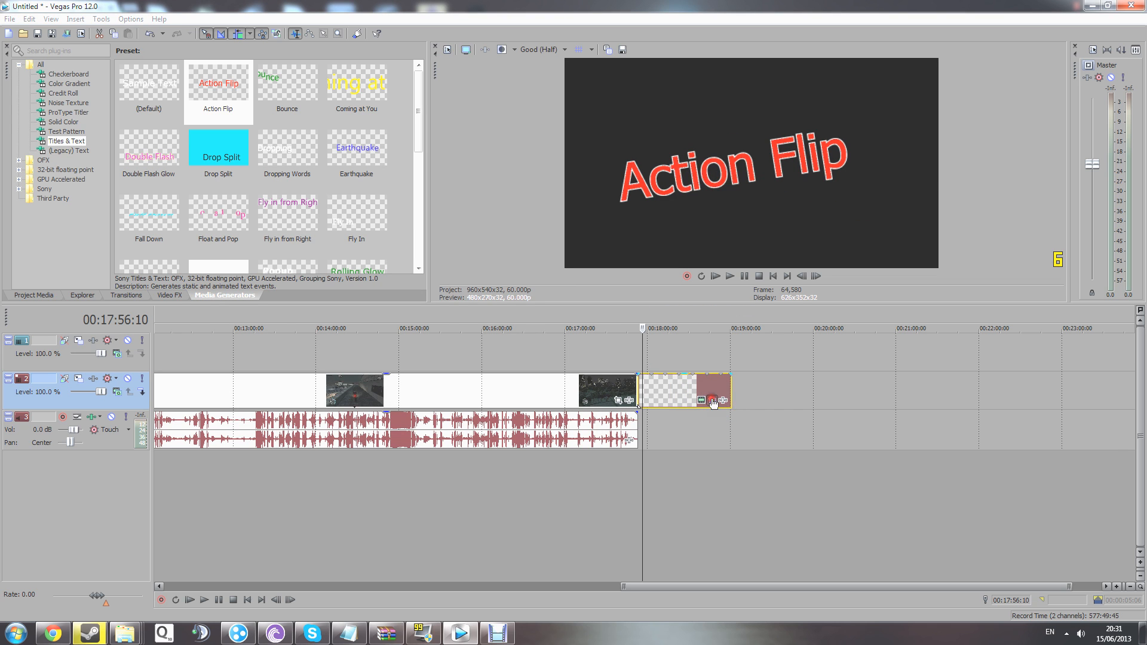
left_click(713, 399)
left_click(1105, 189)
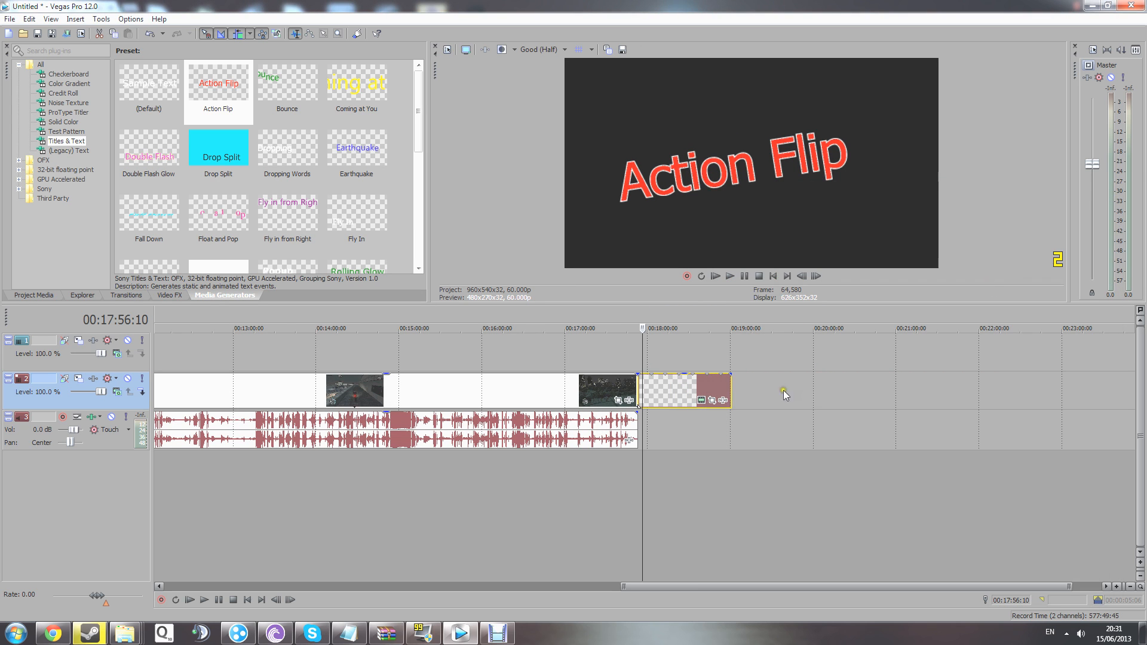
left_click_drag(732, 386, 646, 390)
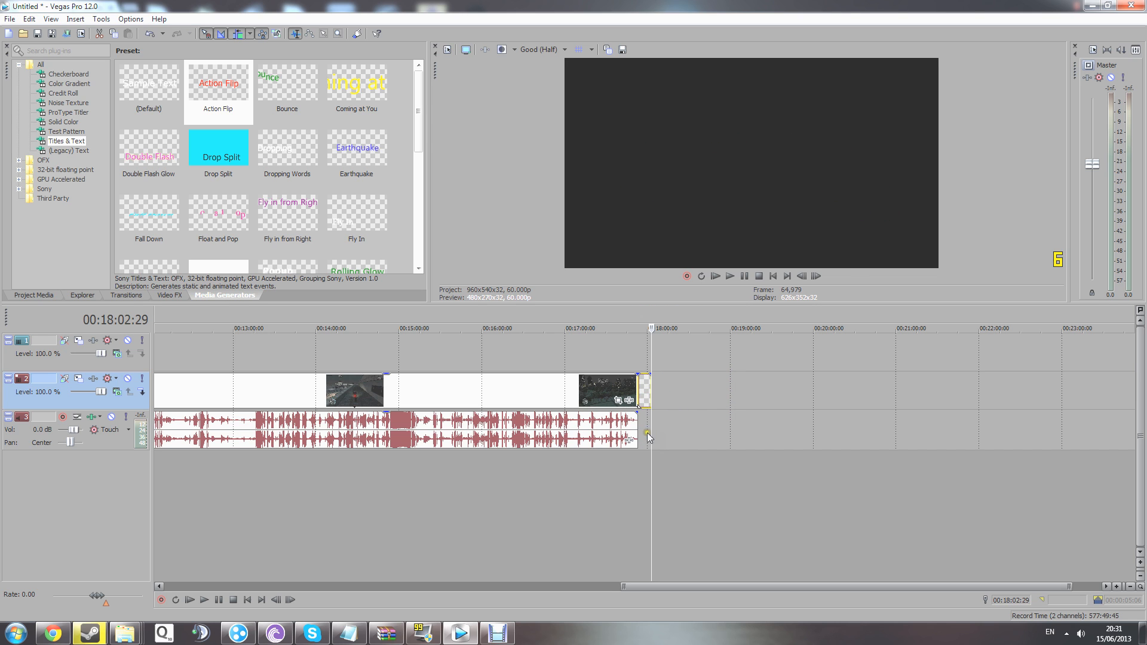
Delete the Action Flip title that follows the last gameplay clip.
left_click(645, 399)
left_click(642, 395)
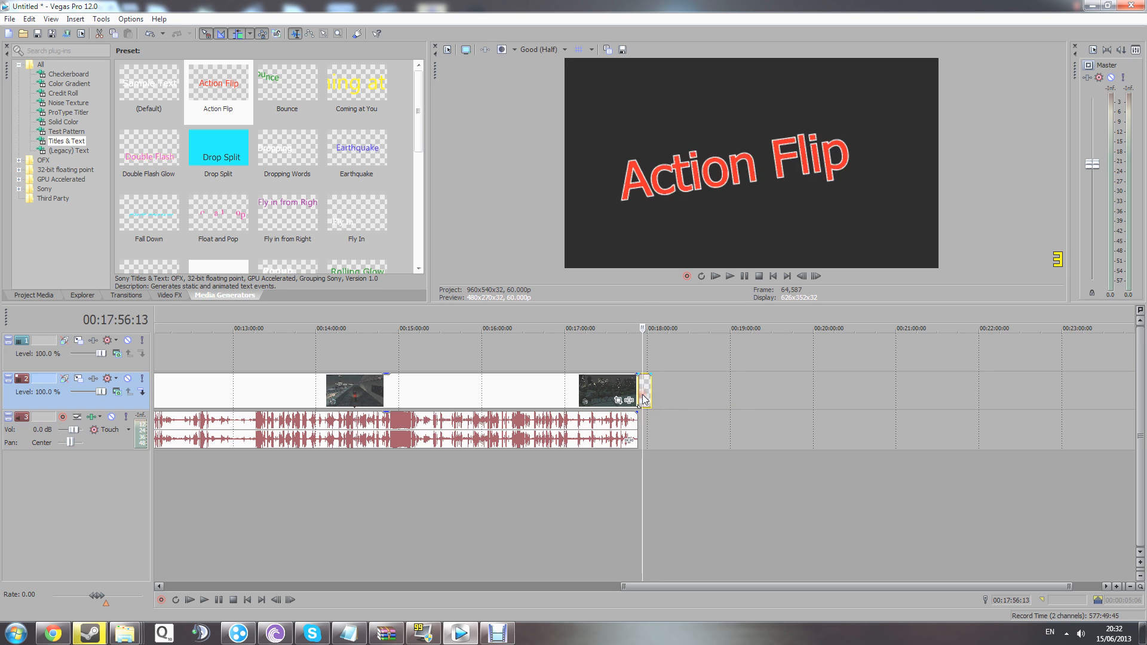
key("Delete")
Add a title with the (Default) Titles & Text preset after the last gameplay clip and replace its sample text with "Cynic Fag".
left_click_drag(173, 99, 647, 393)
double_click(404, 299)
key("ctrl+a")
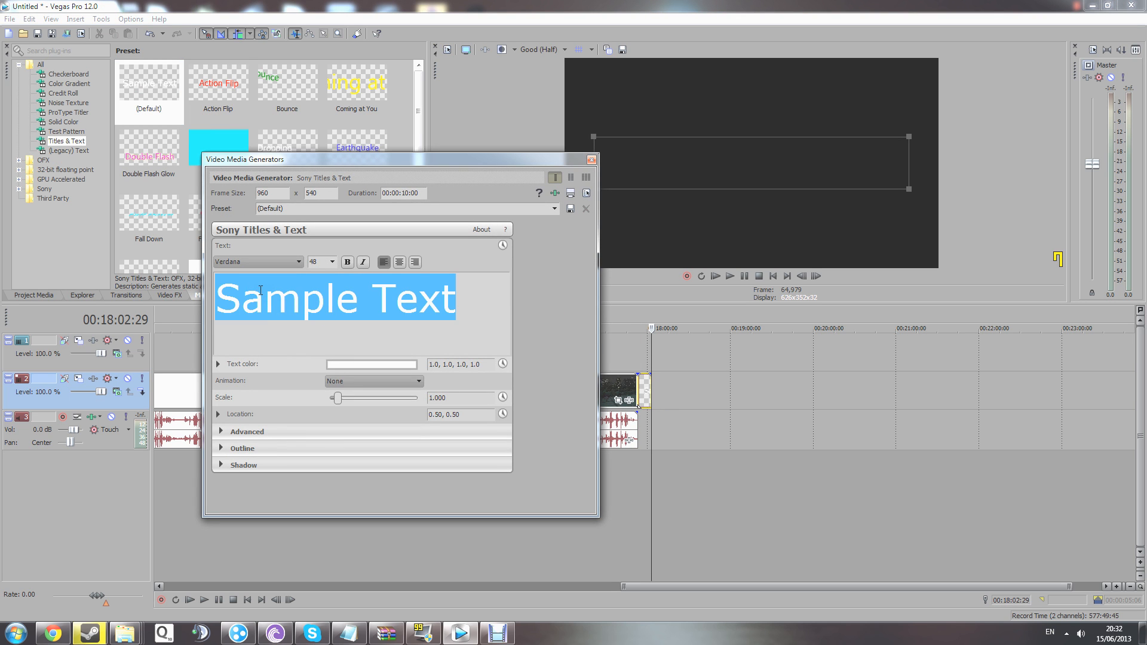
type("Ter")
key("BackSpace")
key("BackSpace")
type("r")
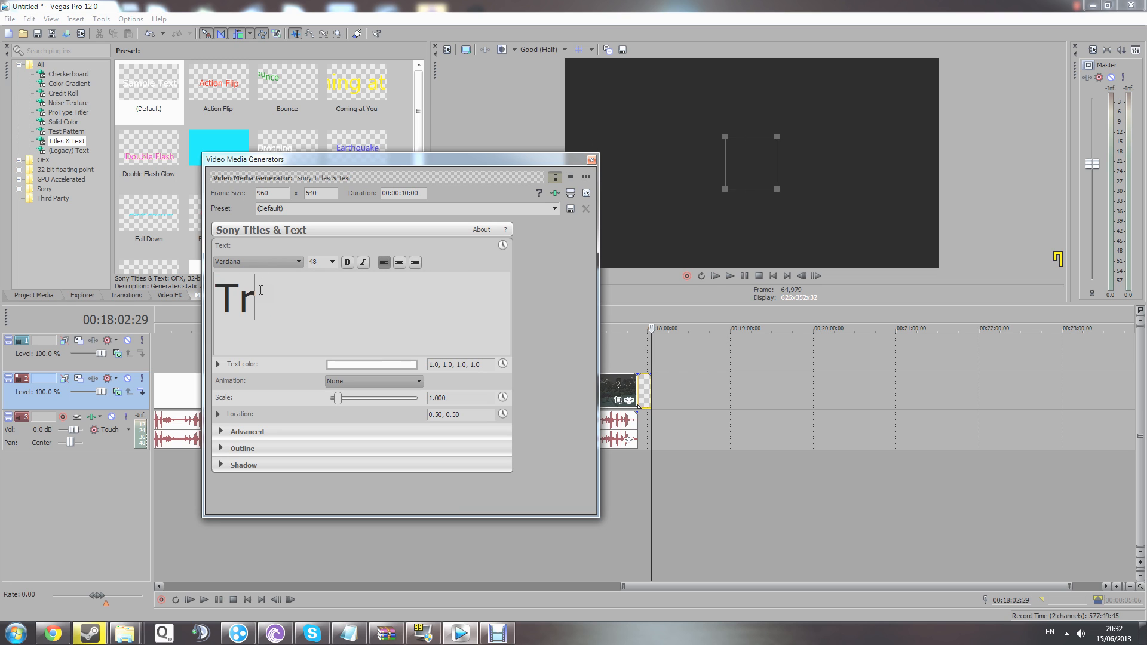
key("BackSpace")
key("BackSpace")
type("Cyhni")
key("BackSpace")
key("BackSpace")
key("BackSpace")
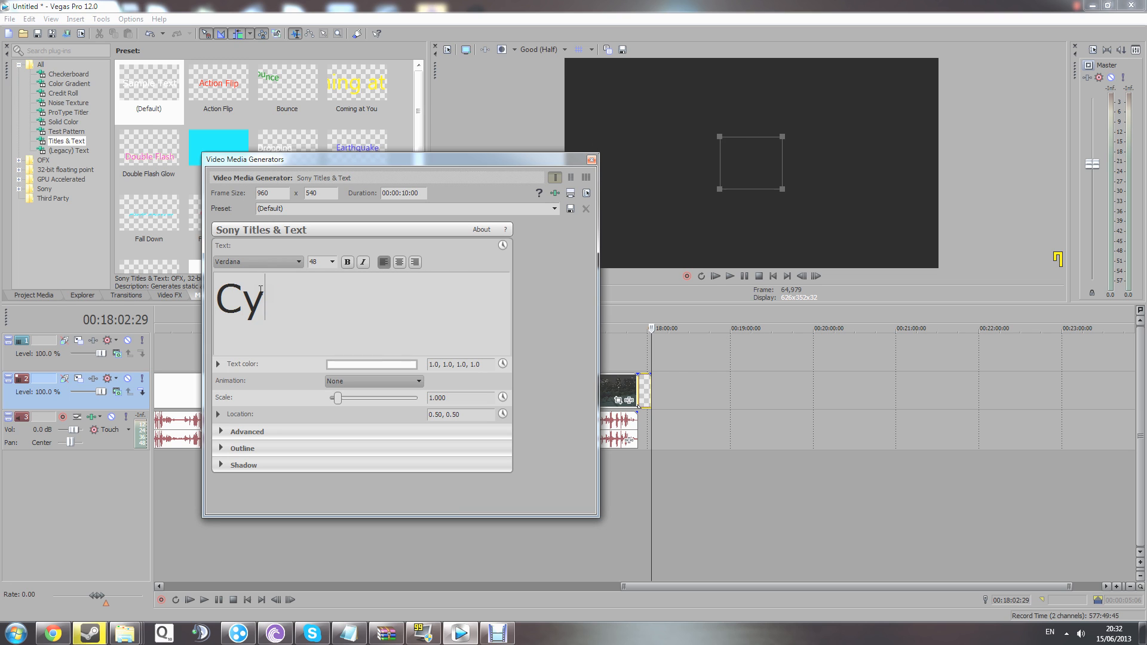
type("nica")
key("BackSpace")
type("G")
key("BackSpace")
type("DAG")
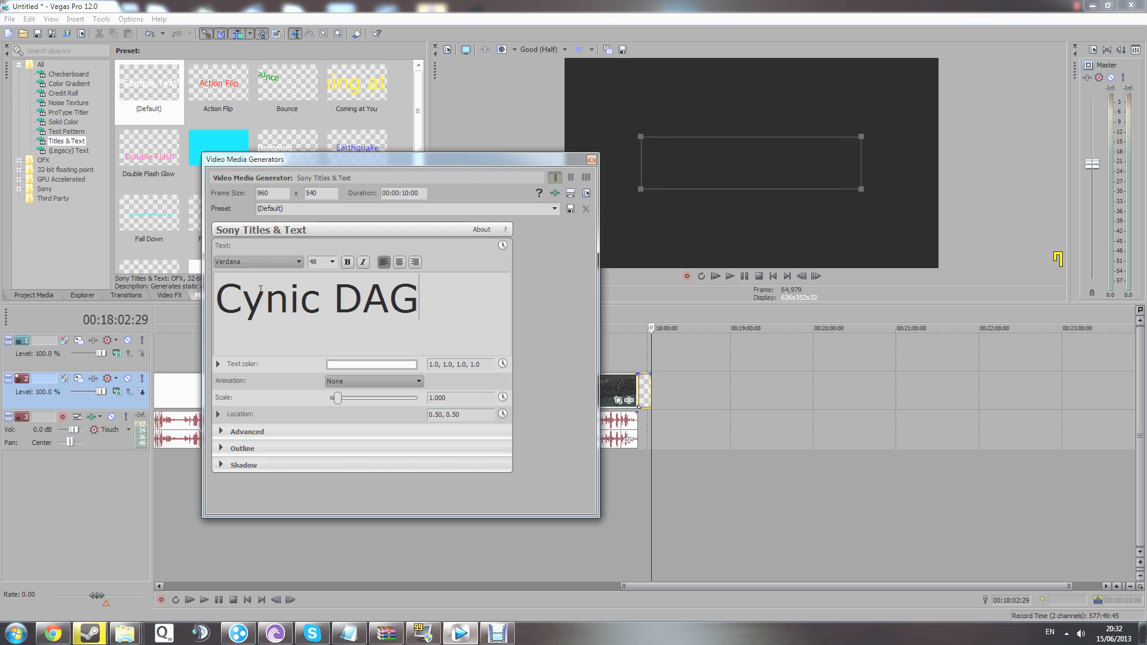
key("BackSpace")
key("BackSpace")
key("BackSpace")
type("Fag")
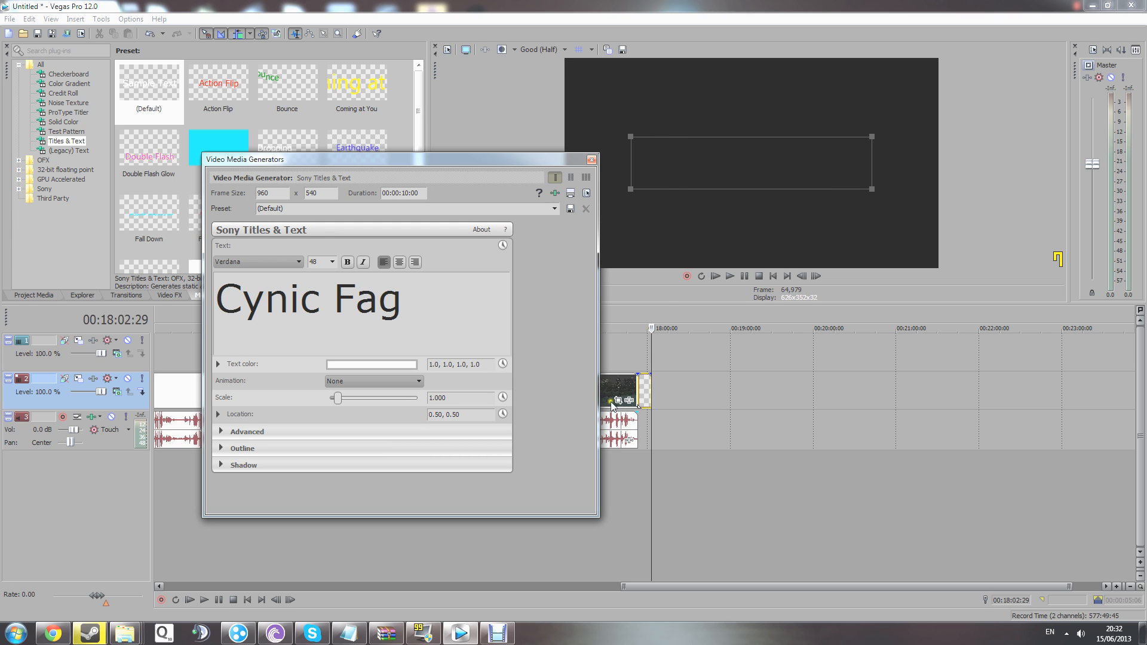
type("2")
key("BackSpace")
With the playhead at 00:17:56:26, try font sizes 22 and 24 on the whole title text and settle on 36.
left_click(643, 457)
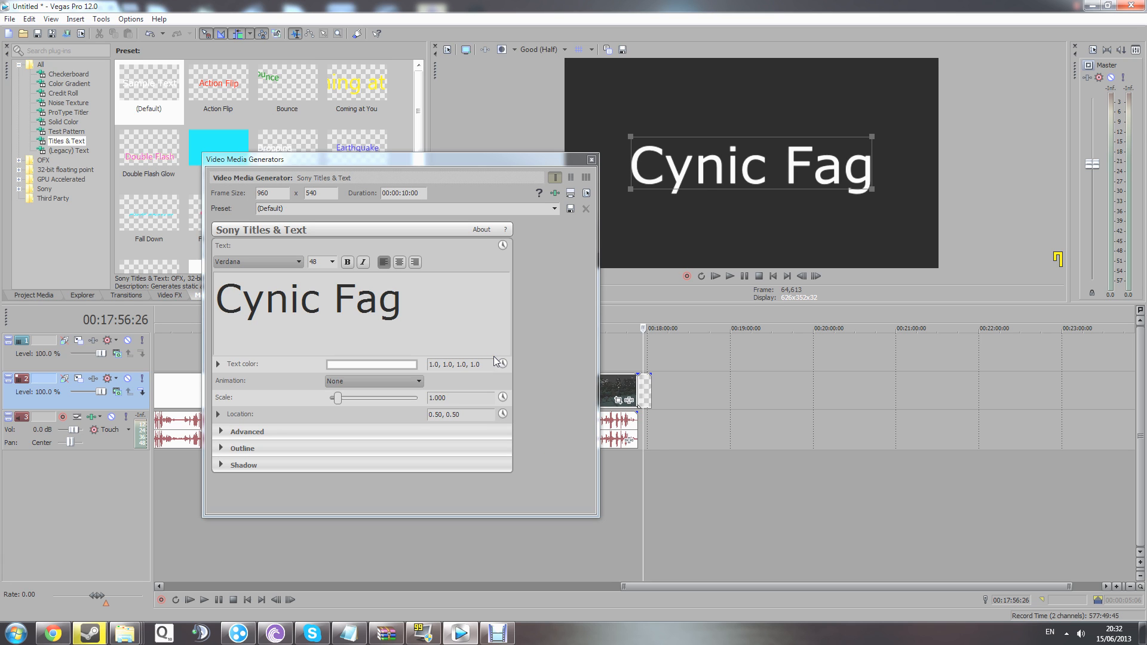
scroll(632, 460, "up", 3)
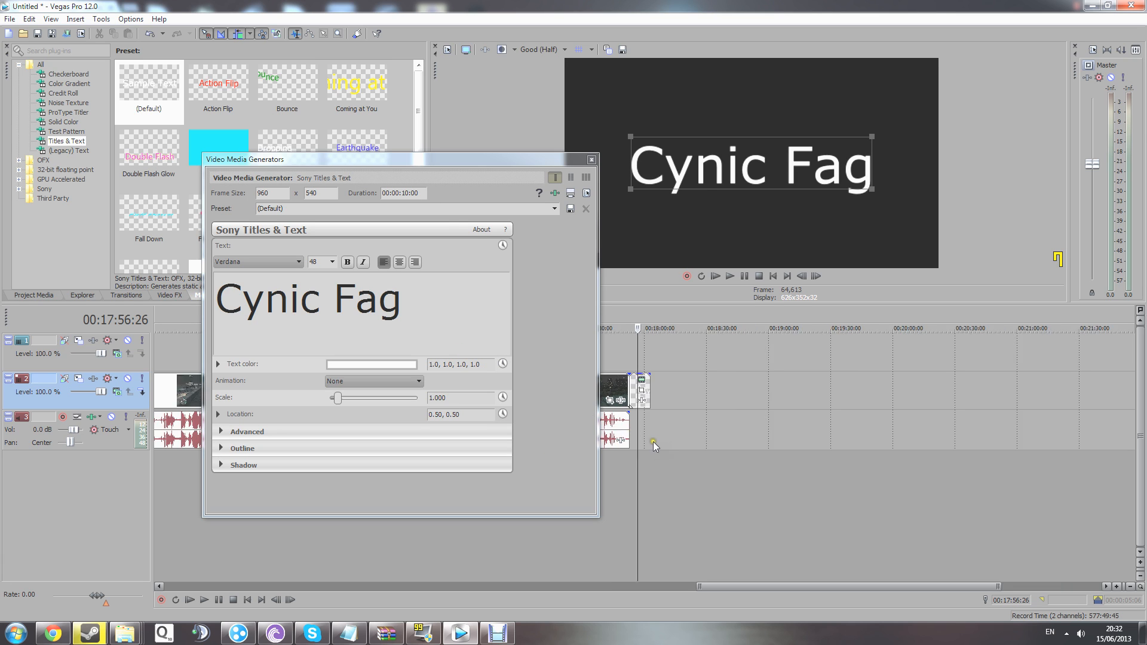
left_click(421, 315)
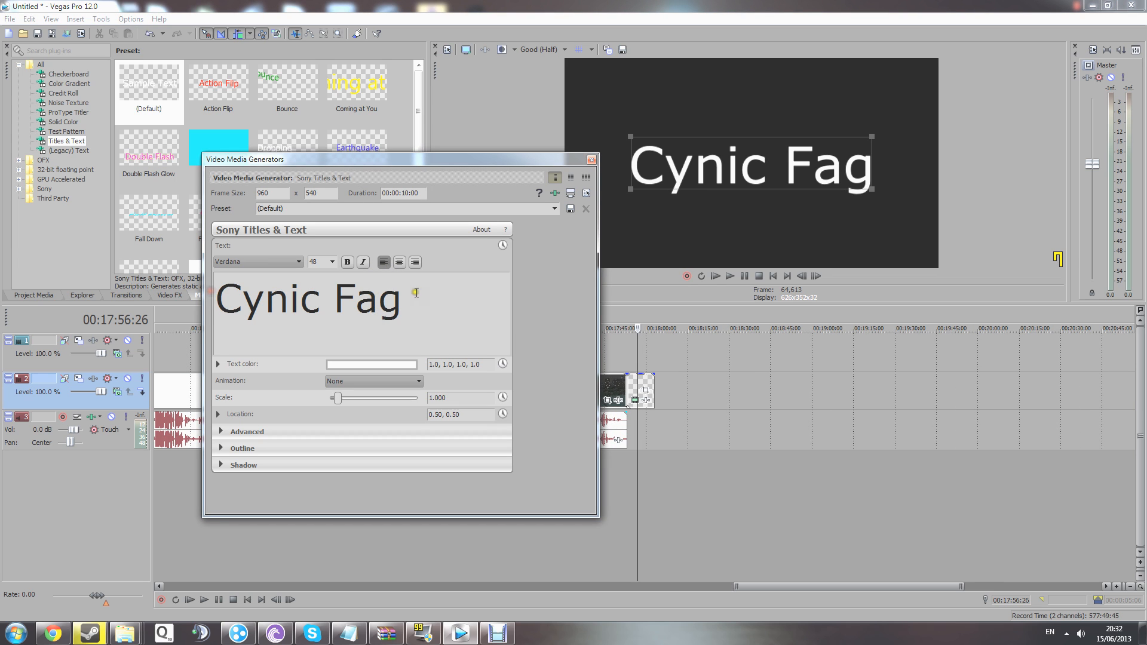
left_click_drag(410, 308, 258, 295)
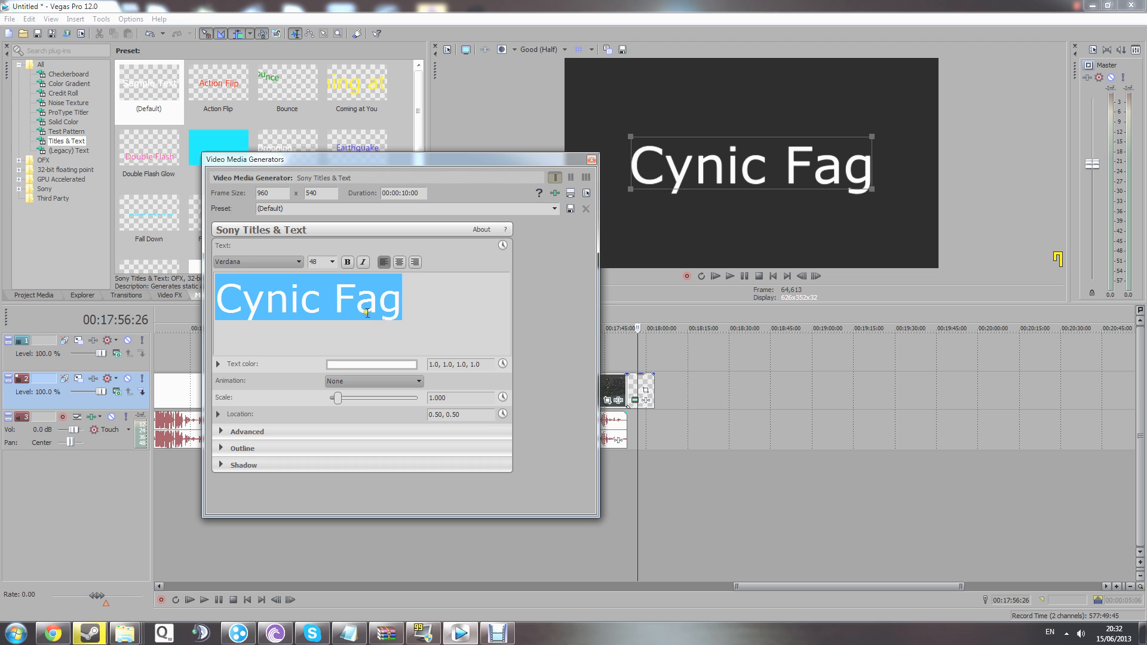
left_click(333, 262)
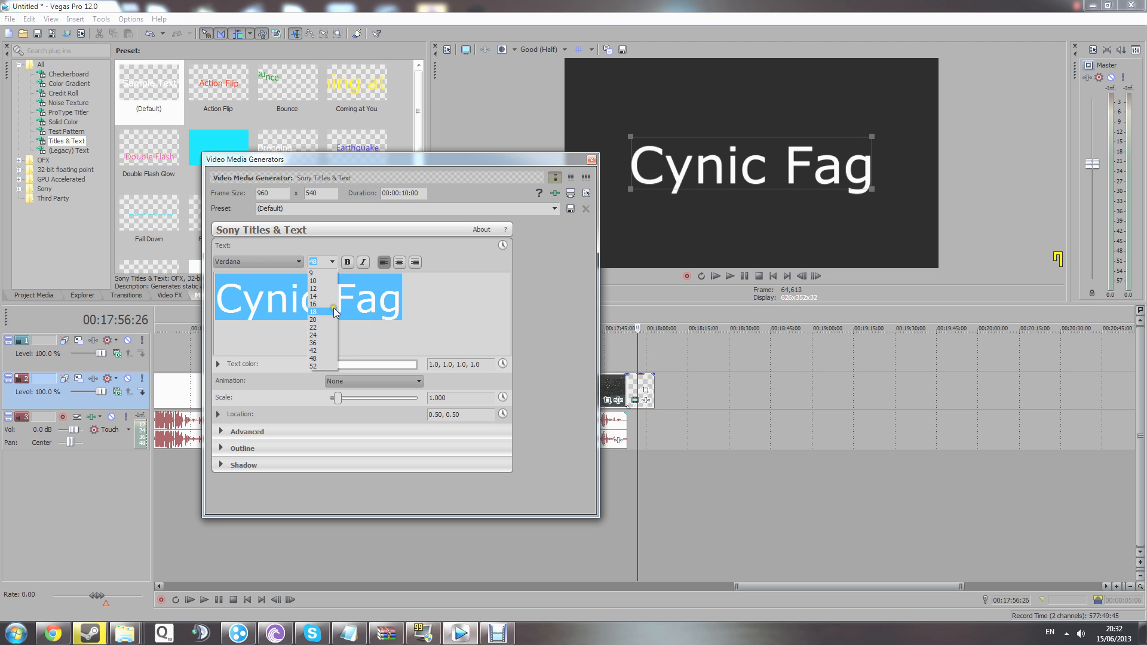
left_click(330, 333)
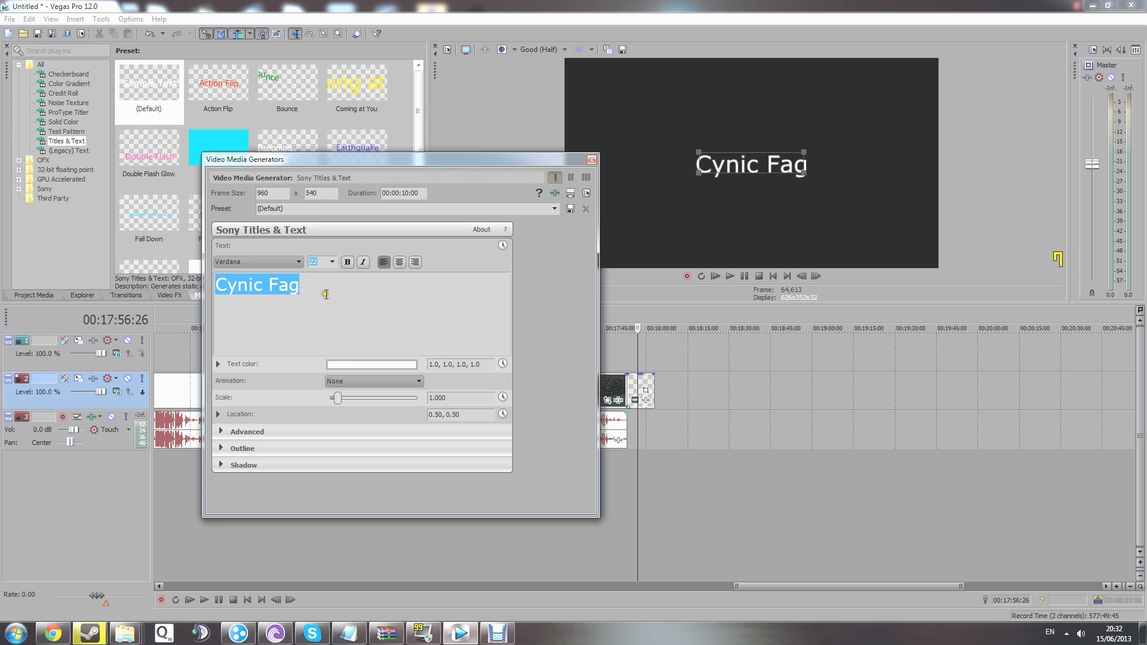
left_click(332, 262)
left_click(332, 335)
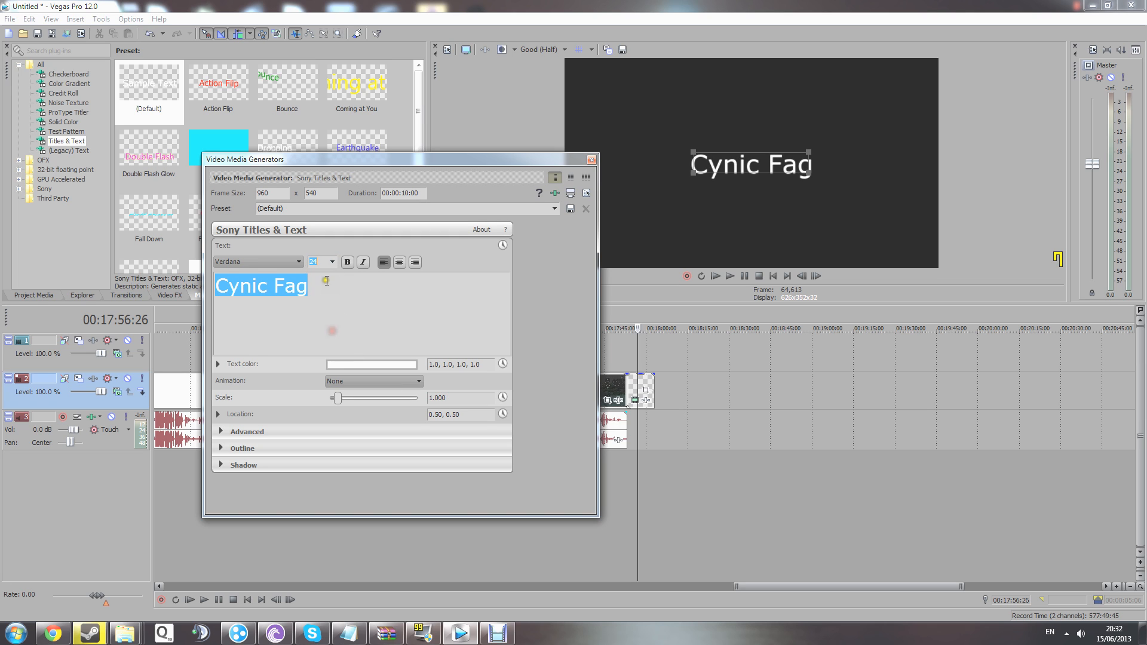
left_click(332, 261)
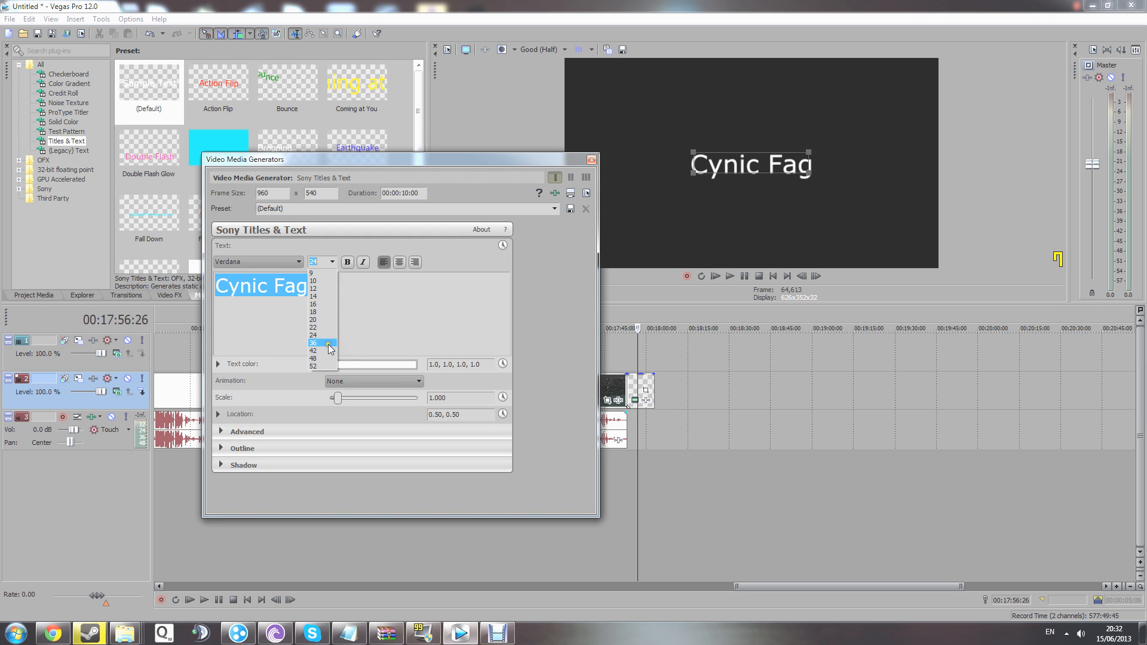
left_click(330, 344)
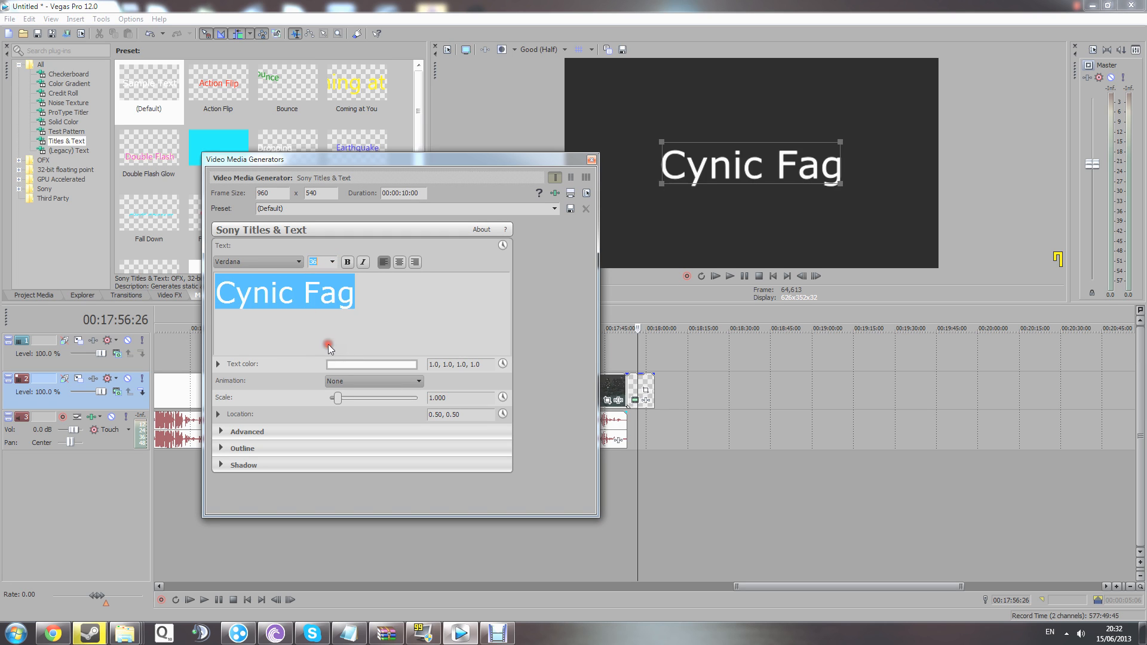
Change the title text's font to THE MAPLE ORIGINS.
left_click(288, 258)
left_click(298, 275)
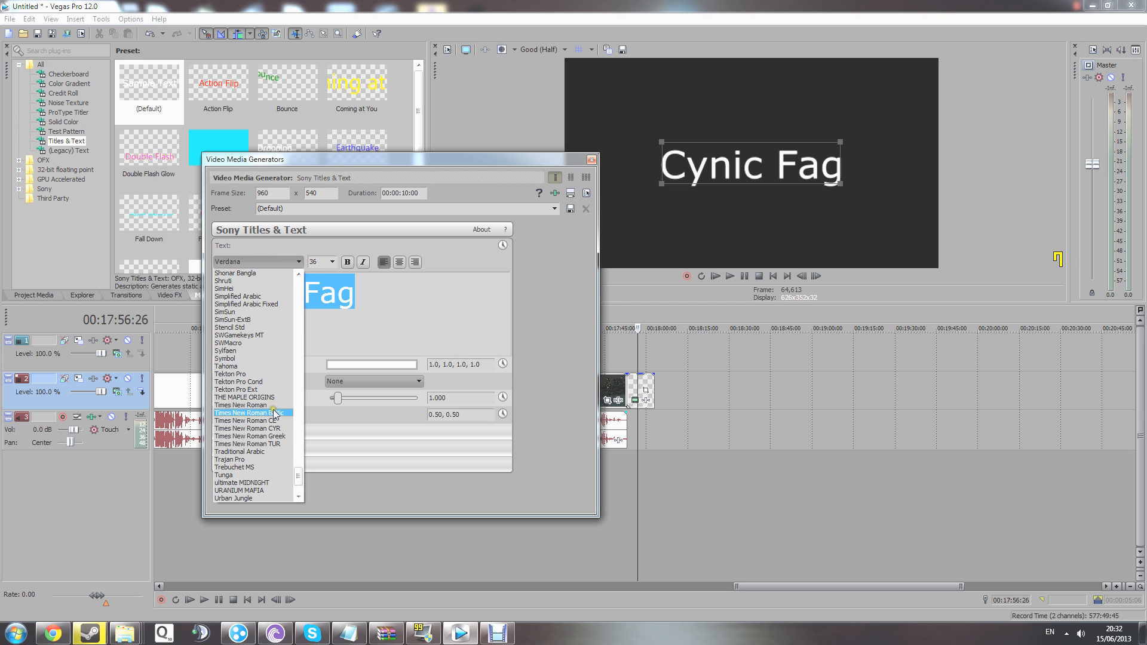
left_click(274, 397)
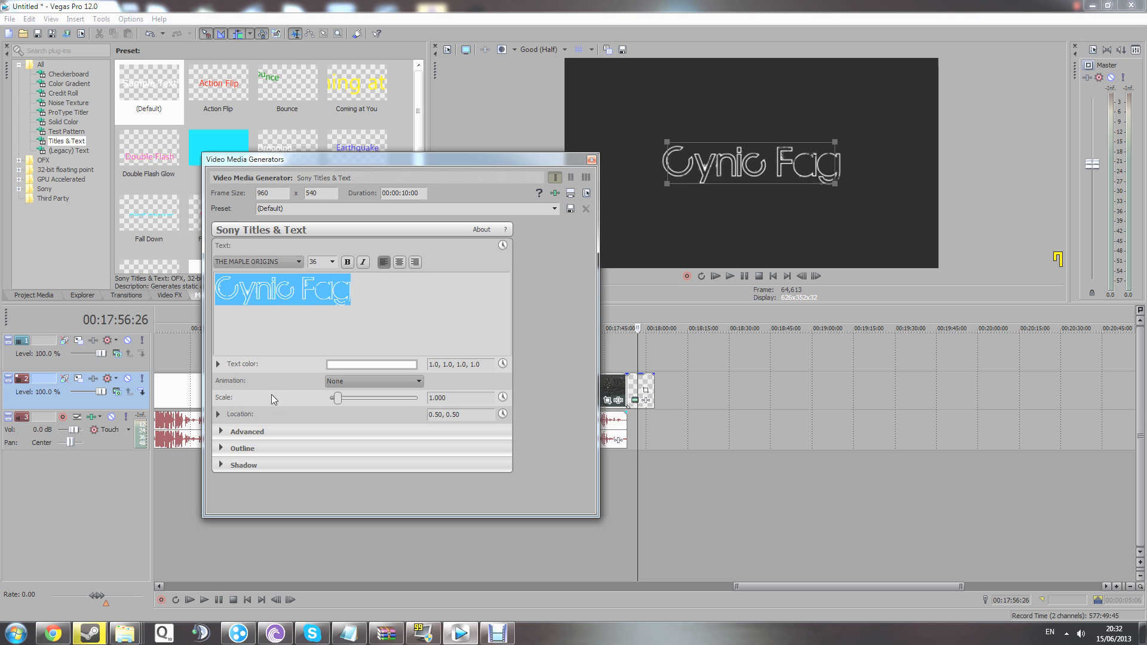
Change the whole title text's font to Kozuka Gothic Pro H.
left_click(376, 310)
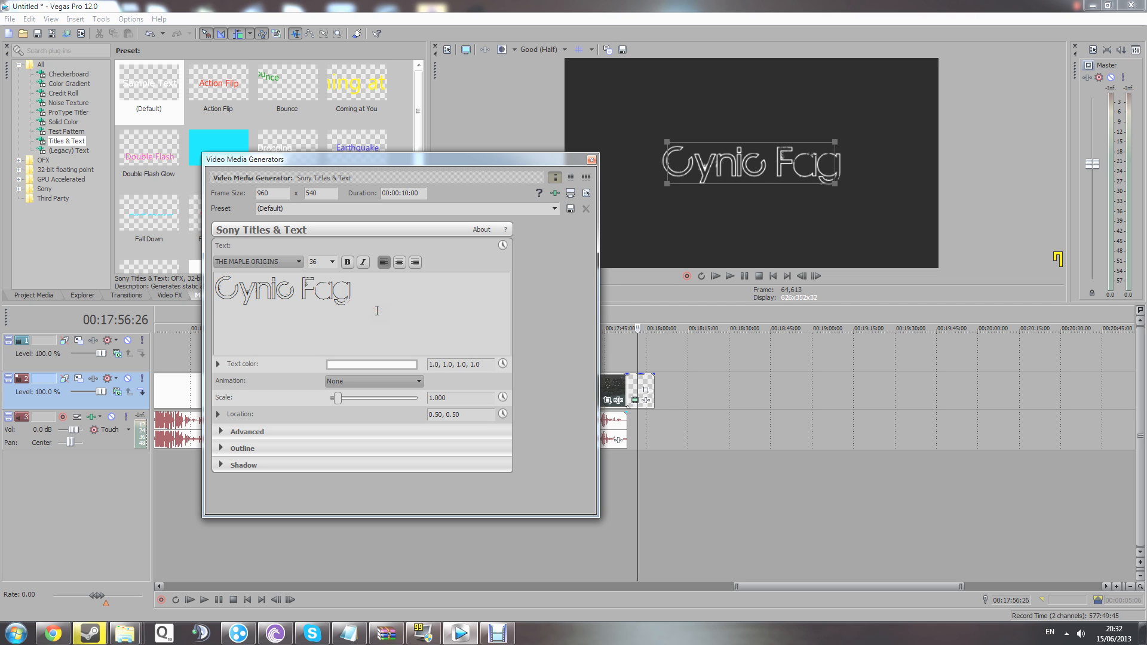
left_click_drag(377, 311, 235, 298)
left_click(287, 264)
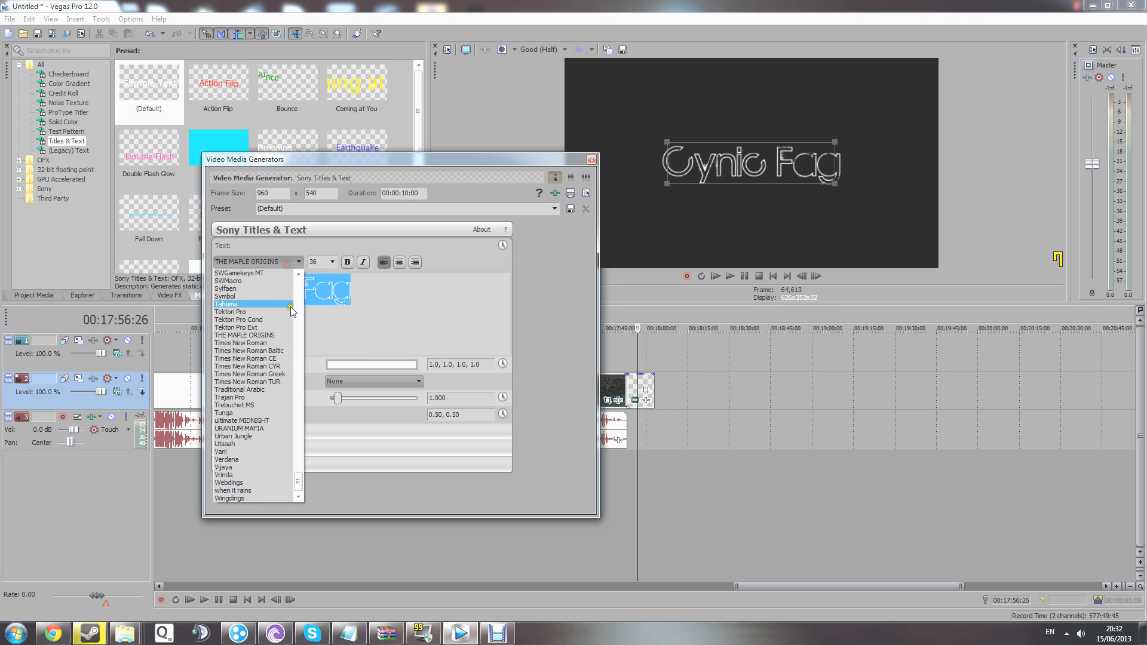
scroll(304, 487, "up", 10)
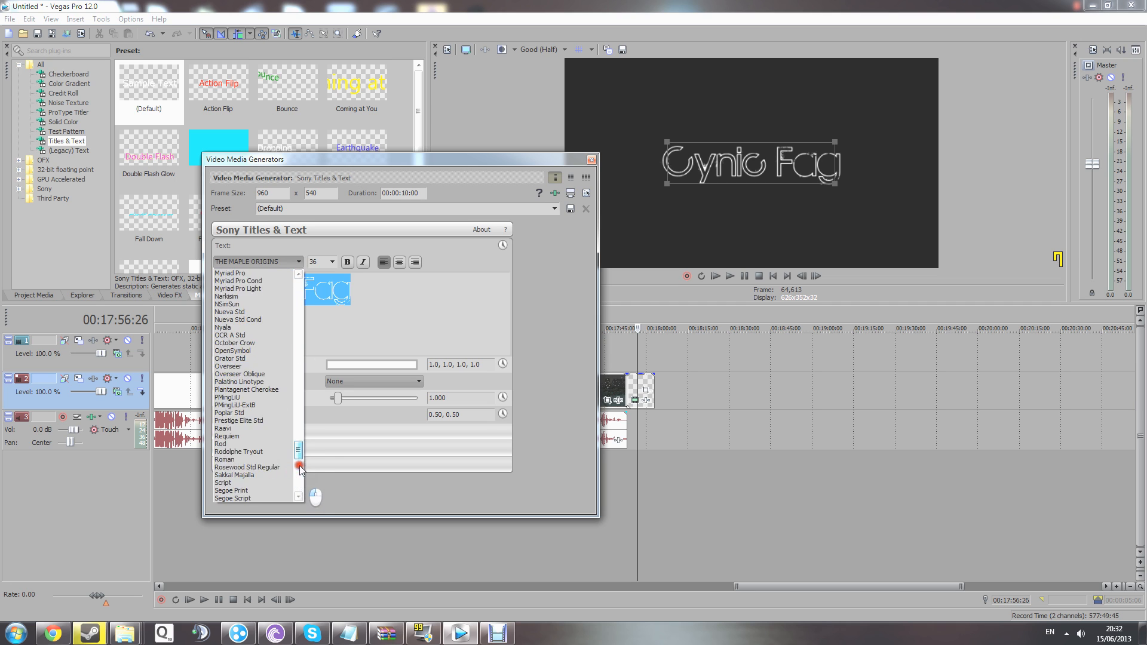
left_click(244, 369)
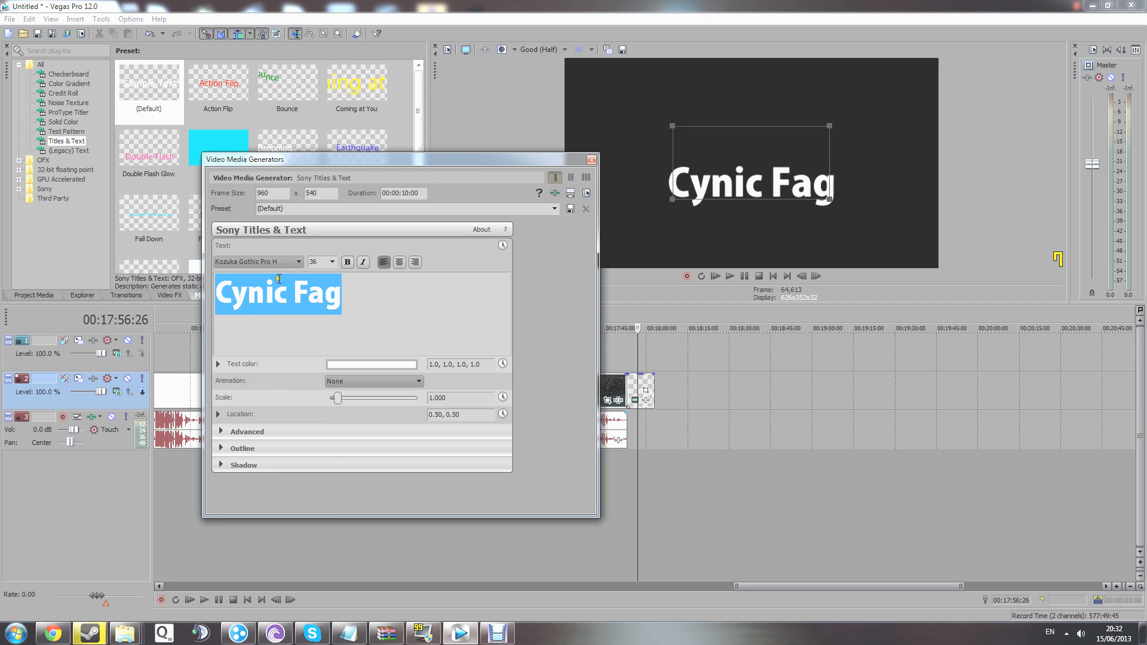
left_click(366, 304)
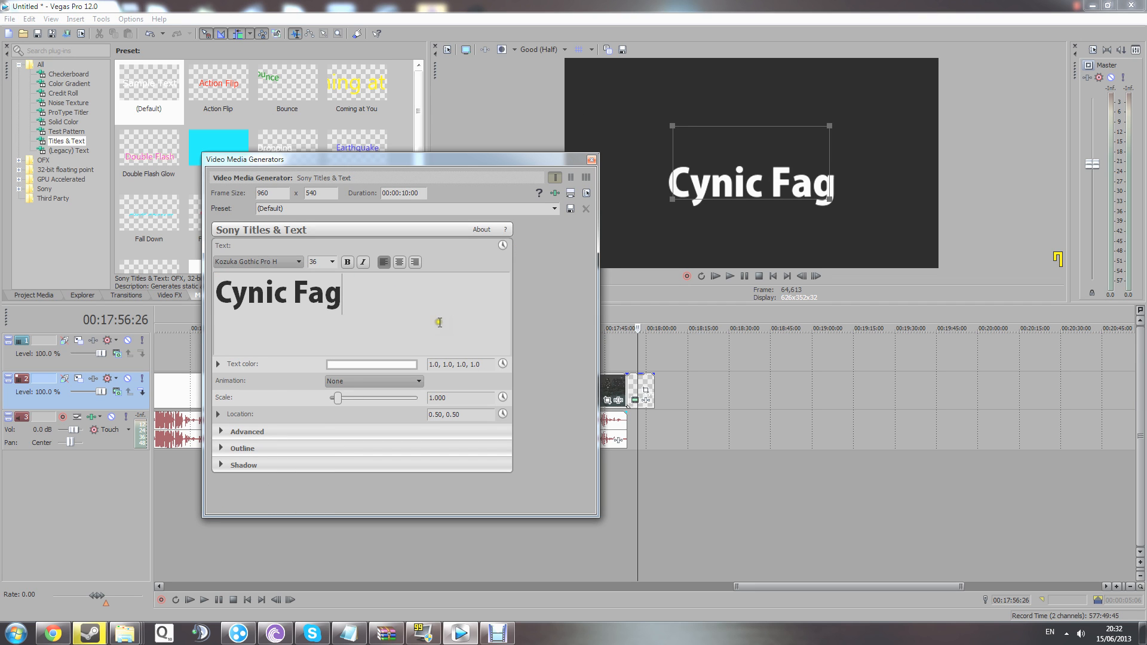
Start a second line under the title text and centre-align the title.
key("Return")
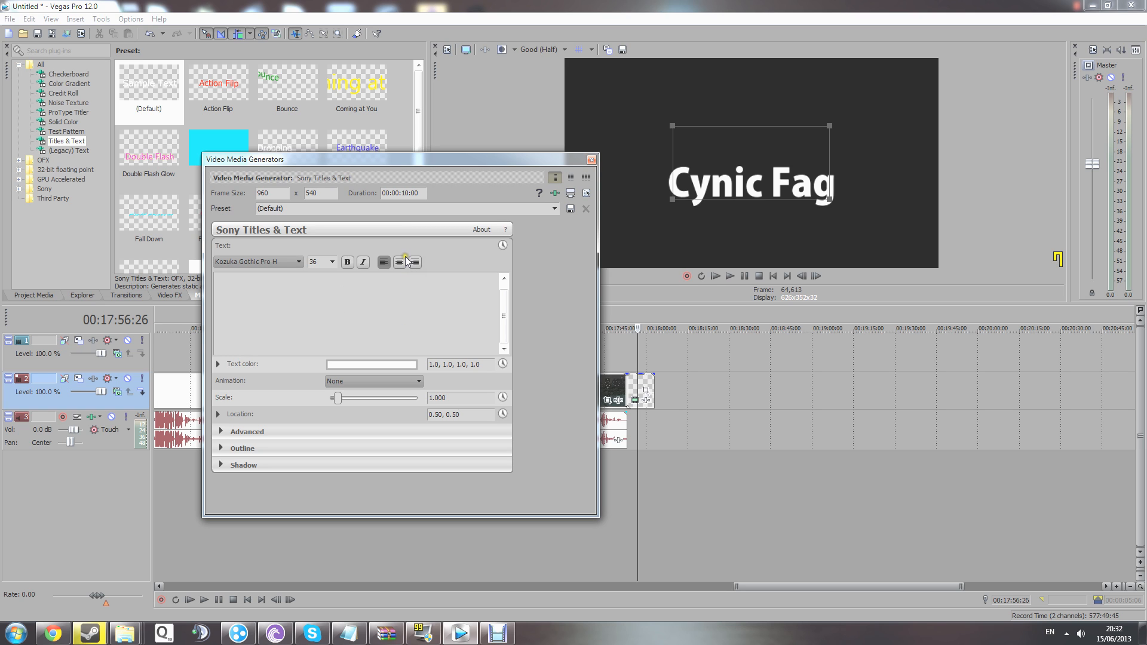
scroll(476, 303, "up", 1)
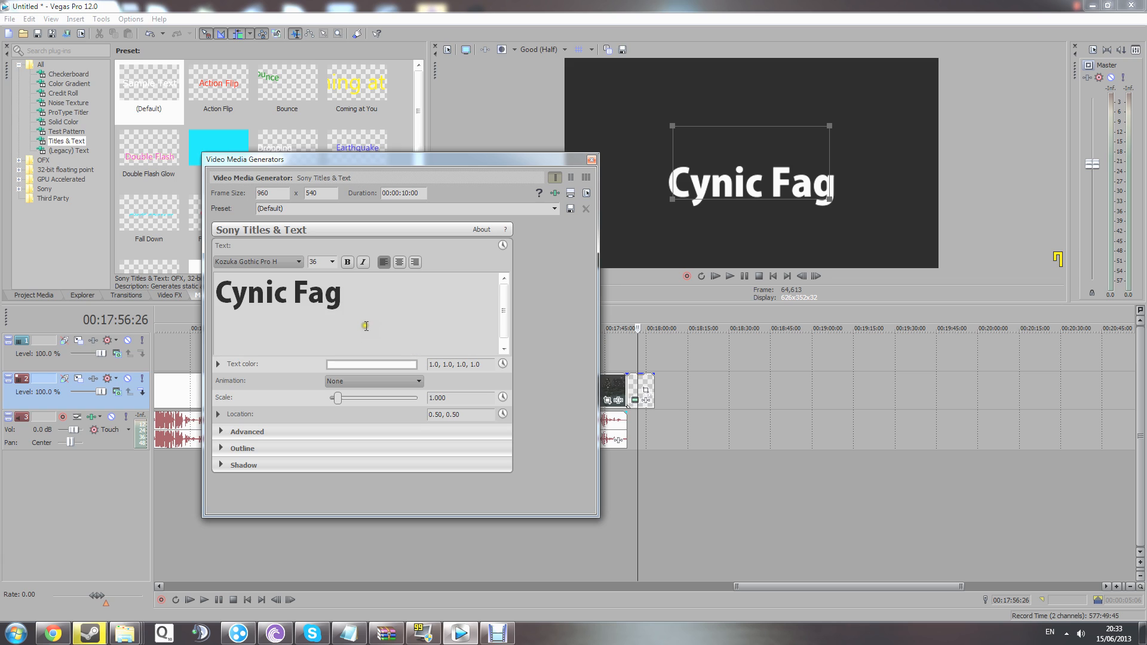
type("f")
key("BackSpace")
key("BackSpace")
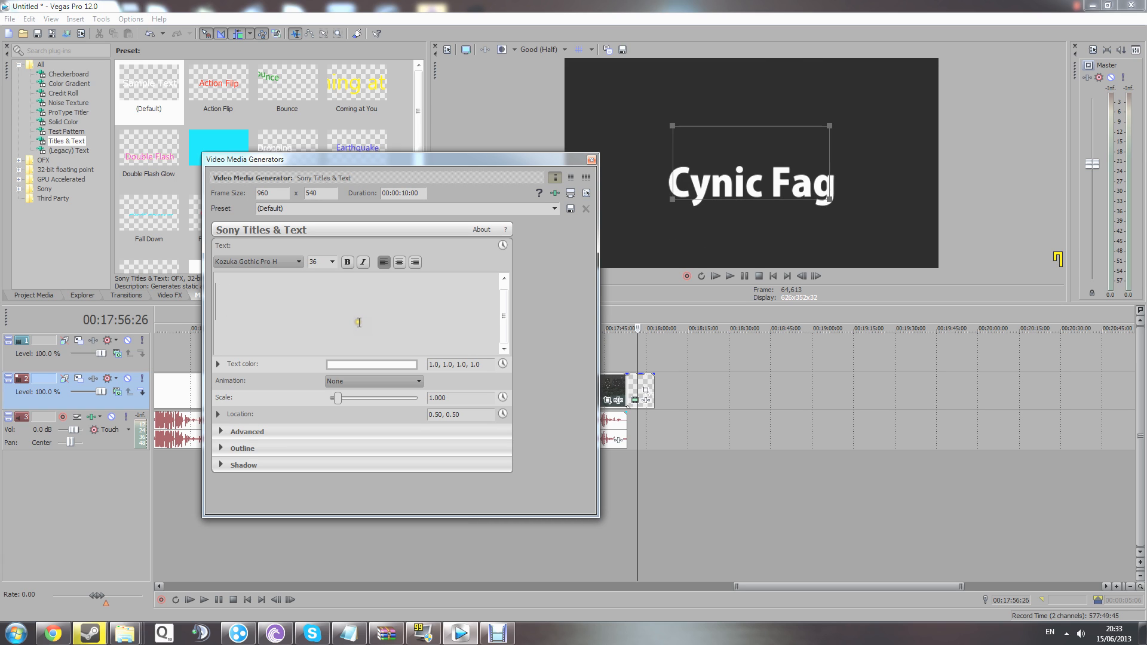
left_click(400, 262)
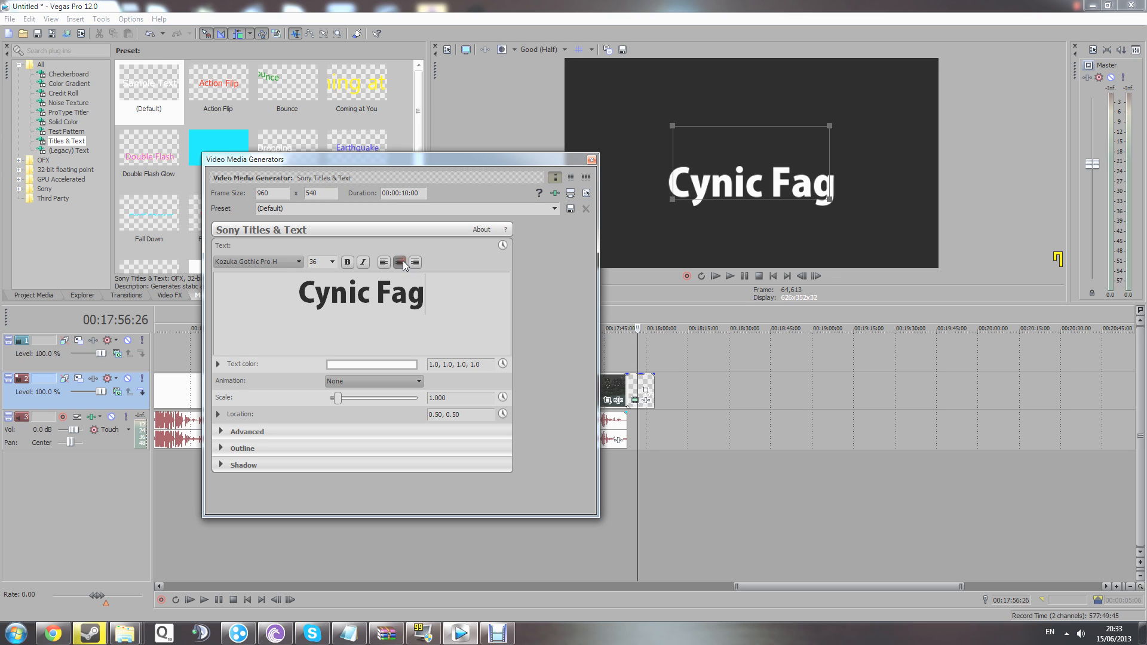
left_click(449, 312)
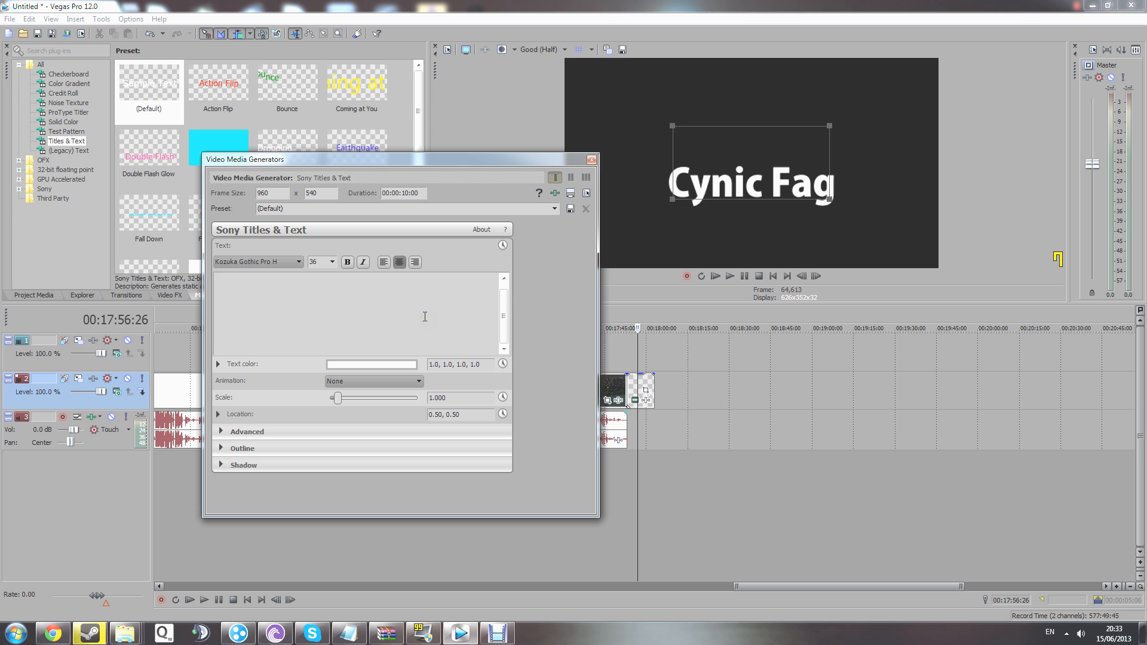
Enter "falbdgfdrset" as the title's second line, then shorten it to "fal".
type("falbdgfdrset")
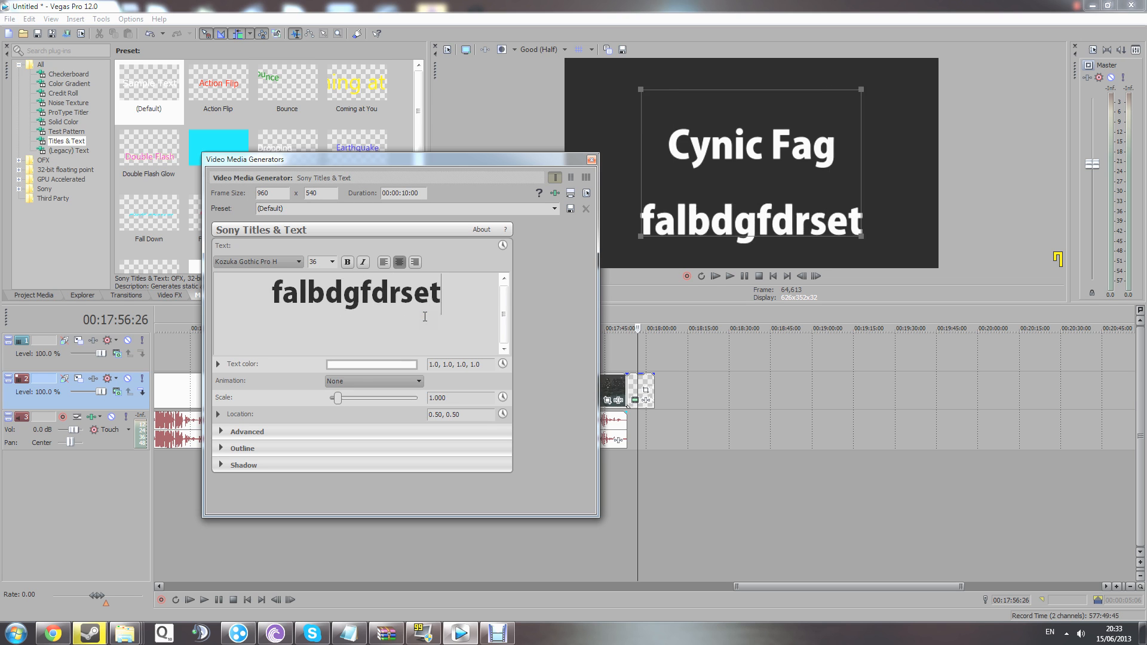
key("BackSpace")
key("BackSpace")
key("BackSpace")
key("BackSpace")
key("BackSpace")
key("BackSpace")
key("BackSpace")
key("BackSpace")
key("BackSpace")
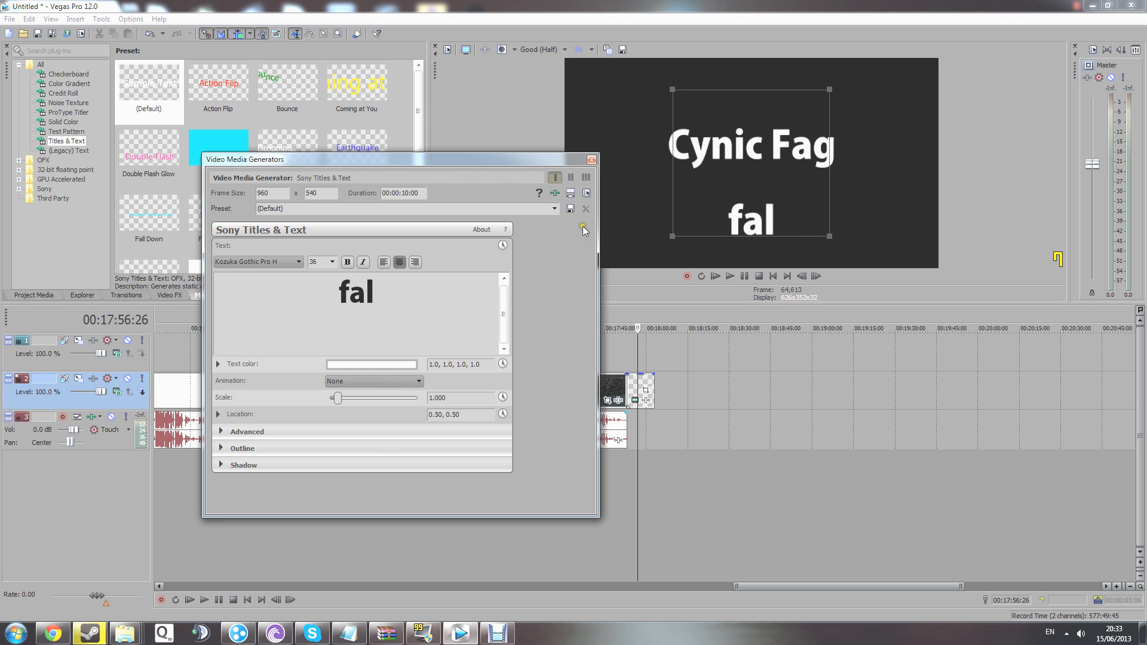
Close the title's generator settings and delete the title that follows the last gameplay clip.
left_click(591, 160)
left_click_drag(660, 475, 626, 465)
left_click(639, 475)
left_click(666, 470)
key("Delete")
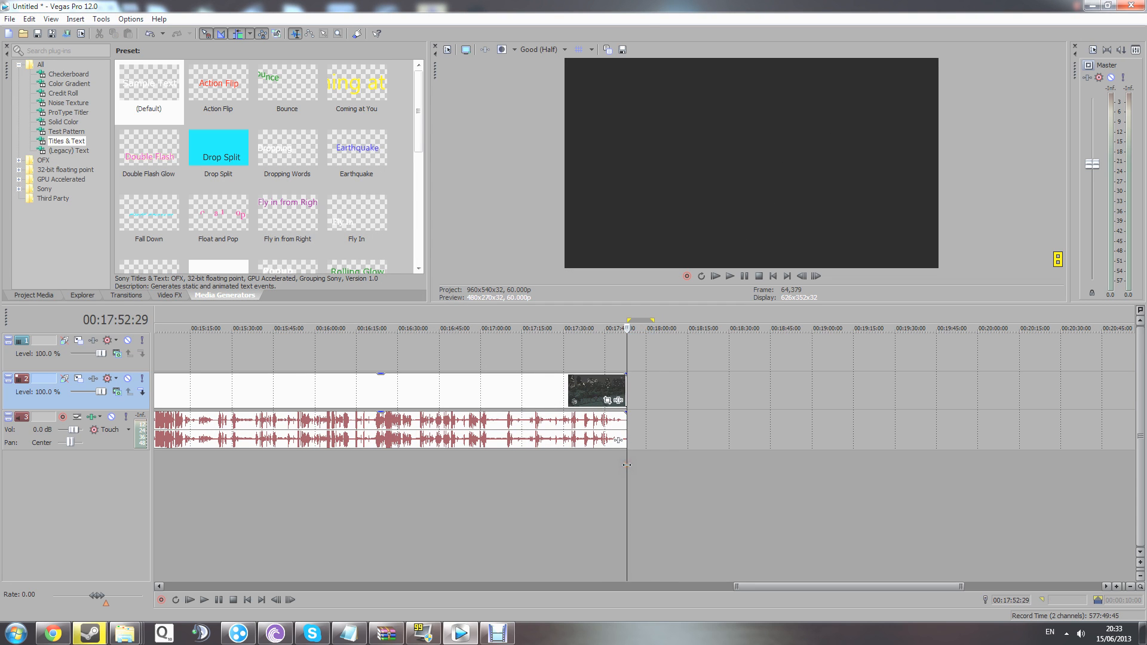
Select the first gameplay clip's video event with the playhead at 00:00:45:11.
left_click(496, 486)
scroll(493, 485, "down", 5)
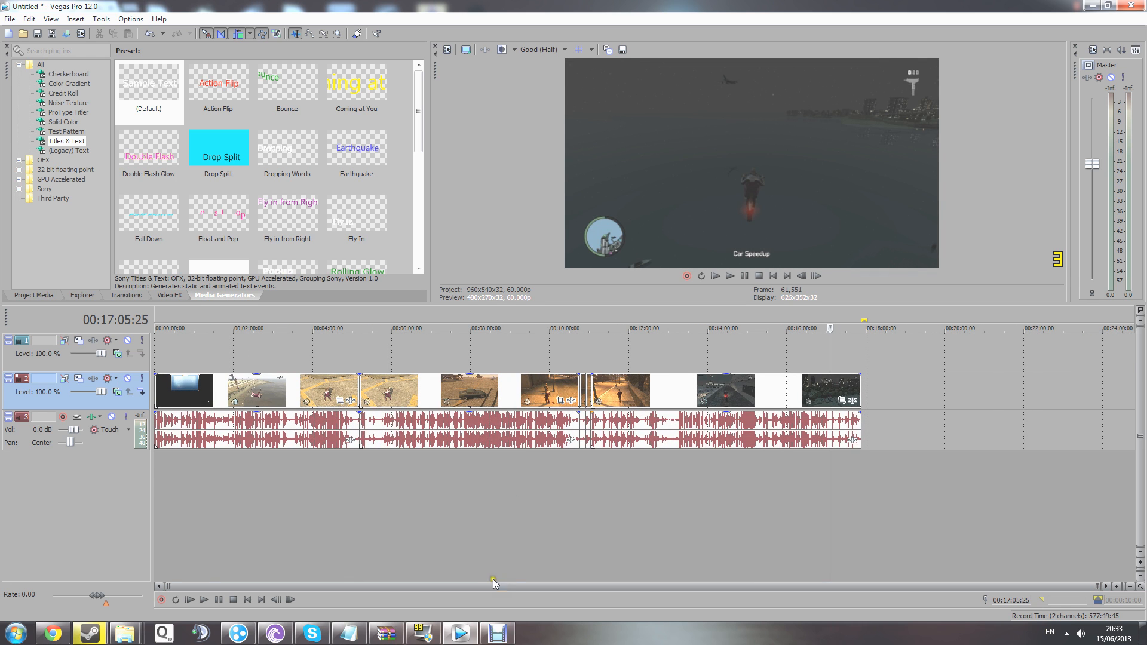
left_click(489, 634)
left_click(488, 637)
left_click(185, 396)
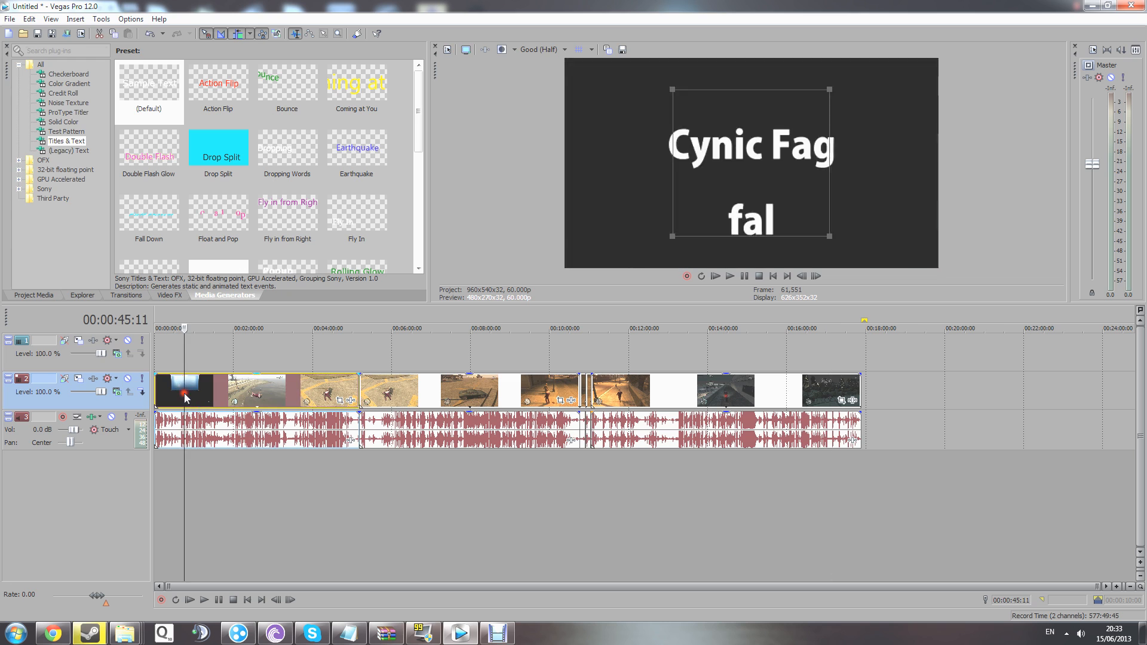
Select the two video tracks and the audio track in turn, ending on the first audio event at 00:01:29:24.
left_click(93, 362)
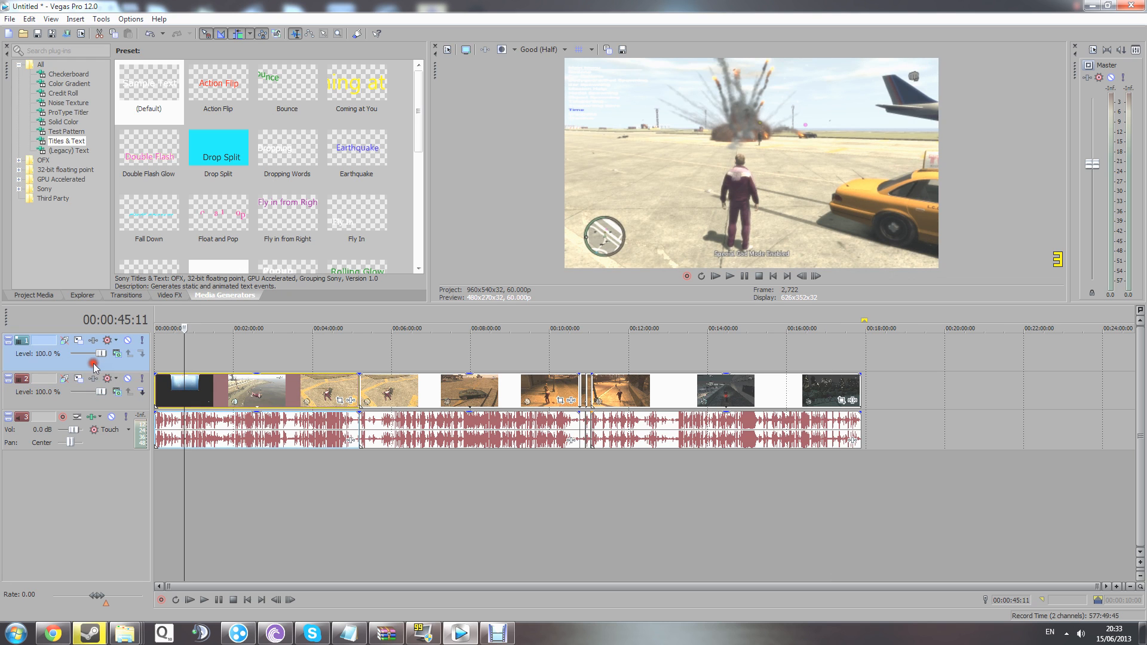
left_click(88, 404)
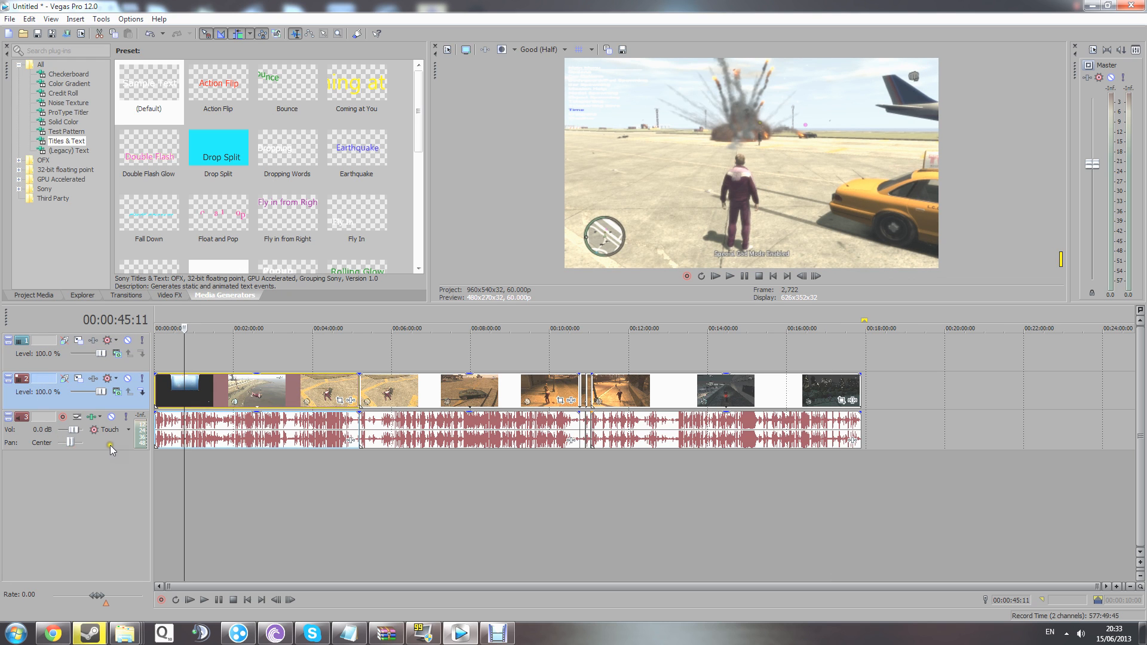
left_click(110, 445)
left_click(101, 398)
left_click(95, 363)
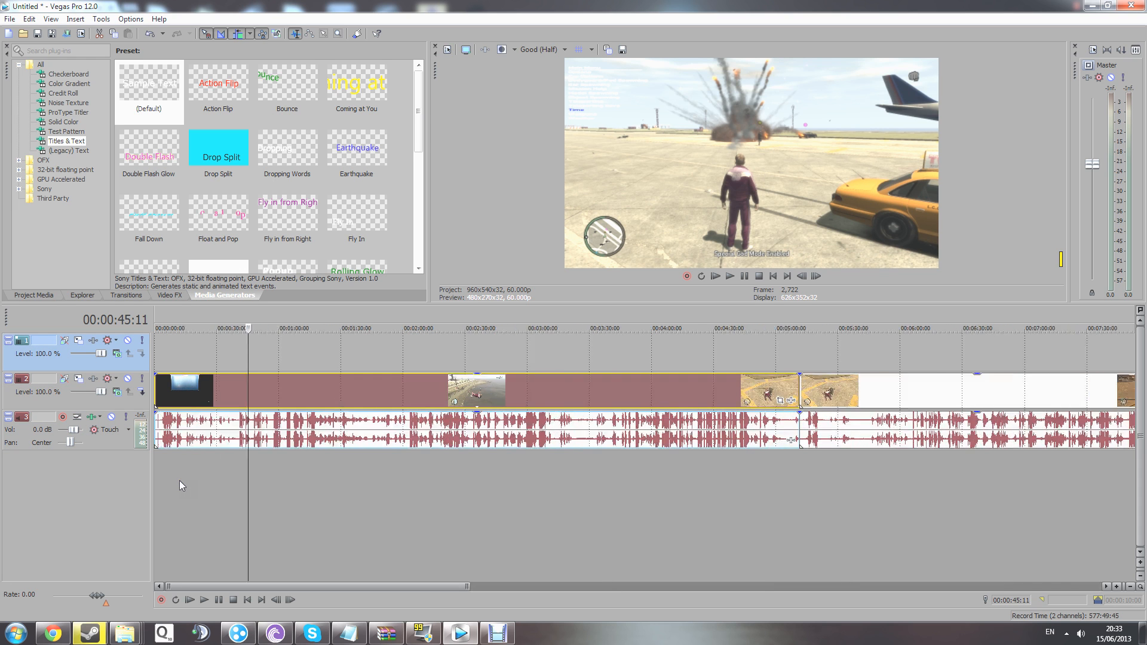
left_click(214, 438)
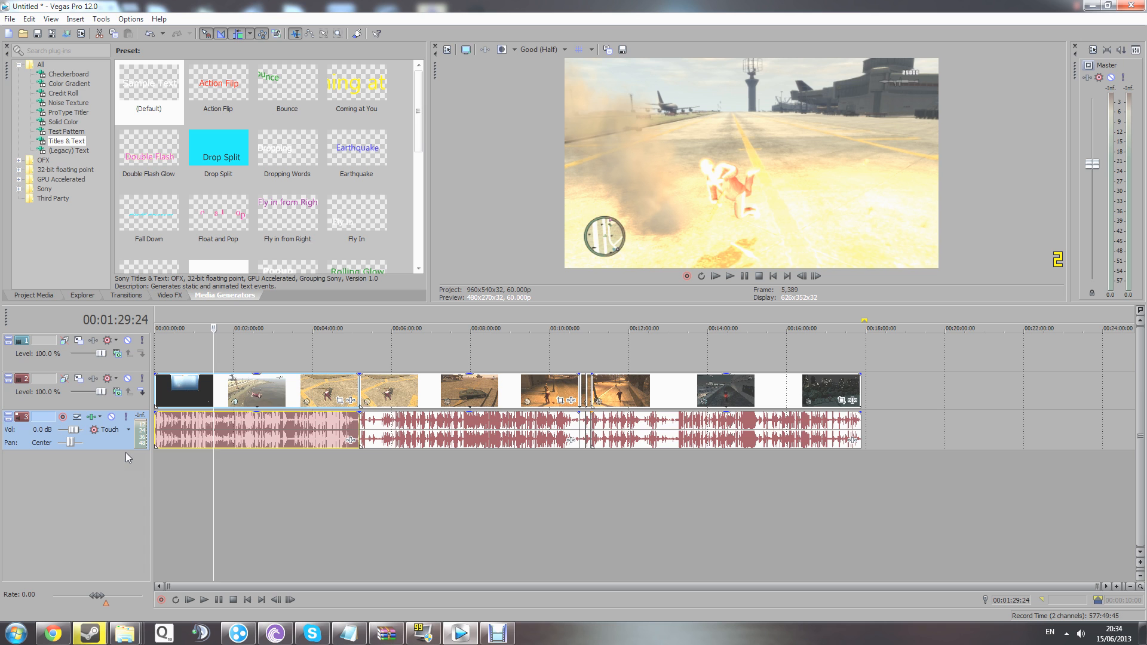
scroll(243, 443, "up", 5)
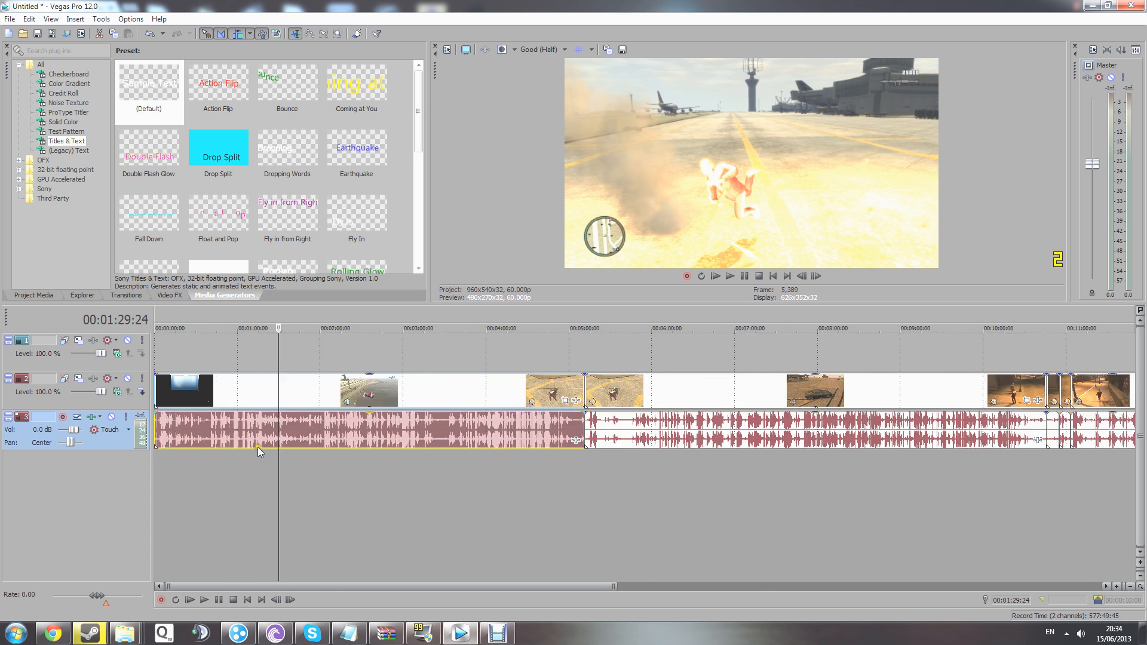
scroll(256, 447, "down", 2)
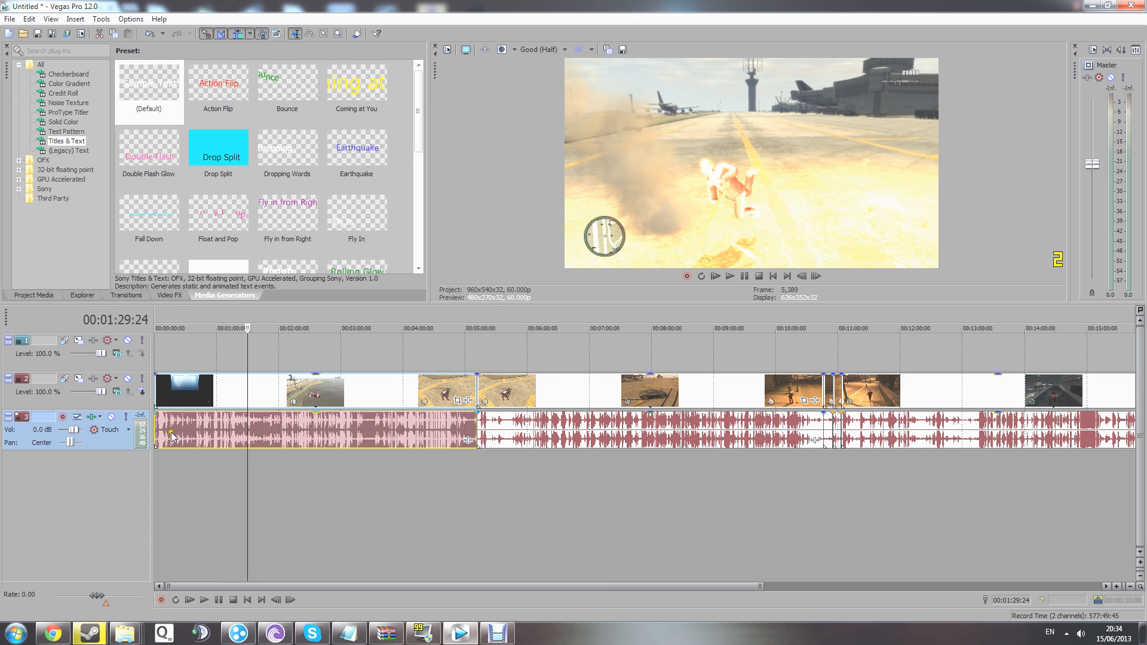
scroll(165, 463, "down", 2)
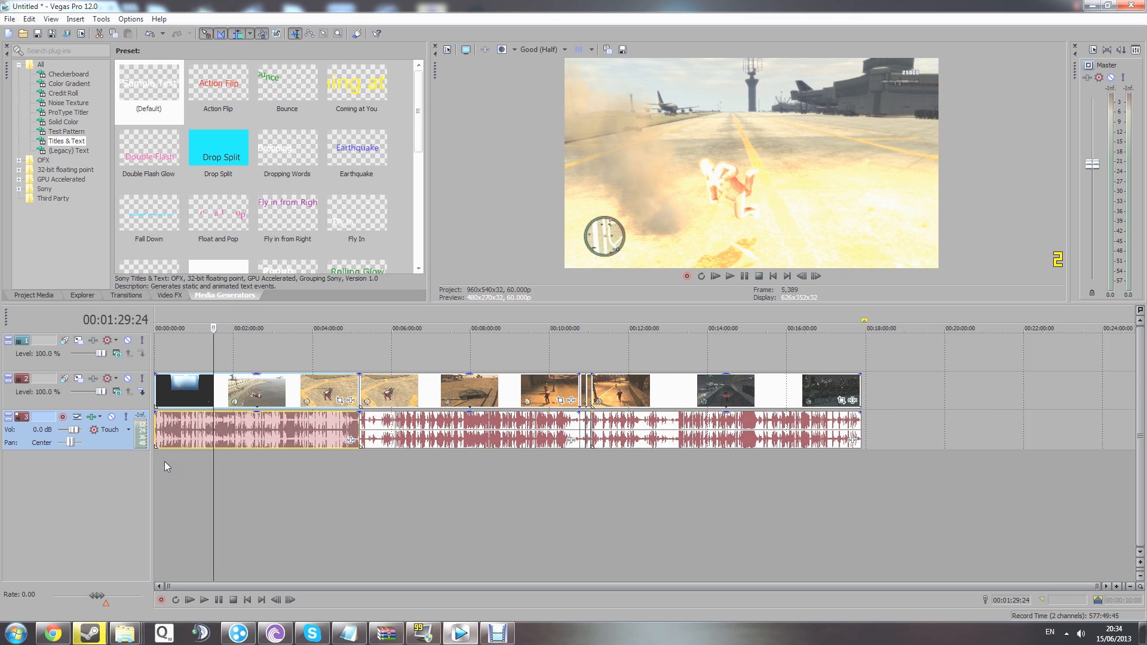
scroll(165, 463, "up", 1)
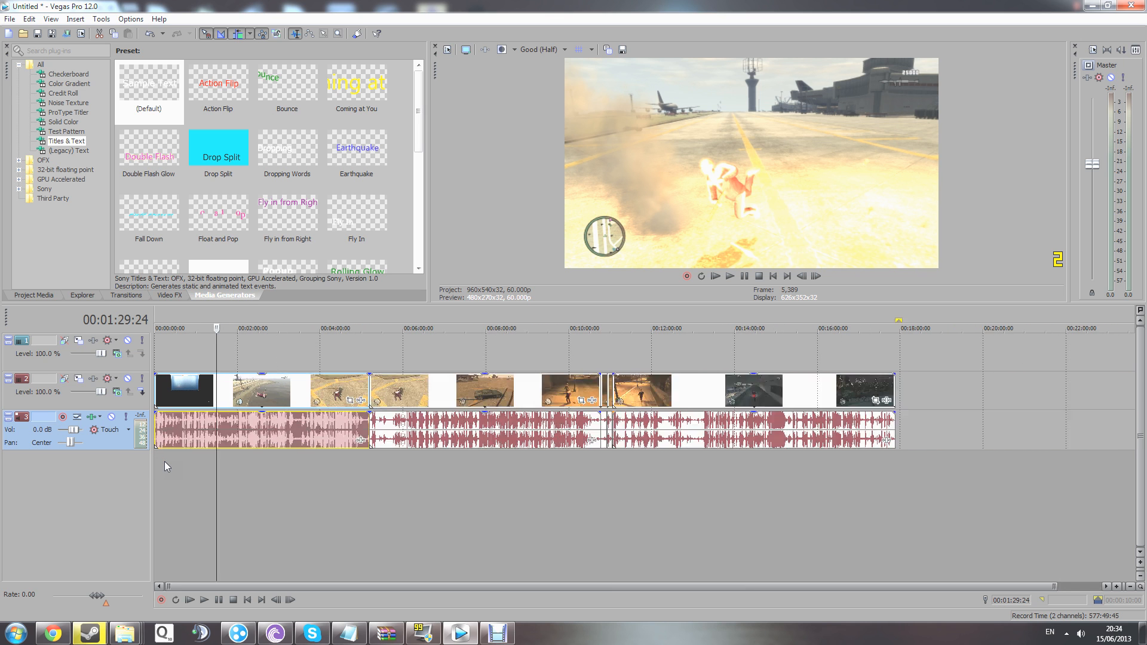
scroll(164, 461, "down", 1)
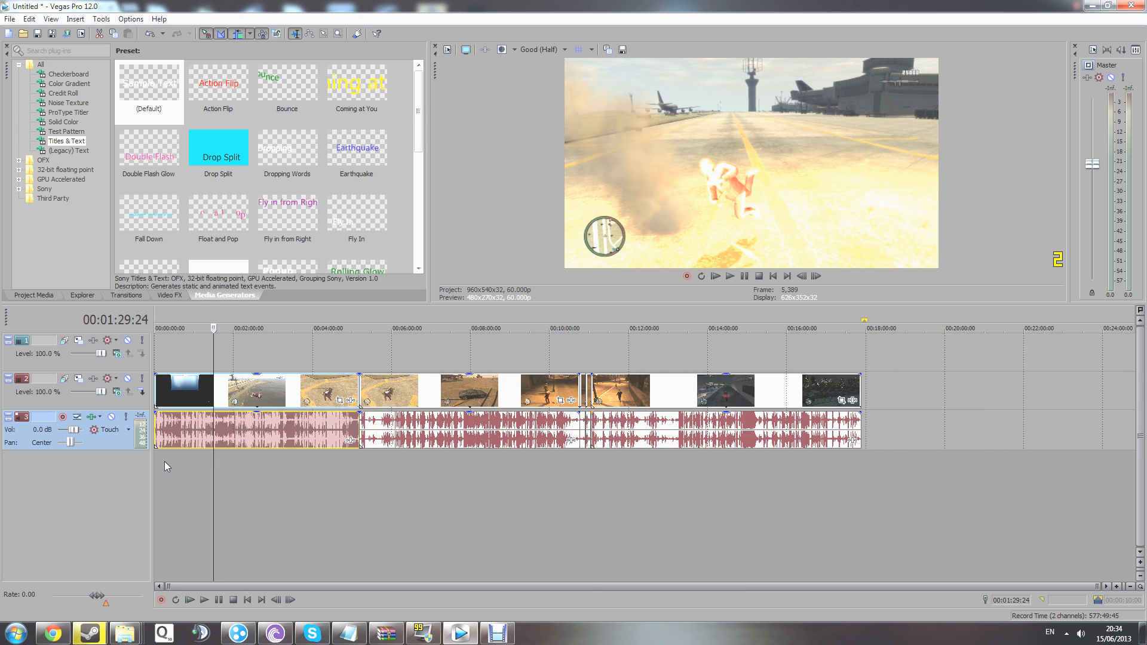
Lower the audio track's volume to -18.5 dB and play the first gameplay clip from 00:00:17:07.
left_click(165, 388)
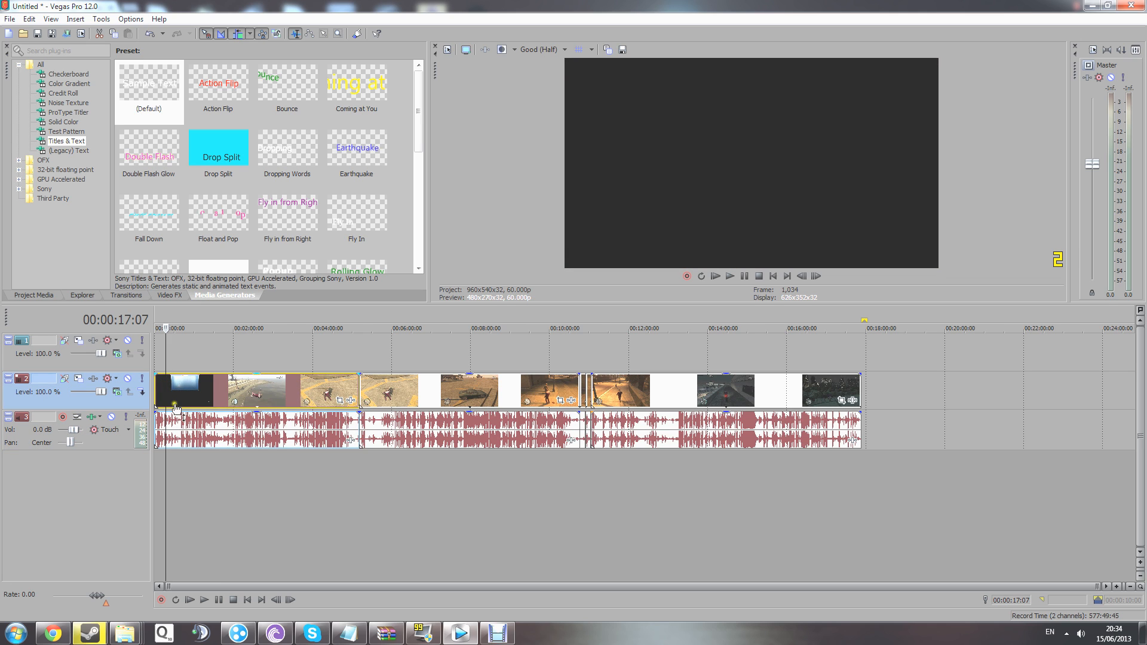
left_click(73, 430)
left_click_drag(70, 428, 64, 429)
key("space")
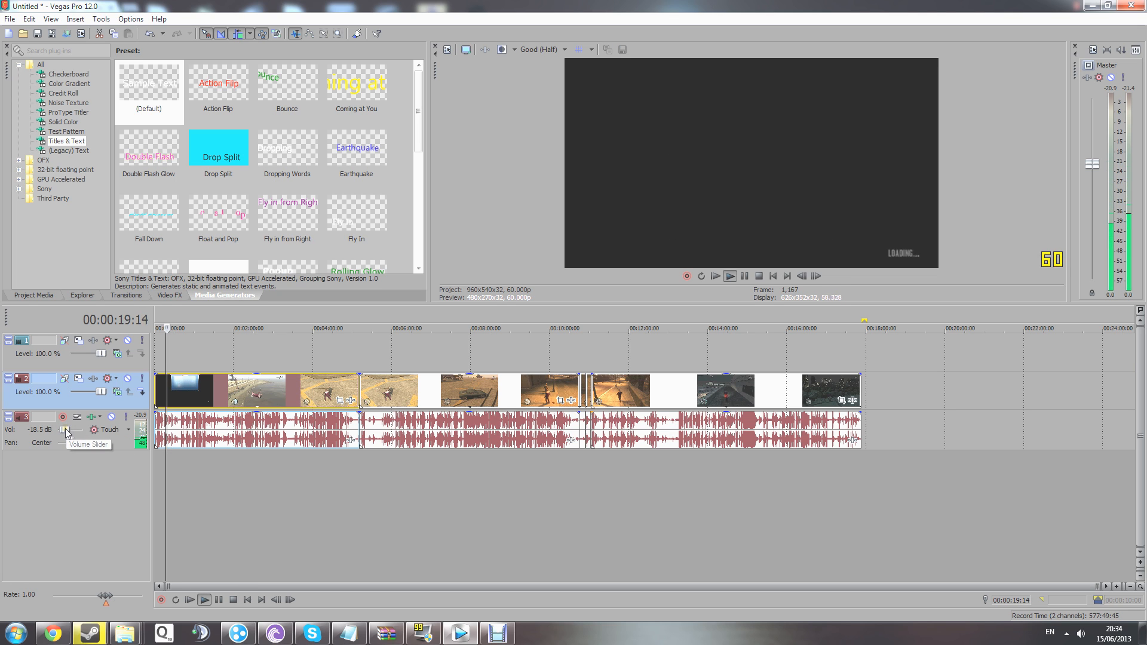
key("Return")
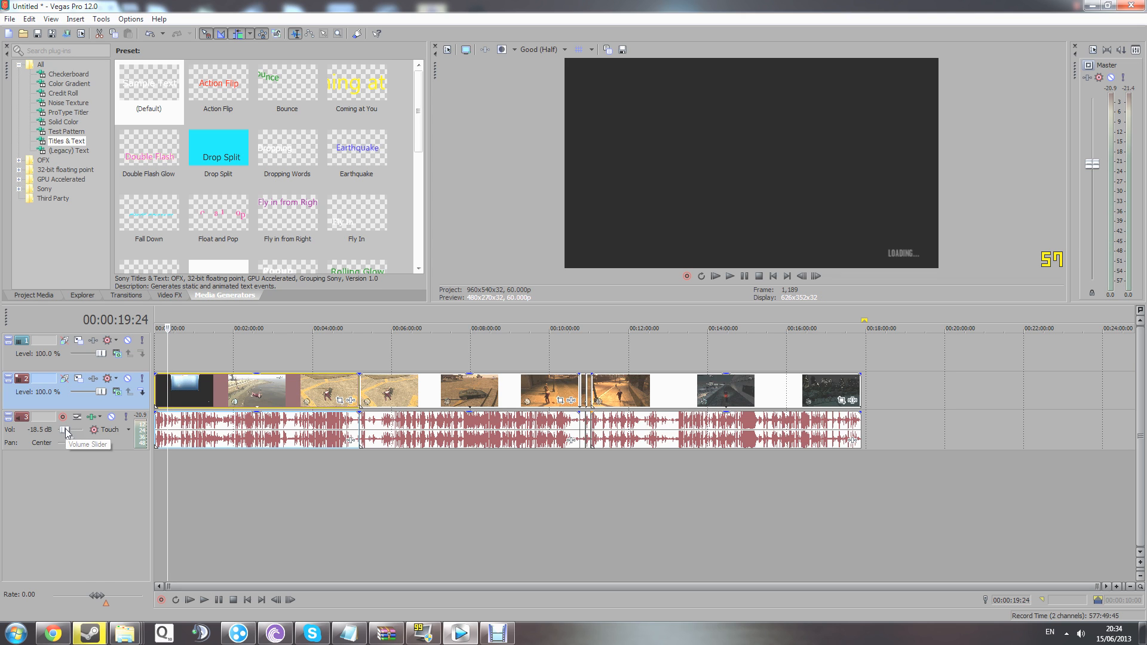
Raise the audio track's volume to 2.6 dB and play the first gameplay clip briefly to check the loudness.
left_click_drag(66, 432, 67, 433)
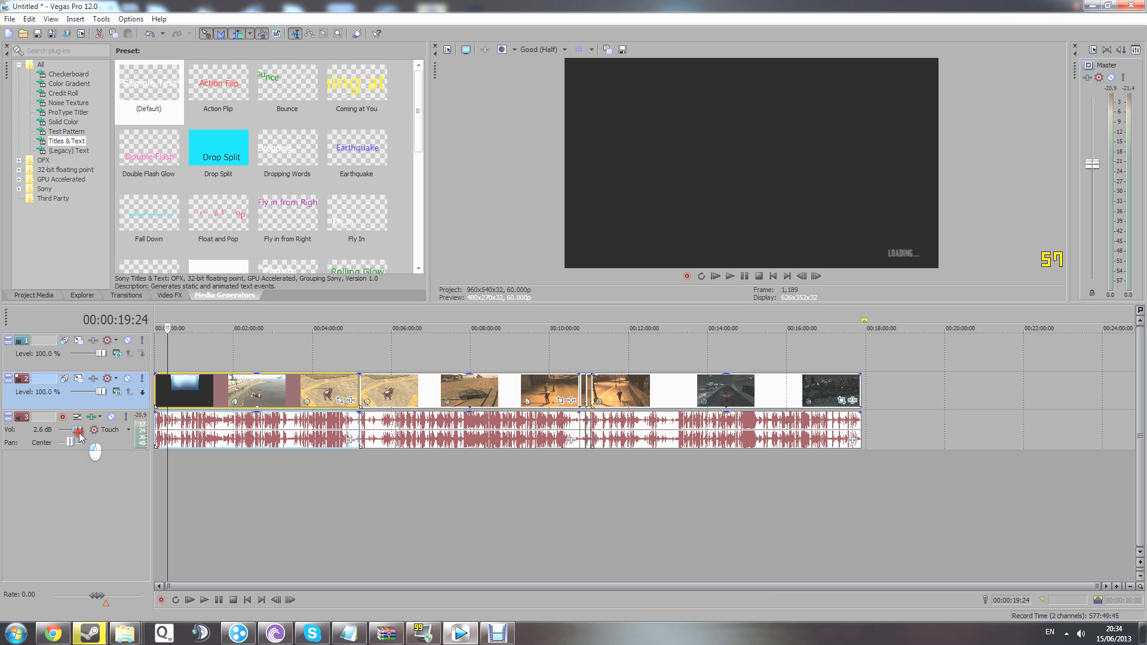
key("space")
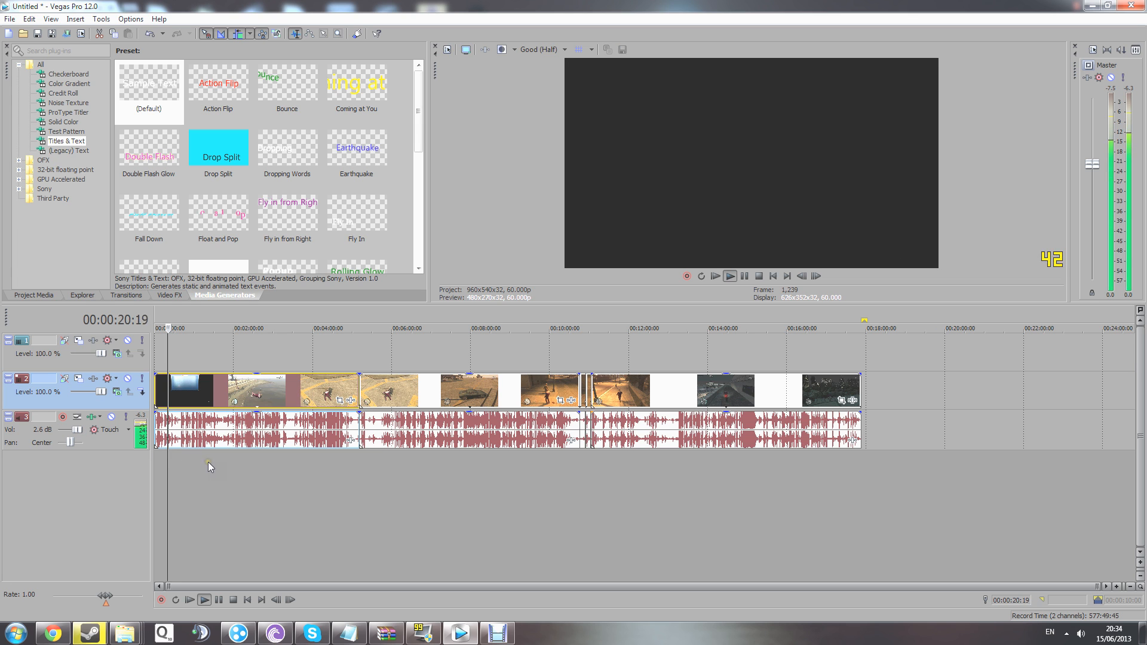
key("Return")
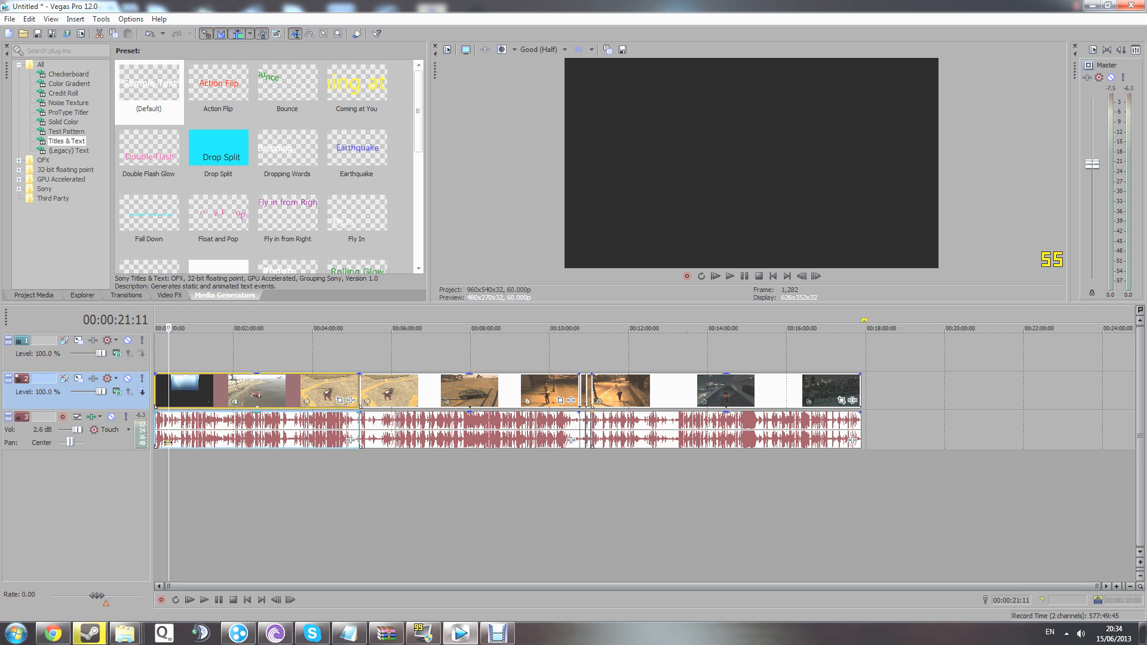
Preview the gameplay footage at several points, including 00:02:23:10, 00:02:35:04 and 00:10:55:10.
scroll(179, 466, "up", 2)
scroll(181, 466, "down", 2)
mouse_move(104, 394)
left_mouse_down()
mouse_move(71, 398)
mouse_move(114, 399)
left_mouse_up()
left_click(248, 499)
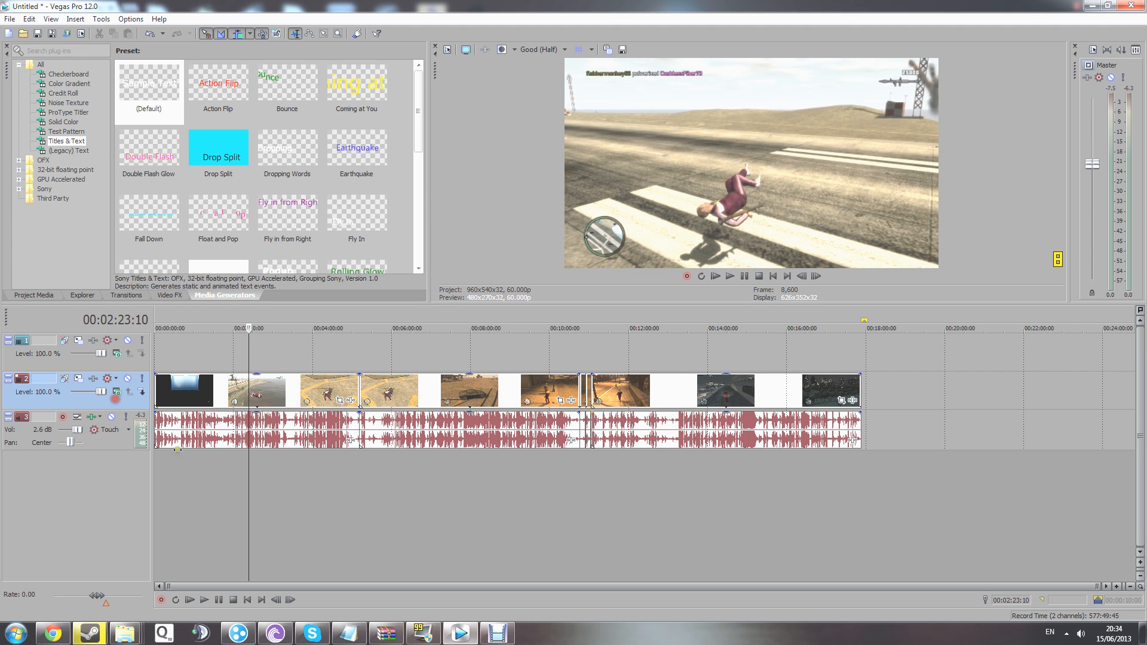
left_click(273, 505)
left_click(256, 507)
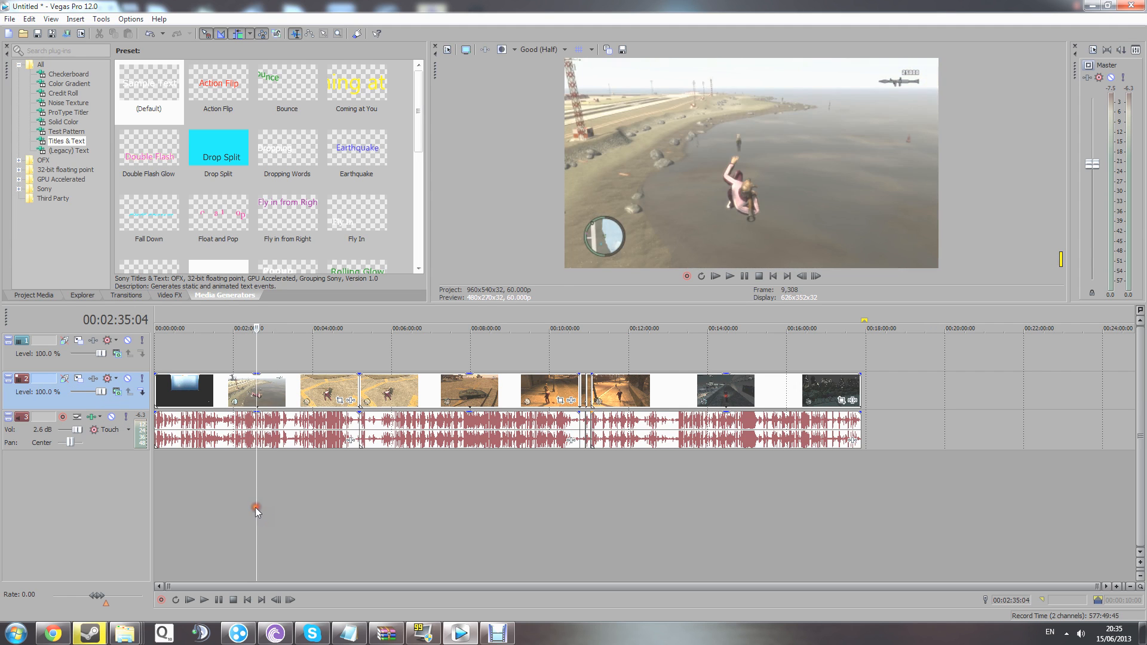
left_click(344, 504)
left_click(362, 504)
left_click(583, 465)
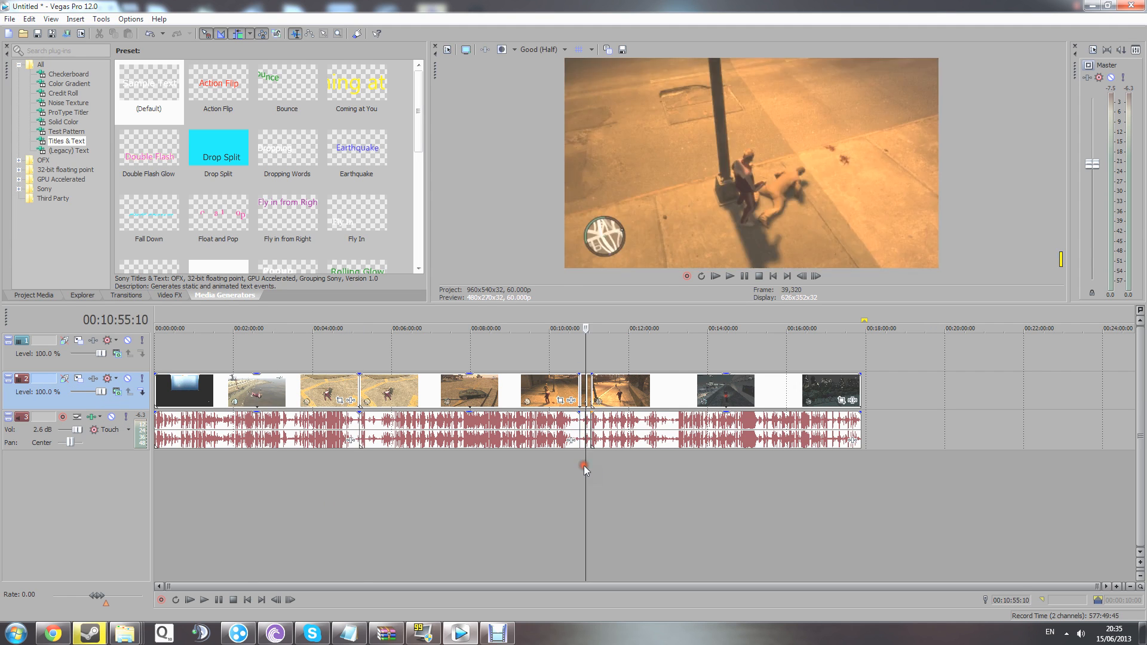
Select the time range from 00:07:49:00 to 00:08:54:09 within the second gameplay clip.
left_click(443, 513)
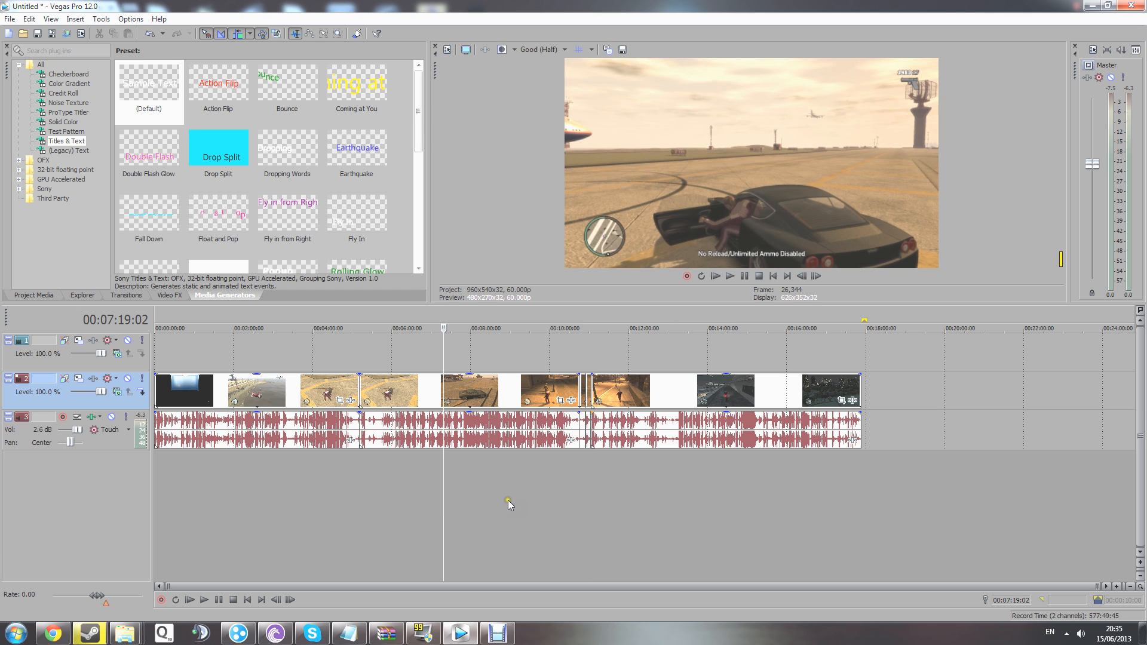
left_click_drag(507, 500, 463, 498)
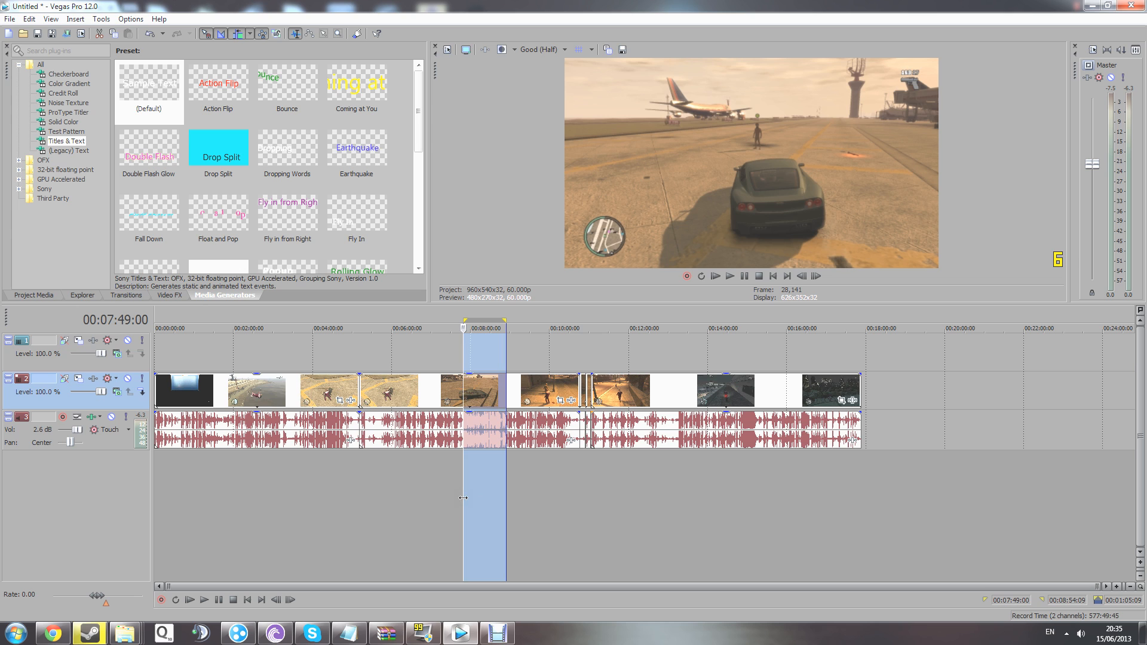
Move the playhead to the cut between the first two gameplay clips at 00:05:11:12 and extend the loop region over all the clips.
left_click(402, 510)
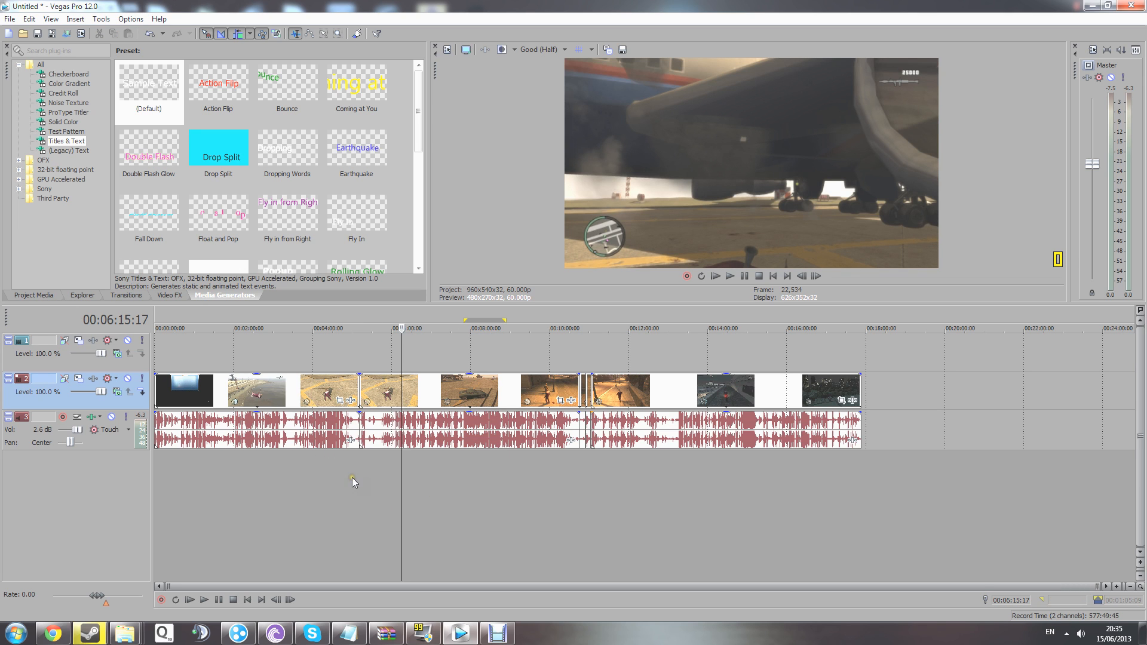
left_click_drag(358, 479, 360, 479)
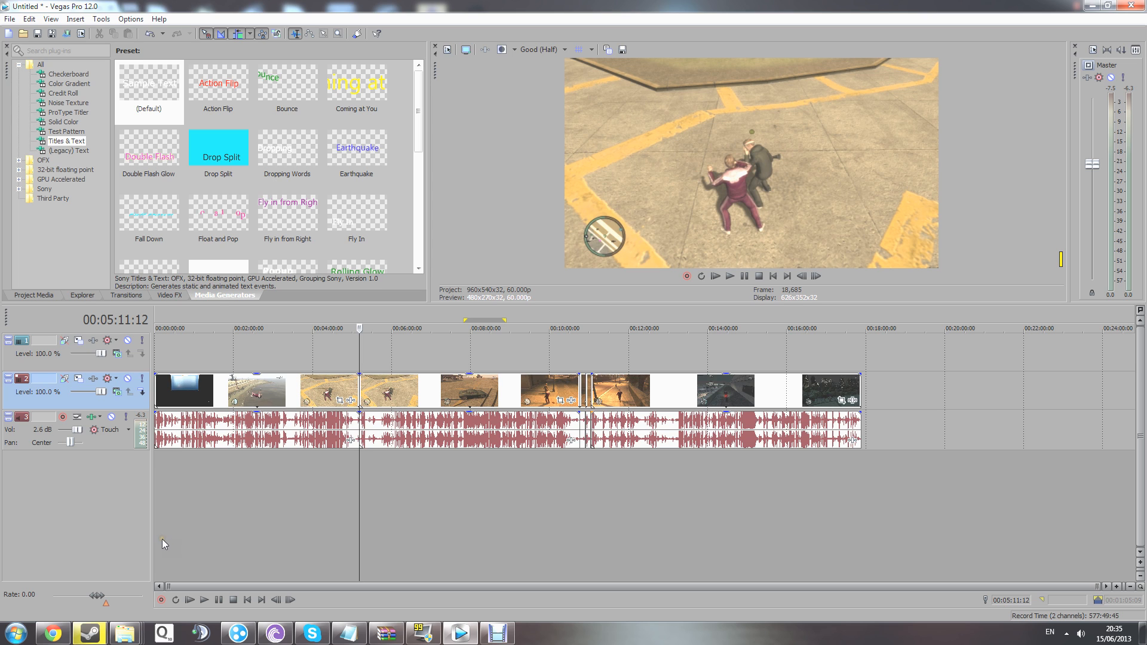
left_click(498, 634)
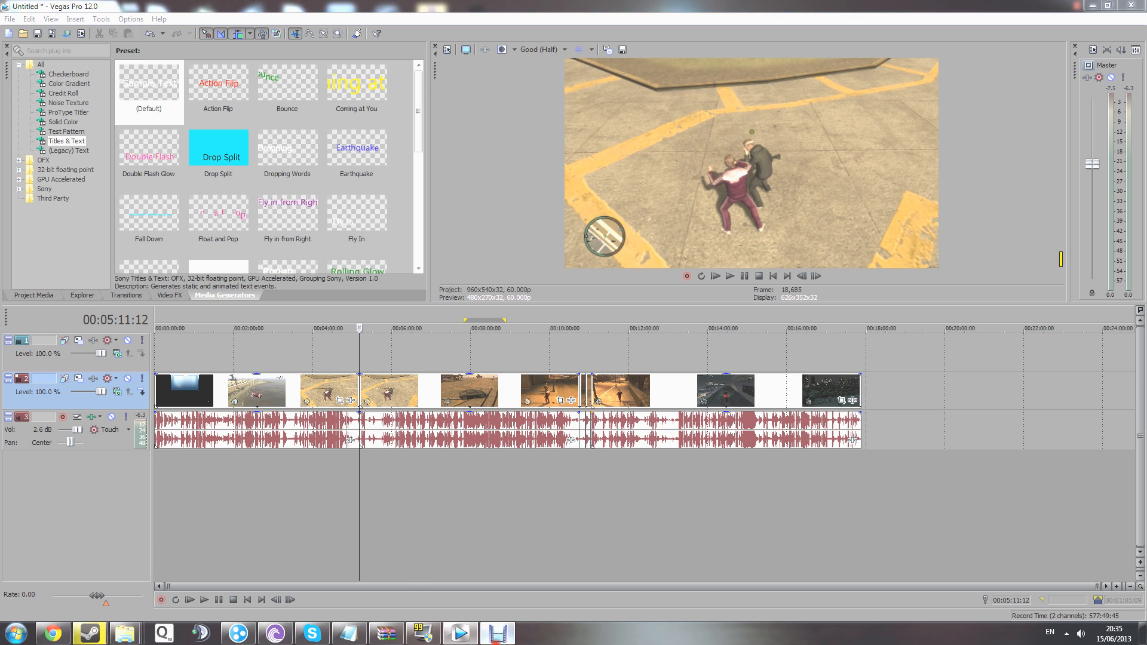
left_click(449, 586)
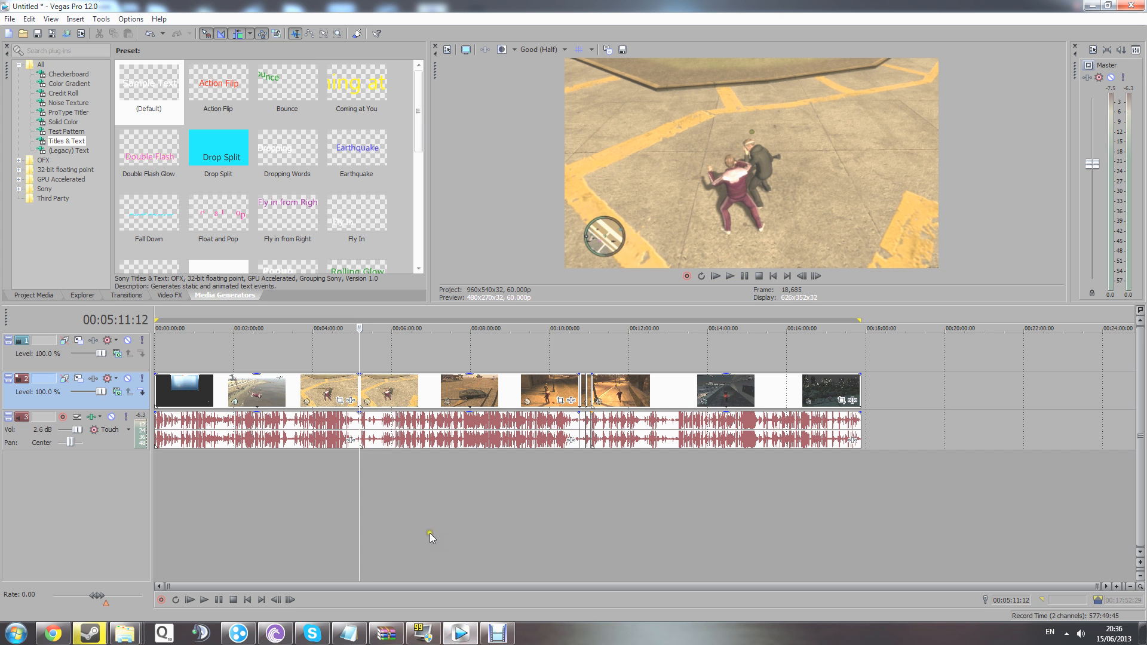
Insert a new empty video track above the existing tracks.
right_click(117, 494)
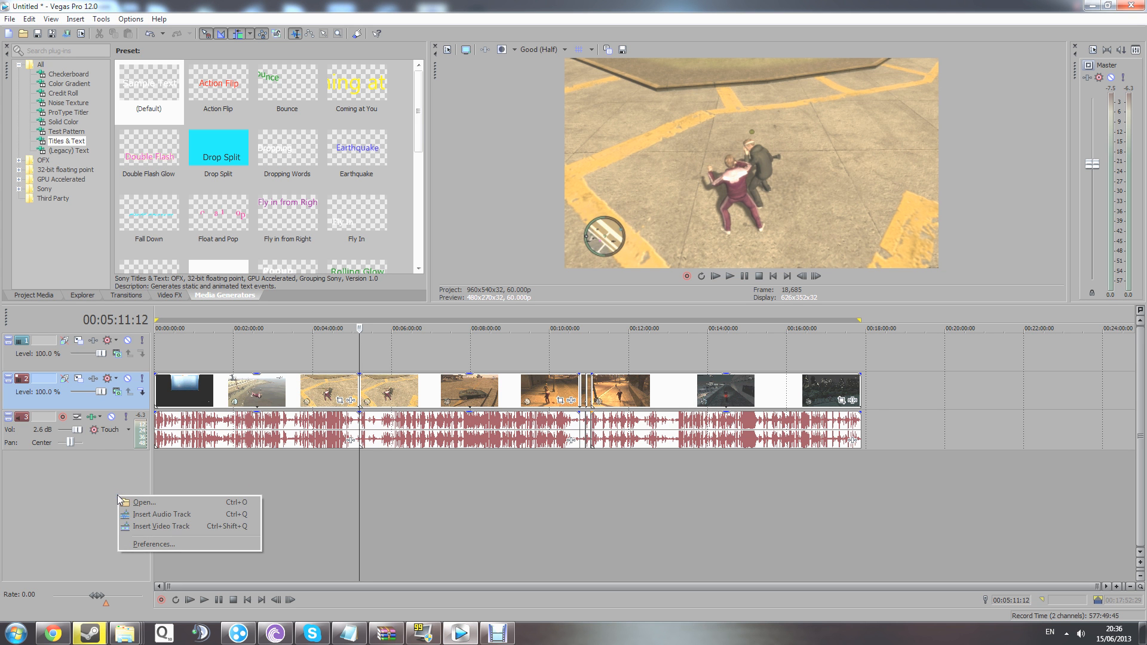
right_click(96, 471)
right_click(65, 482)
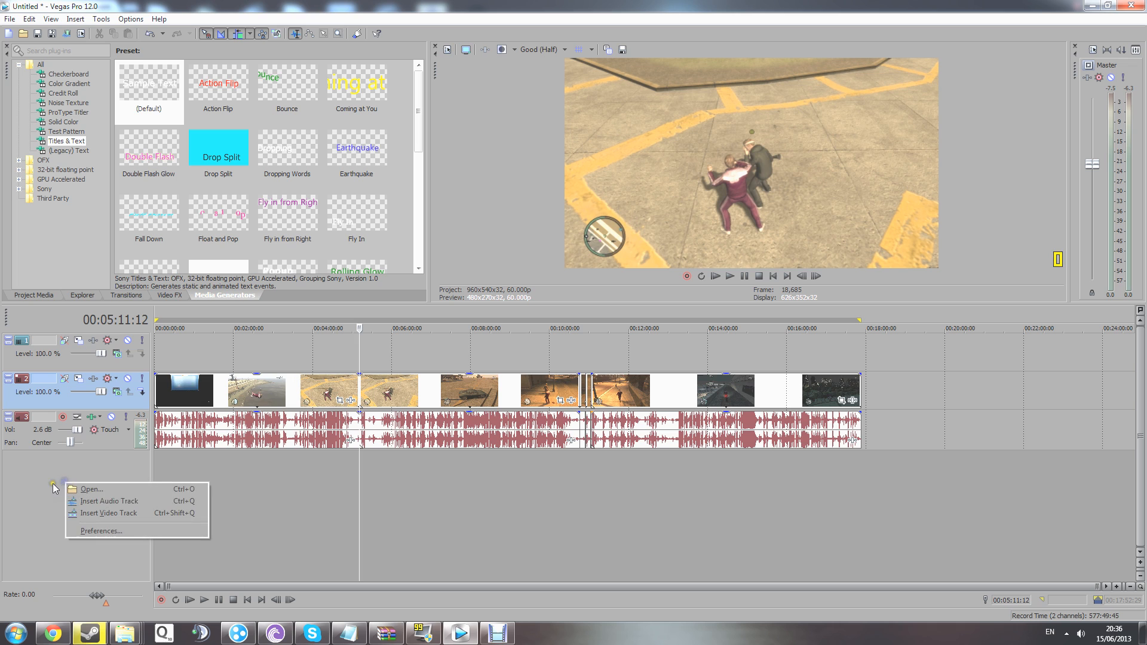
left_click(112, 513)
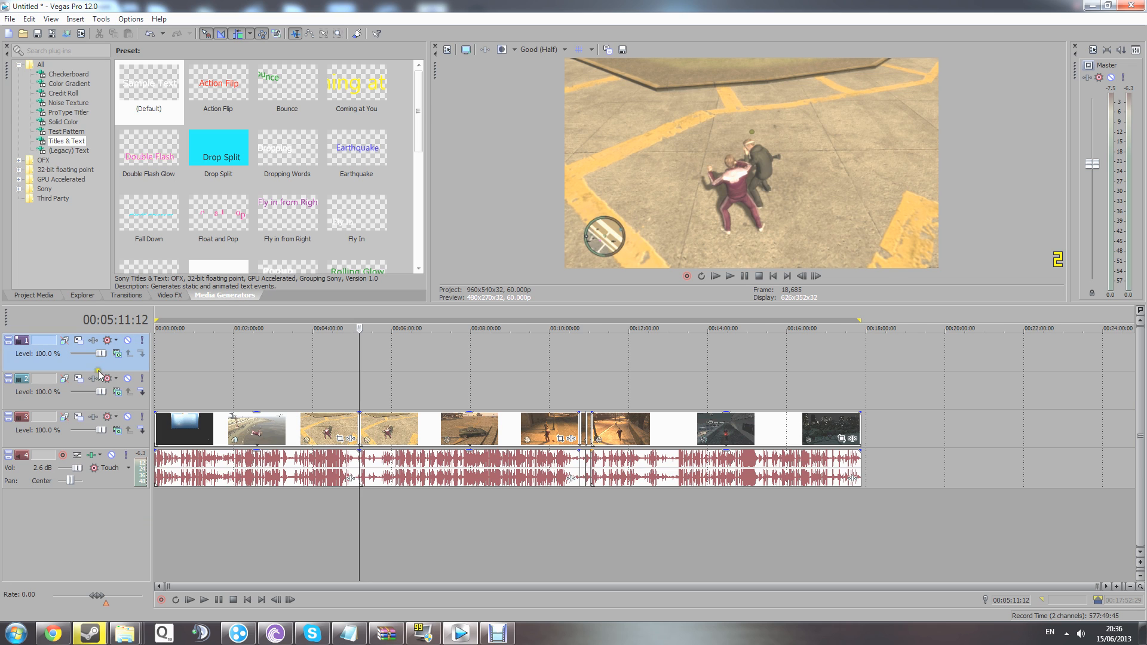
Add a default Titles & Text event at the start of the uppermost video track, close its generator settings and delete the event.
left_click_drag(156, 90, 151, 352)
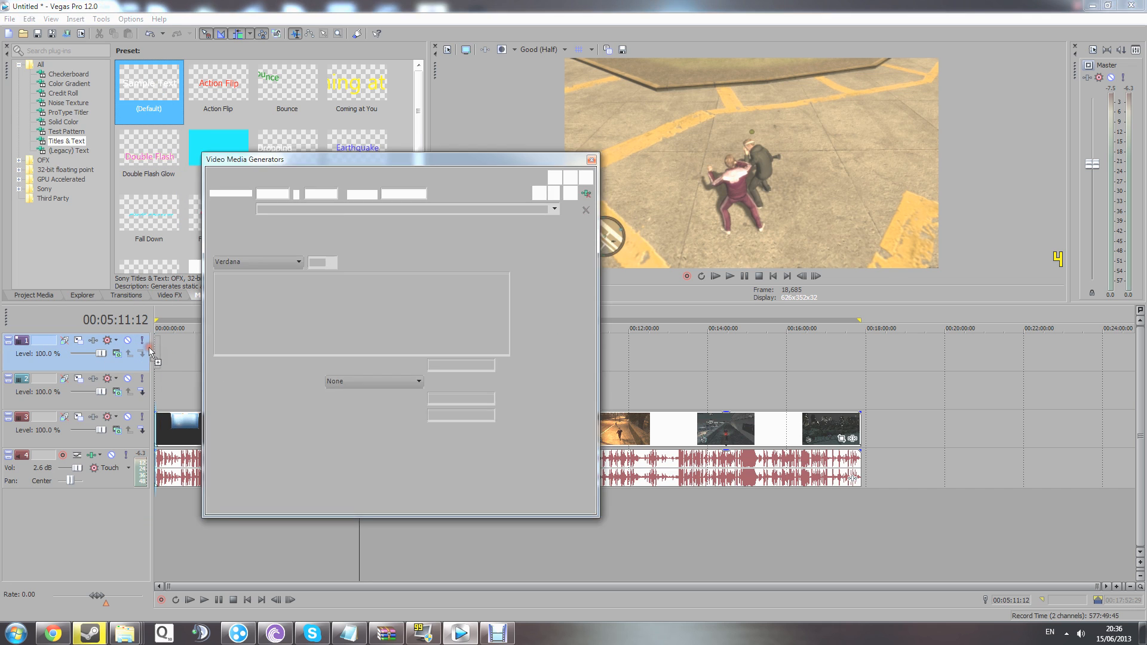
left_click(592, 159)
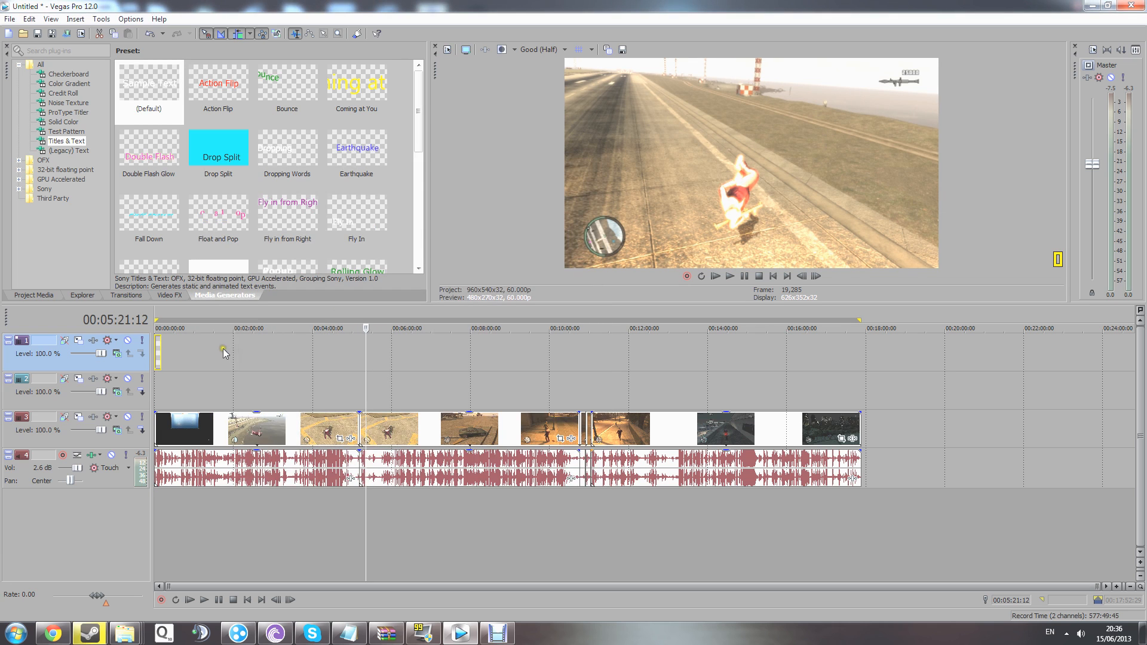
left_click(160, 353)
key("Delete")
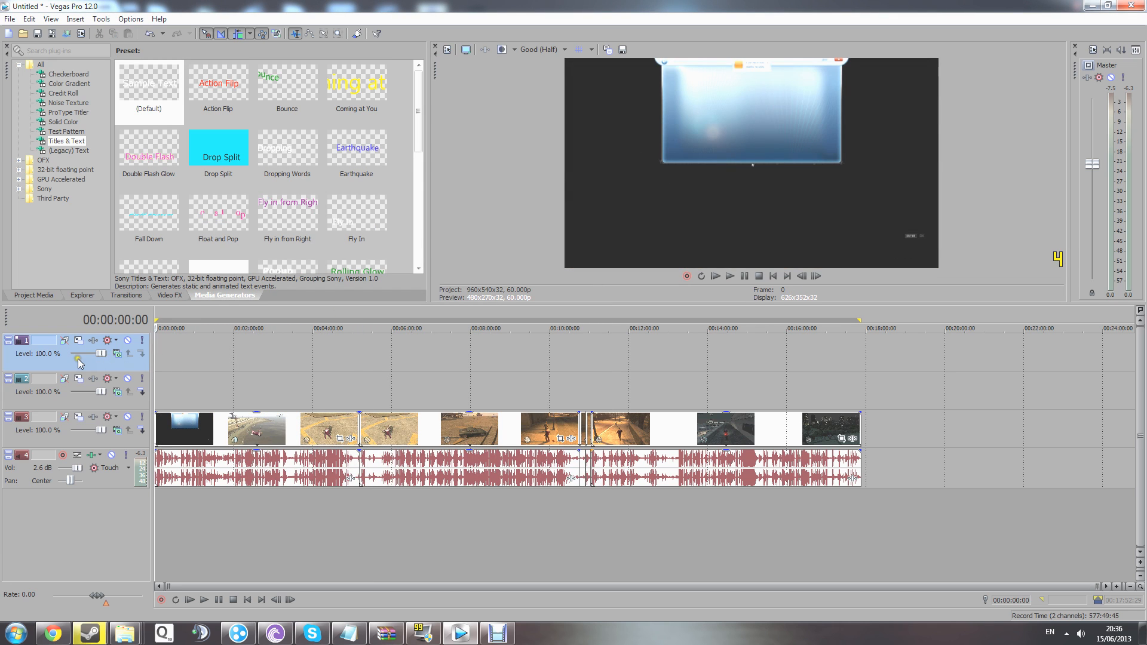
Delete the two empty video tracks above the gameplay track.
left_click(78, 358)
key("Delete")
left_click(78, 358)
key("Delete")
Create a video track below the audio by placing a default Titles & Text event there, and delete the title event.
left_click_drag(138, 99, 156, 432)
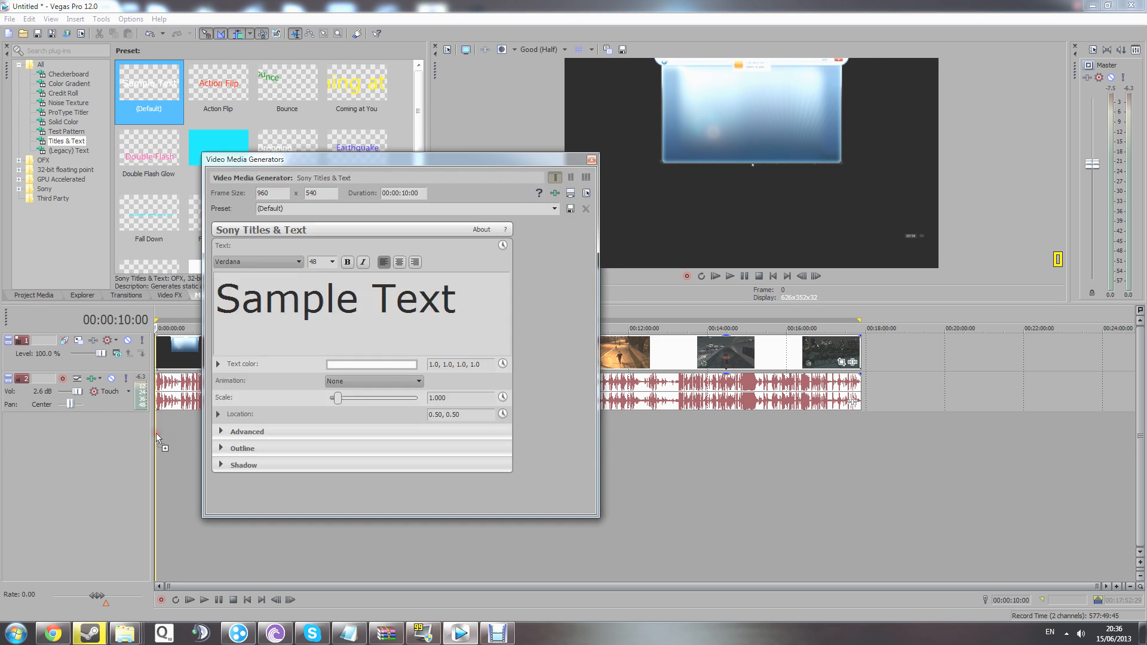
left_click(155, 464)
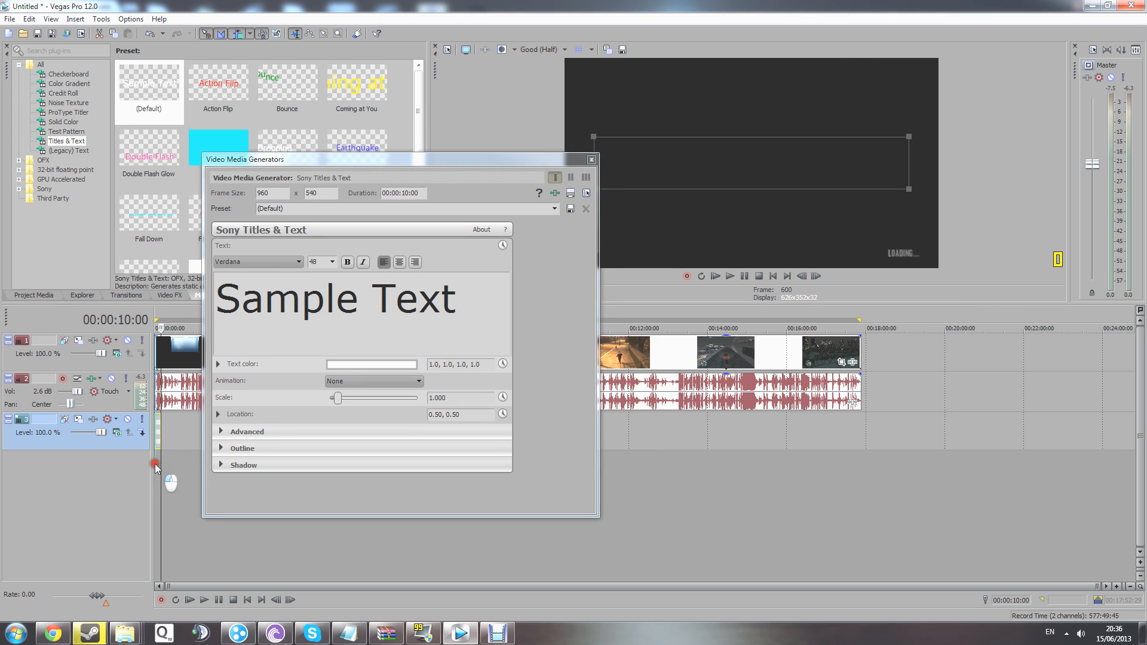
left_click(591, 160)
left_click(159, 427)
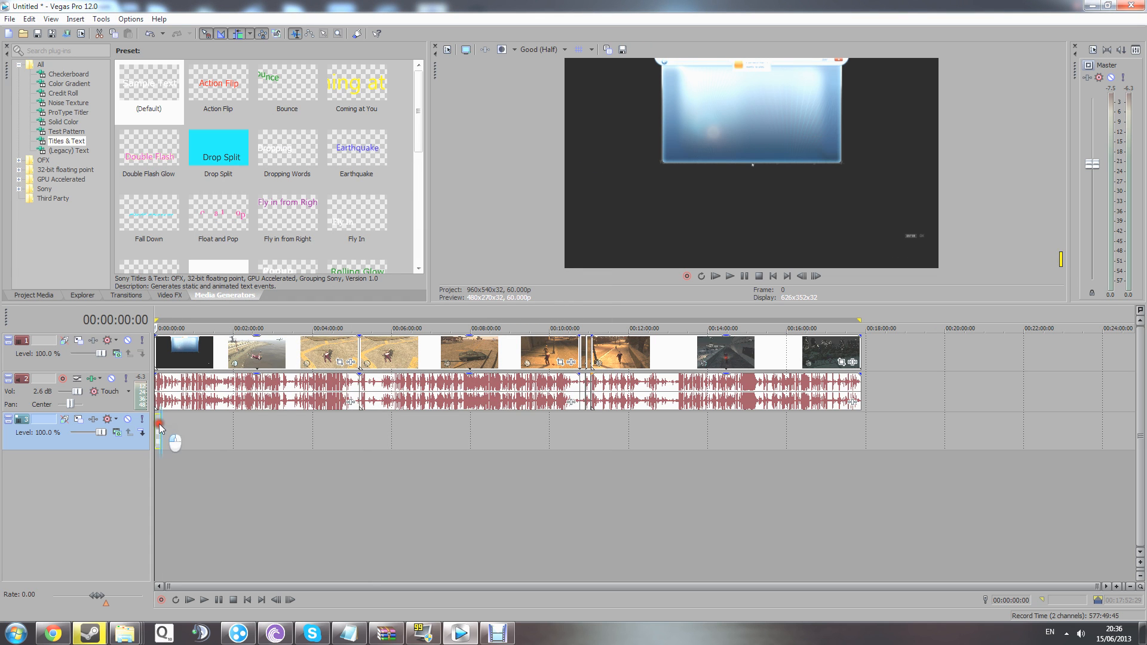
key("Delete")
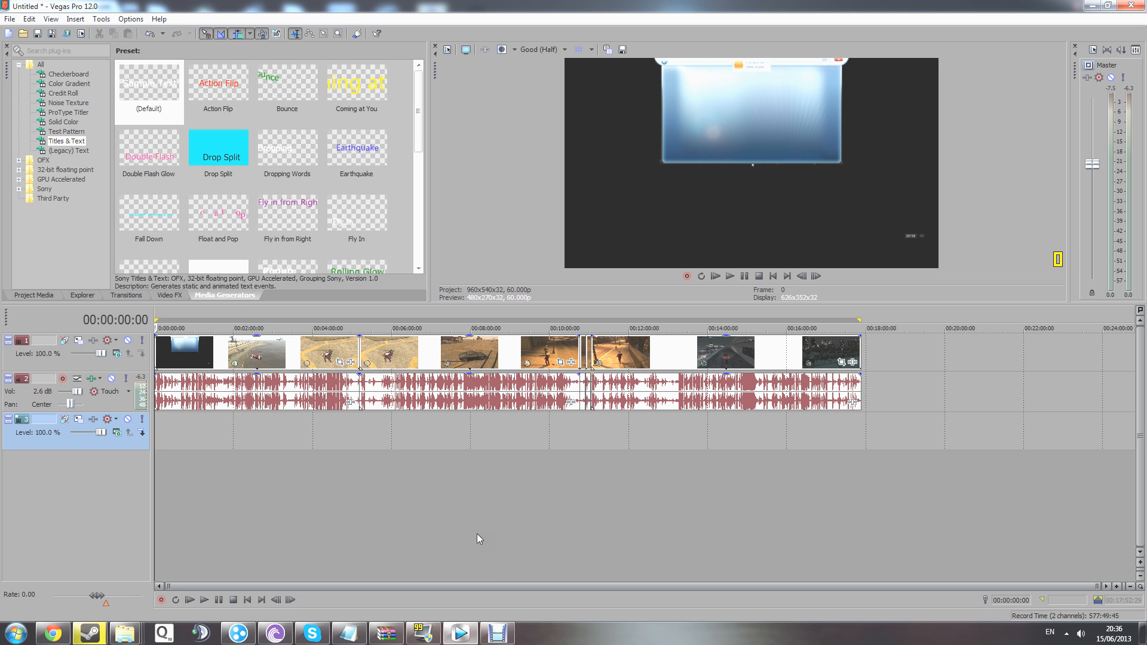
Fade out the audio at the end of the second gameplay clip, trying 00:00:24:00 and 00:01:01:06 before shortening it to about 2 seconds.
left_click(581, 494)
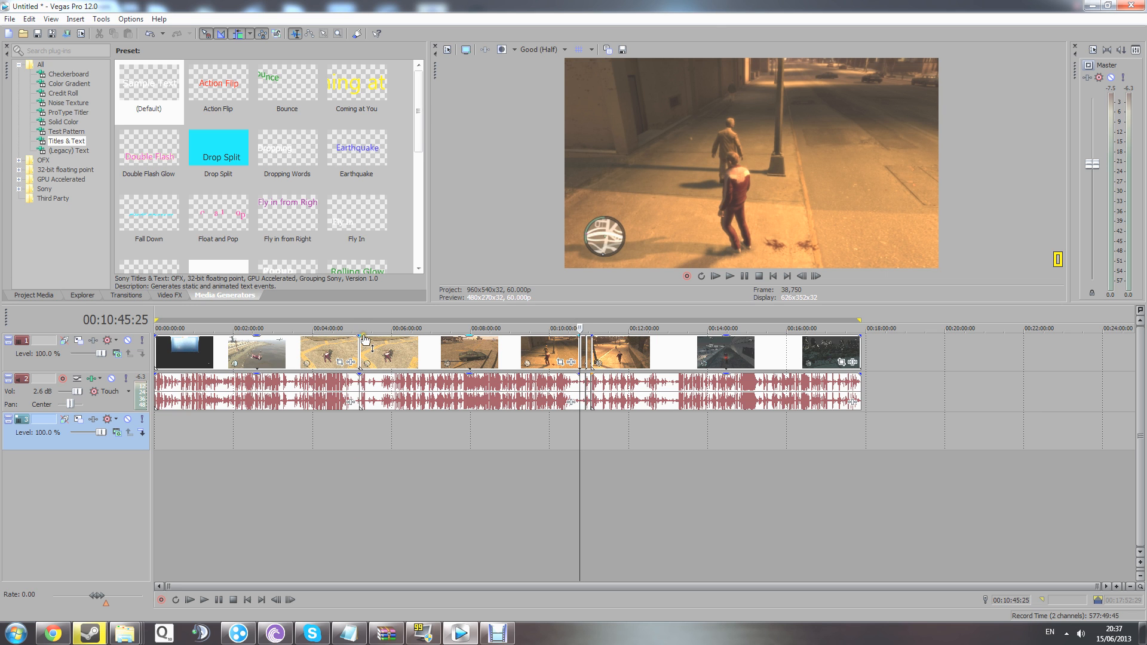
scroll(390, 417, "up", 4)
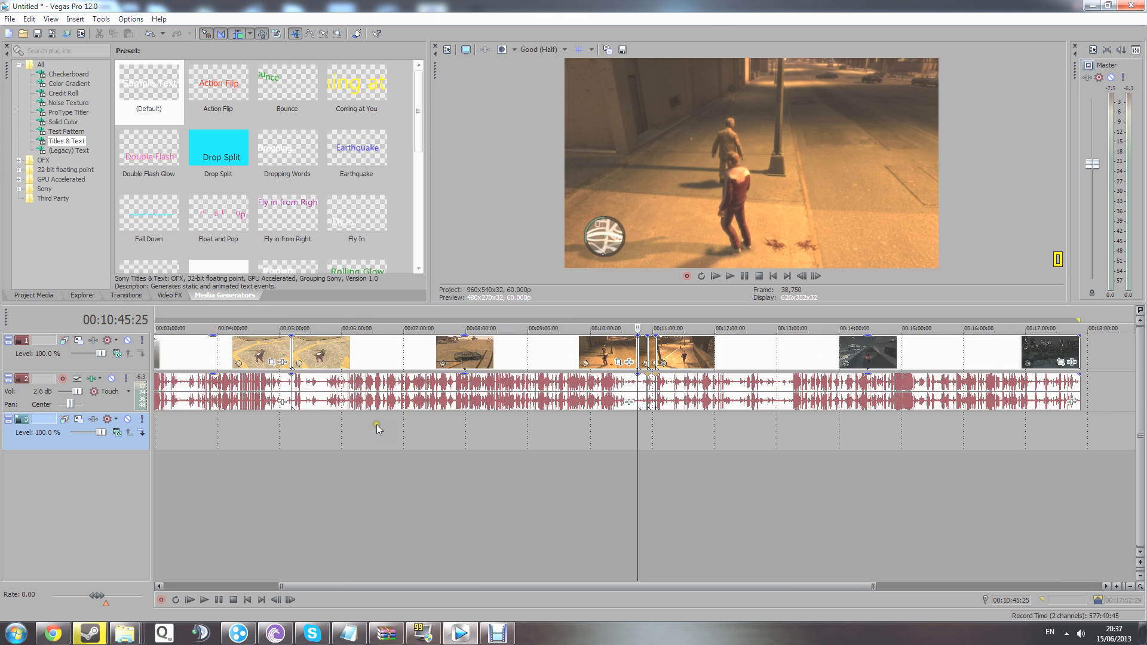
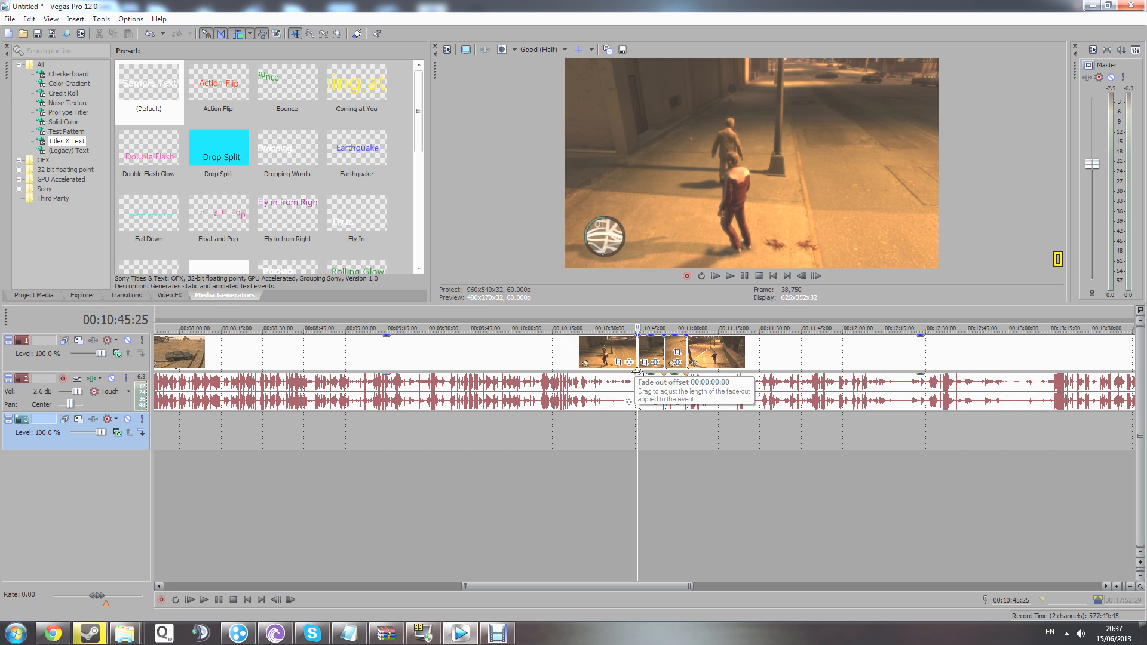
left_click_drag(637, 372, 570, 399)
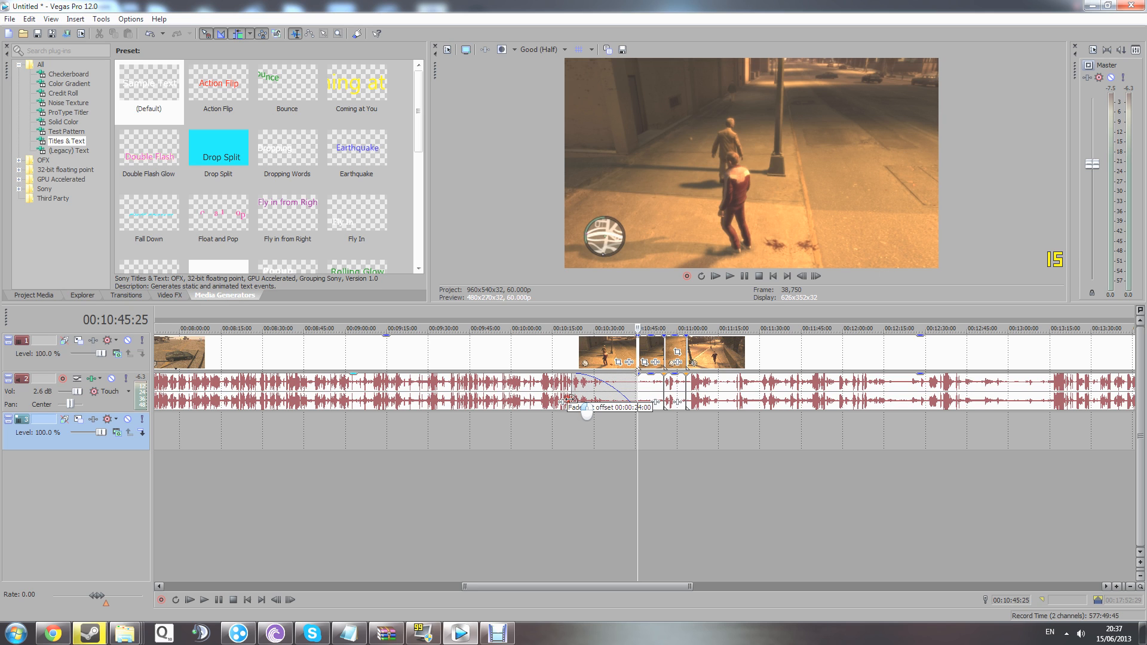
left_click_drag(570, 400, 468, 413)
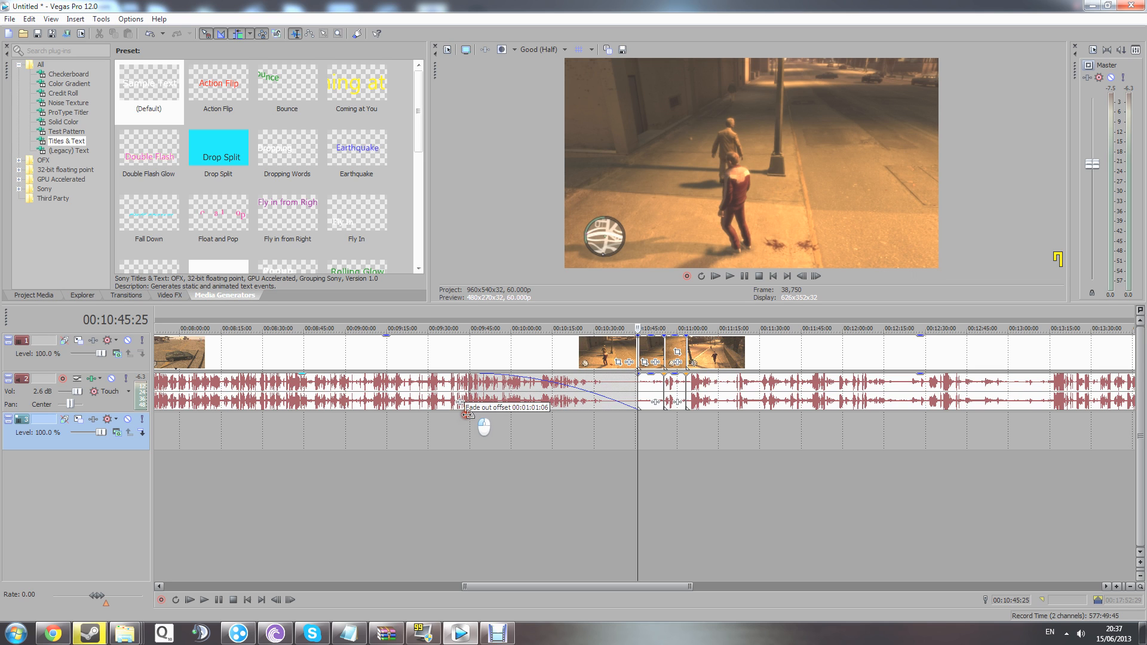
left_click_drag(467, 413, 631, 401)
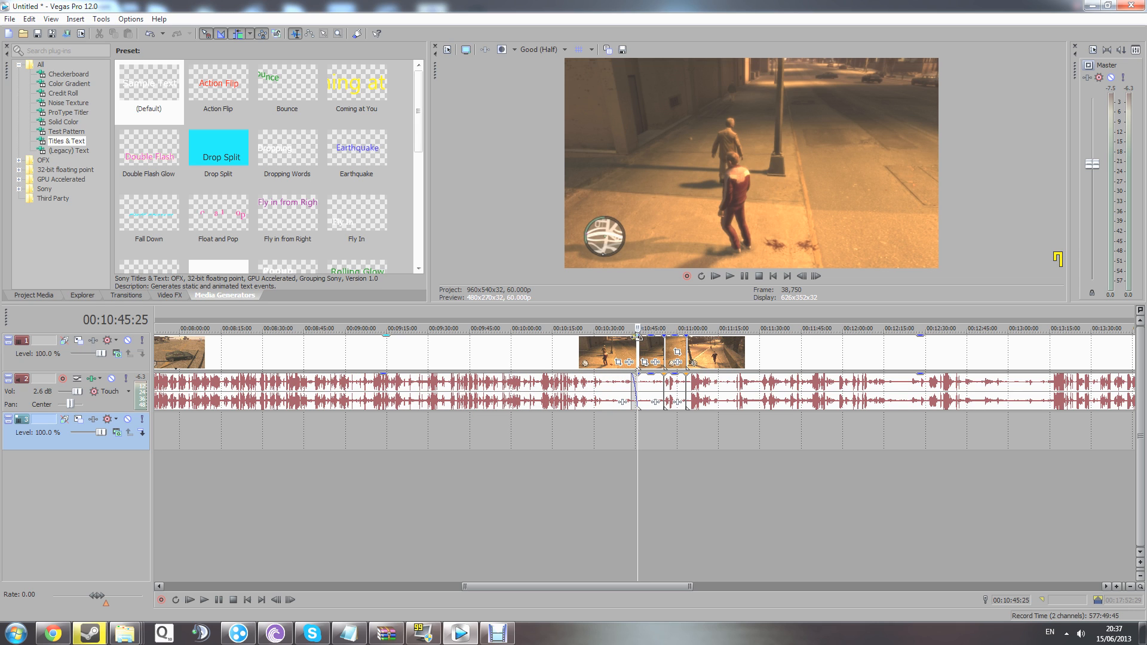
Add a short fade-out to the video at the end of the second gameplay clip and play the faded ending.
left_click_drag(637, 336, 630, 339)
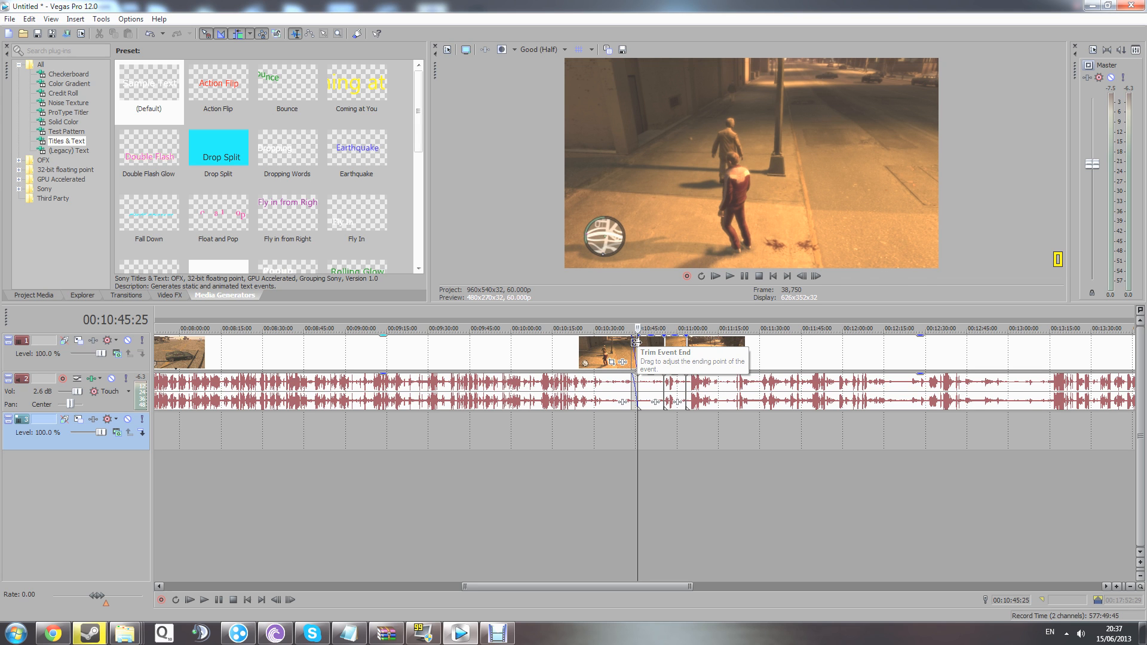
scroll(655, 469, "down", 6)
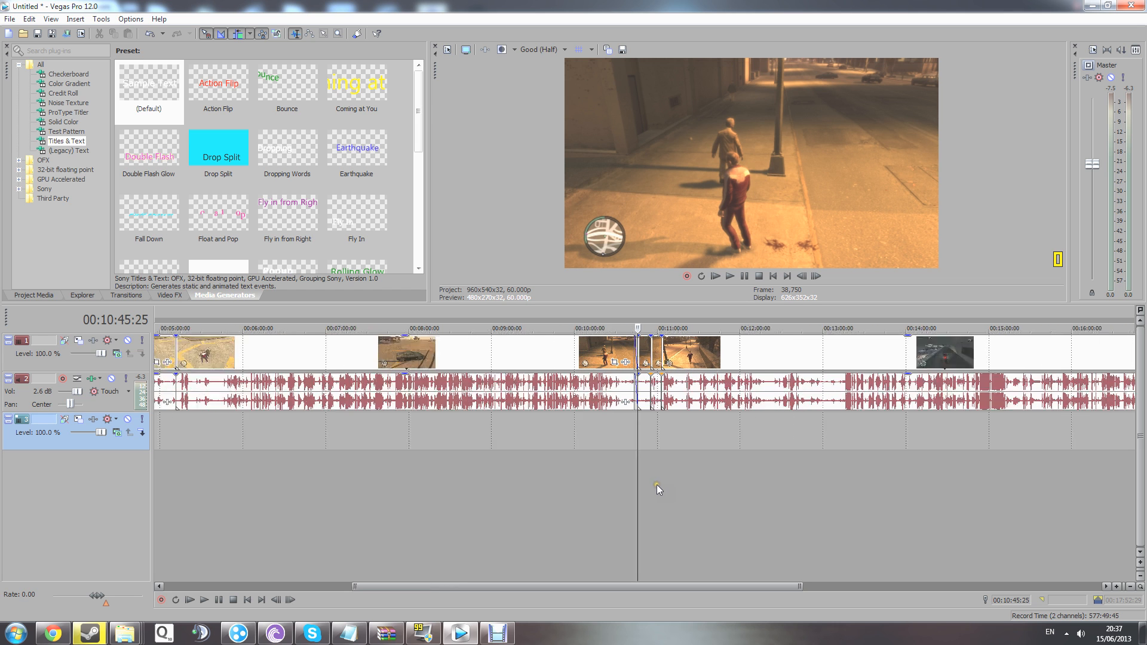
scroll(621, 442, "up", 6)
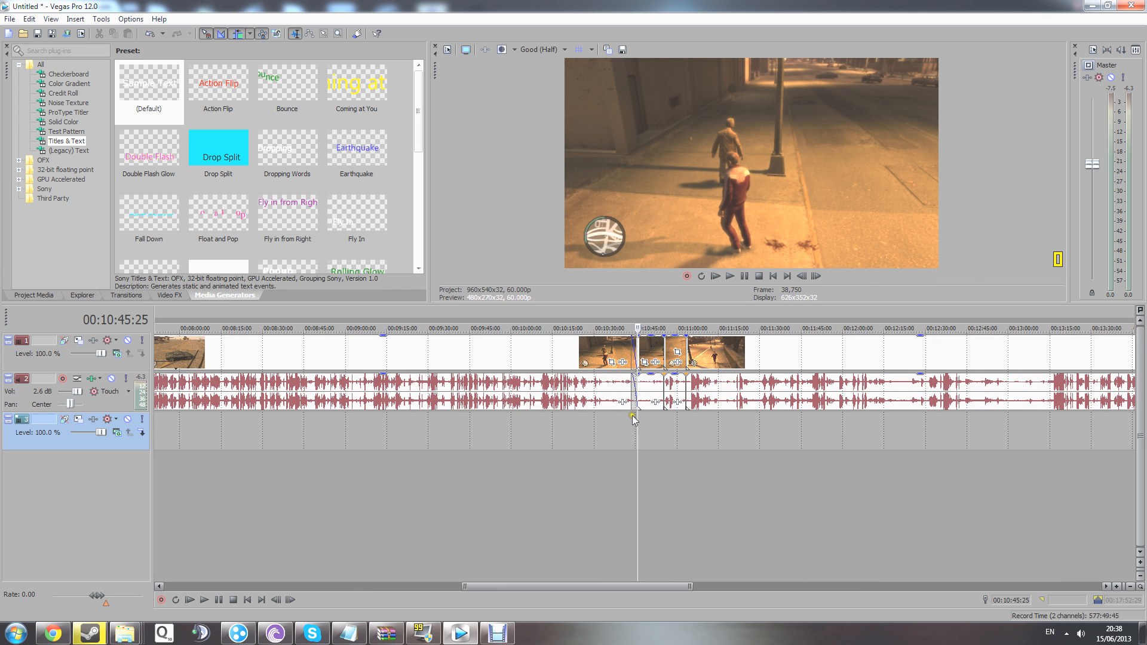
left_click(629, 416)
key("space")
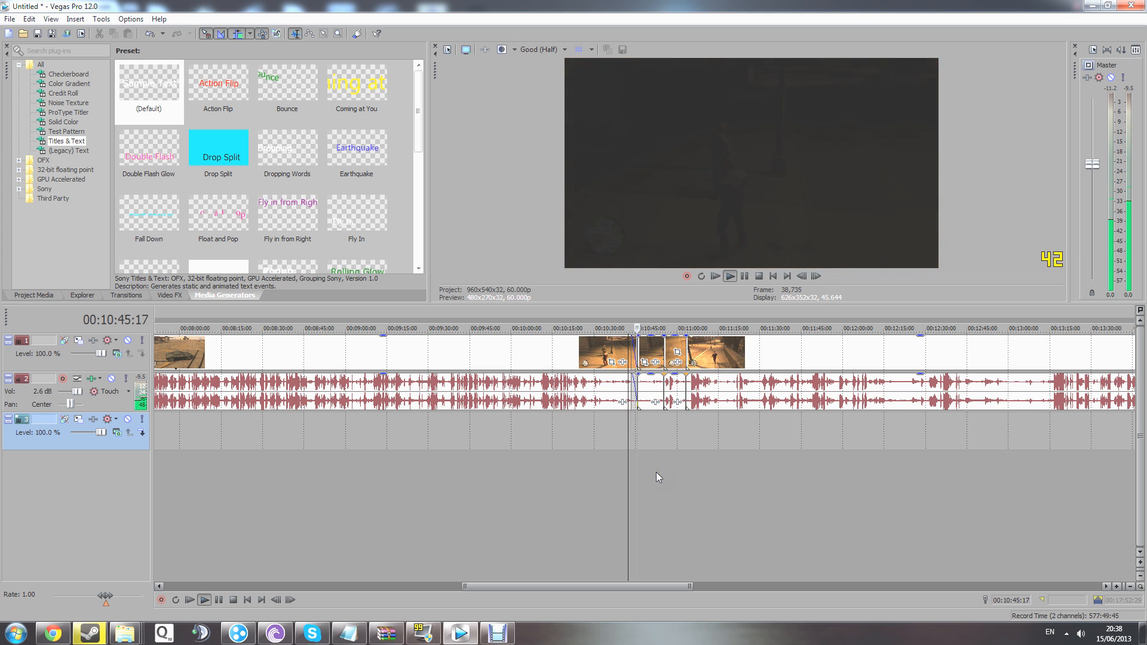
key("Return")
Delete all the clips that follow the faded second gameplay clip, along with their audio.
left_click(649, 348)
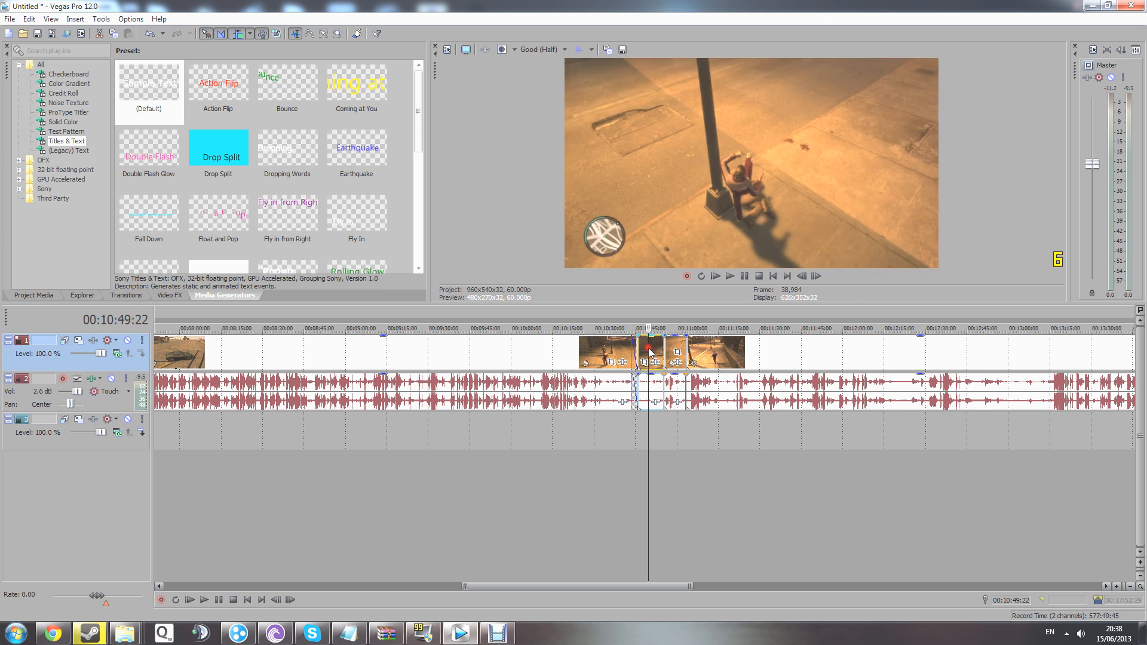
key("Delete")
left_click(644, 349)
key("Delete")
left_click(645, 346)
key("Delete")
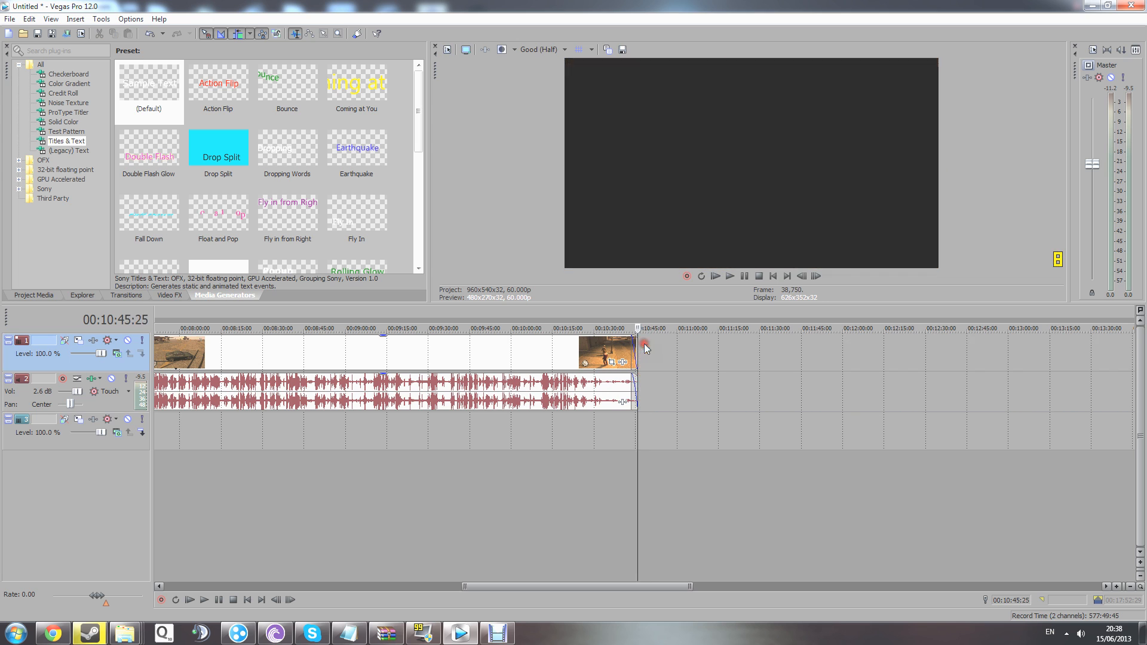
Check the faded ending from 00:10:43:00 and select the footage's whole time range from 00:00:00:00 to 00:10:45:25.
left_click(628, 439)
scroll(632, 441, "up", 6)
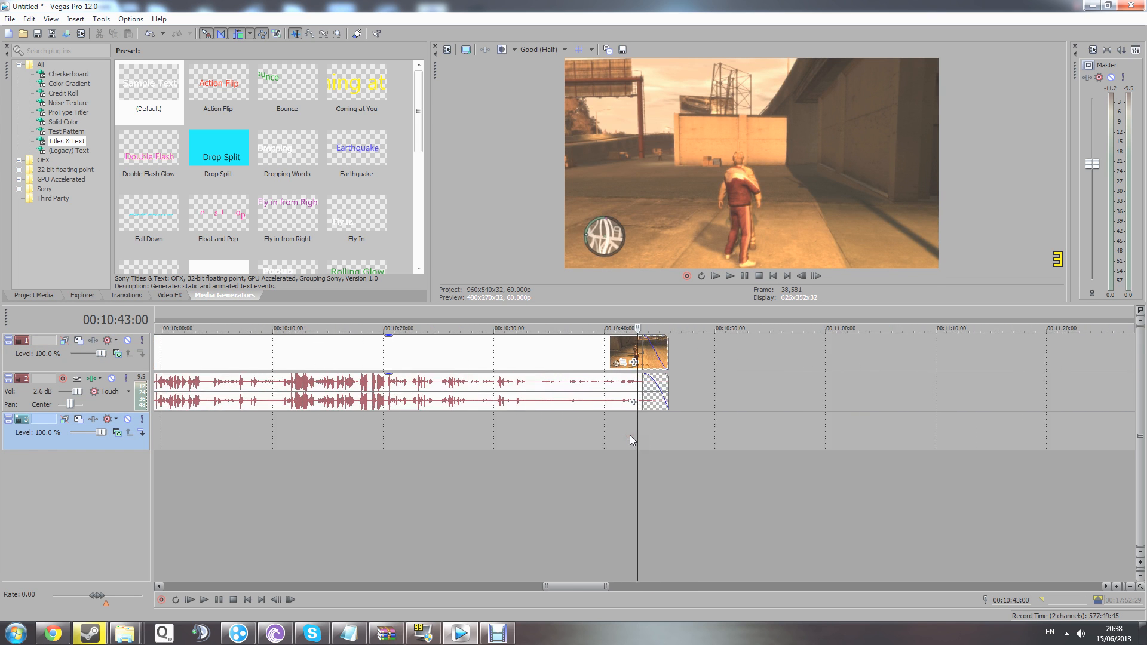
scroll(635, 441, "down", 10)
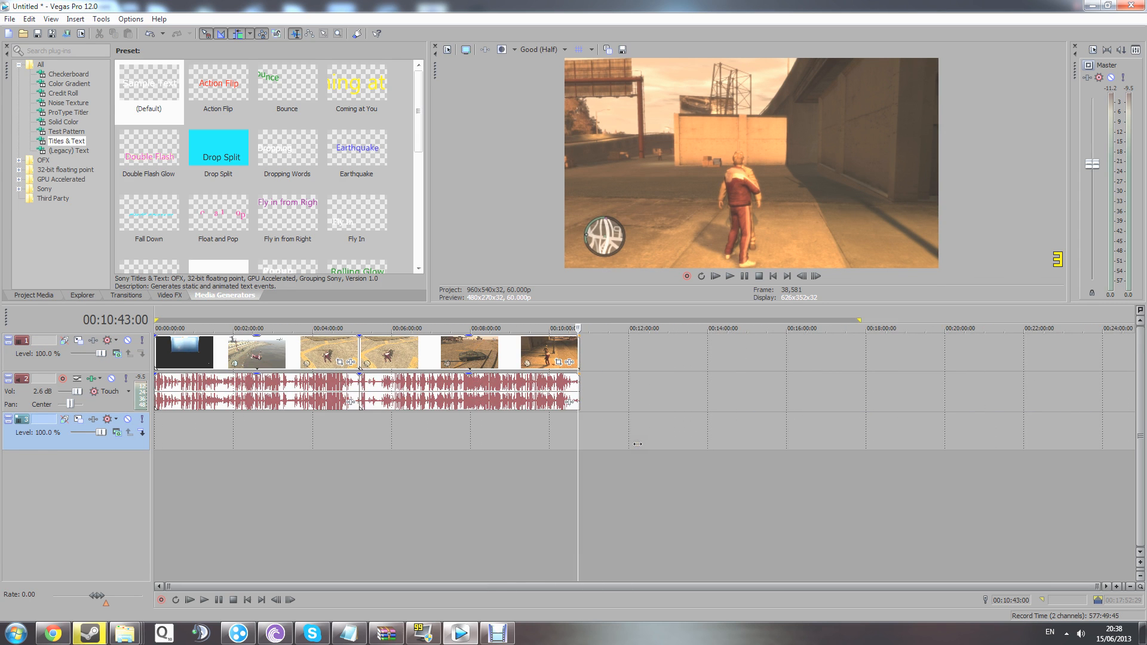
scroll(588, 428, "up", 3)
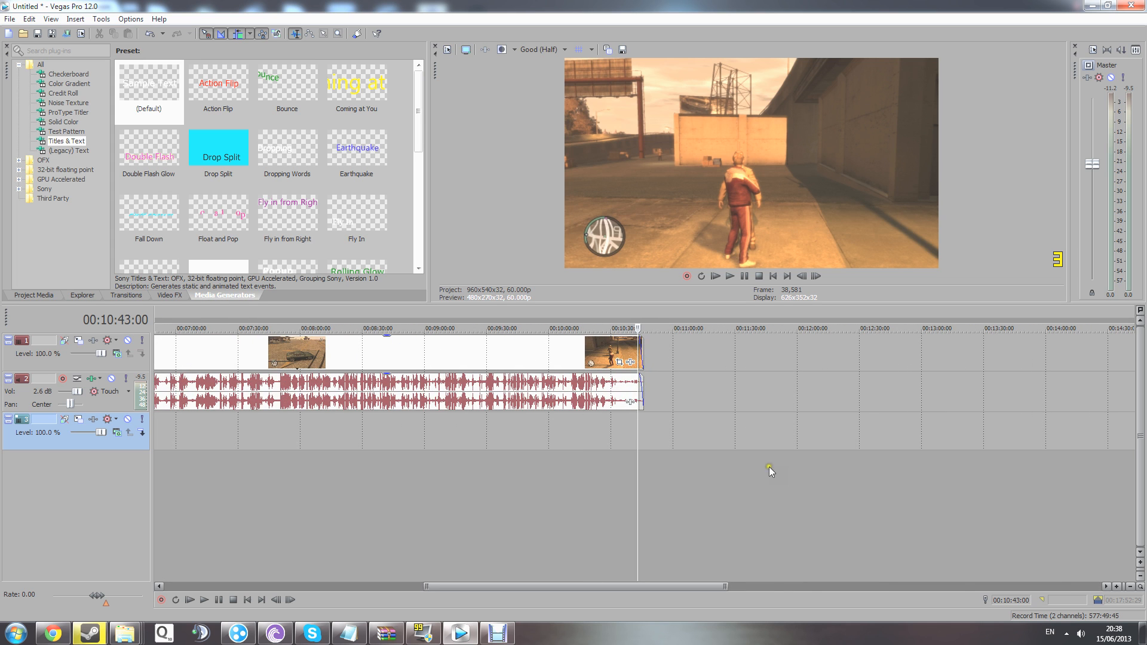
scroll(551, 435, "down", 2)
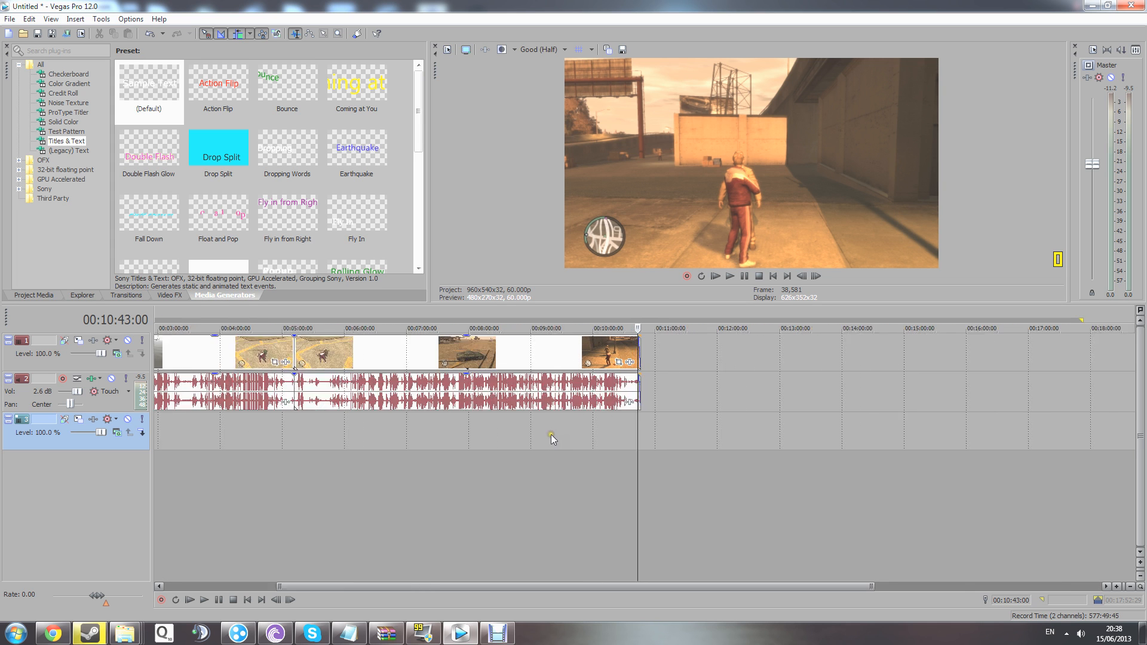
scroll(551, 435, "down", 2)
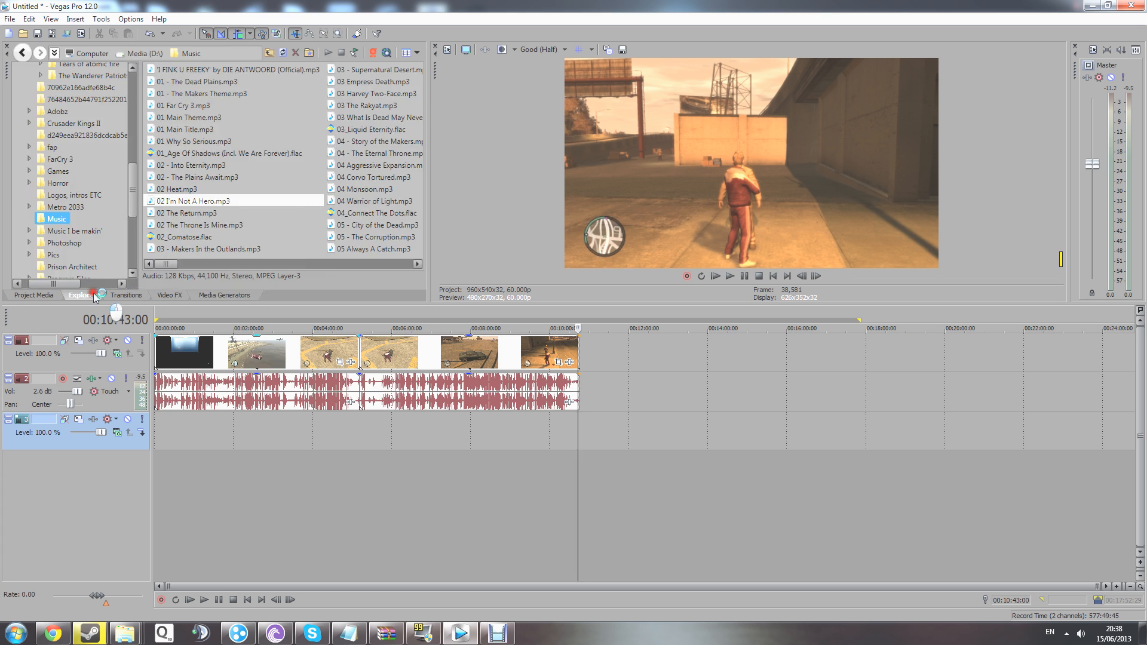
double_click(283, 431)
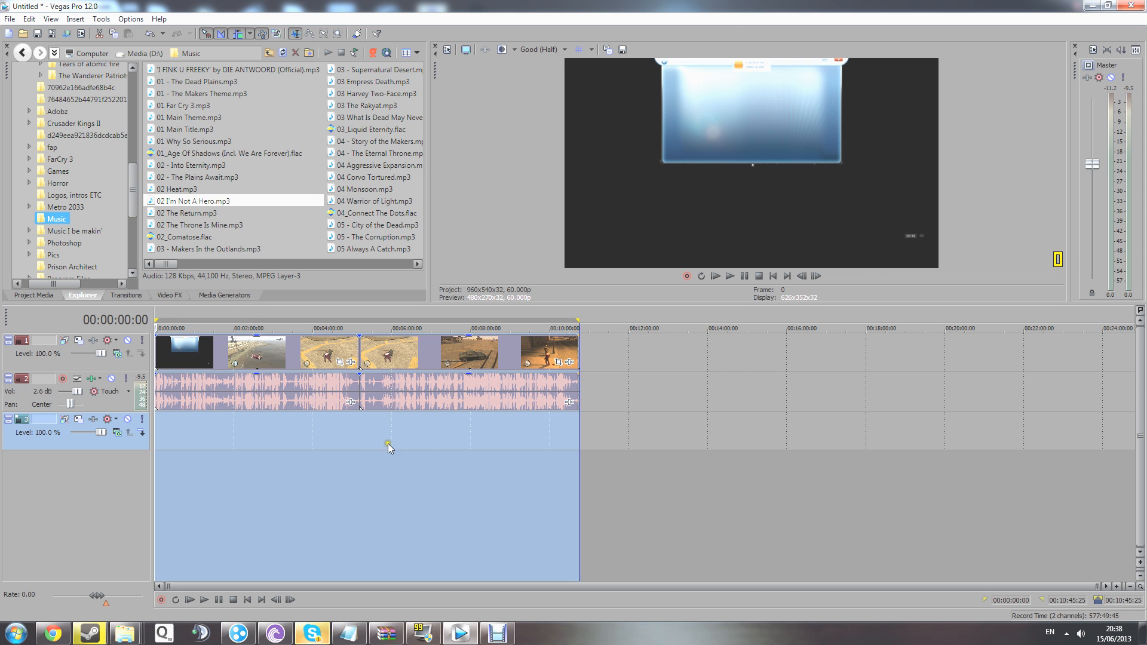
Trim about 30 seconds off the start of the second gameplay clip at the 00:05:11:12 cut and decline the incoming Skype call.
left_click(358, 442)
scroll(359, 442, "up", 3)
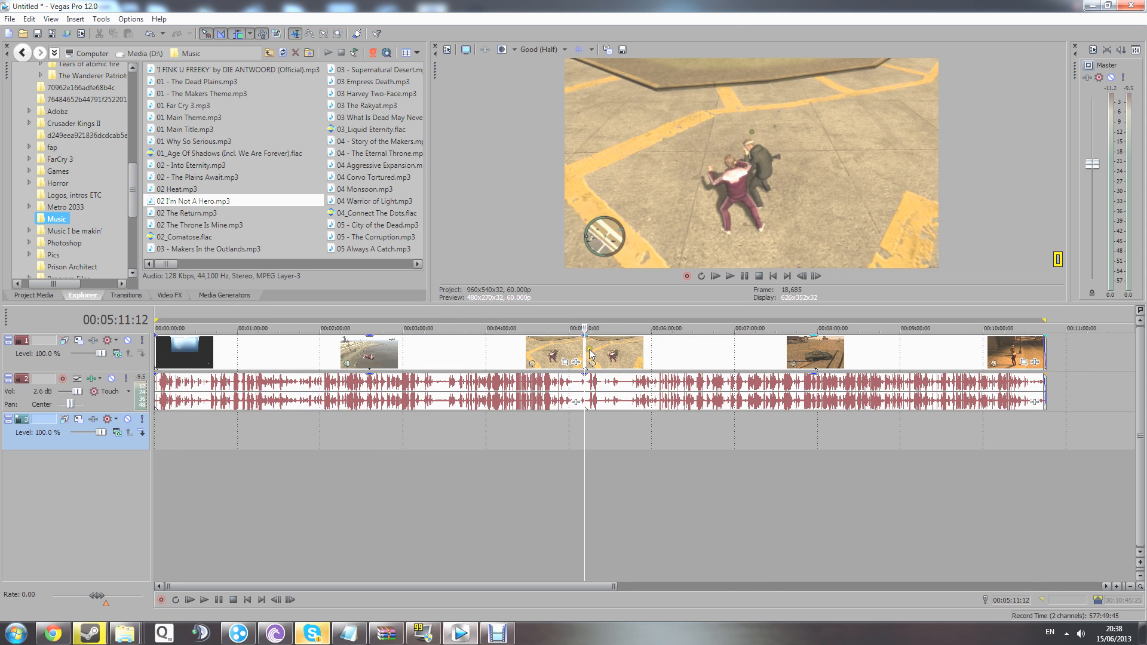
left_click_drag(587, 350, 632, 352)
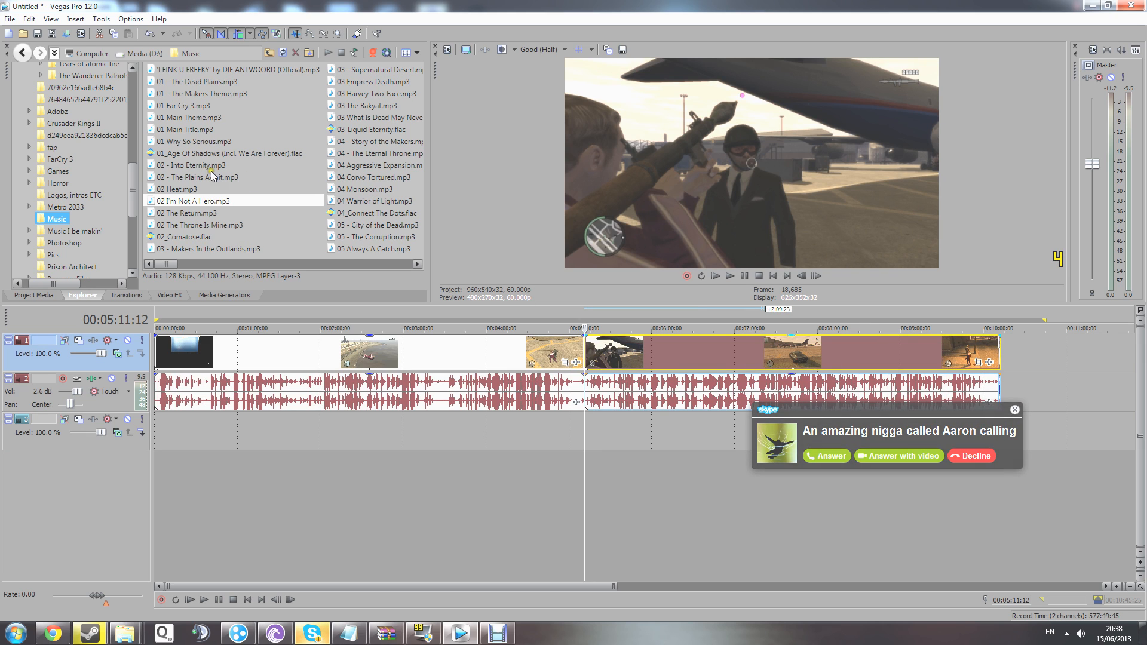
left_click(968, 457)
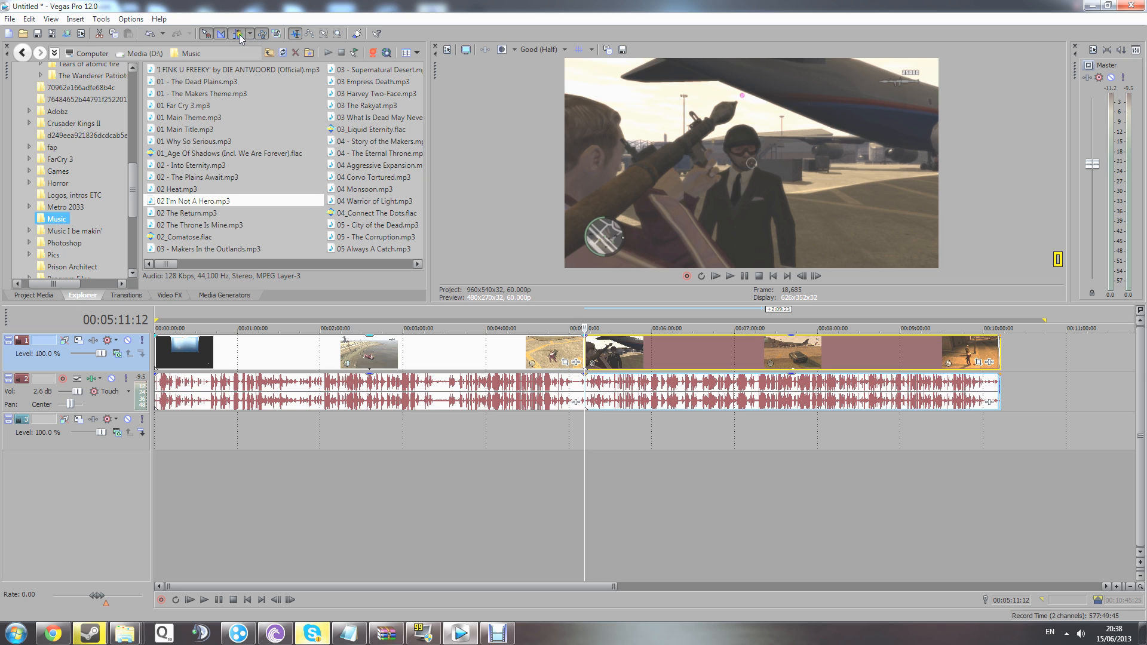
Move the second gameplay clip to 00:06:34:01, inspect the gap, and bring the clip back against the first clip's end.
left_click_drag(619, 350, 732, 357)
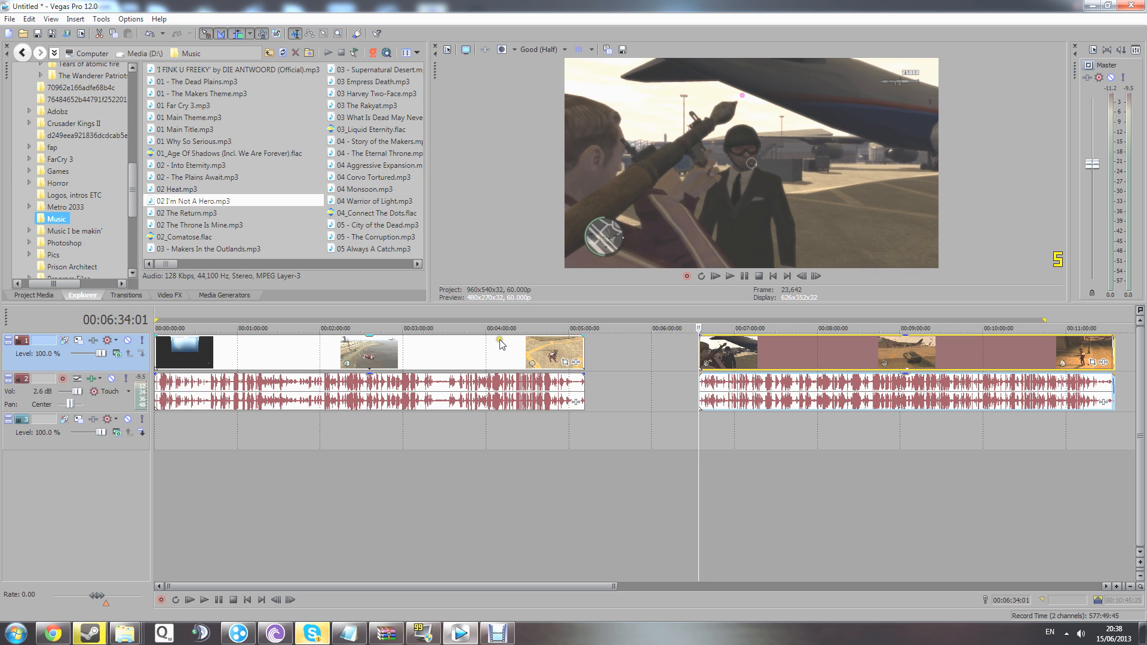
scroll(502, 343, "down", 3)
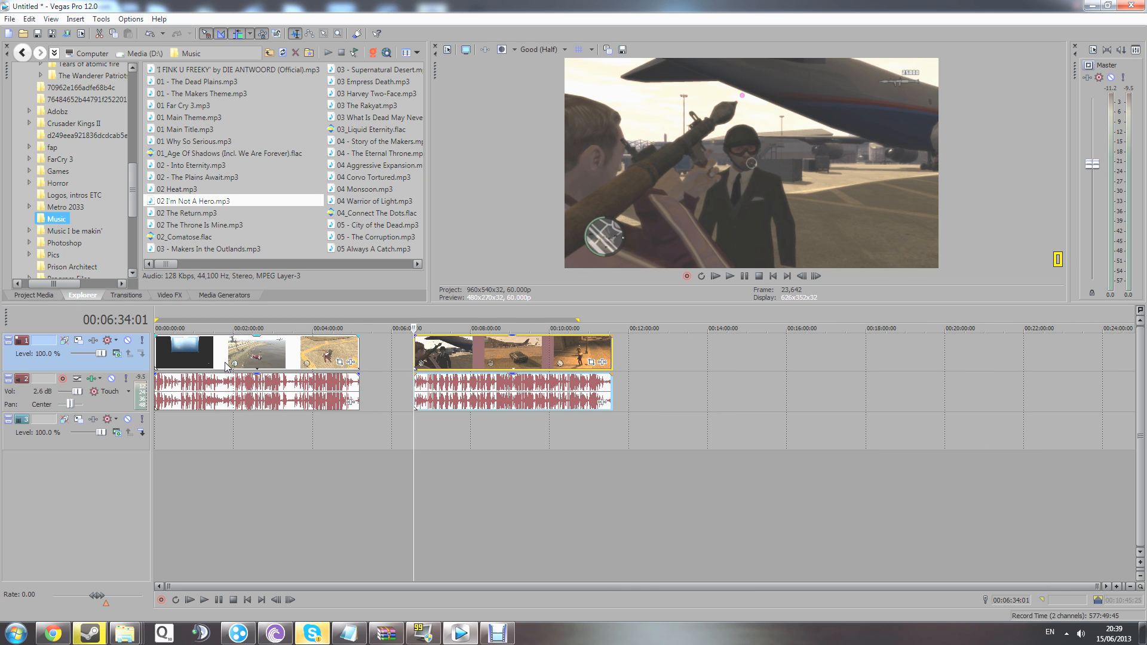
left_click(361, 447)
left_click(417, 442)
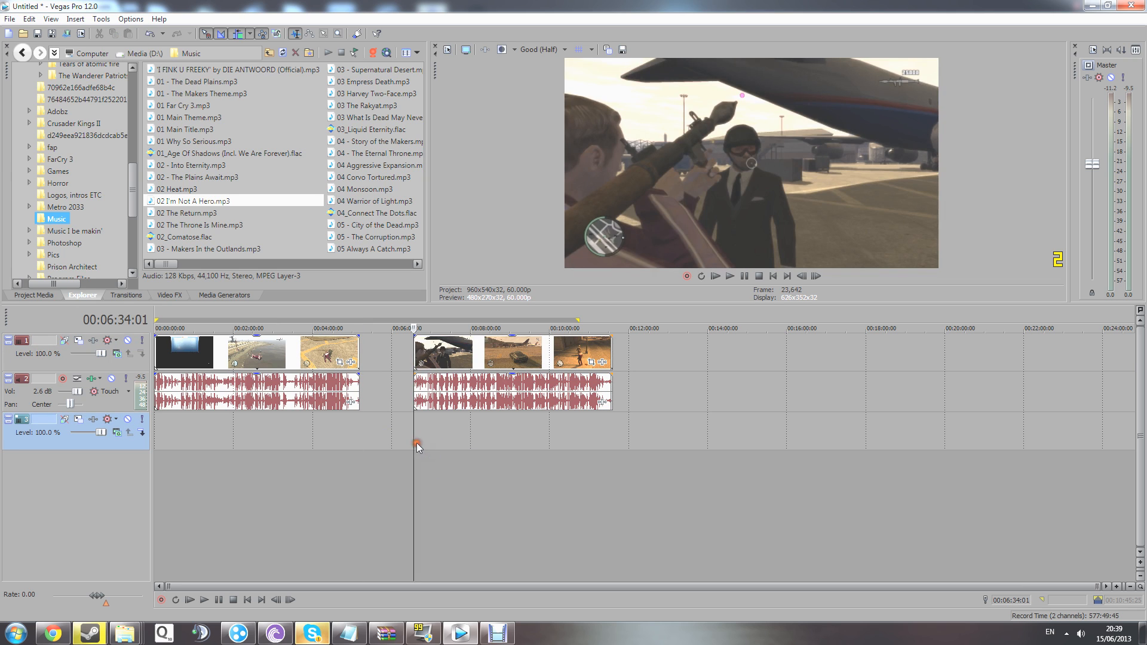
left_click(614, 447)
left_click_drag(446, 354, 395, 357)
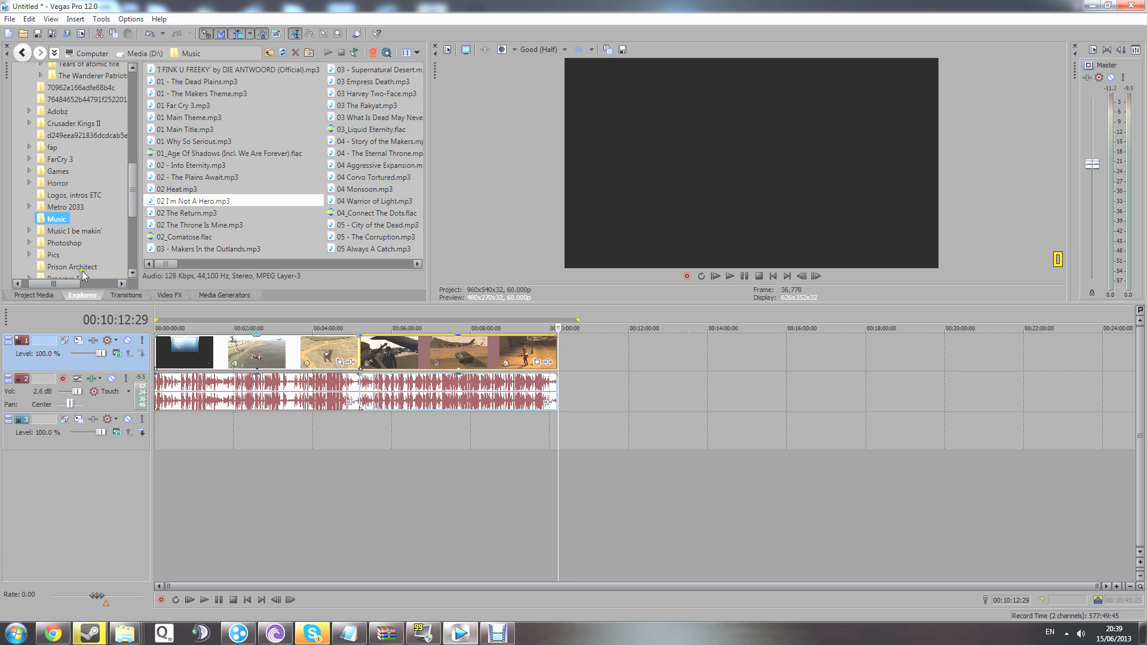
Browse the 3Youtube project folders on the Media drive and open Chivalry's Raw Footage folder.
left_click(55, 173)
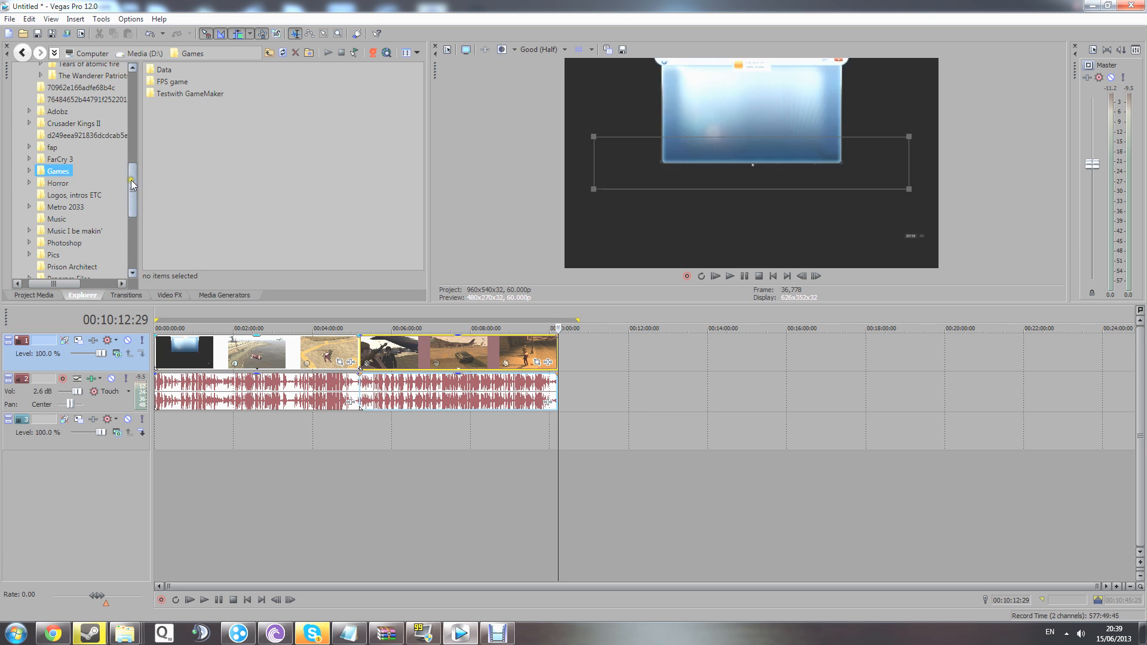
left_click_drag(131, 181, 135, 95)
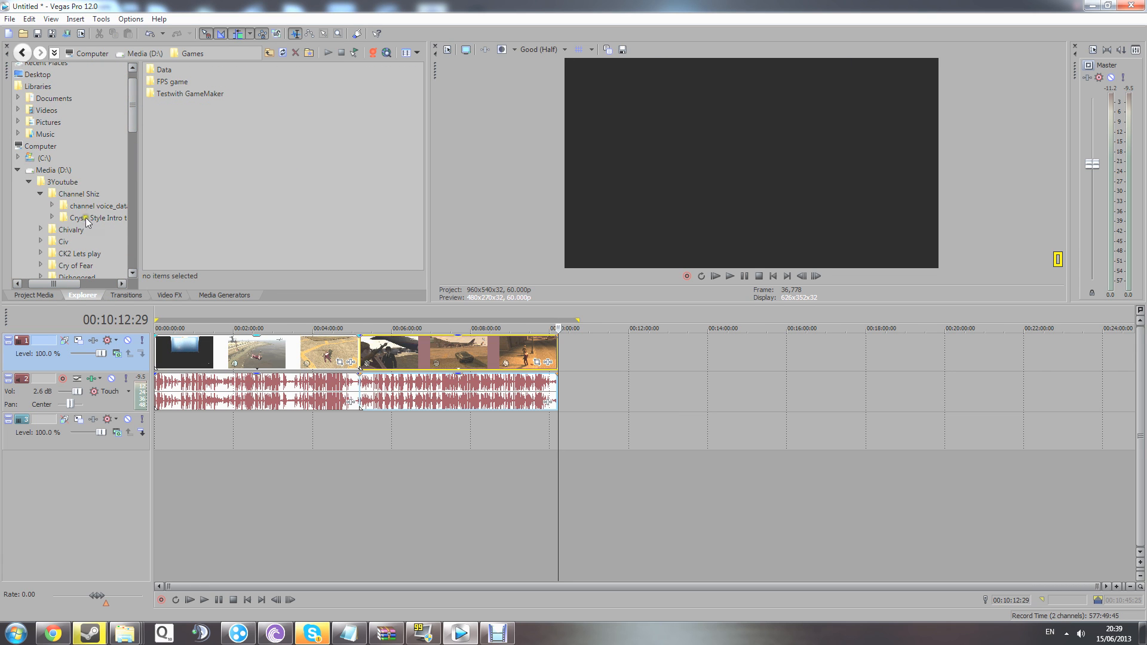
left_click(77, 242)
double_click(173, 94)
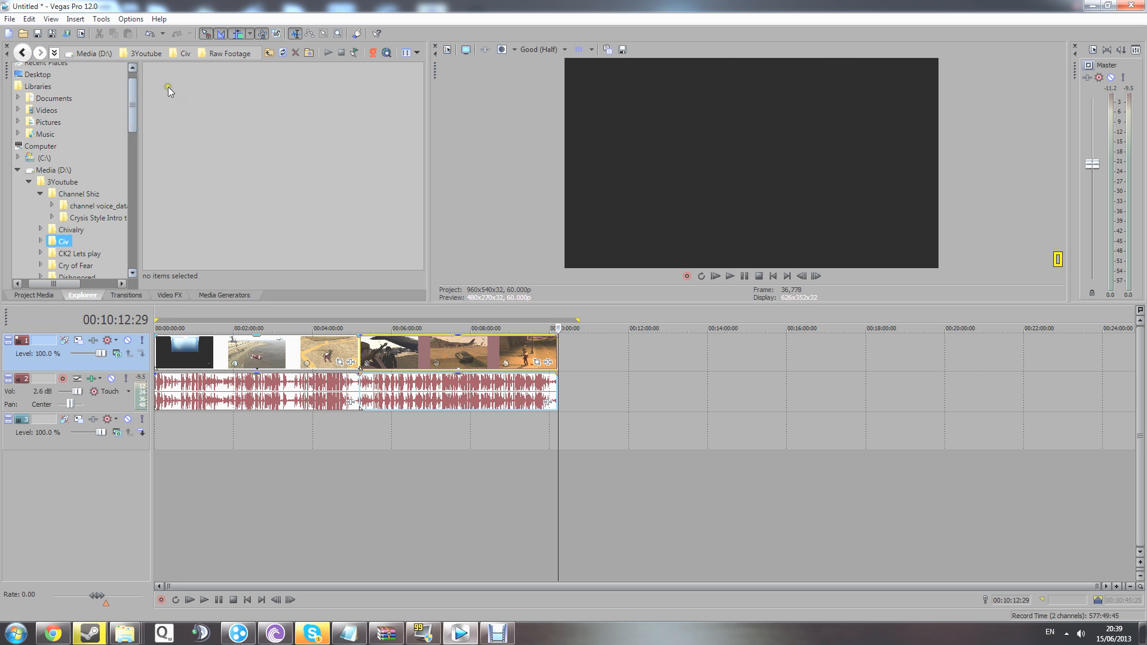
left_click(76, 230)
double_click(180, 95)
left_click(181, 93)
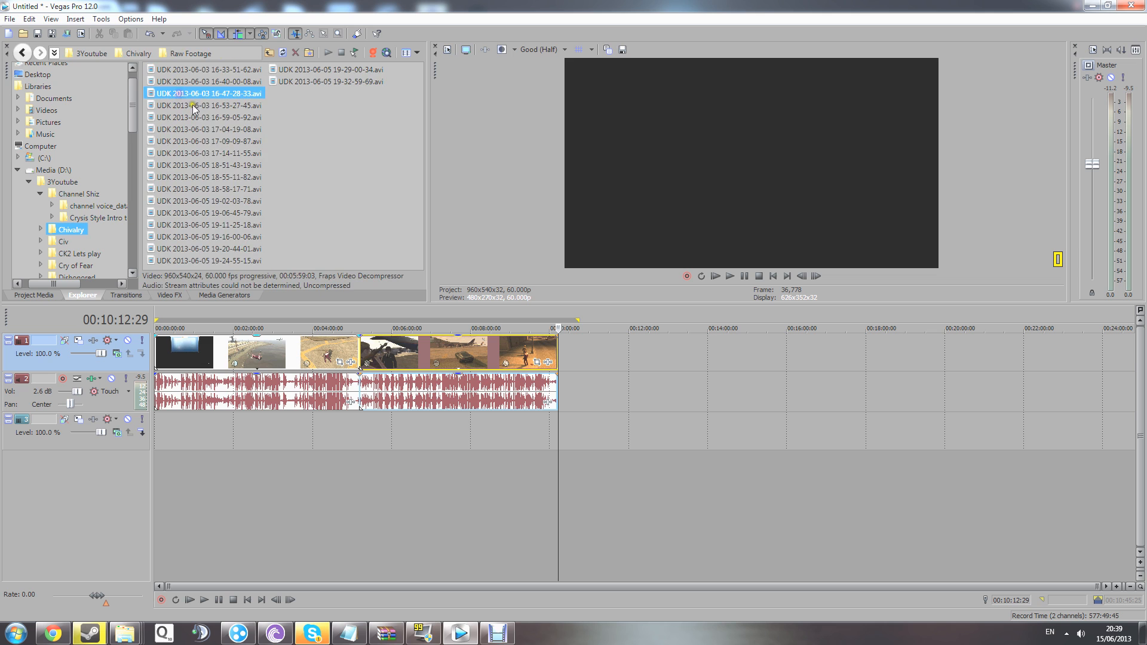
left_click_drag(206, 141, 621, 352)
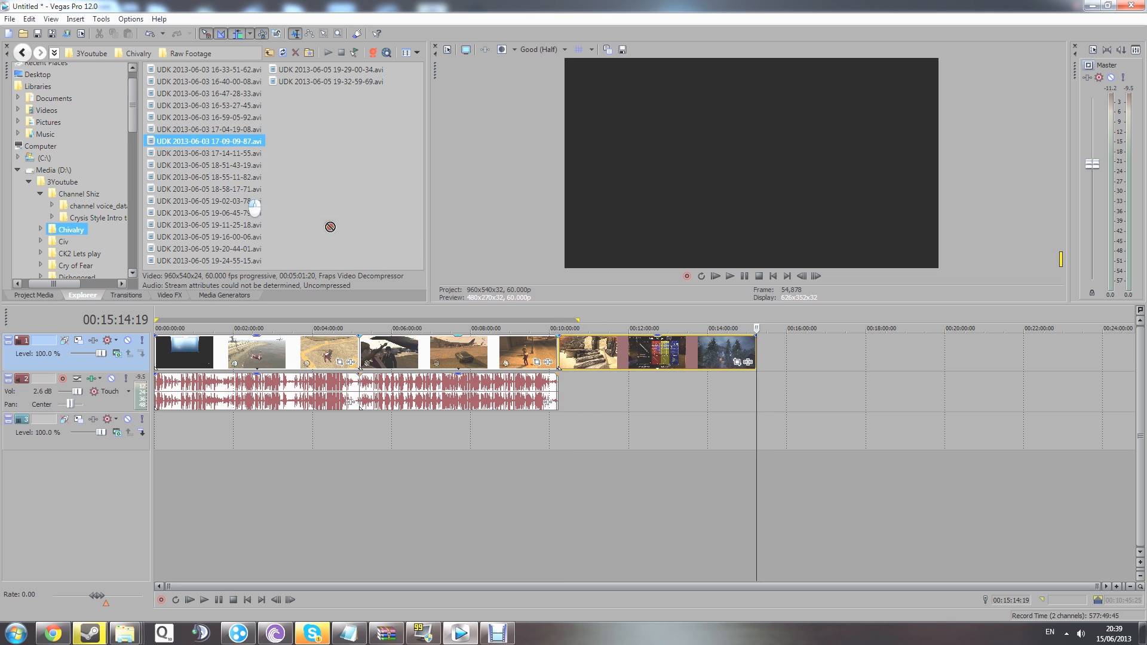
left_click_drag(209, 188, 761, 357)
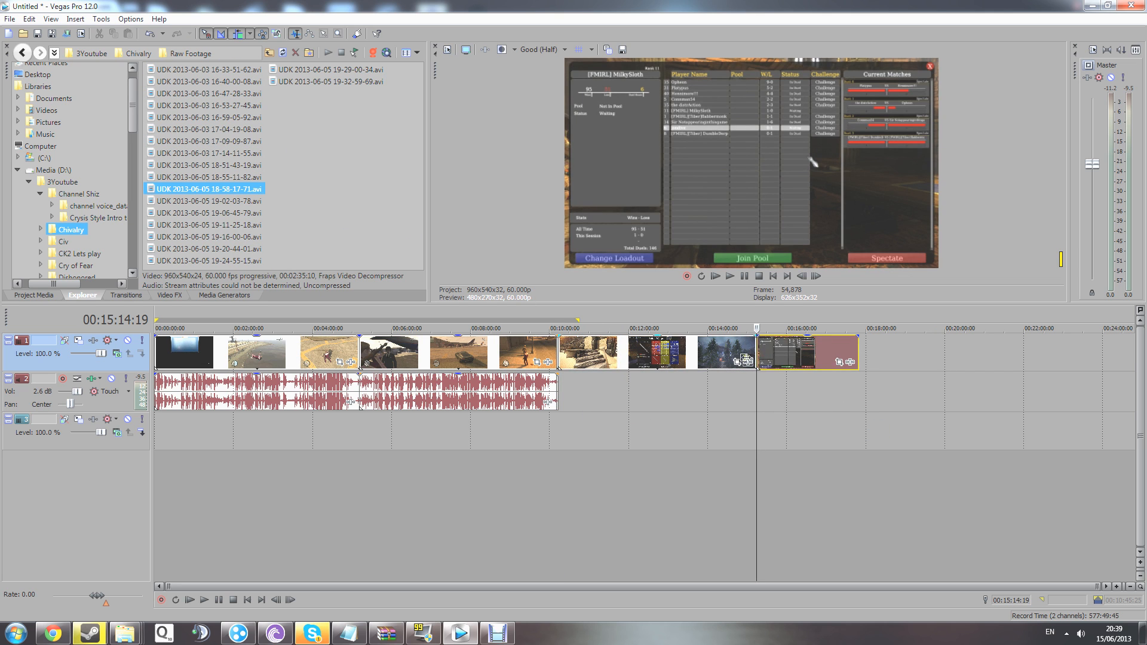
left_click(783, 352)
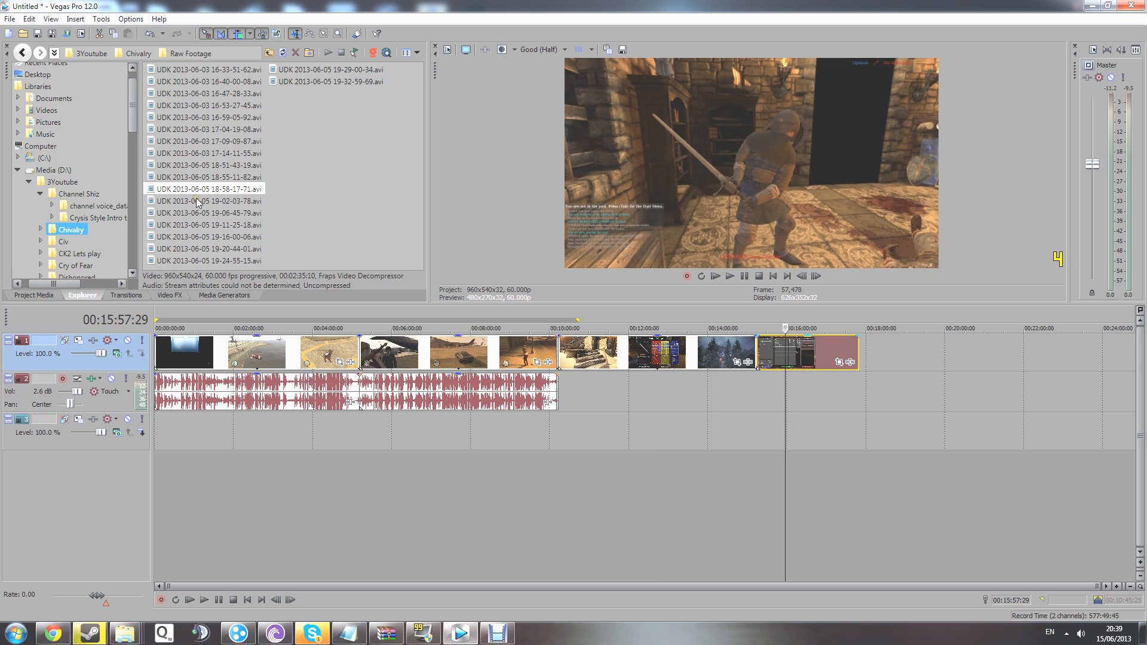
left_click_drag(239, 201, 868, 377)
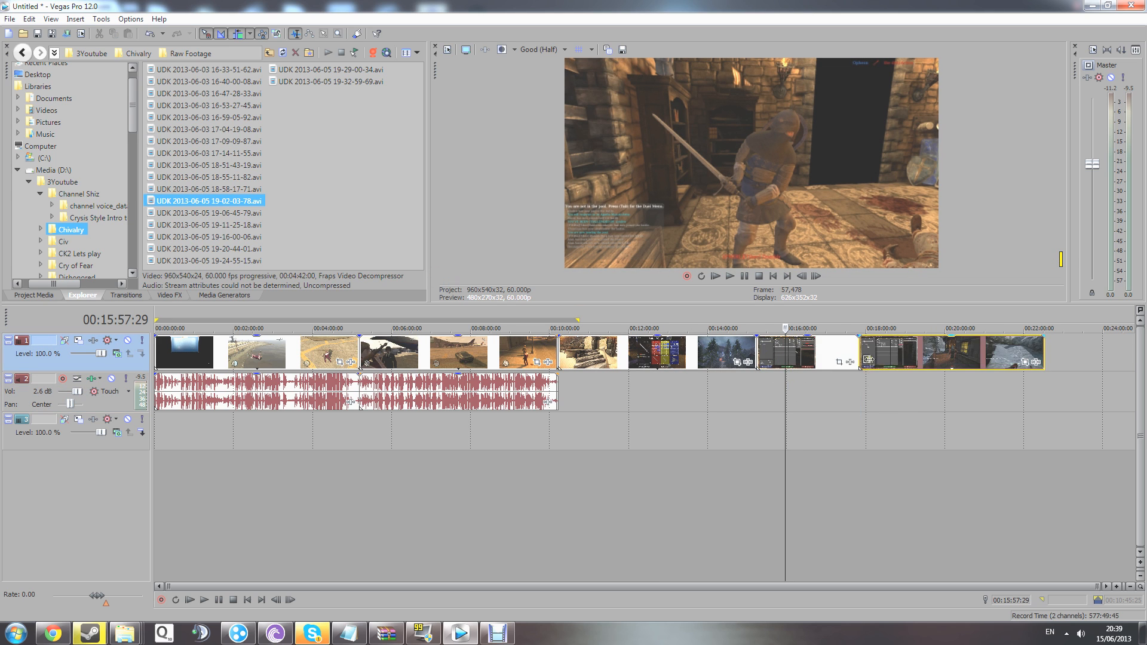
left_click(557, 431)
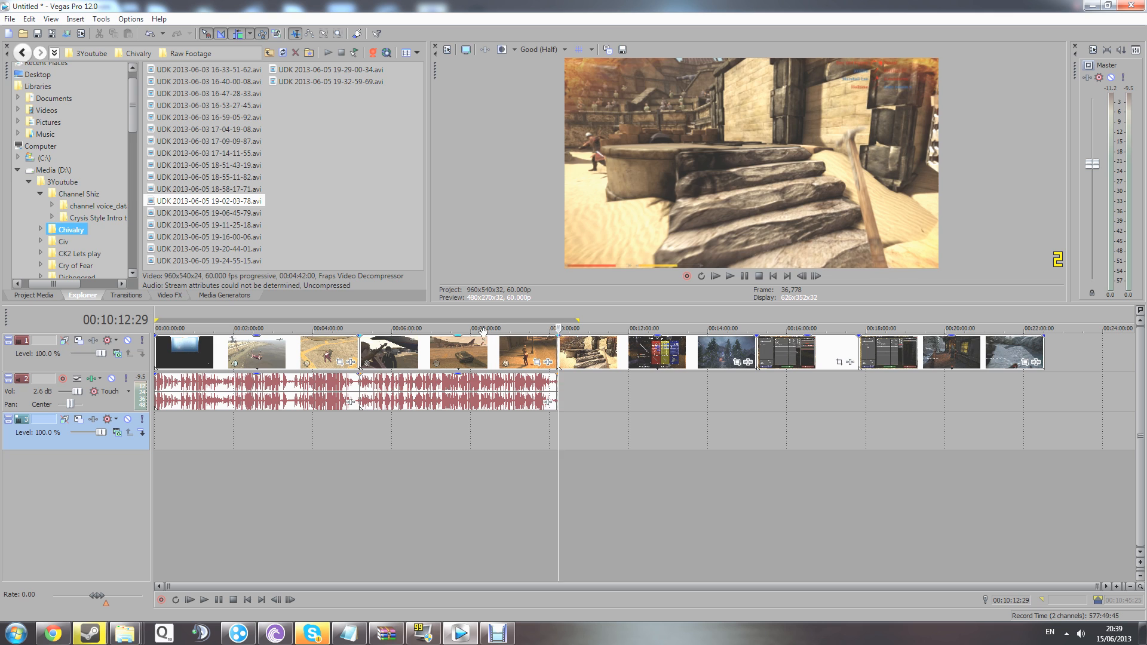
left_click_drag(179, 225, 1046, 368)
Delete the first gameplay clip and its audio with auto ripple on, and check the positions of the shifted clips.
left_click(233, 374)
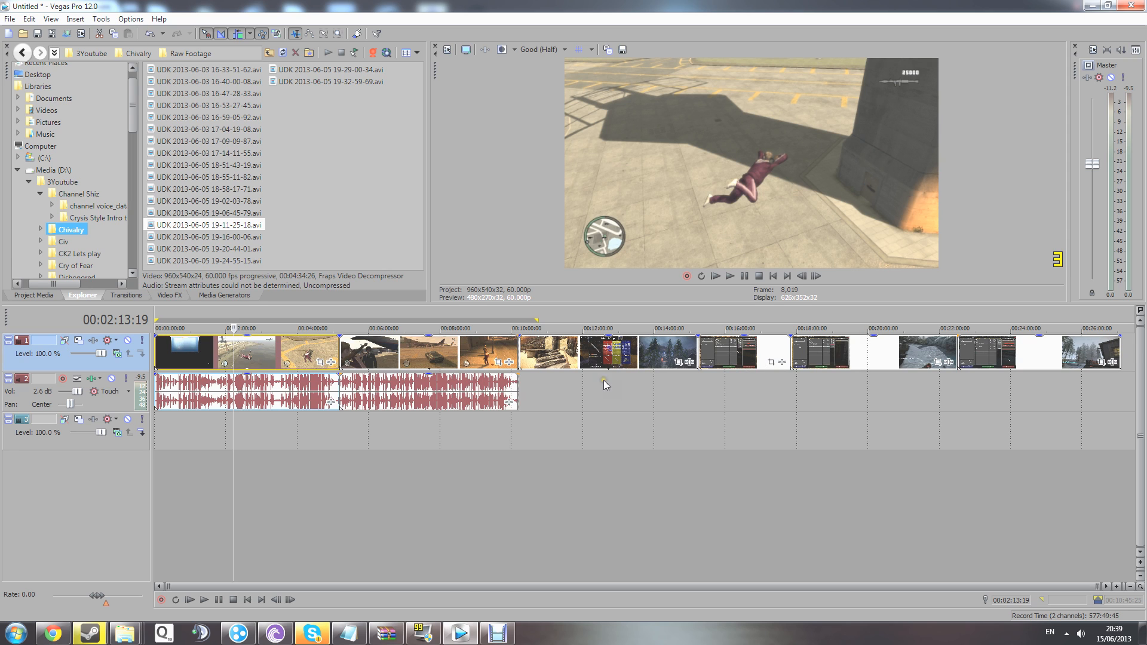
left_click(239, 34)
left_click(242, 355)
key("Delete")
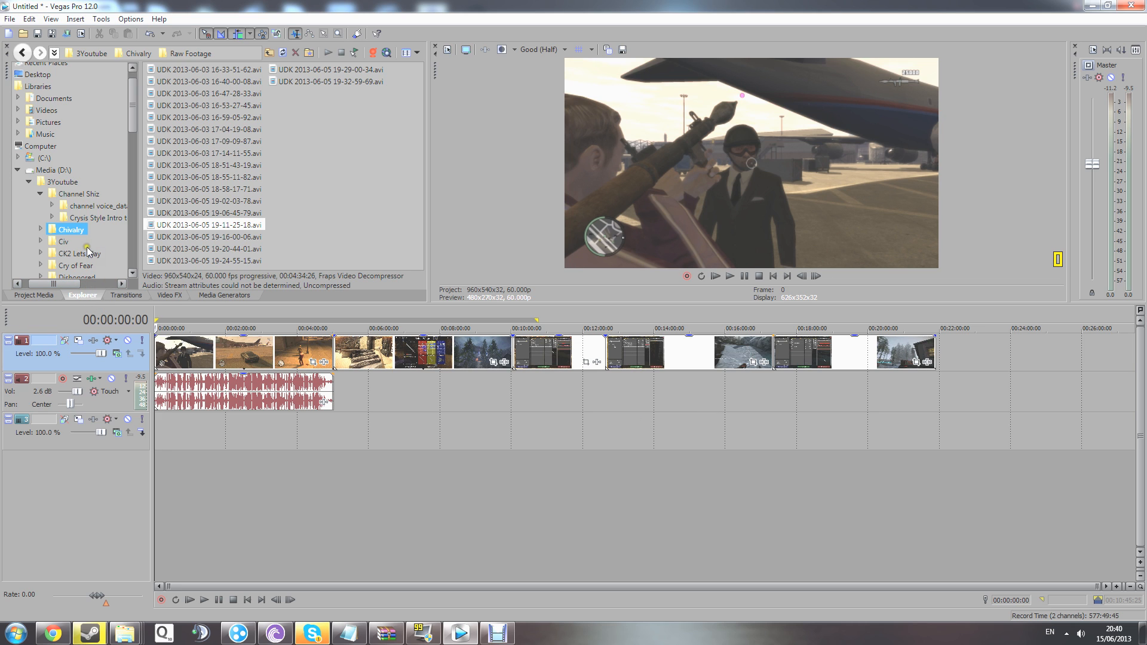
left_click(673, 447)
left_click(775, 414)
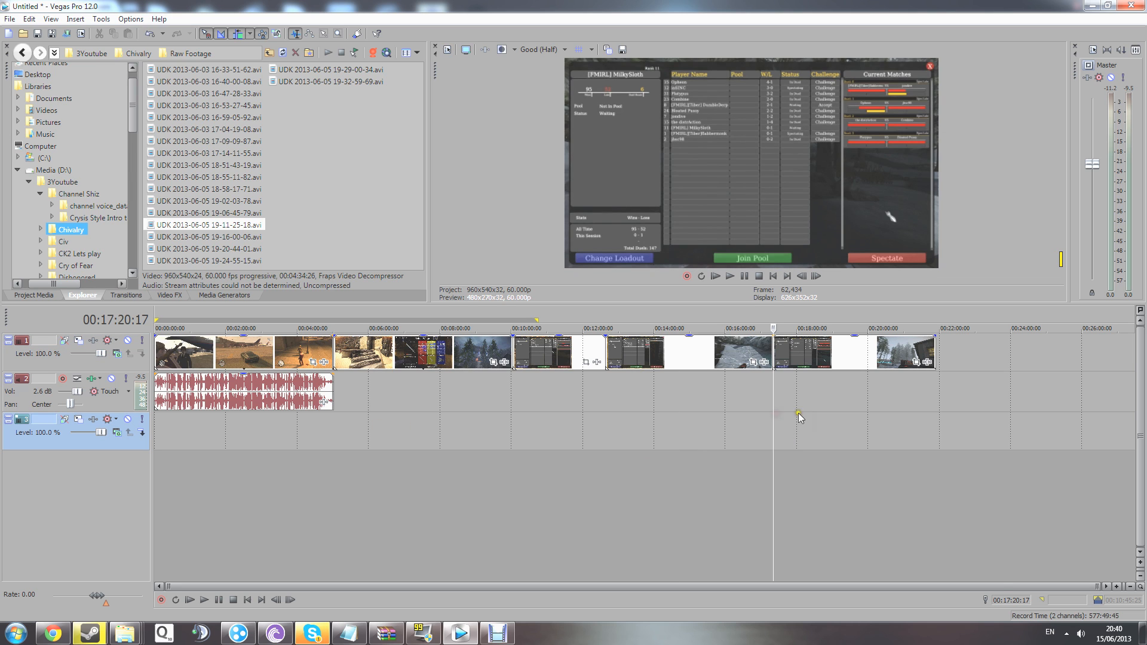
left_click(929, 417)
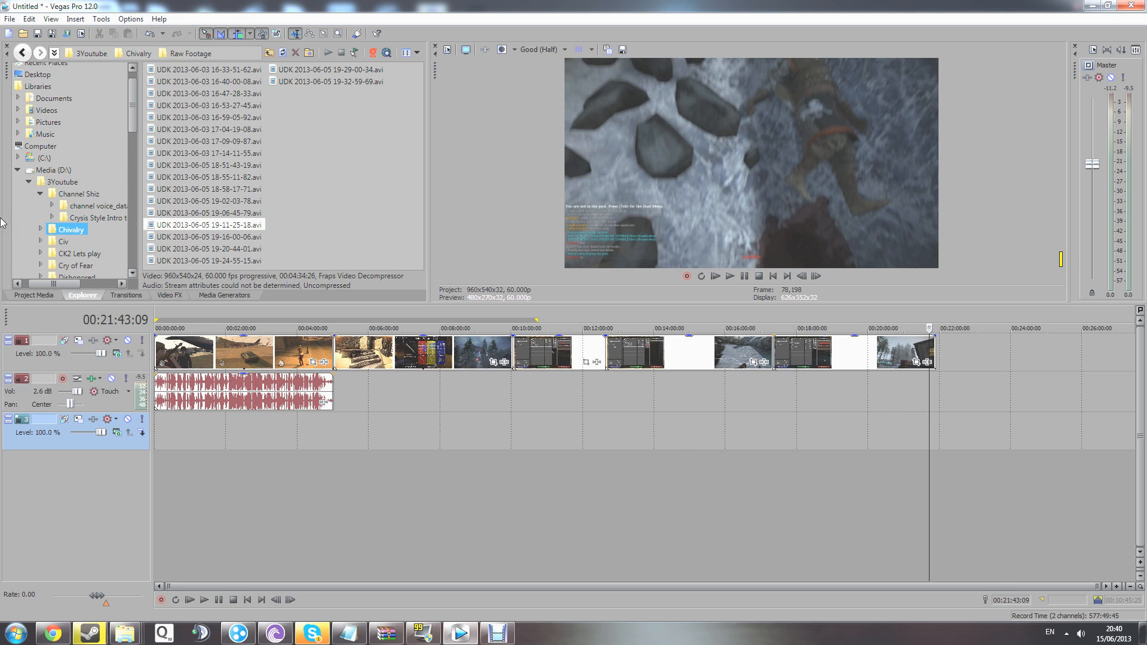
Add 02 The Return.mp3 from the Music folder on a new audio track at 00:05:43:20 and play its start.
left_click(30, 182)
scroll(50, 265, "down", 2)
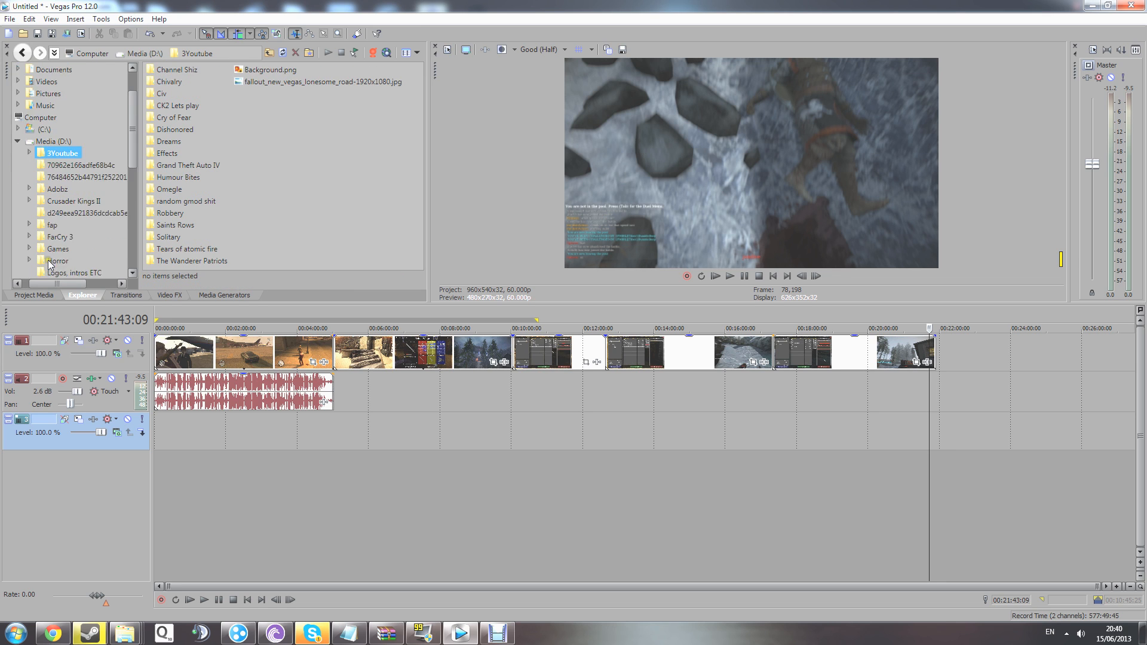
left_click(58, 269)
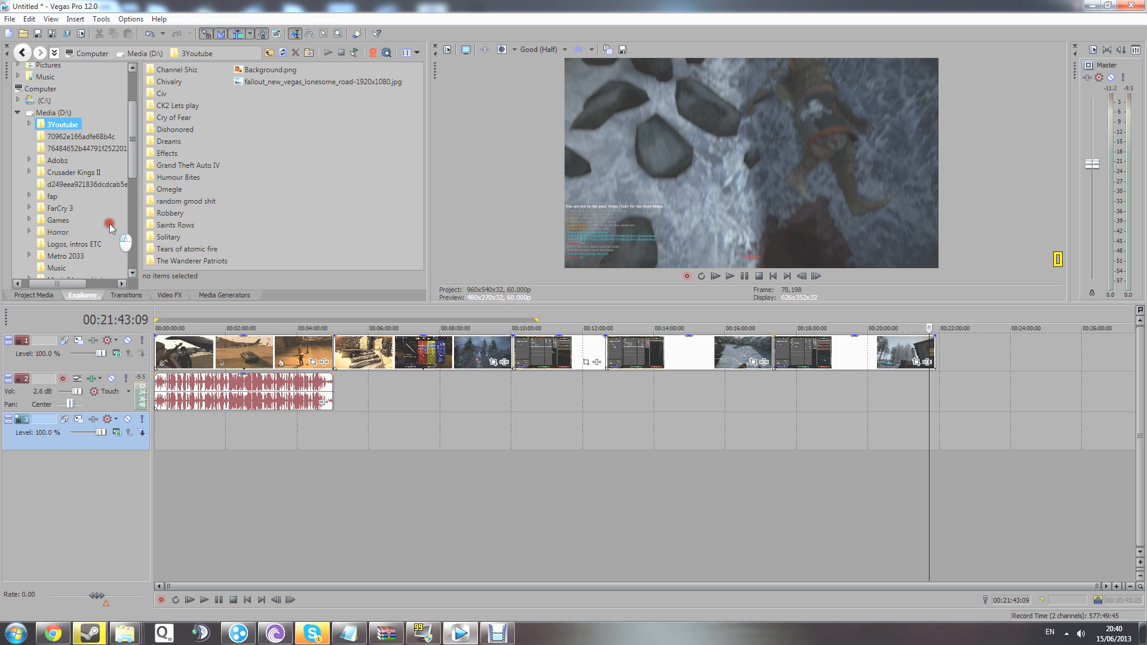
left_click_drag(190, 213, 306, 342)
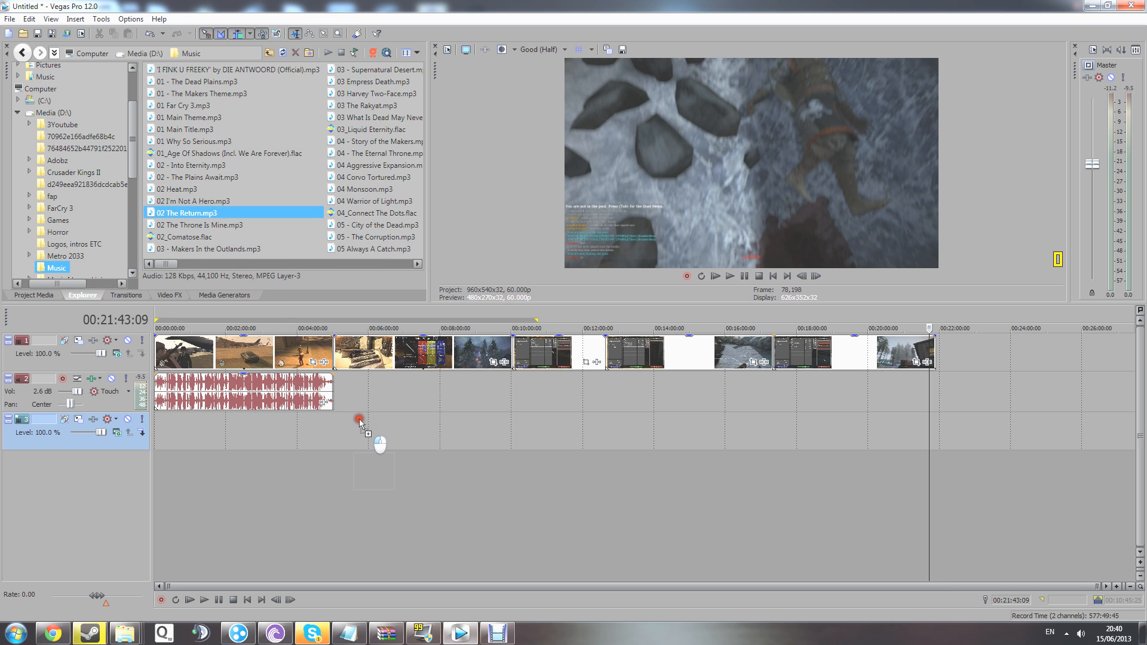
left_click_drag(365, 425, 364, 424)
left_click(361, 524)
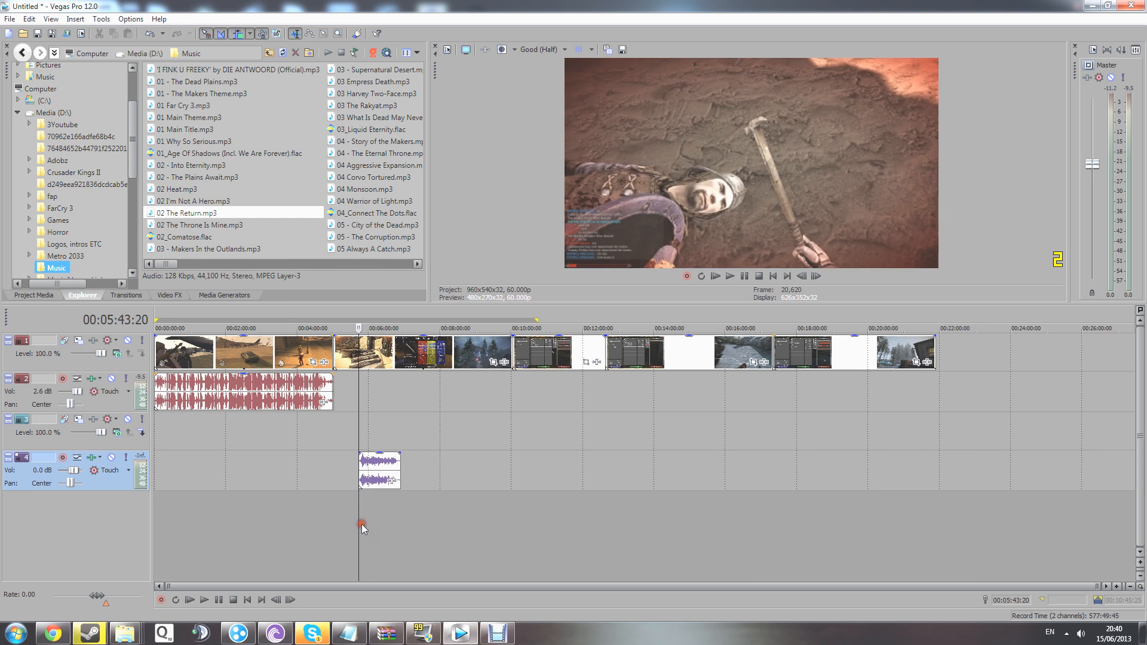
scroll(306, 448, "up", 3)
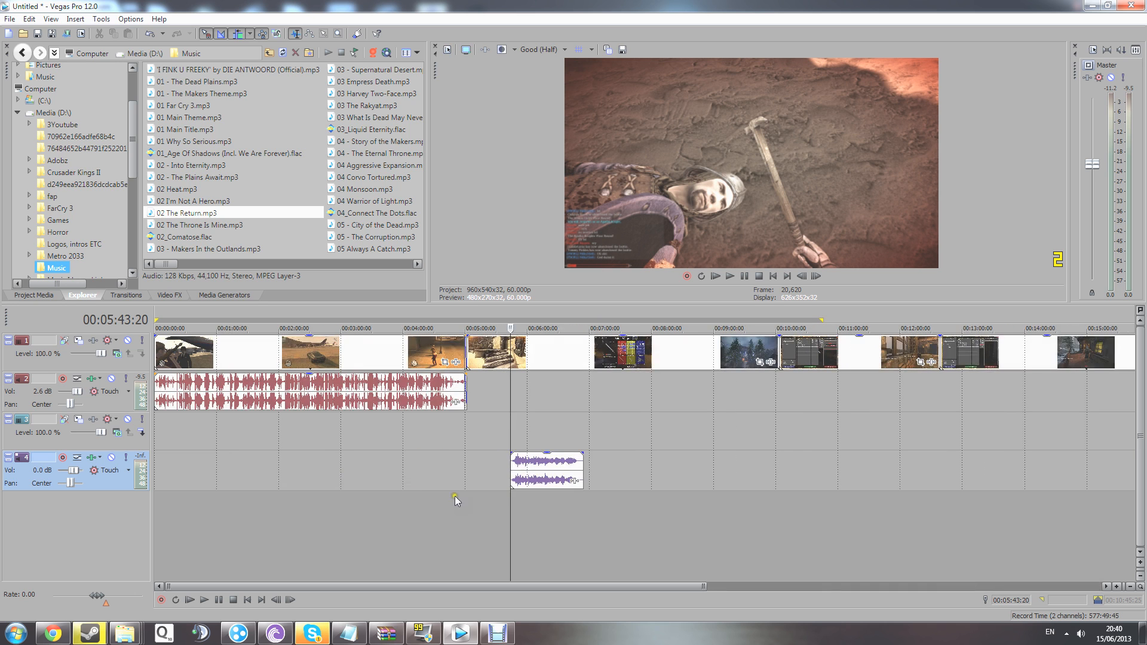
key("space")
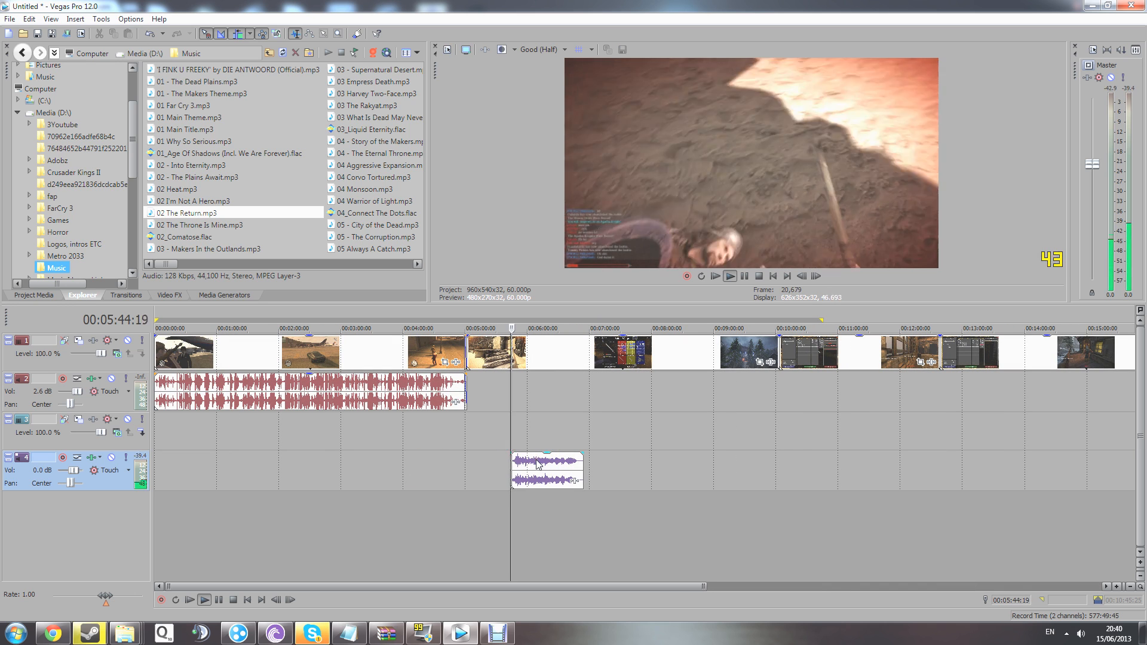
Ripple-delete the remaining GTA clip with its audio and move the music clip back to about 00:02:00:00.
left_click(403, 352)
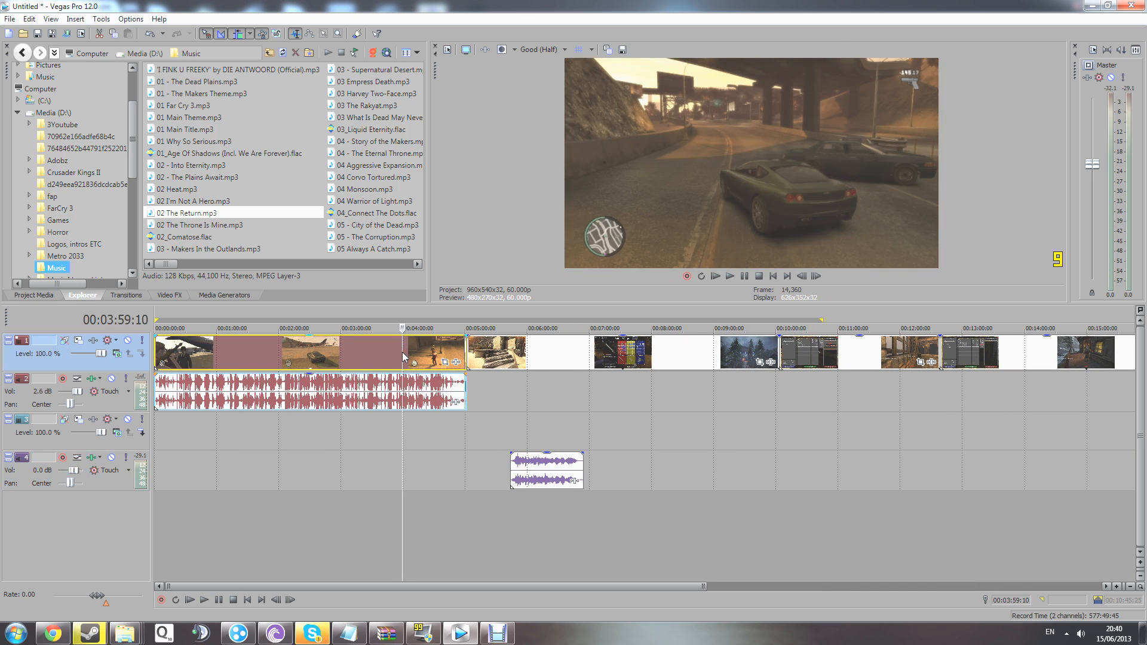
key("Delete")
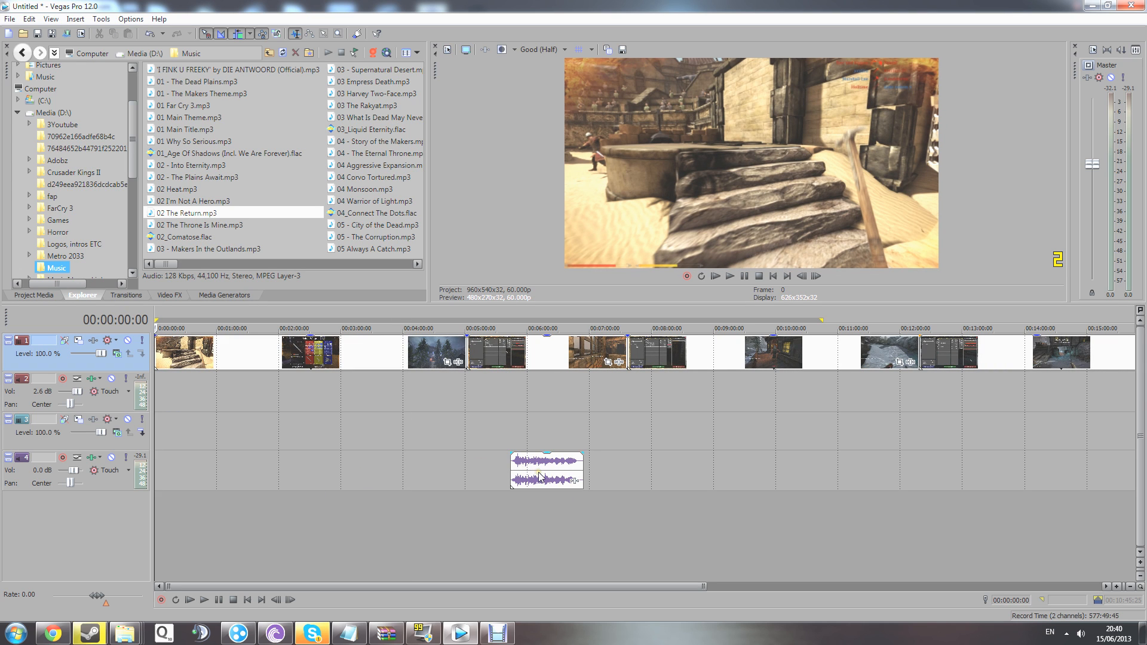
left_click_drag(540, 475, 306, 463)
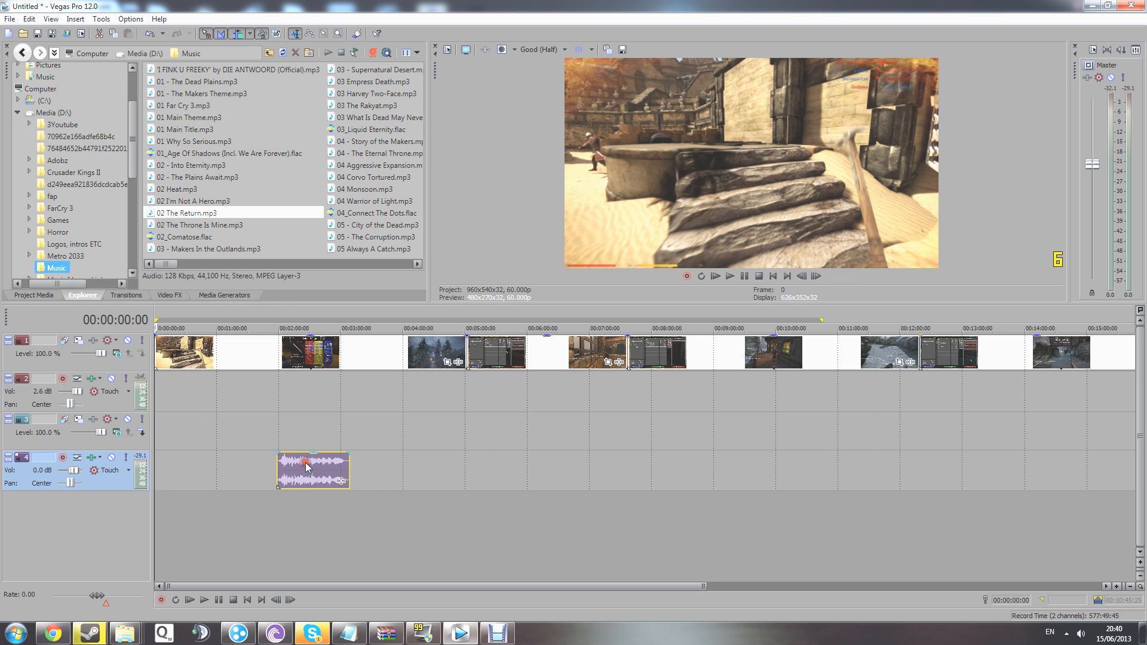
scroll(305, 461, "down", 3)
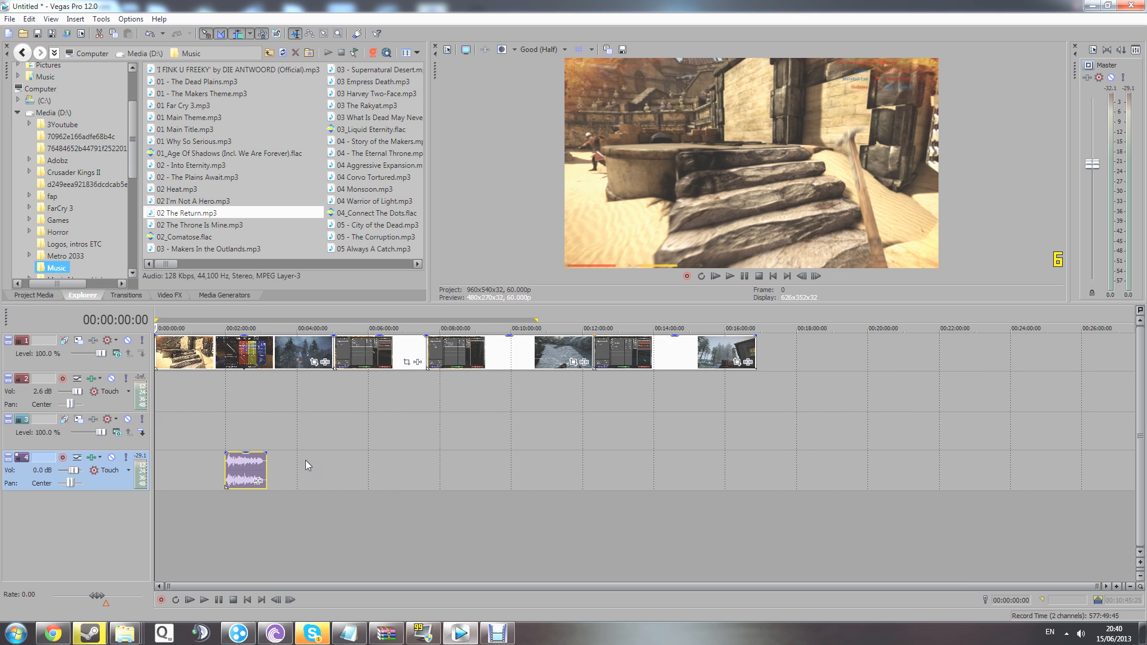
Turn off auto ripple and delete the first three Chivalry clips one by one, leaving their gaps on the video track.
left_click(289, 396)
left_click(508, 246)
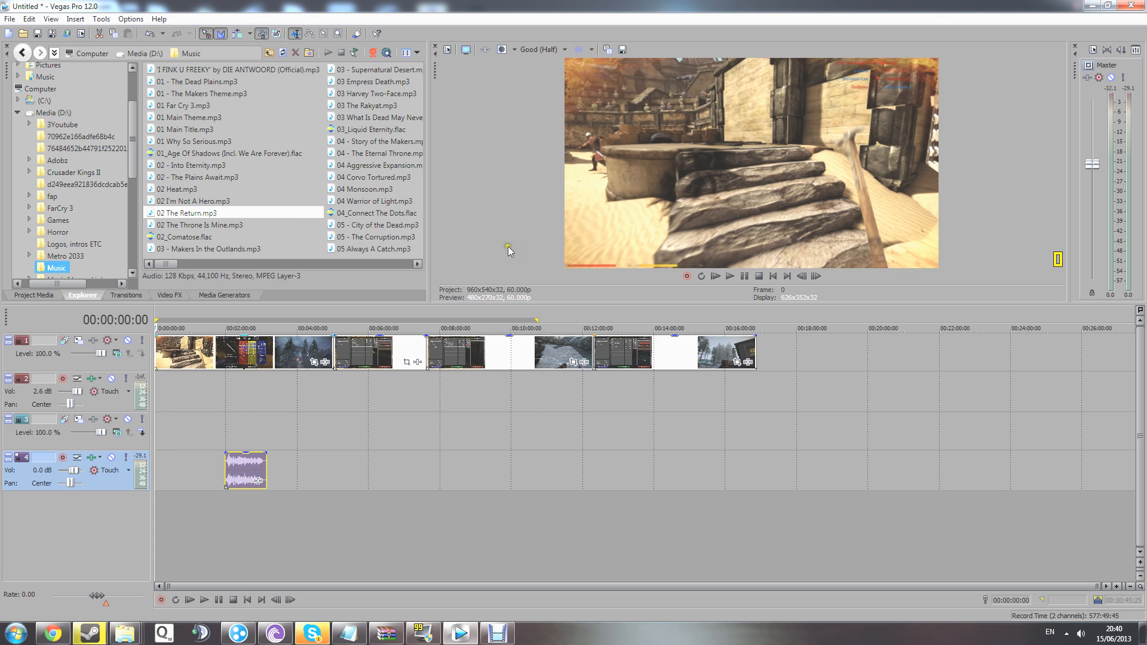
left_click(248, 360)
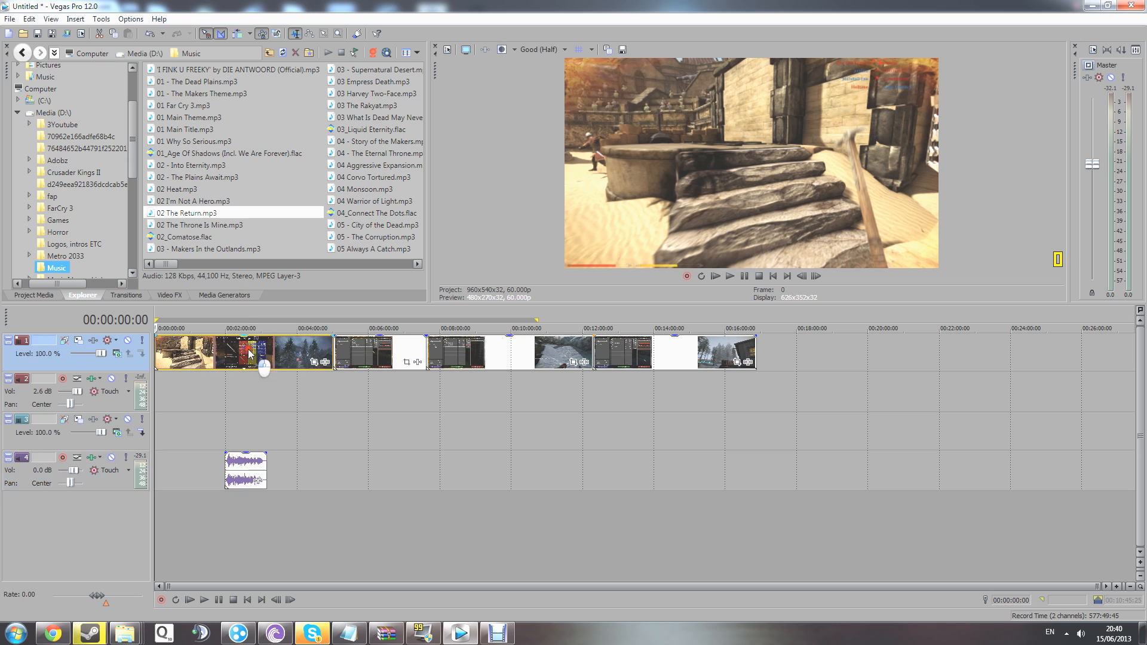
key("Delete")
left_click(380, 349)
key("Delete")
left_click(474, 360)
key("Delete")
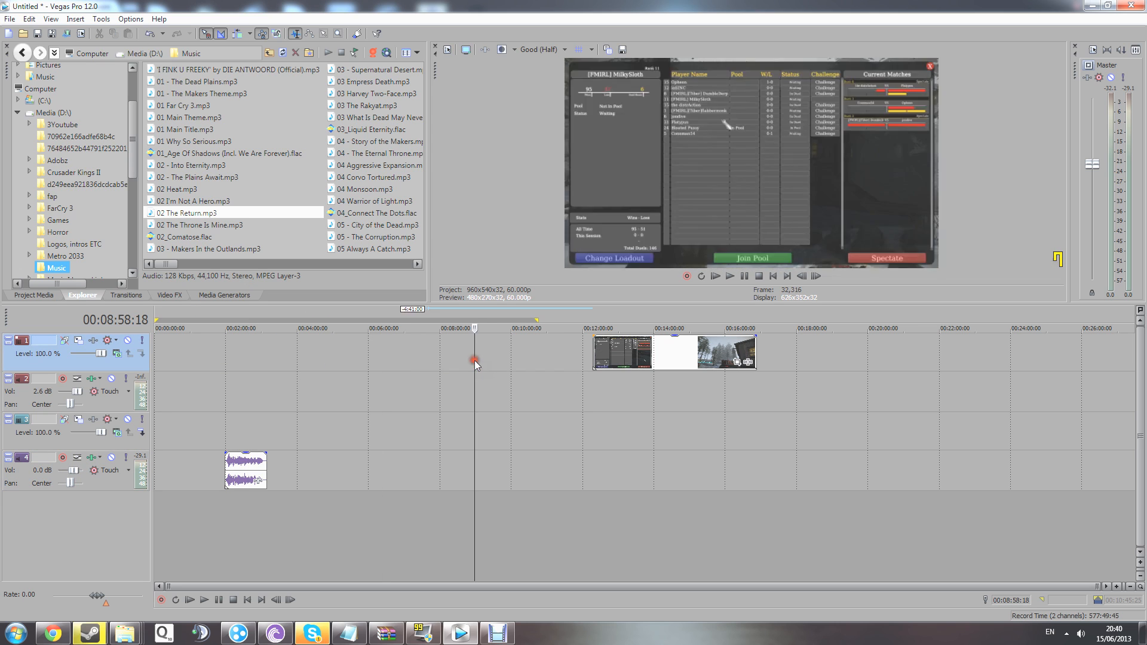
left_click(62, 124)
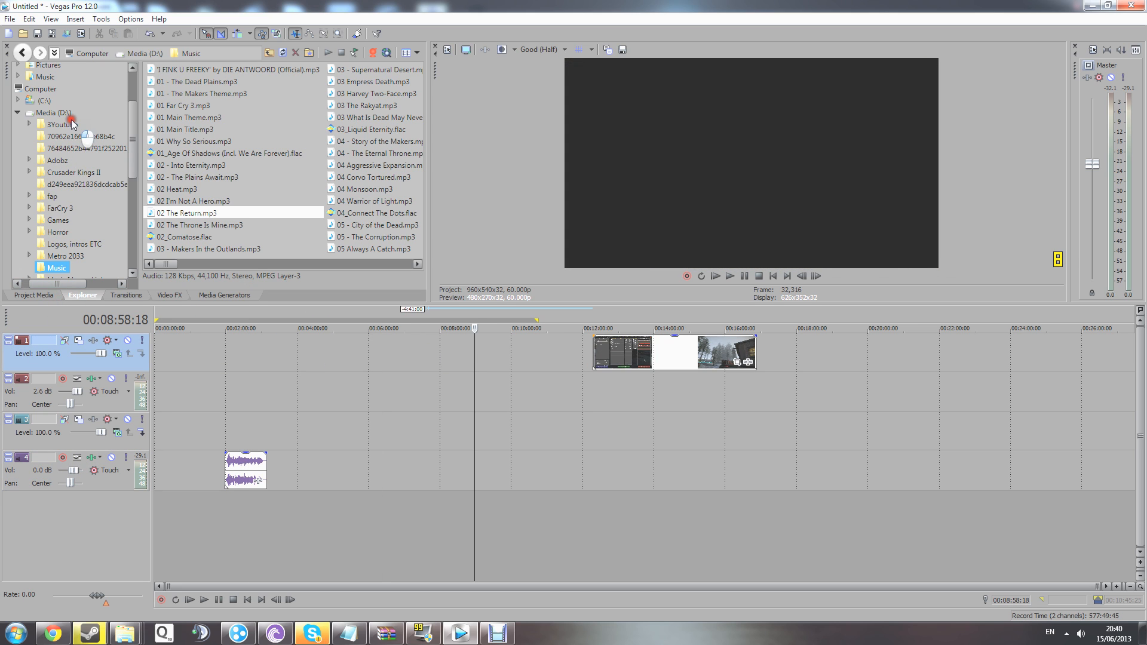
double_click(191, 164)
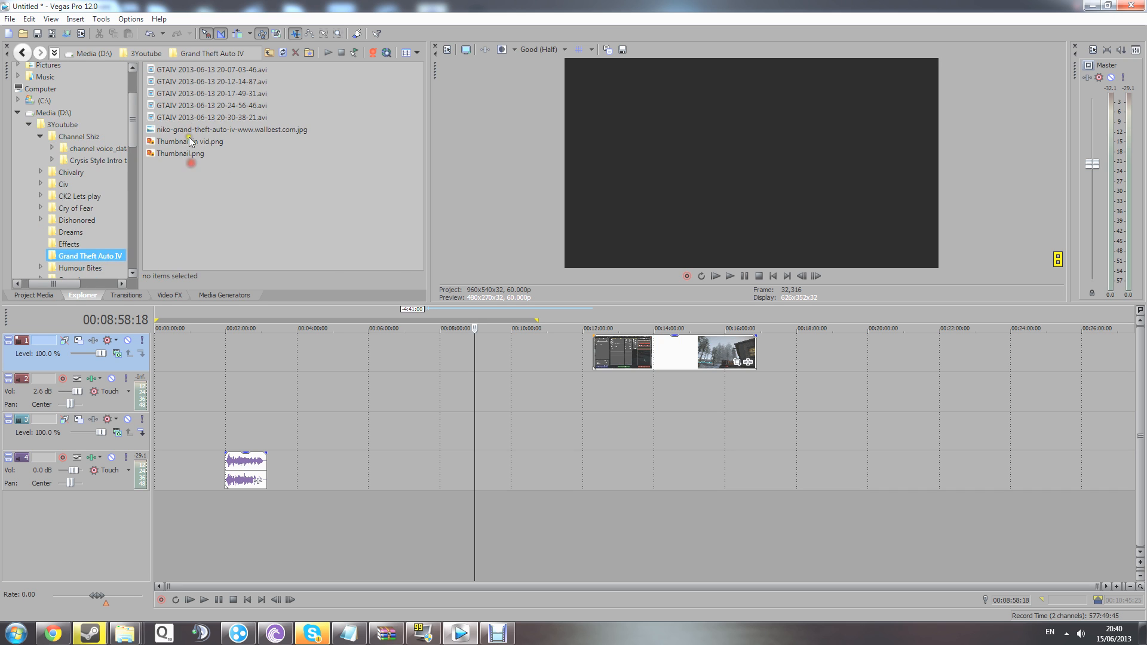
left_click_drag(215, 105, 232, 370)
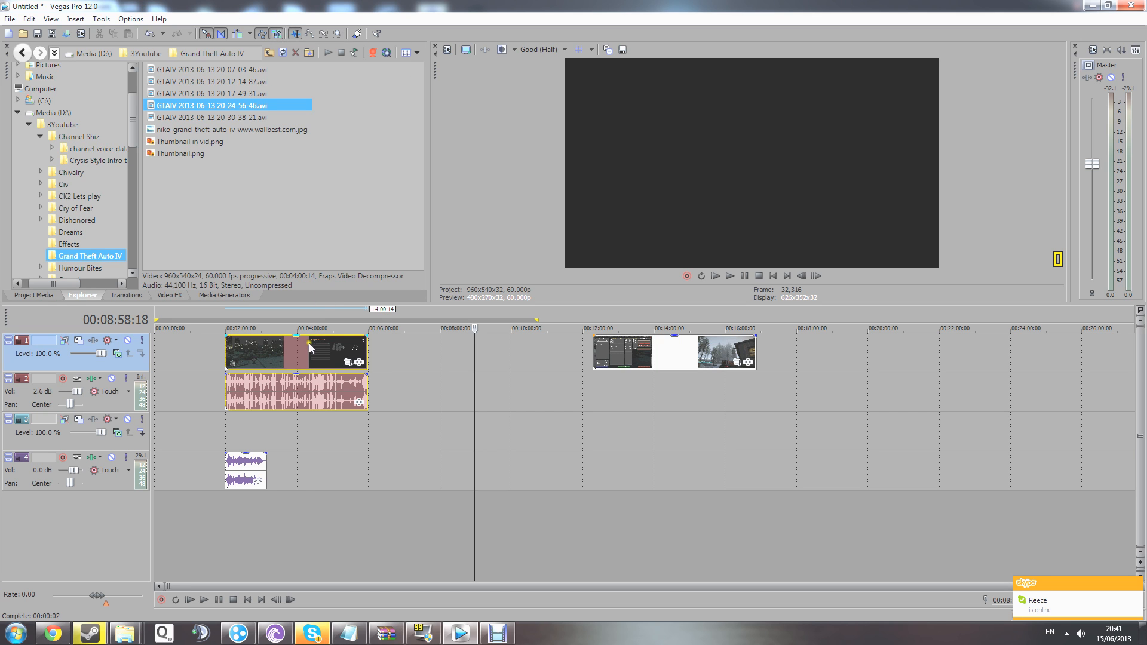
Delete the GTA clip's audio event on its own, followed by its separate video event.
left_click(305, 393)
left_click(321, 351)
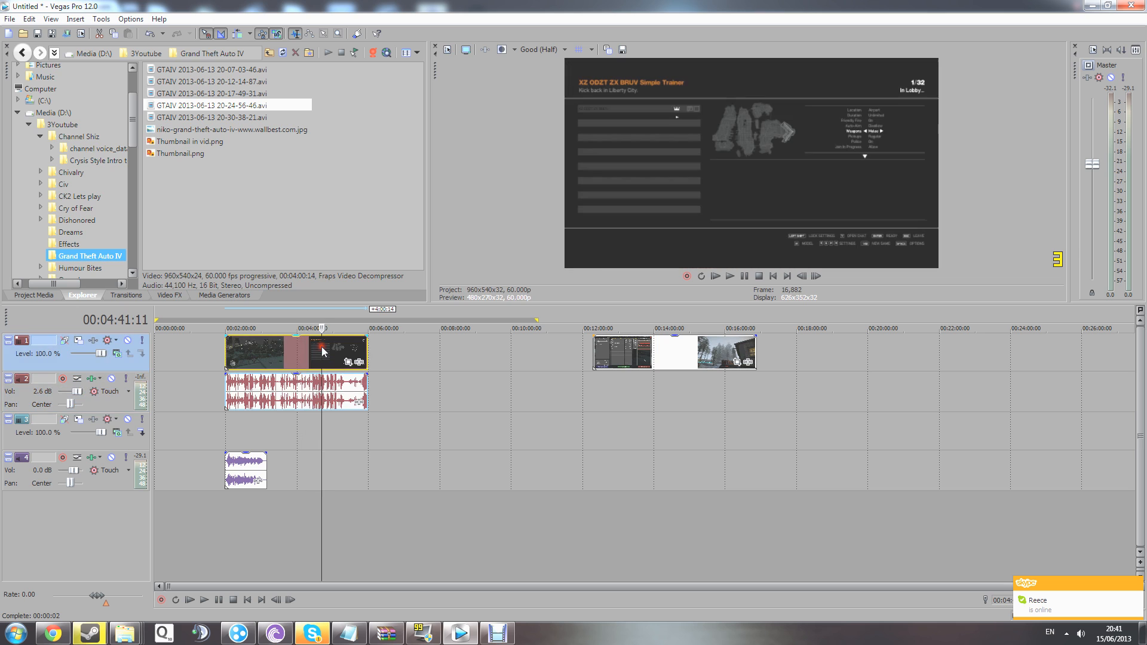
left_click(312, 389)
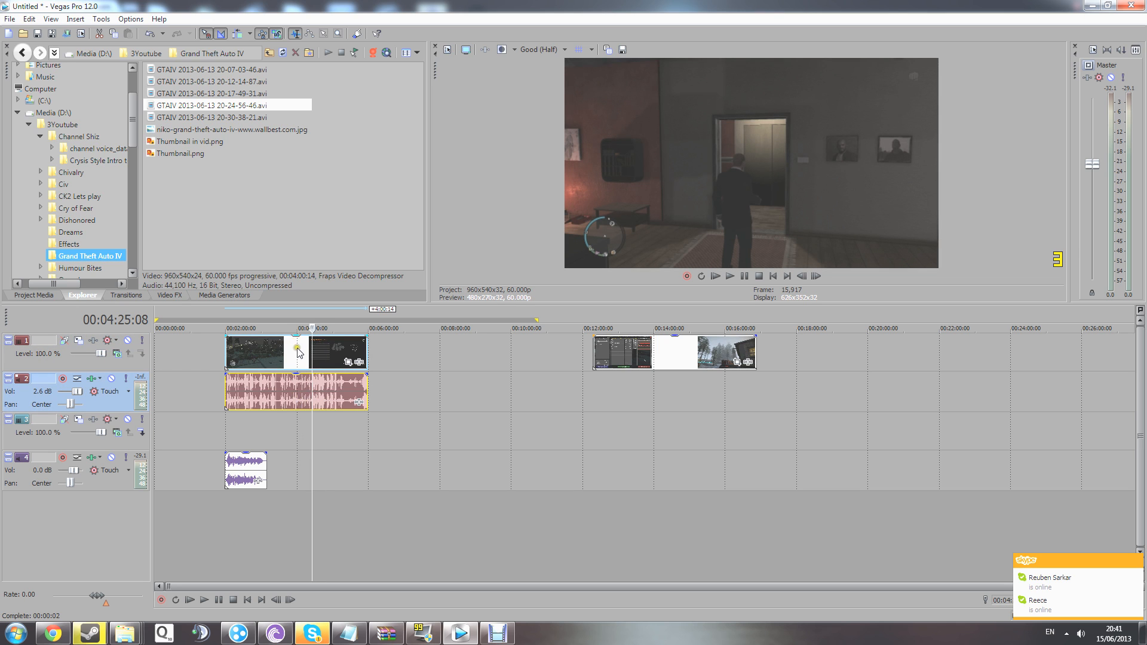
left_click(297, 349)
left_click(287, 393)
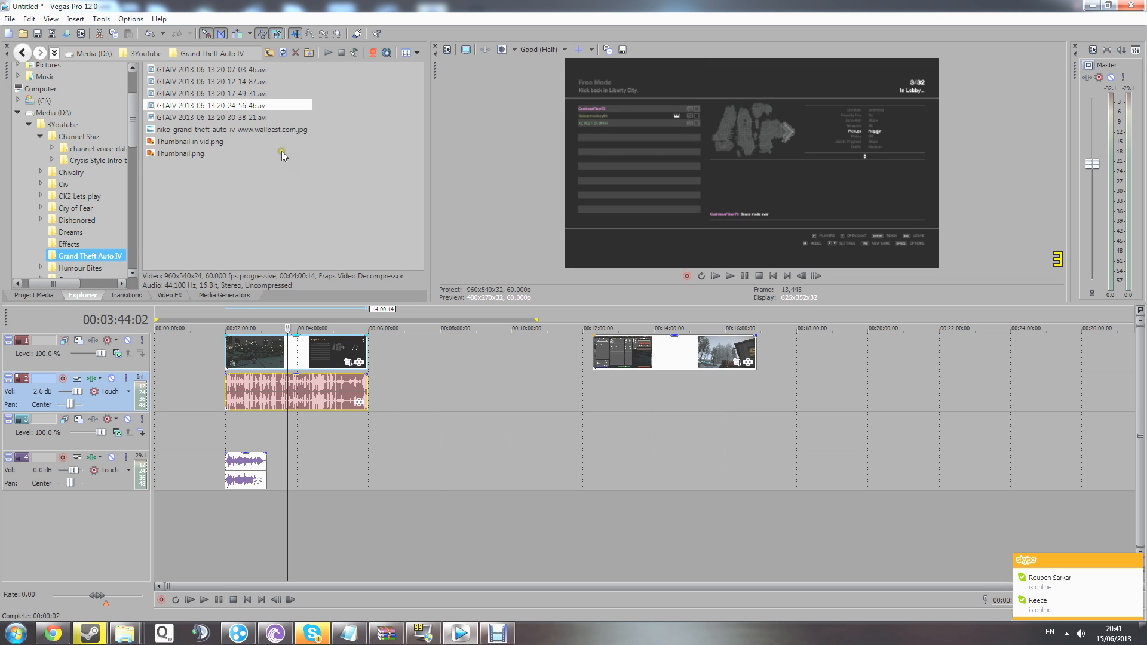
left_click(314, 399)
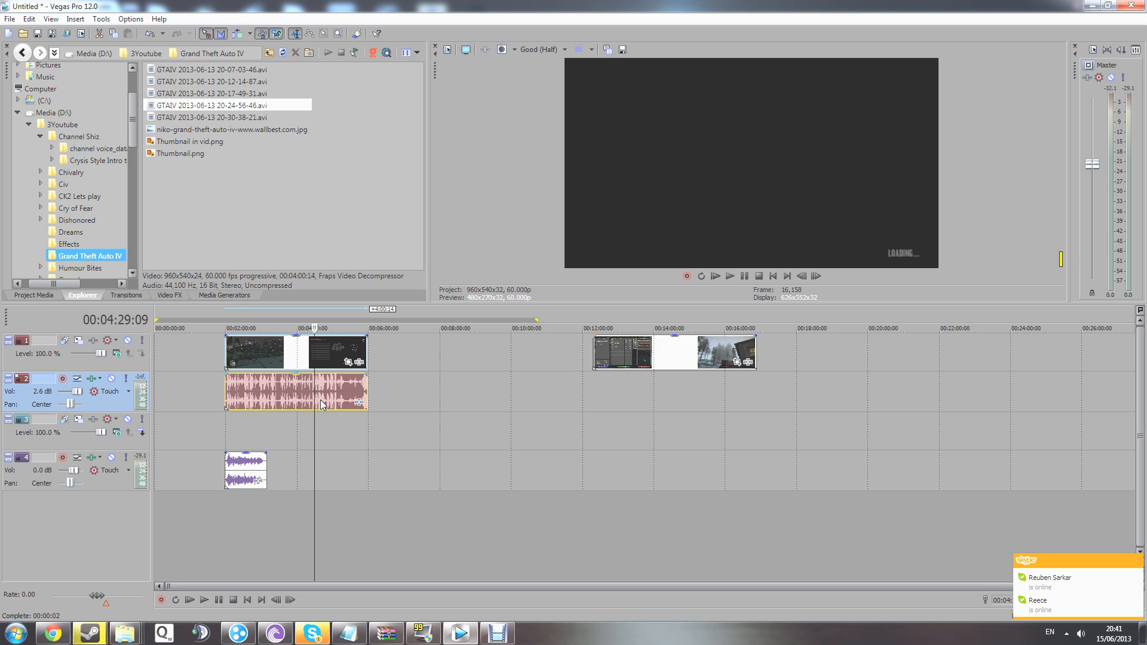
key("Delete")
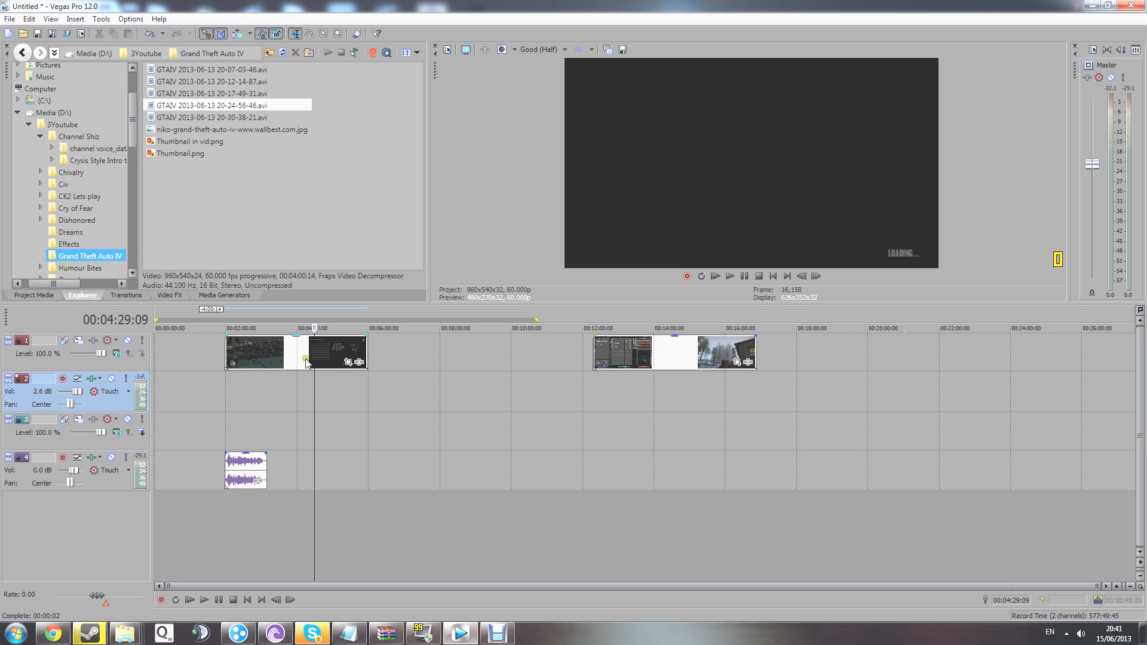
left_click(306, 362)
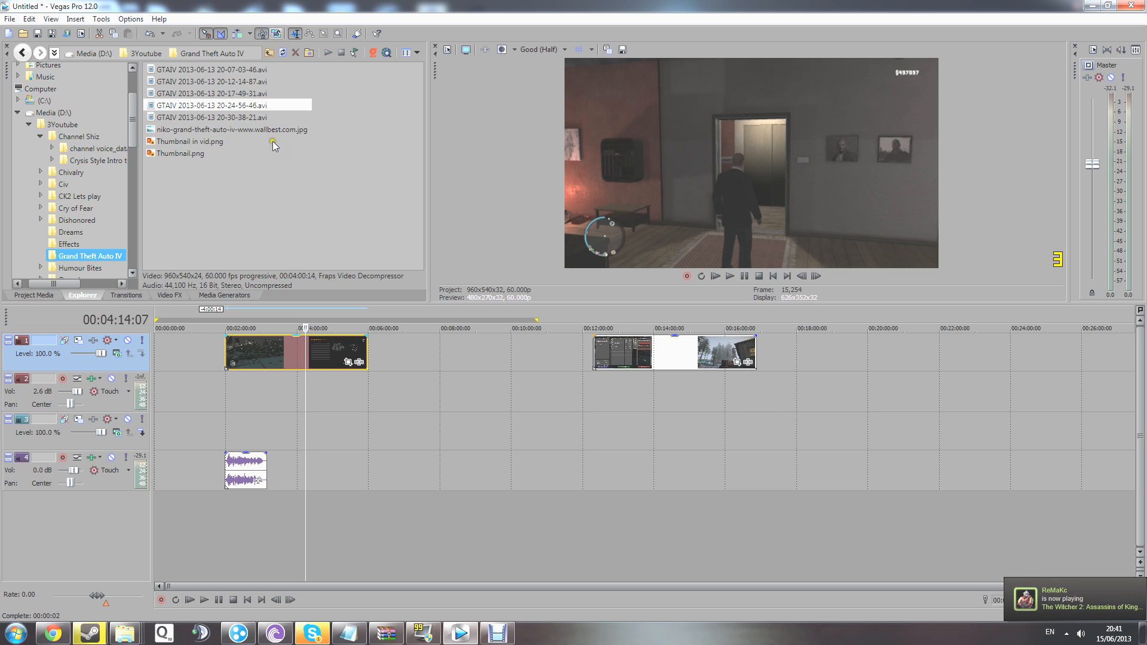
key("Delete")
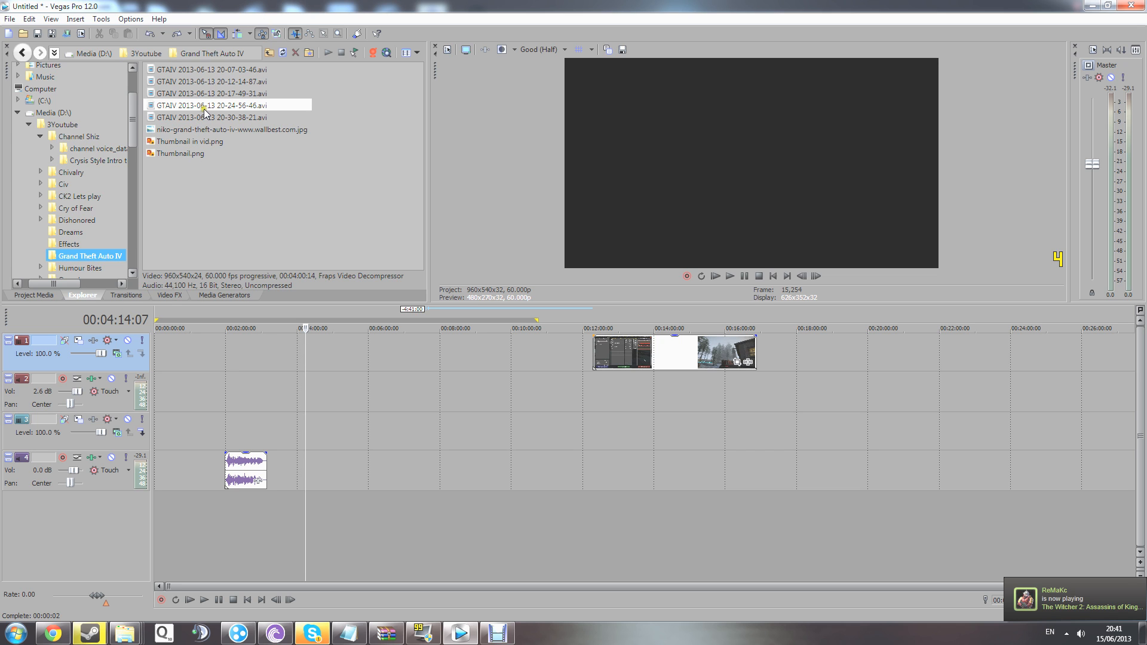
left_click_drag(204, 111, 308, 378)
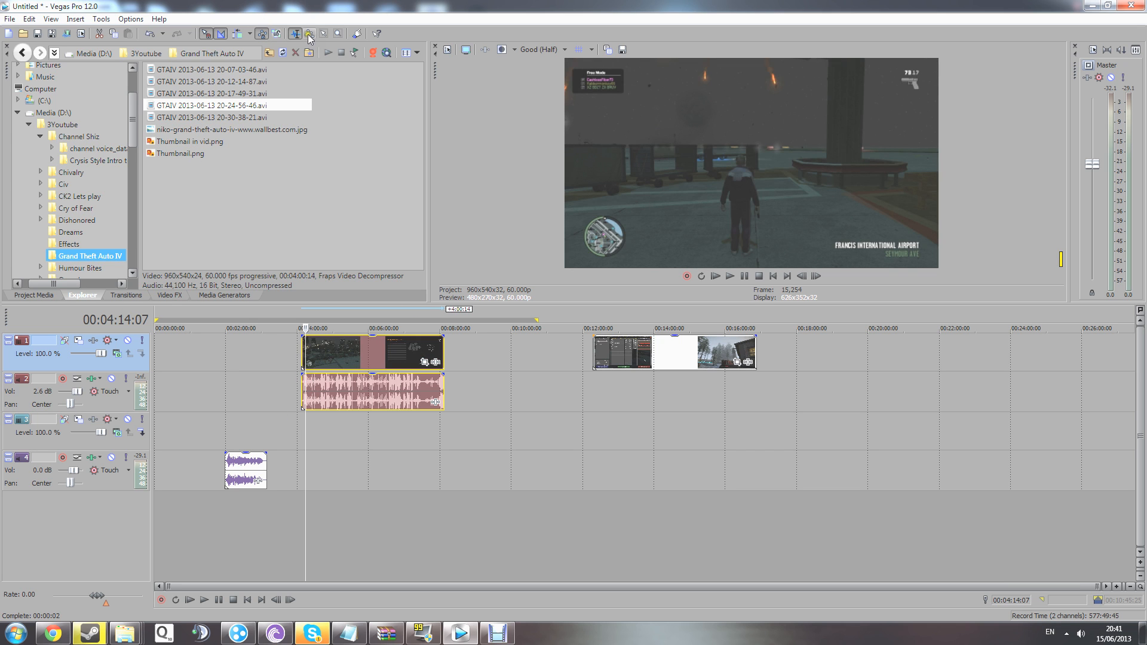
left_click(352, 407)
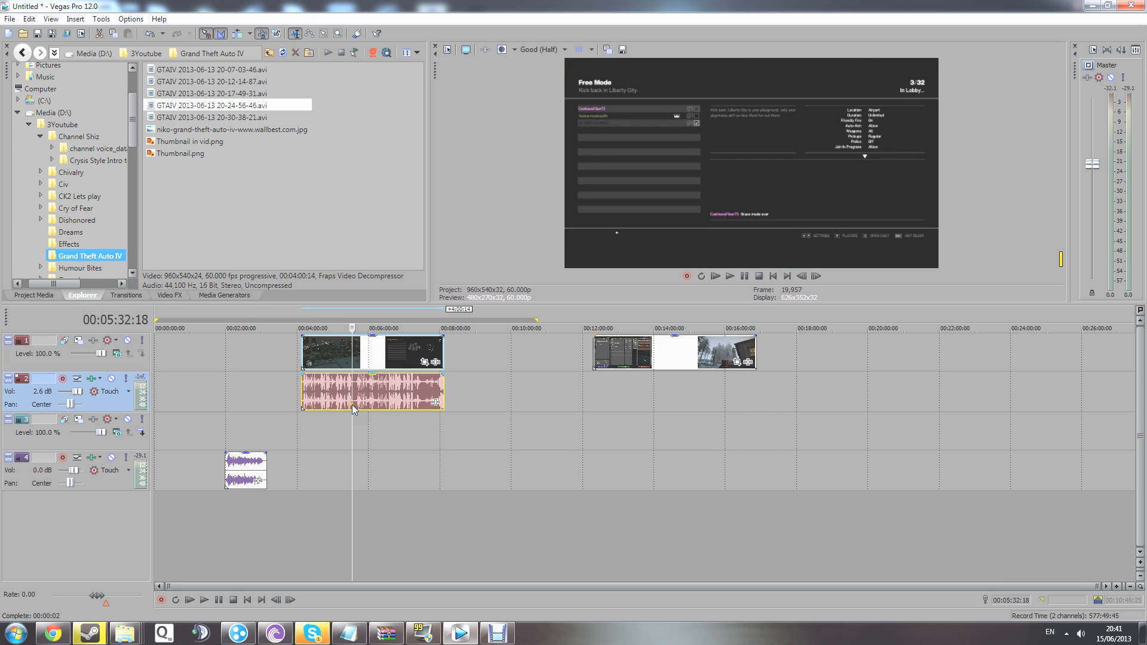
key("Delete")
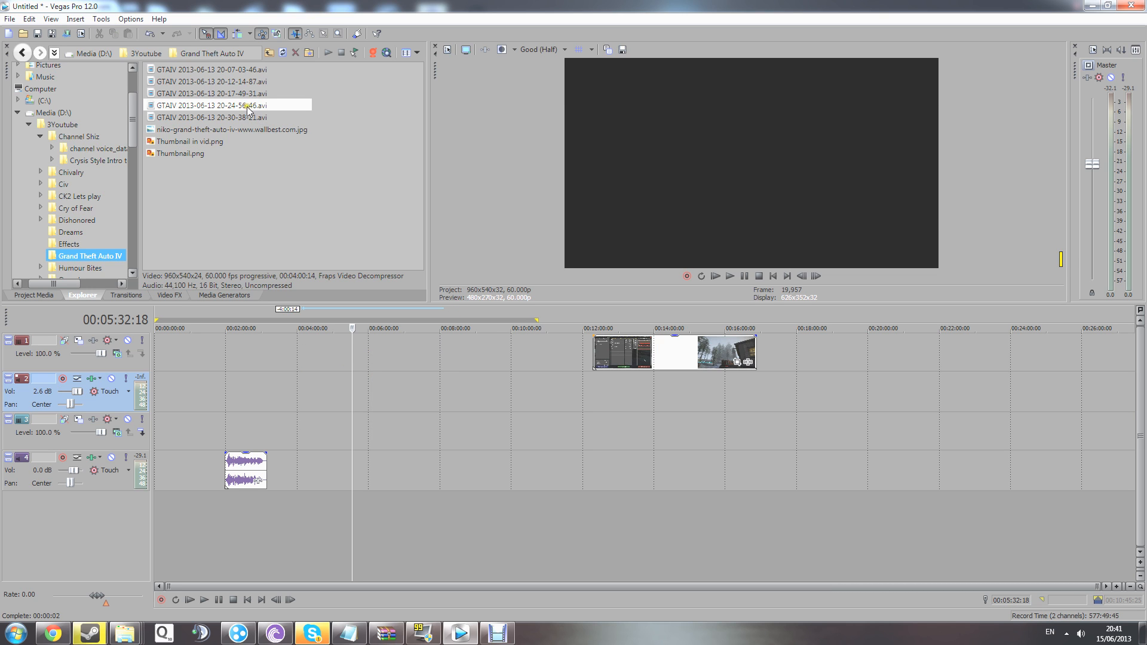
left_click_drag(249, 105, 359, 388)
left_click(276, 34)
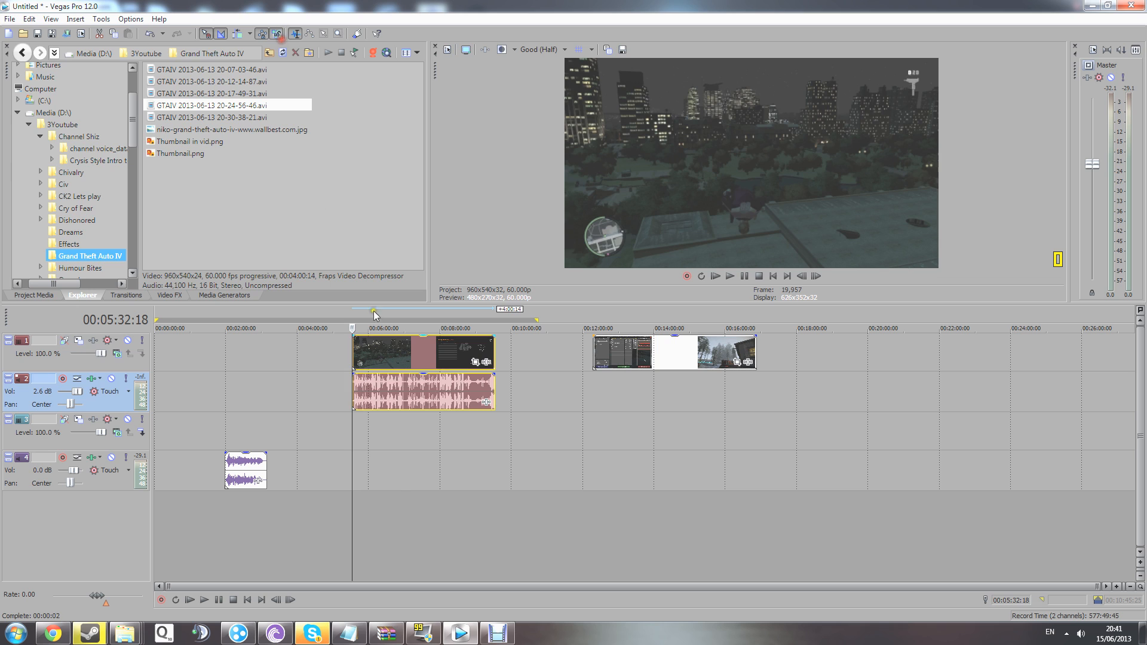
left_click(401, 359)
left_click(414, 397)
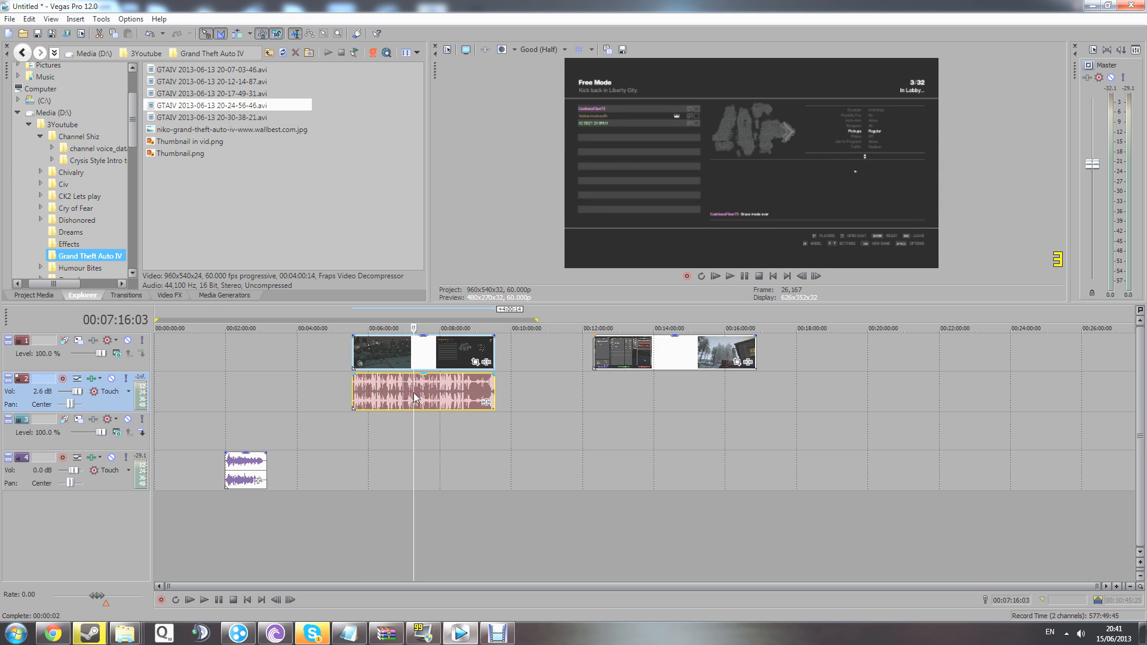
Delete only the video event of the newly placed GTA clip and its leftover audio event after that.
left_click(446, 354)
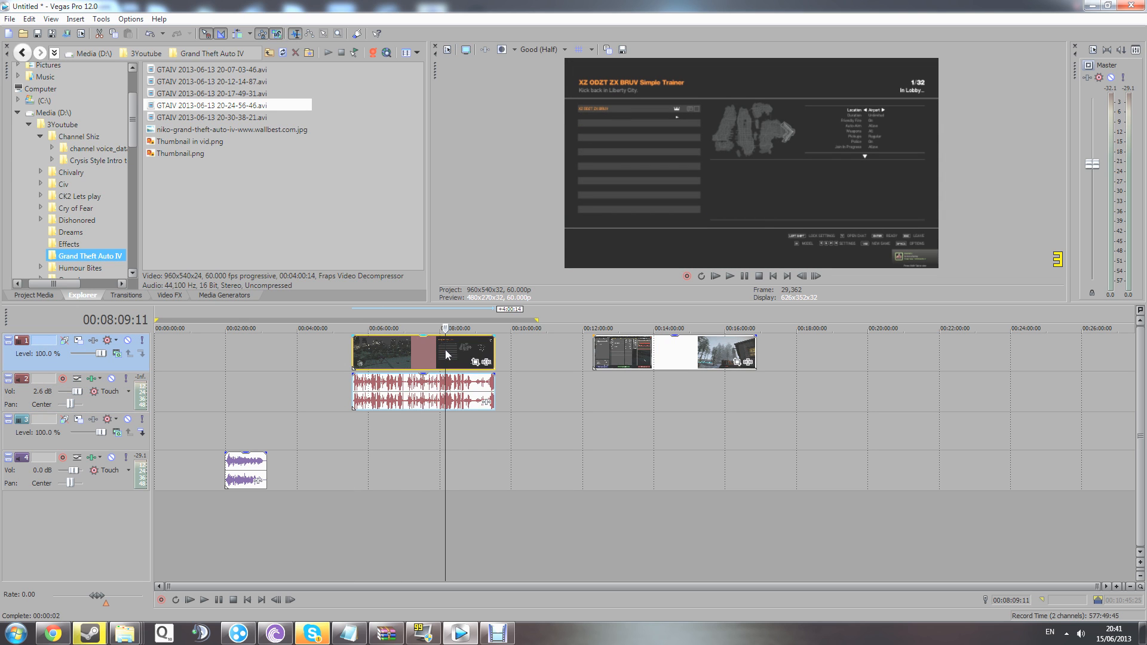
key("Delete")
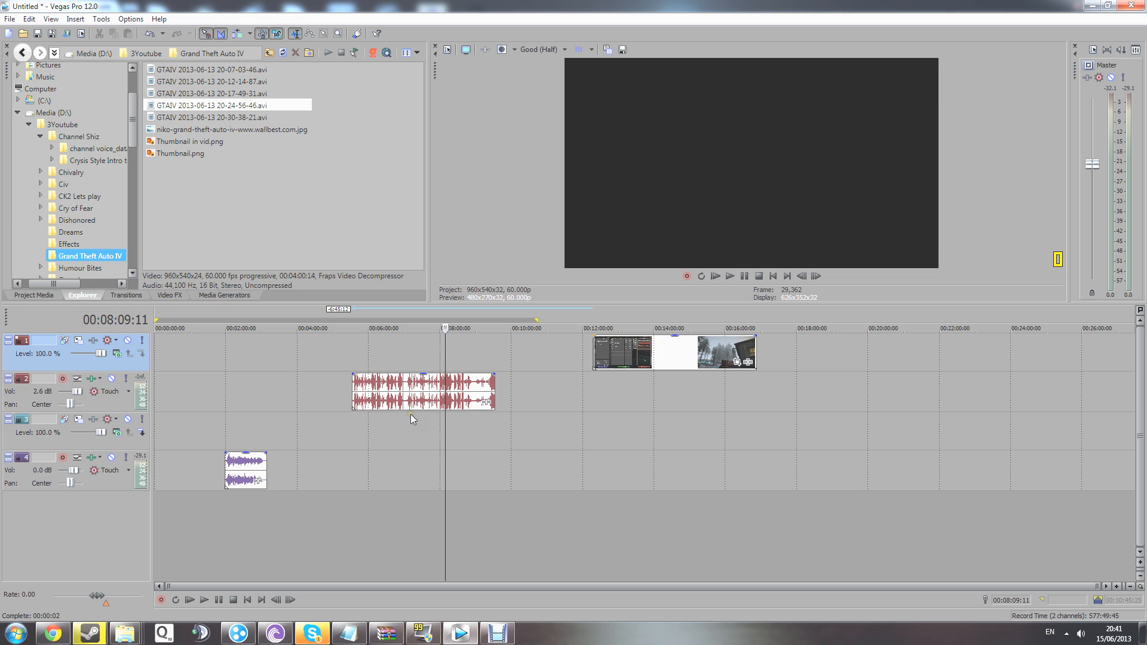
left_click(417, 401)
key("Delete")
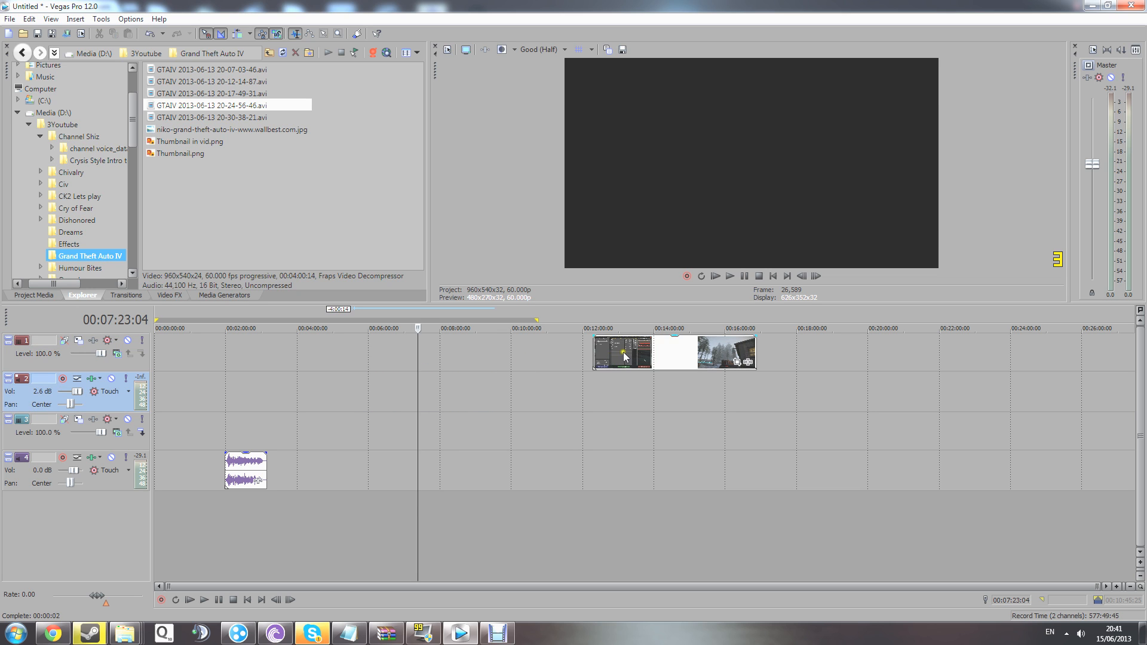
Clear the timeline by deleting the remaining Chivalry clip and the music clip.
left_click(623, 352)
key("Delete")
left_click_drag(321, 478, 56, 532)
key("Delete")
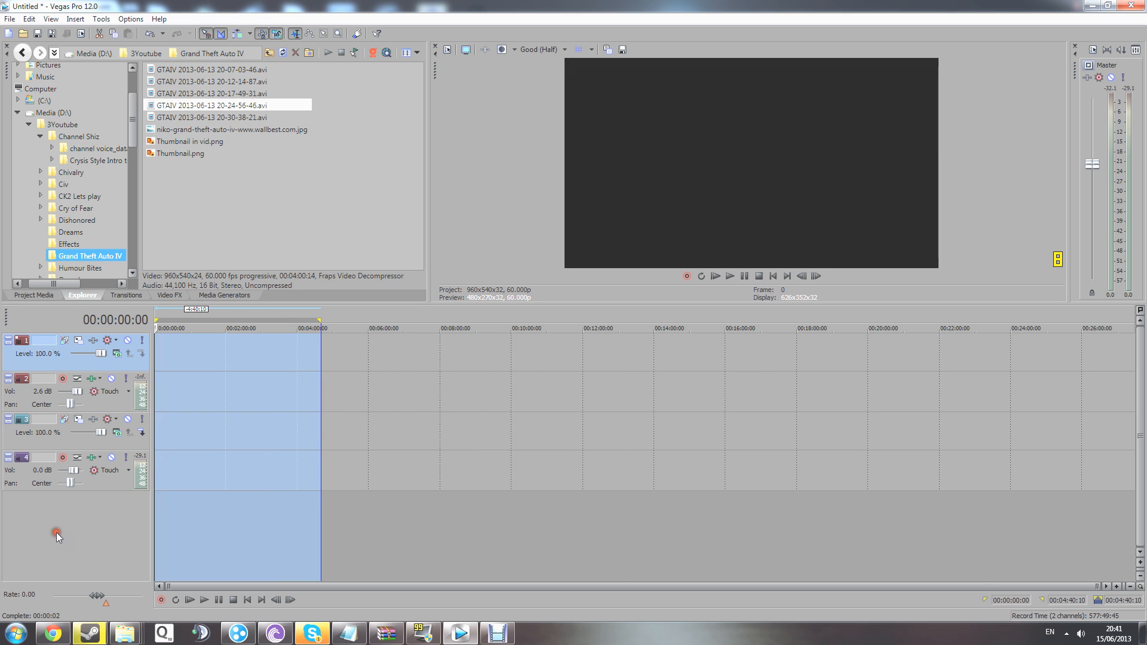
Place GTAIV clips 20-17-49-31, 20-24-56-46, 20-30-38-21 and 20-17-49-31 again end to end on track 3 from the timeline's start.
left_click(239, 594)
left_click_drag(209, 93, 422, 458)
left_click_drag(227, 117, 561, 440)
left_click_drag(272, 94, 658, 442)
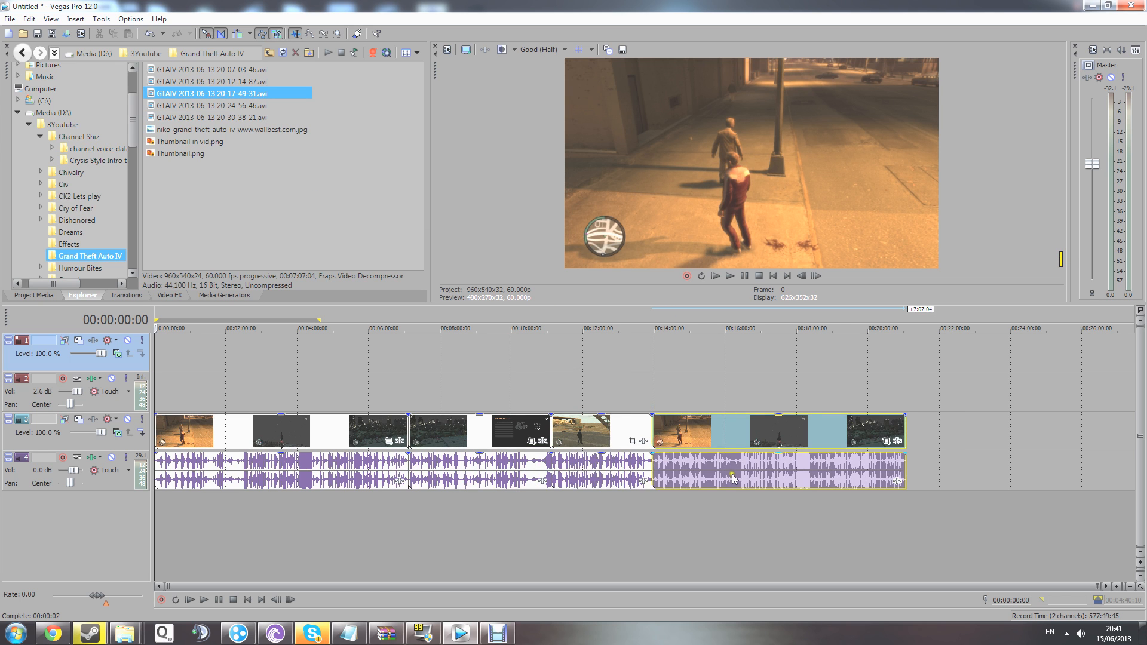
Loop-select the full span of clips and set the Render As output to bla.wmv in D:\Logos, intros ETC.
double_click(647, 554)
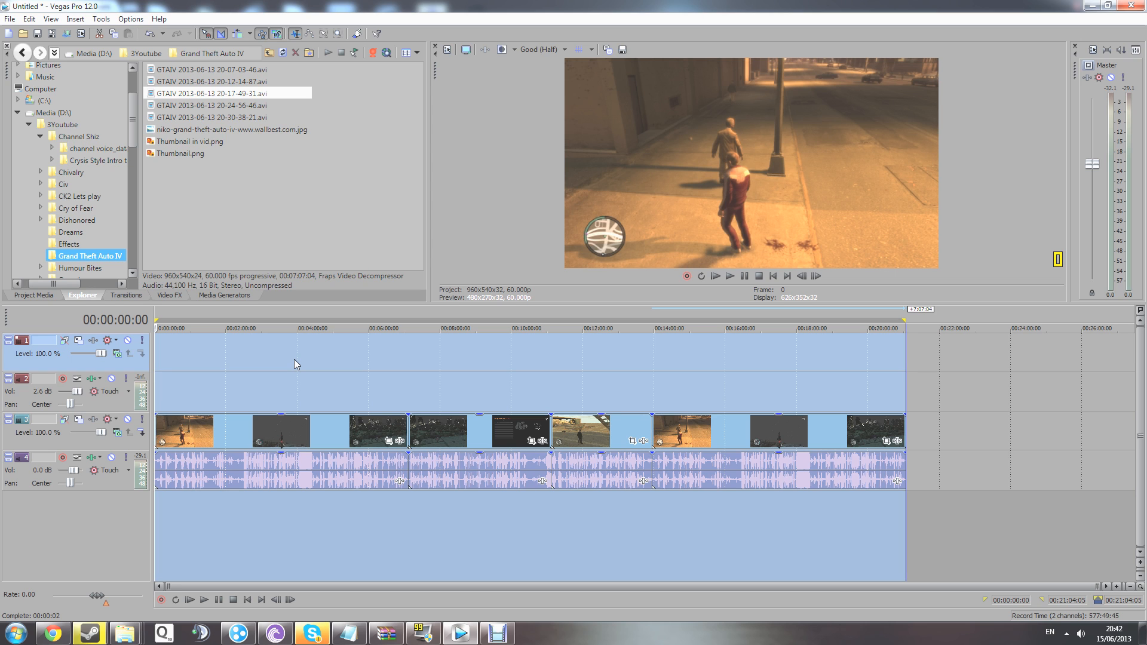
left_click(67, 31)
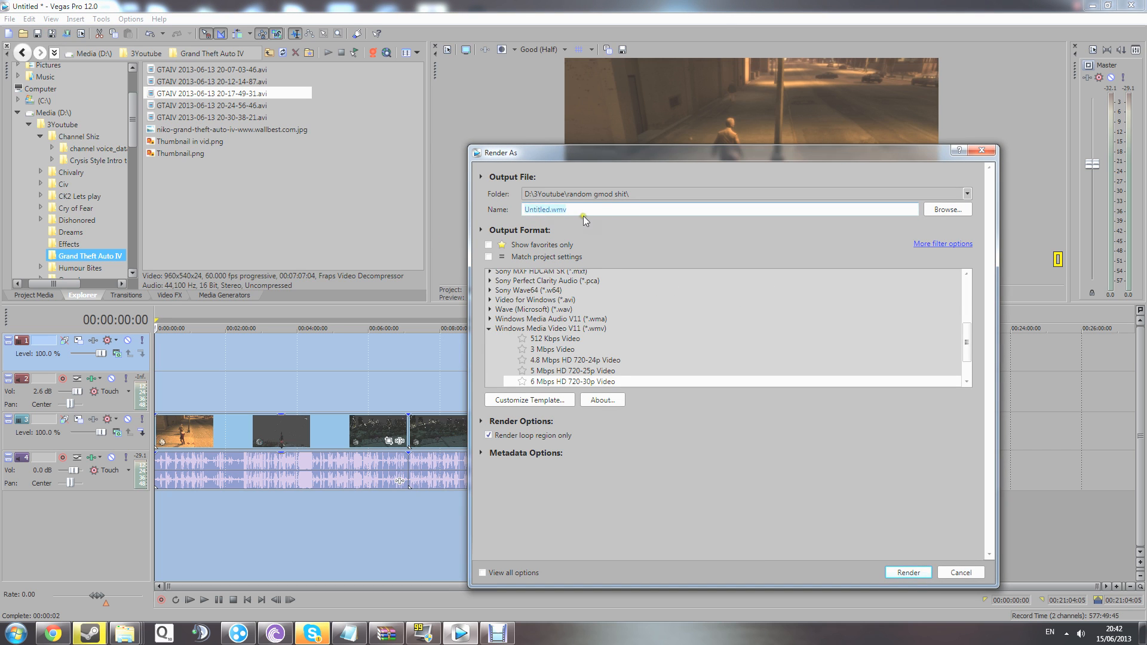
left_click(963, 210)
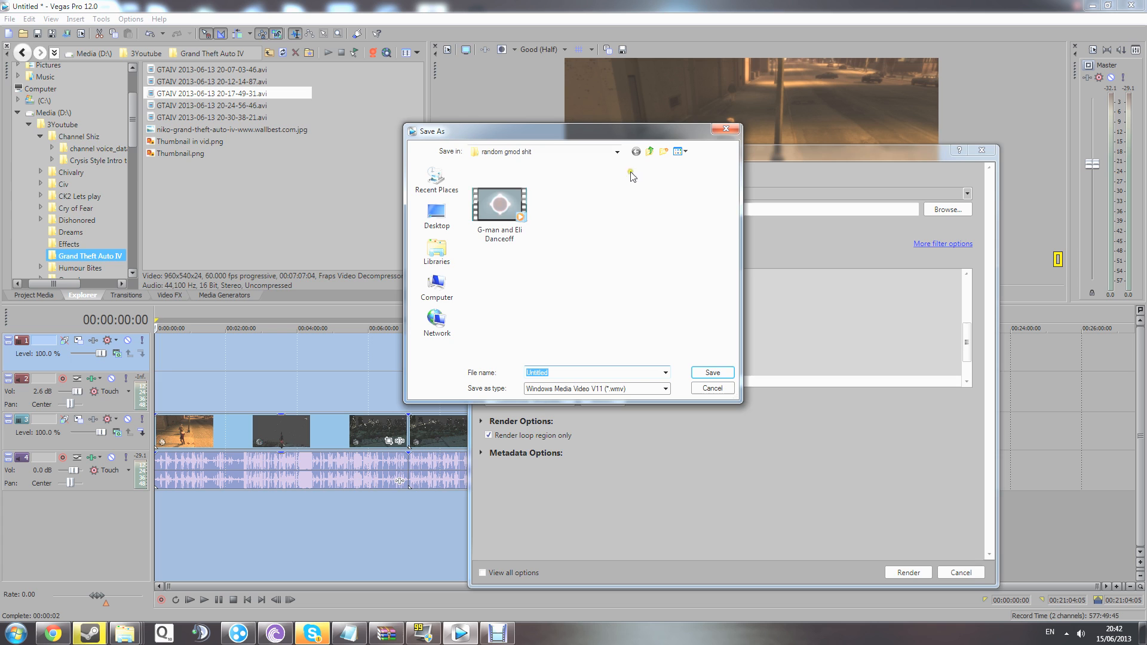
left_click(436, 287)
double_click(543, 230)
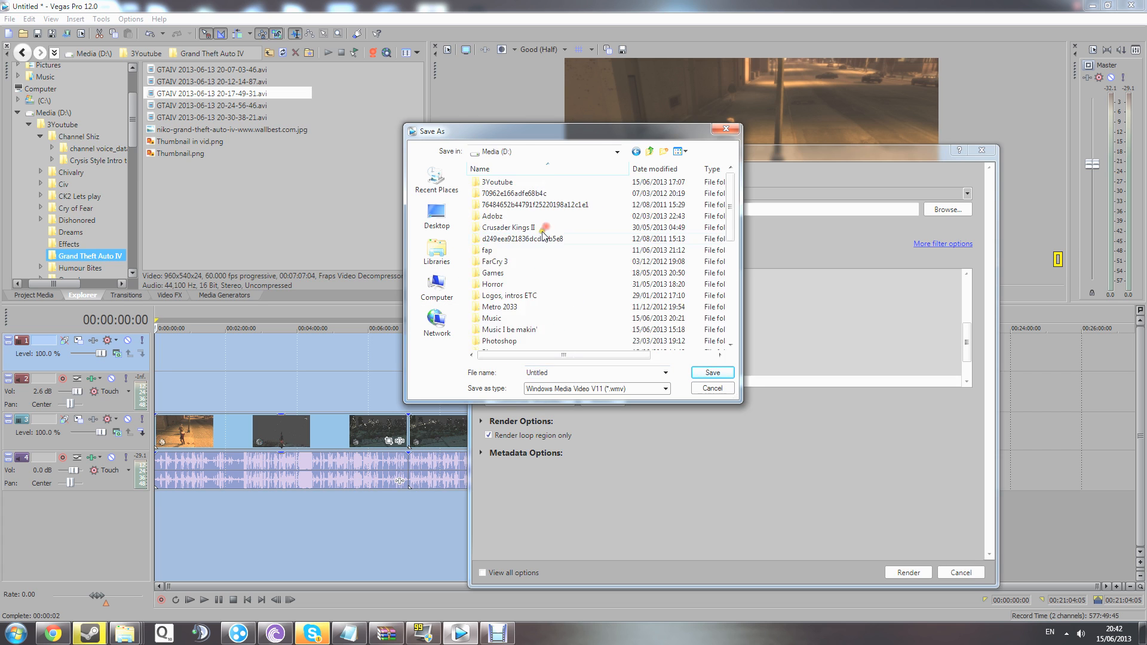
double_click(526, 297)
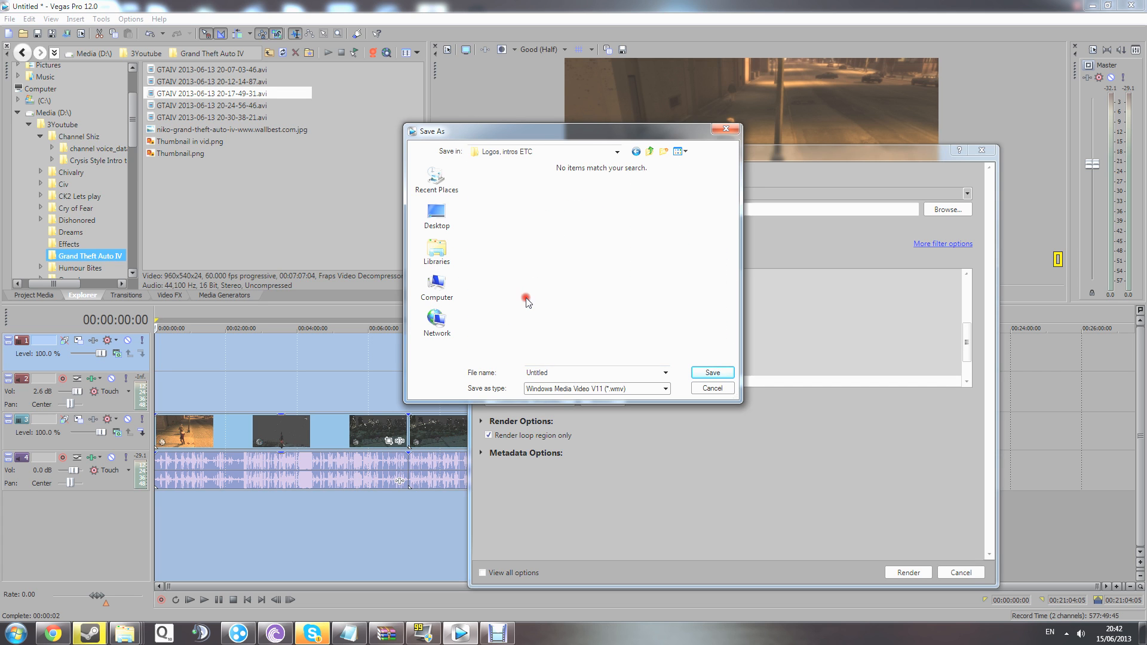
double_click(647, 372)
type("bla")
key("Return")
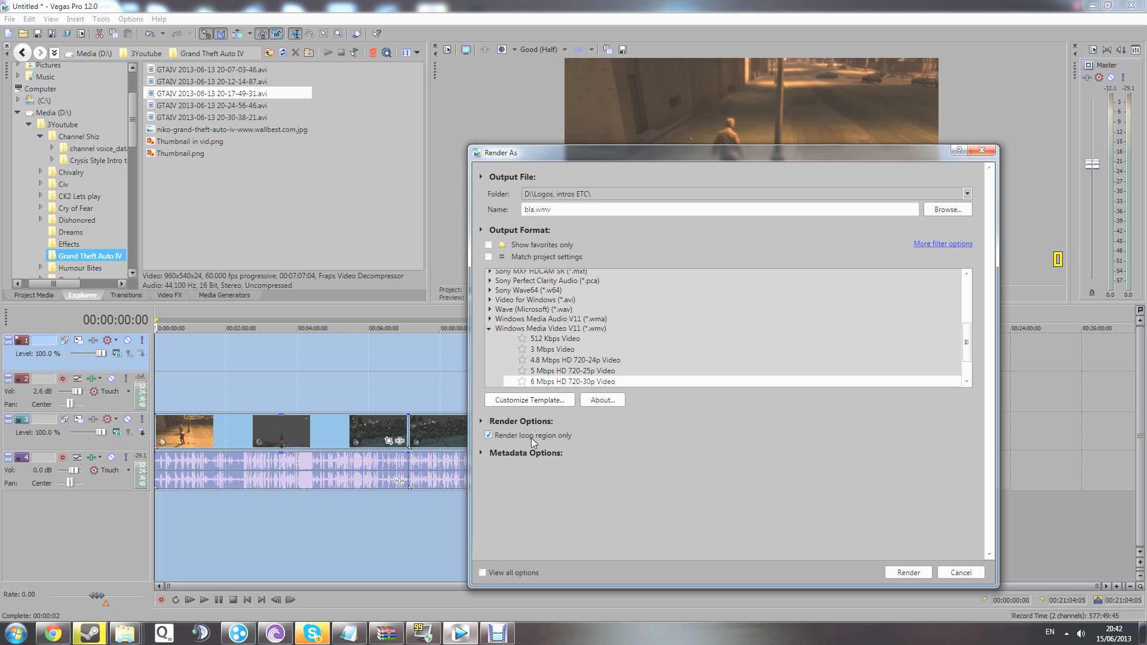
Move the Render As dialog aside to view the selected loop region and close the dialog without rendering.
left_click_drag(623, 150, 1144, 276)
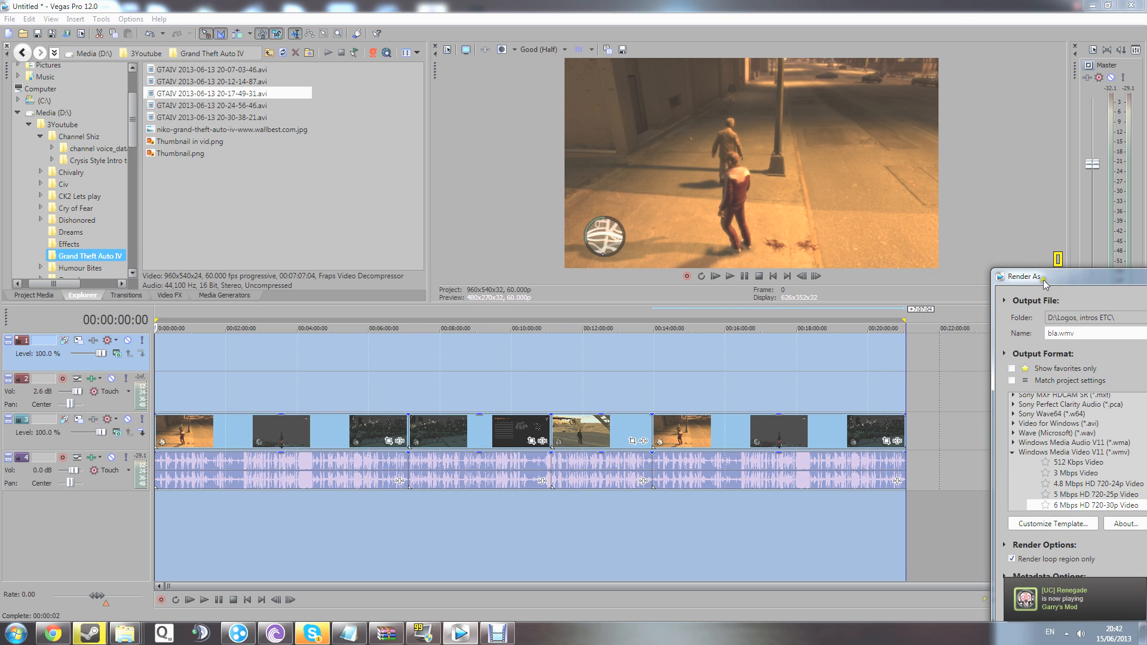
left_click_drag(1044, 283, 1036, 265)
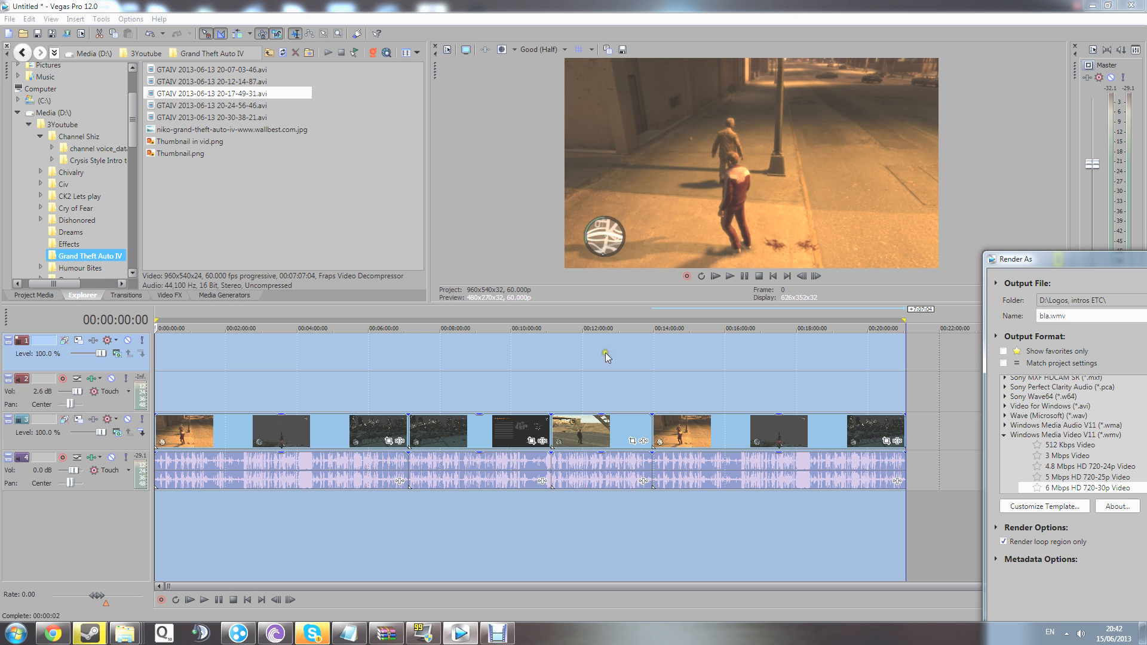
left_click_drag(1026, 263, 253, 111)
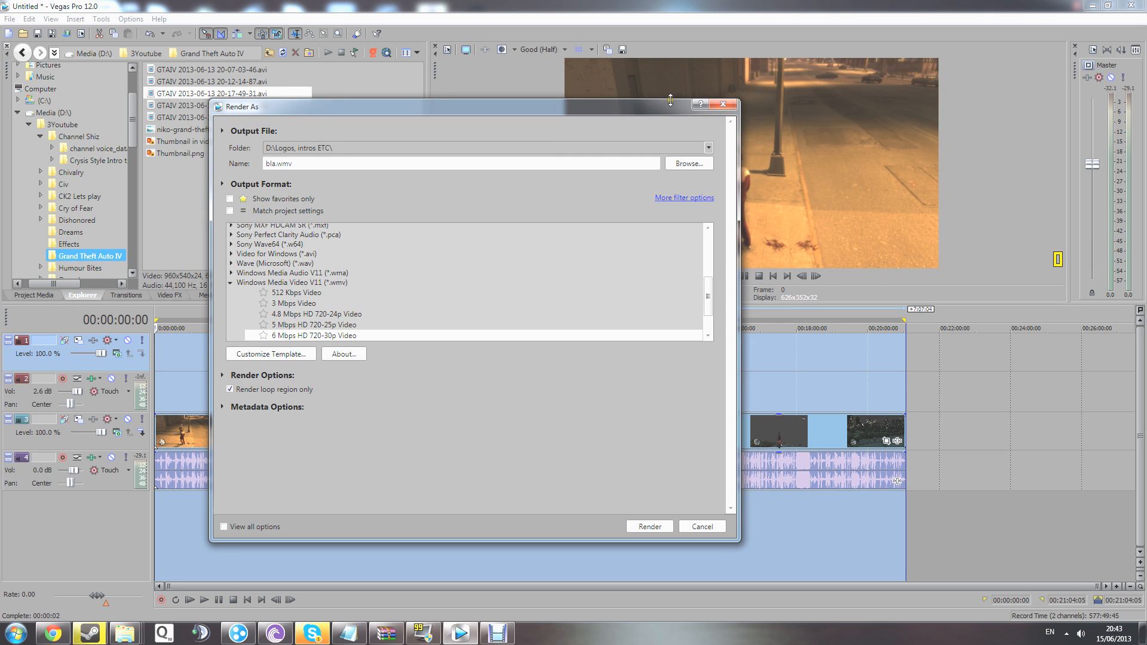
left_click(723, 104)
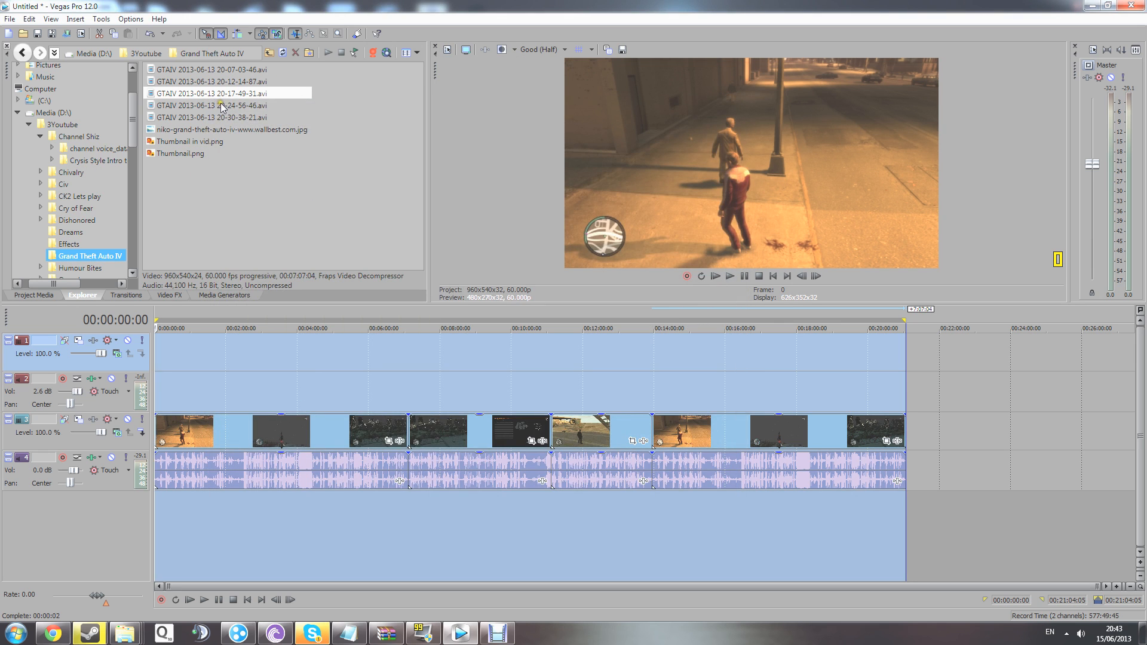
Add GTAIV clips 20-30-38-21 and 20-24-56-46 on track 1 from about 00:23:15:00, and loop-select only the first four clips.
left_click_drag(220, 118, 988, 395)
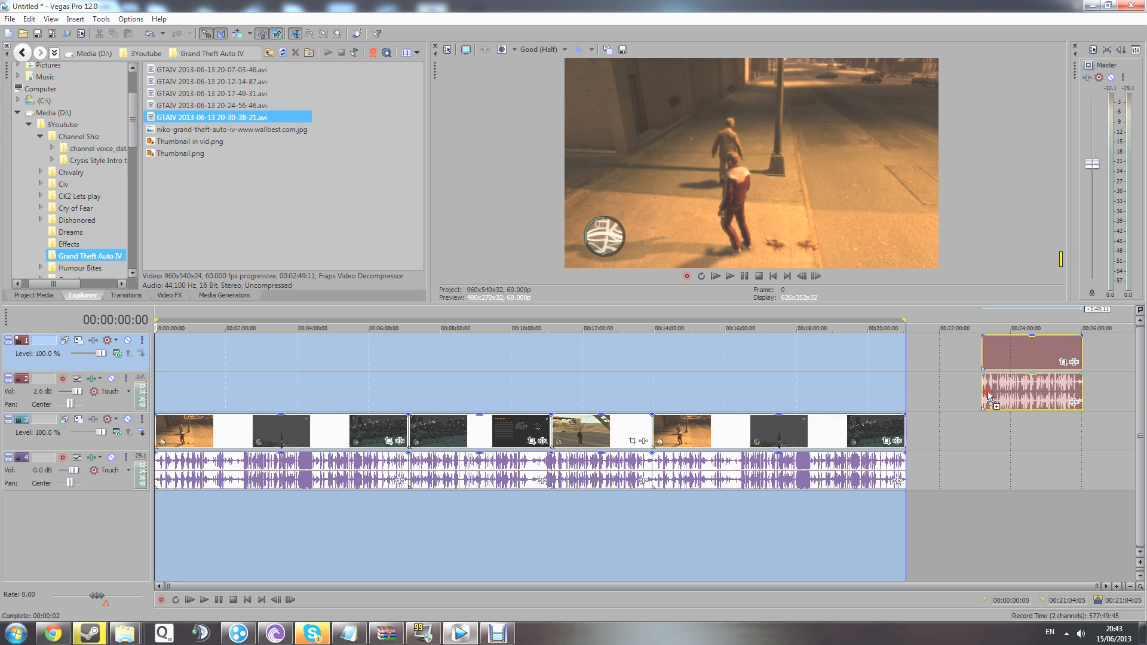
left_click_drag(239, 105, 998, 419)
left_click(851, 465)
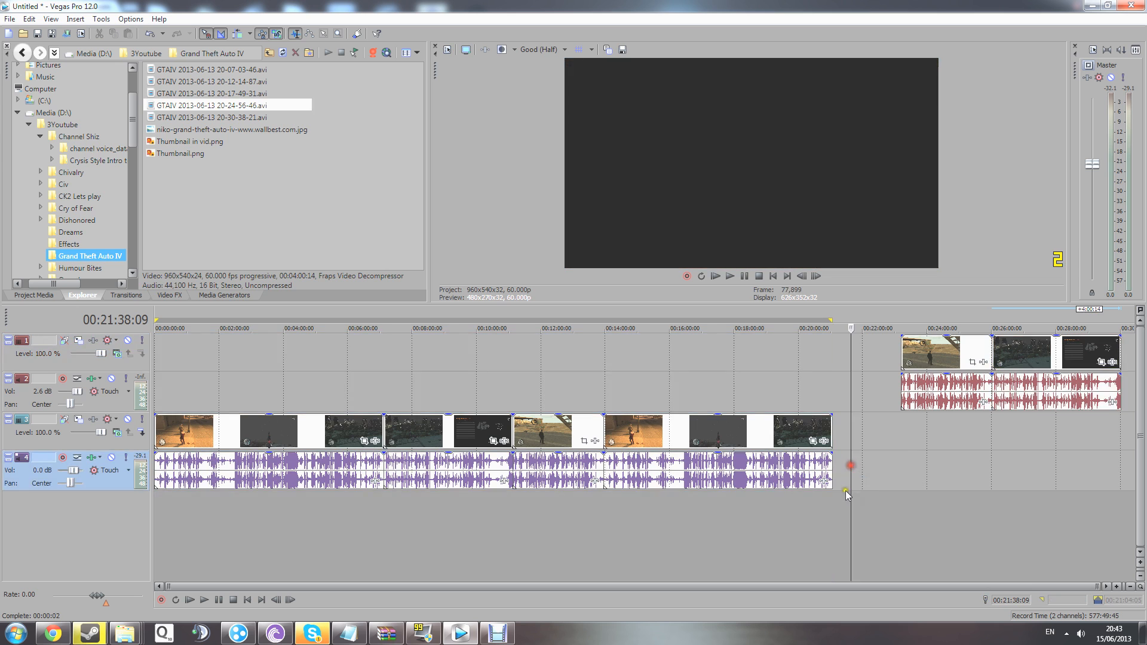
left_click_drag(832, 508, 14, 502)
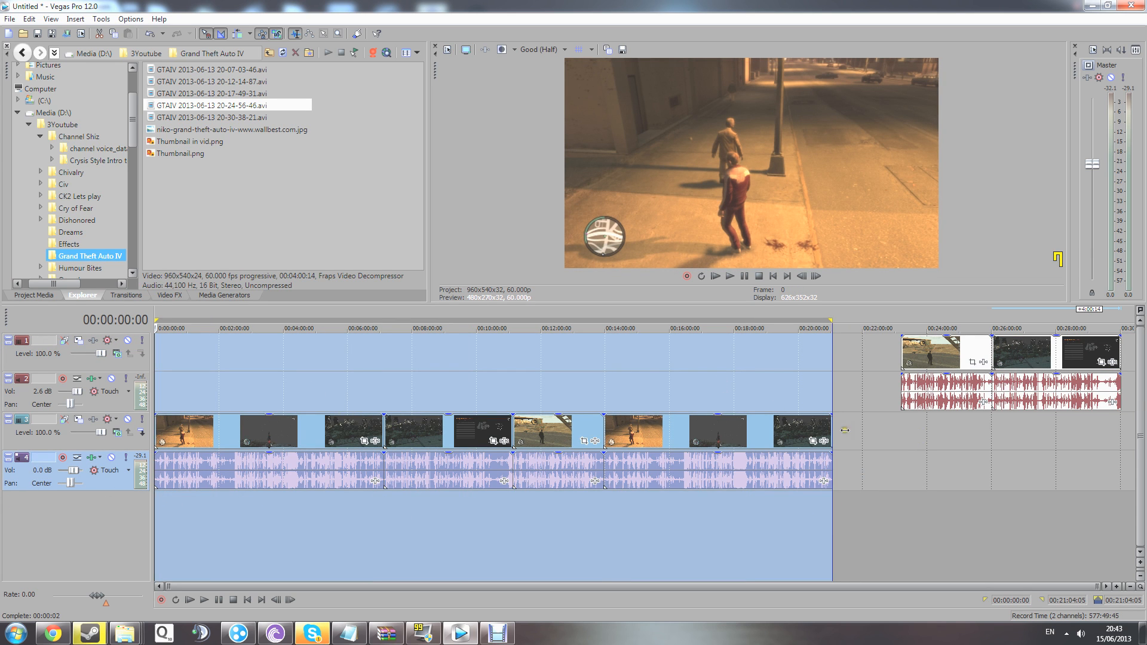
Bring up the Render As settings, collapse the Windows Media Video V11 presets and review the list of output formats.
left_click(52, 34)
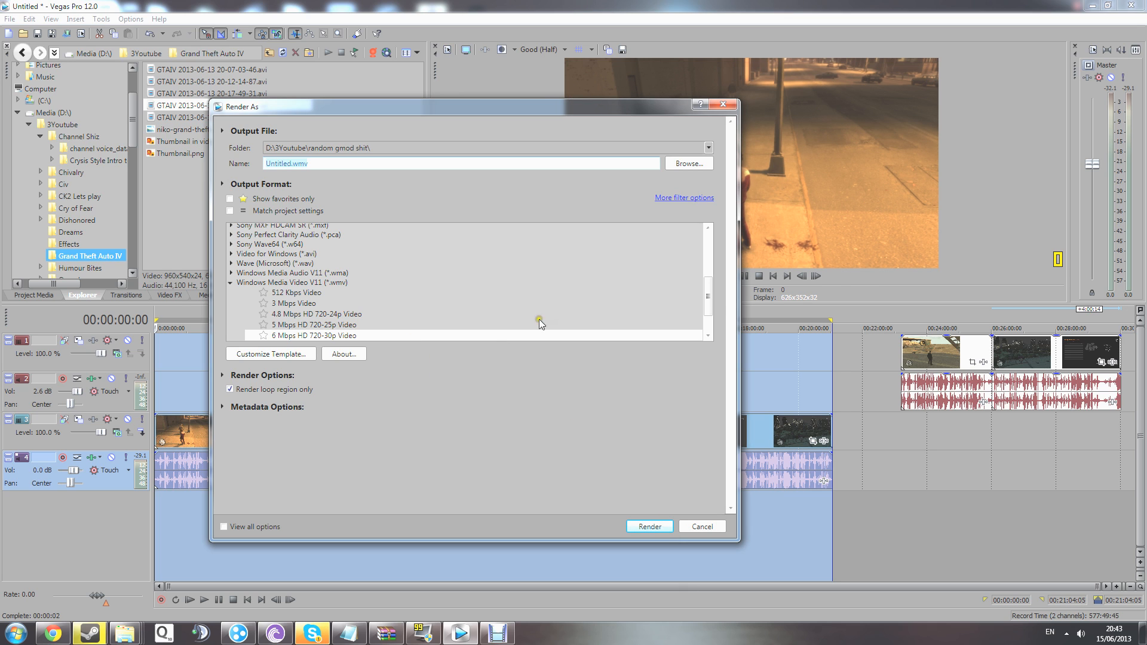
scroll(711, 283, "up", 2)
mouse_move(711, 278)
left_mouse_down()
mouse_move(709, 304)
mouse_move(710, 285)
left_mouse_up()
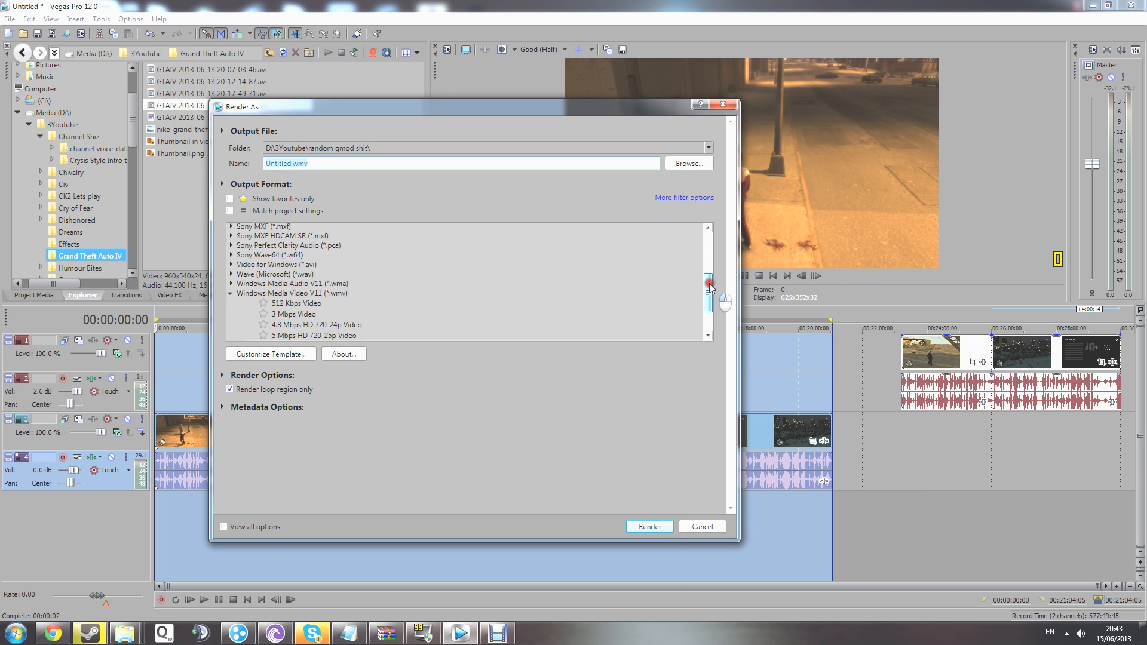
left_click(230, 293)
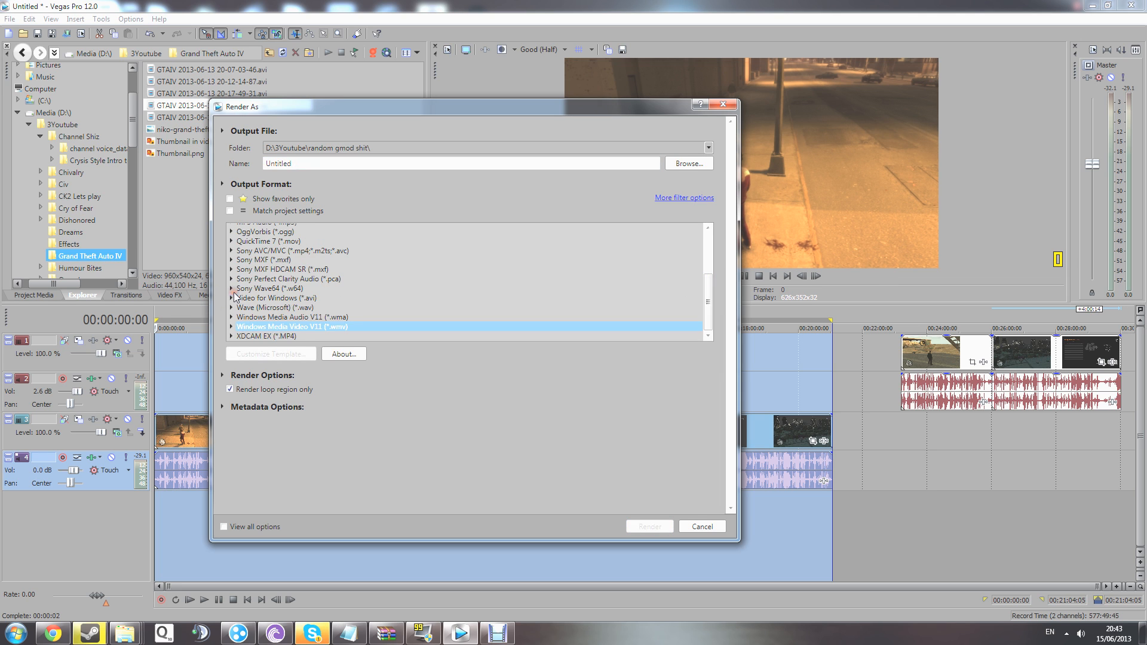
scroll(316, 298, "up", 4)
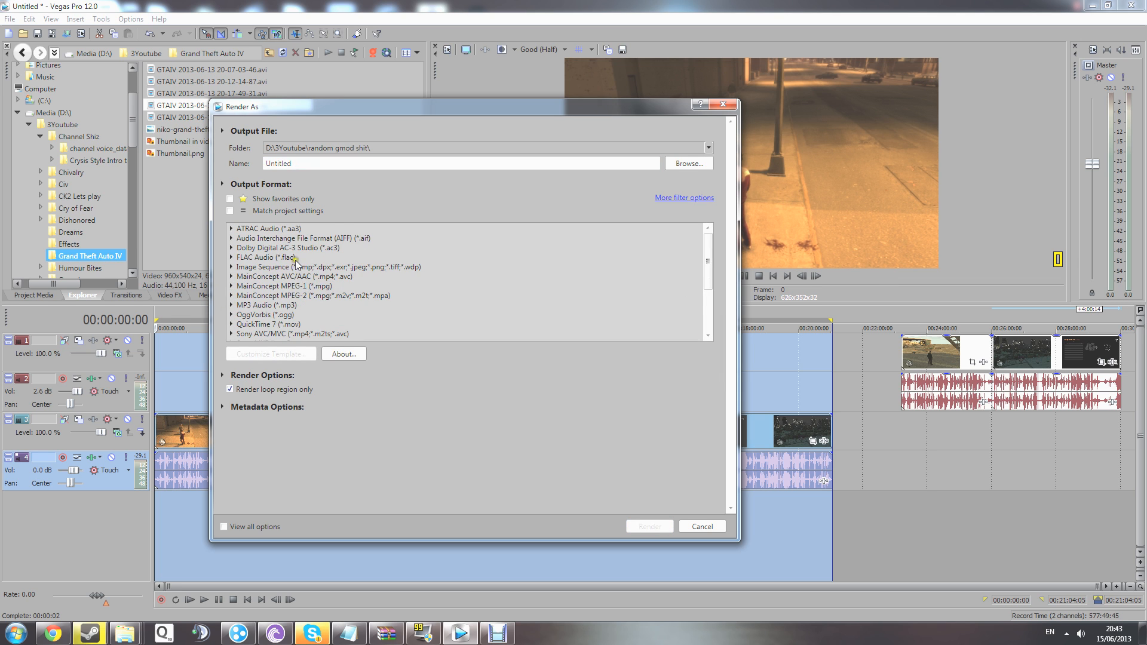
scroll(300, 287, "down", 5)
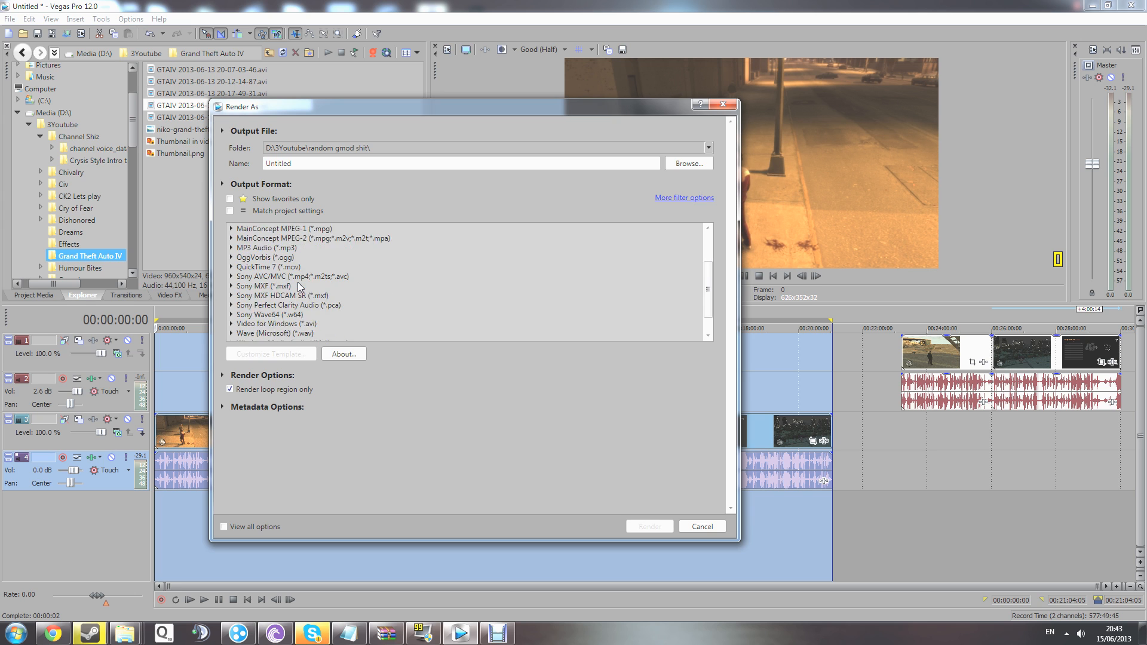
scroll(299, 287, "up", 5)
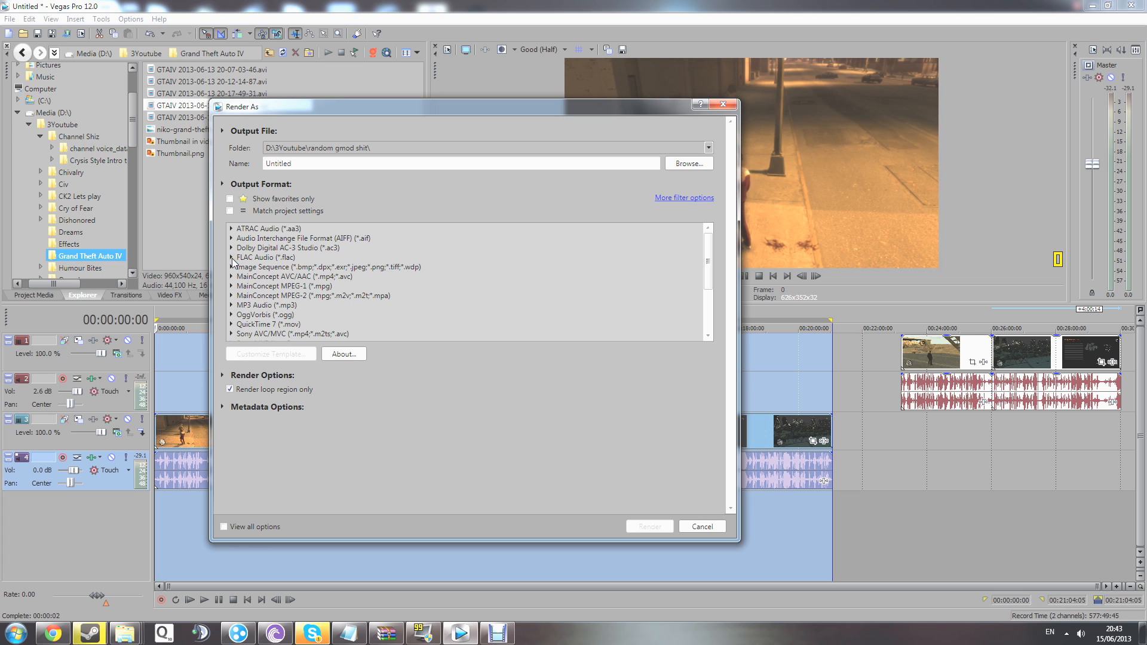
scroll(252, 311, "down", 5)
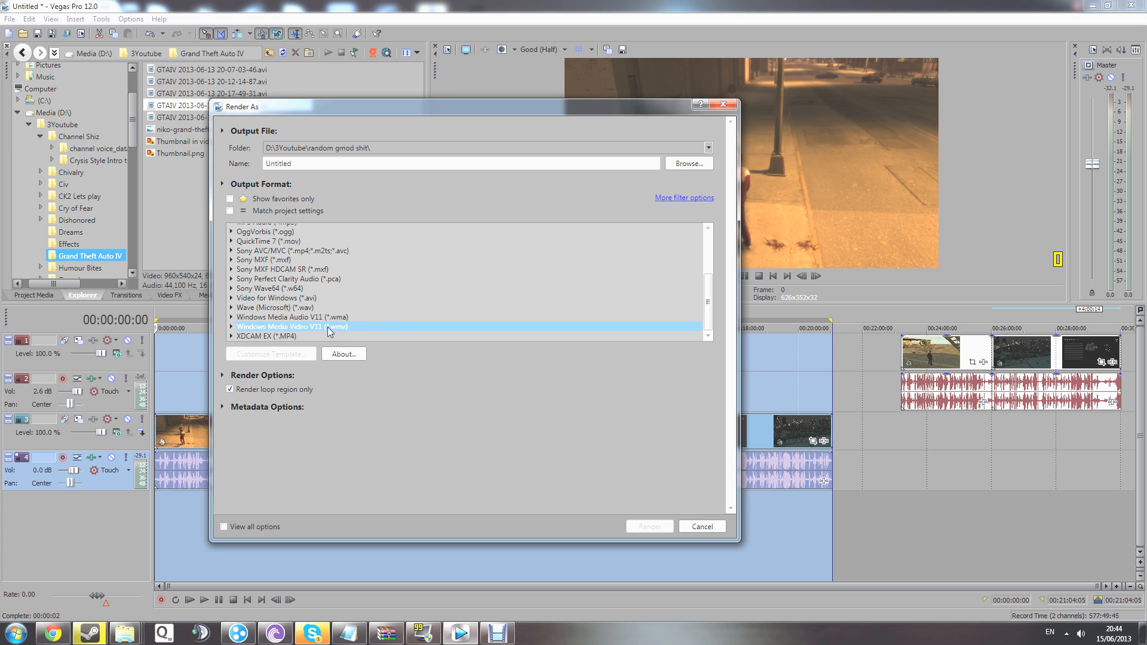
Examine the QuickTime 7 presets, collapse them and look over the remaining output formats.
left_click(280, 242)
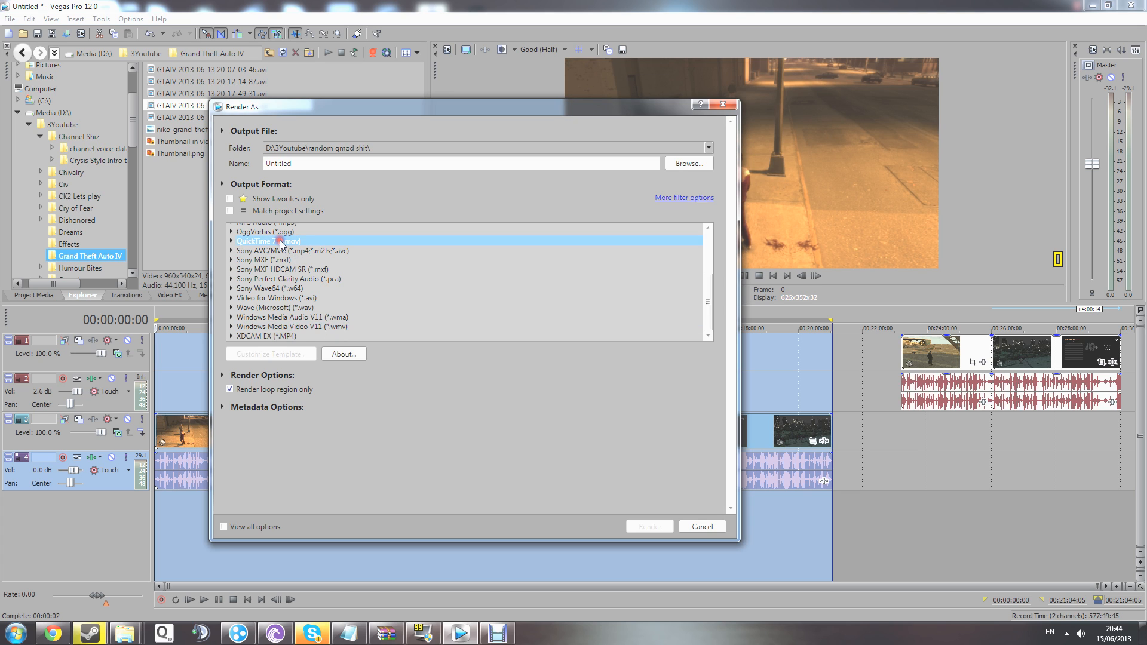
left_click(232, 241)
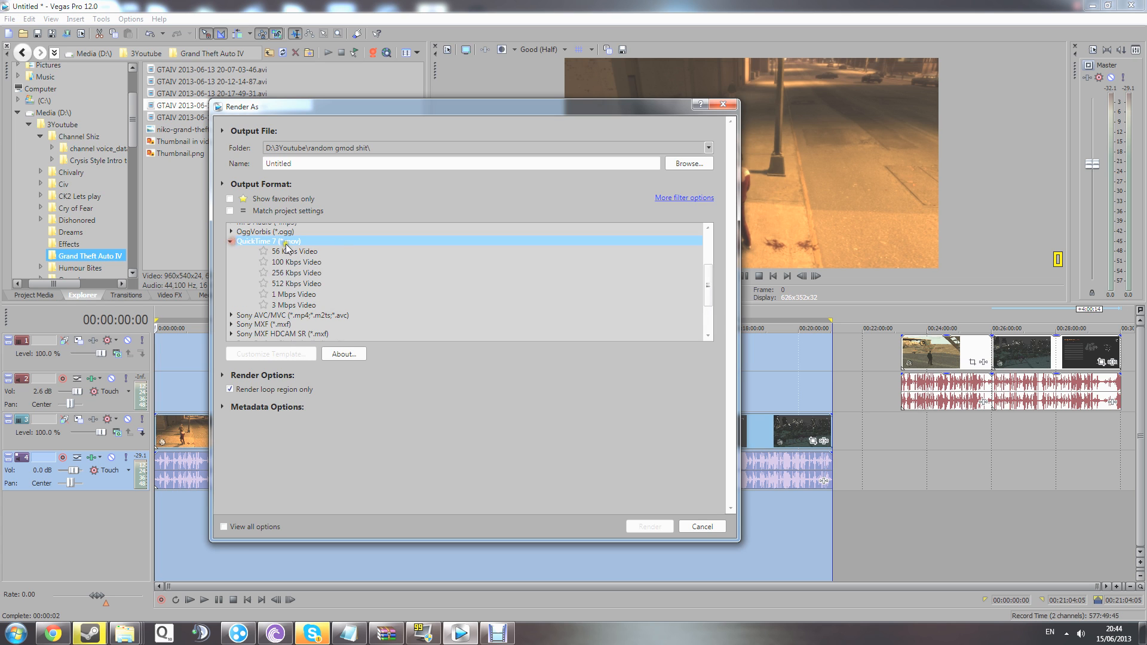
scroll(233, 245, "up", 1)
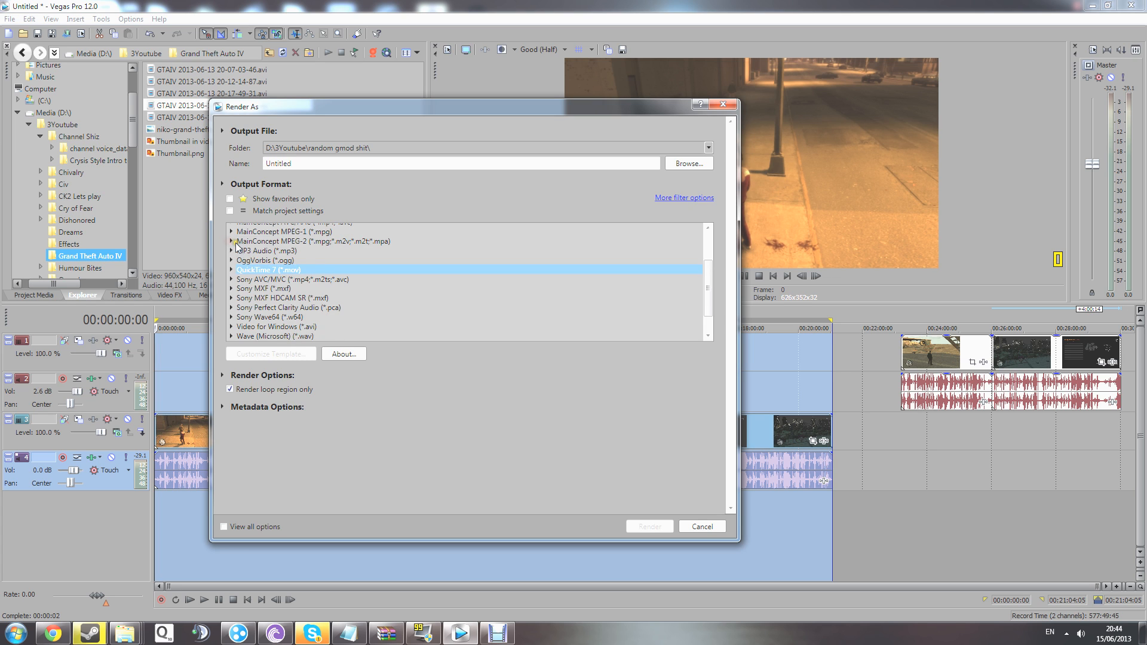
scroll(265, 270, "up", 2)
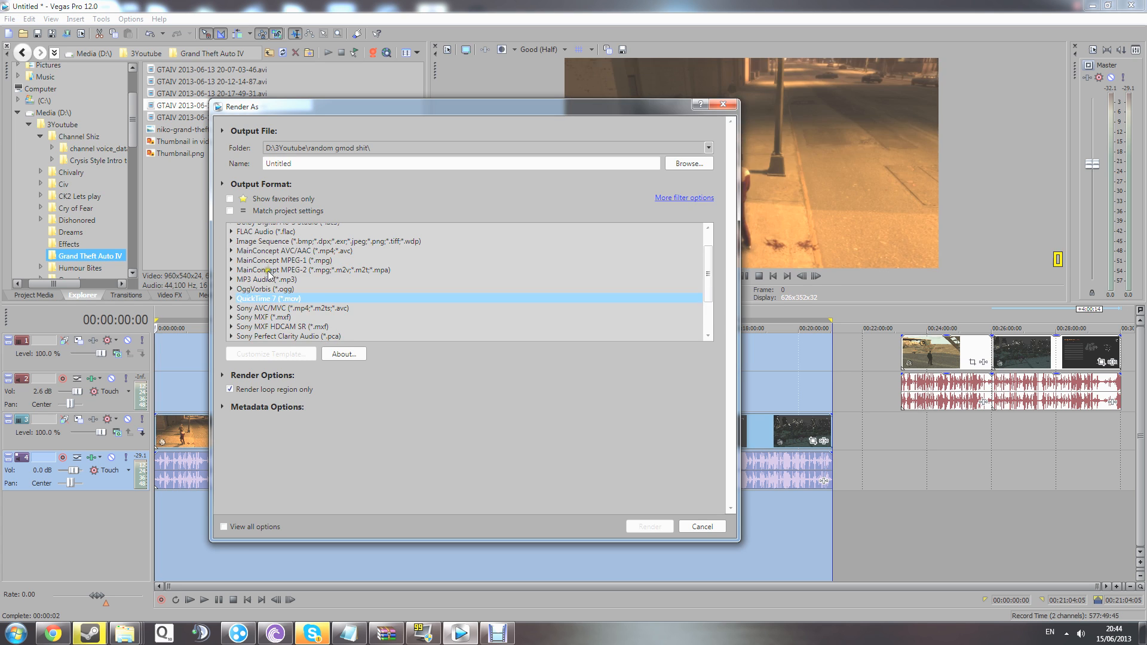
scroll(273, 279, "down", 3)
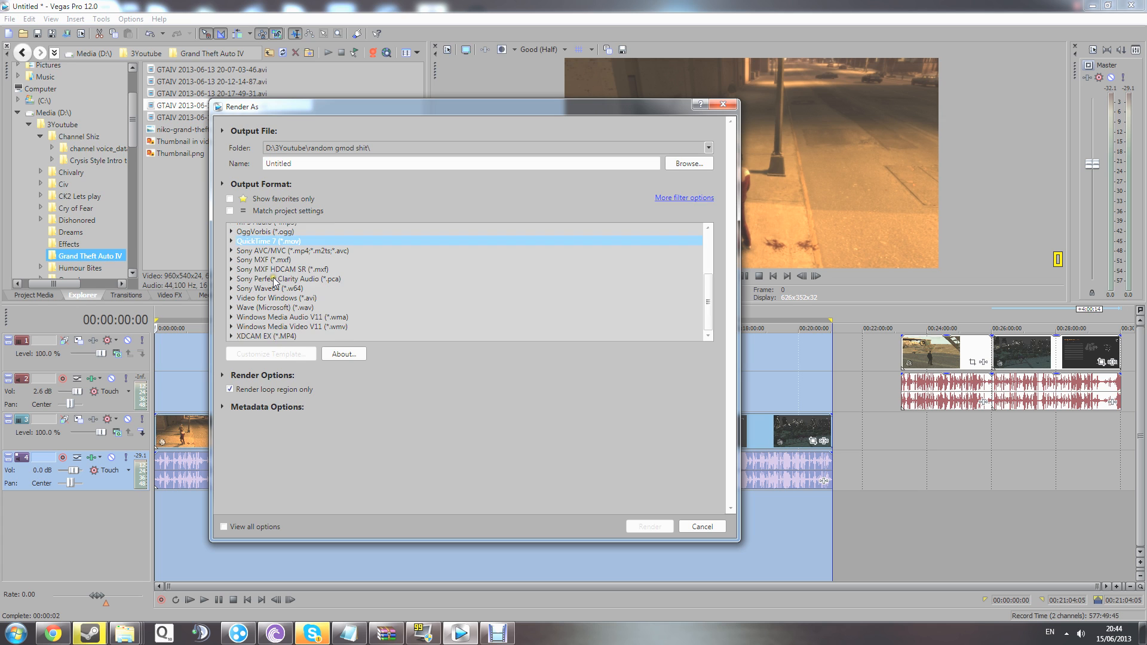
scroll(277, 294, "up", 3)
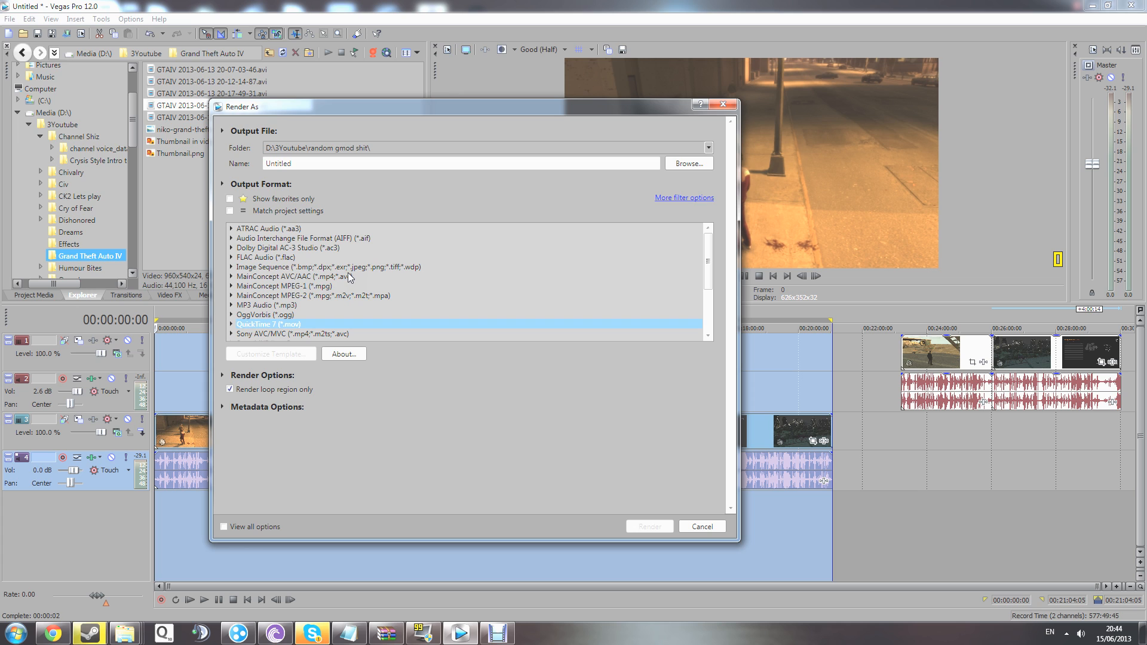
scroll(351, 276, "down", 3)
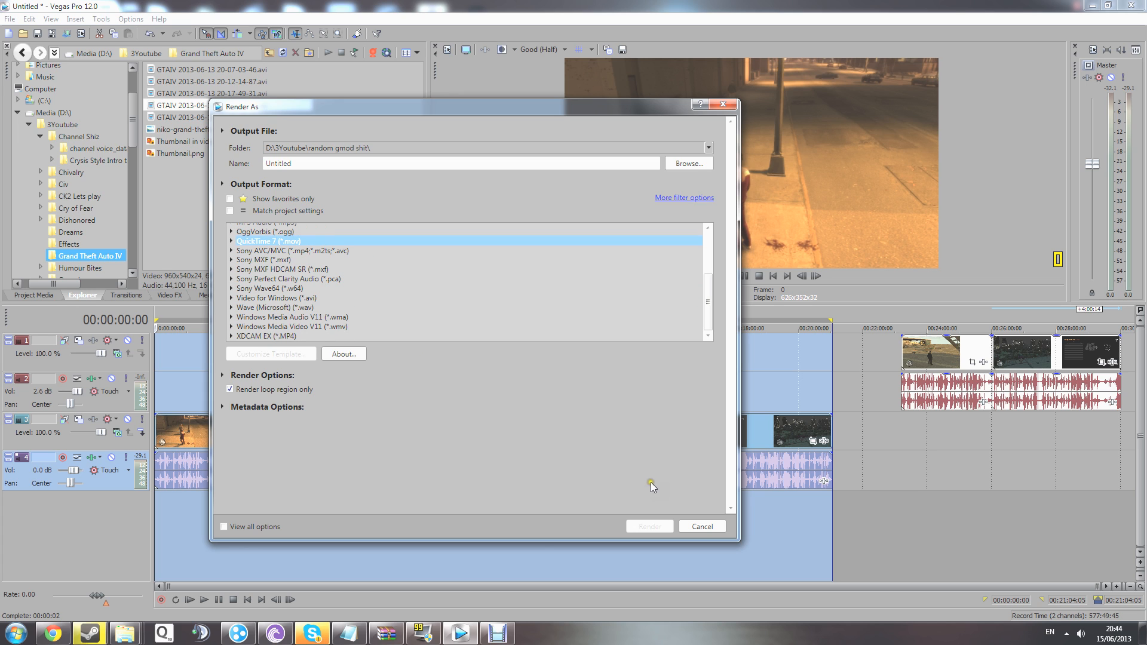
Compare the Windows Media Video V11 presets, from 512 Kbps Video up to 8 Mbps HD 1080-30p Video.
left_click(269, 326)
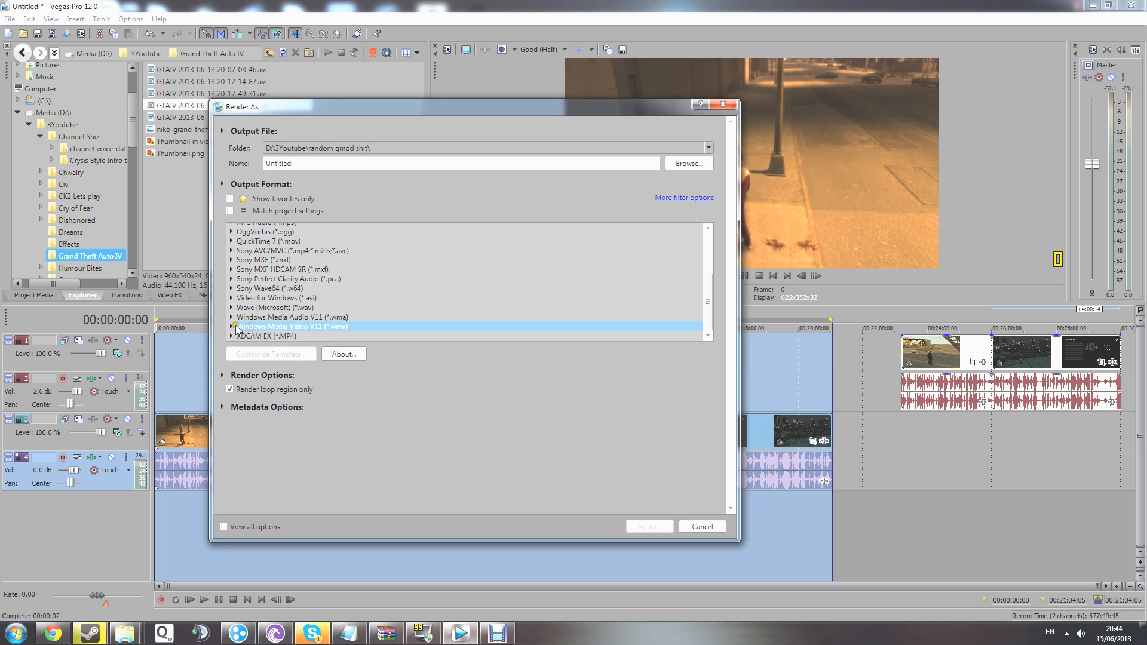
double_click(269, 326)
scroll(296, 304, "down", 1)
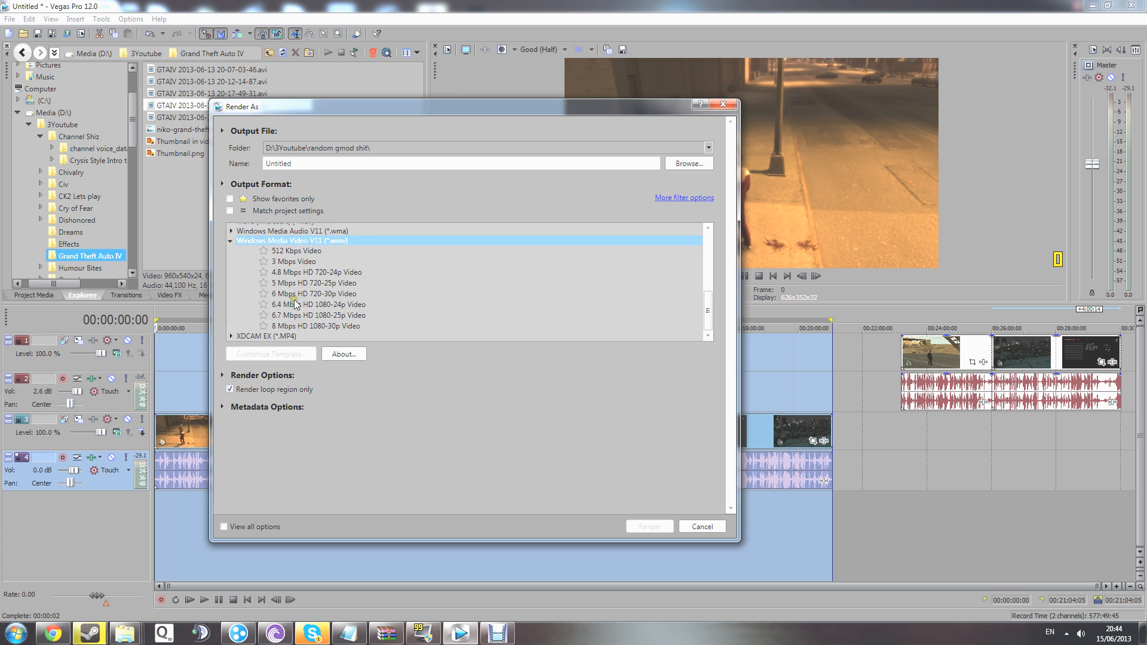
left_click(297, 251)
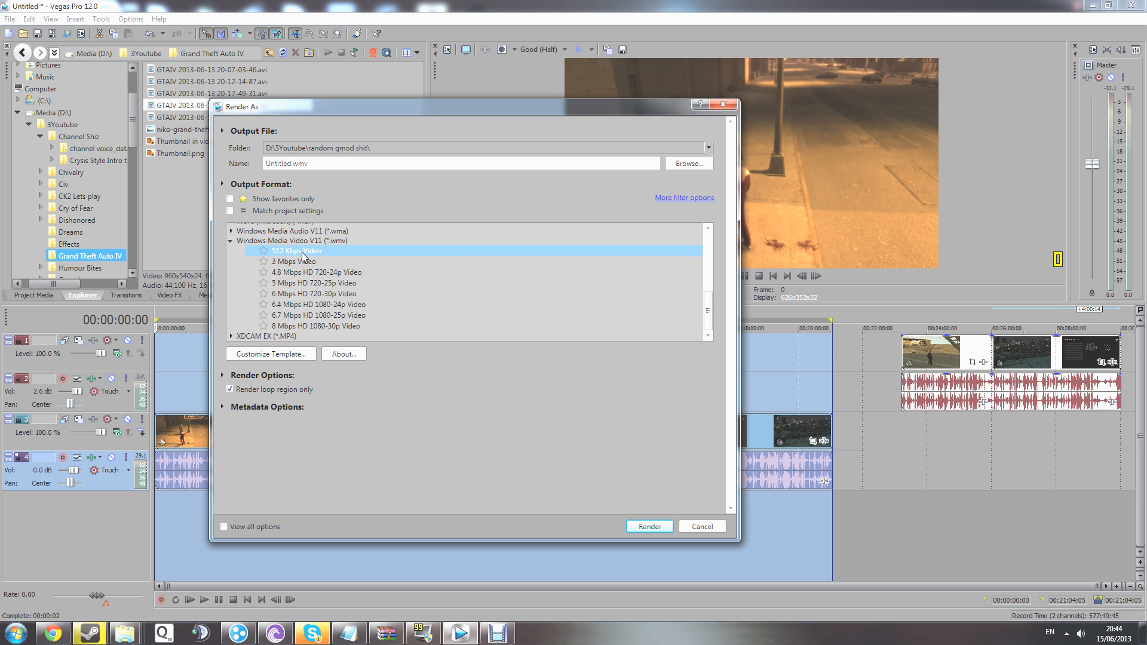
left_click(308, 263)
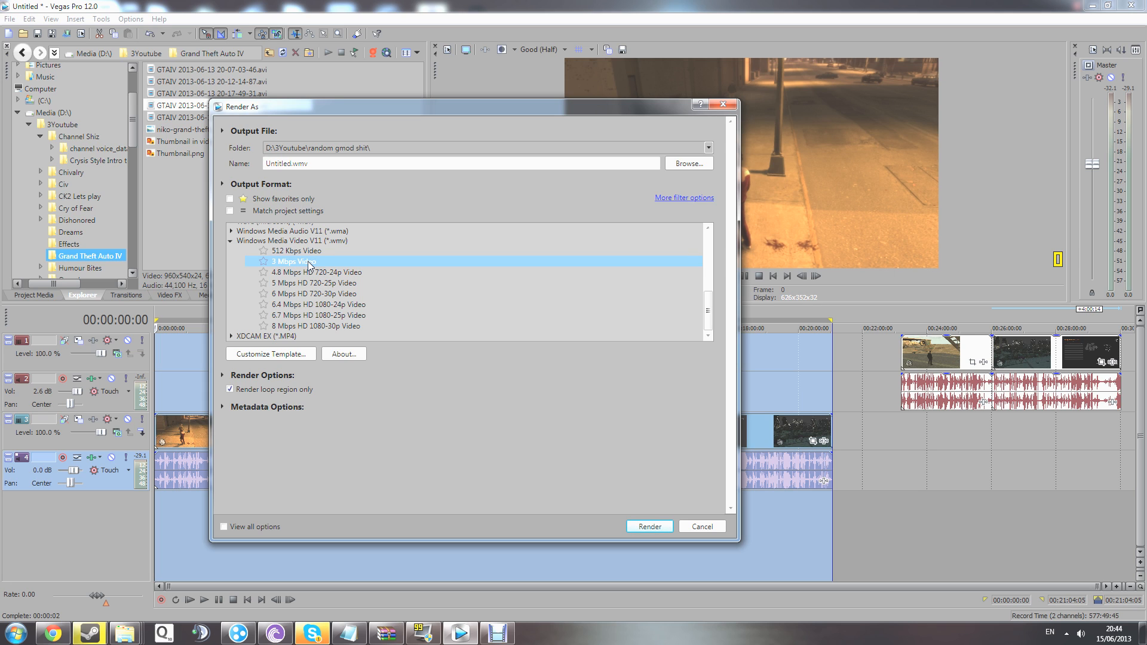
left_click(321, 273)
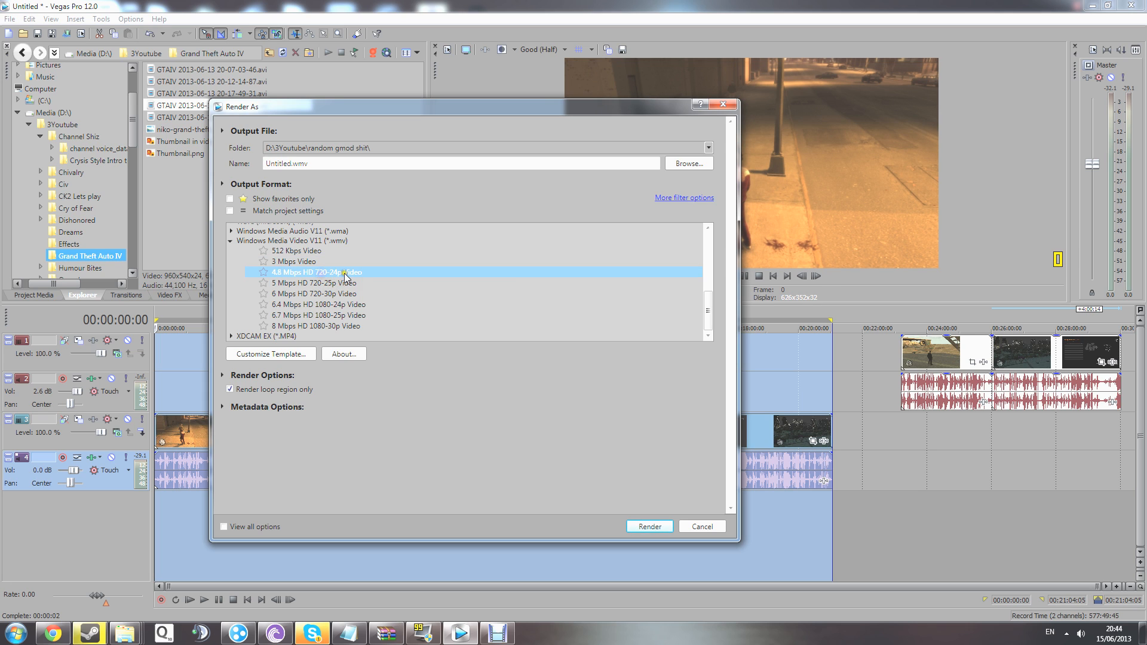
left_click(344, 283)
left_click(340, 294)
left_click(339, 326)
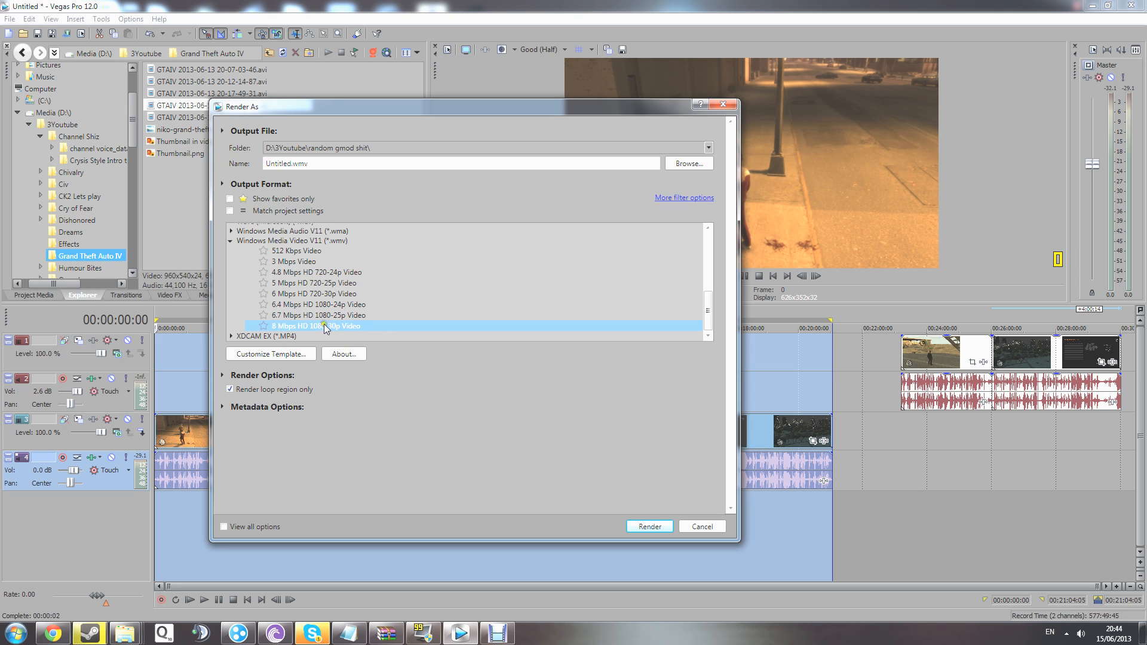
Start rendering the loop region to Untitled.wmv with the 6.4 Mbps HD 1080-24p Video preset, and cancel the render.
left_click(336, 306)
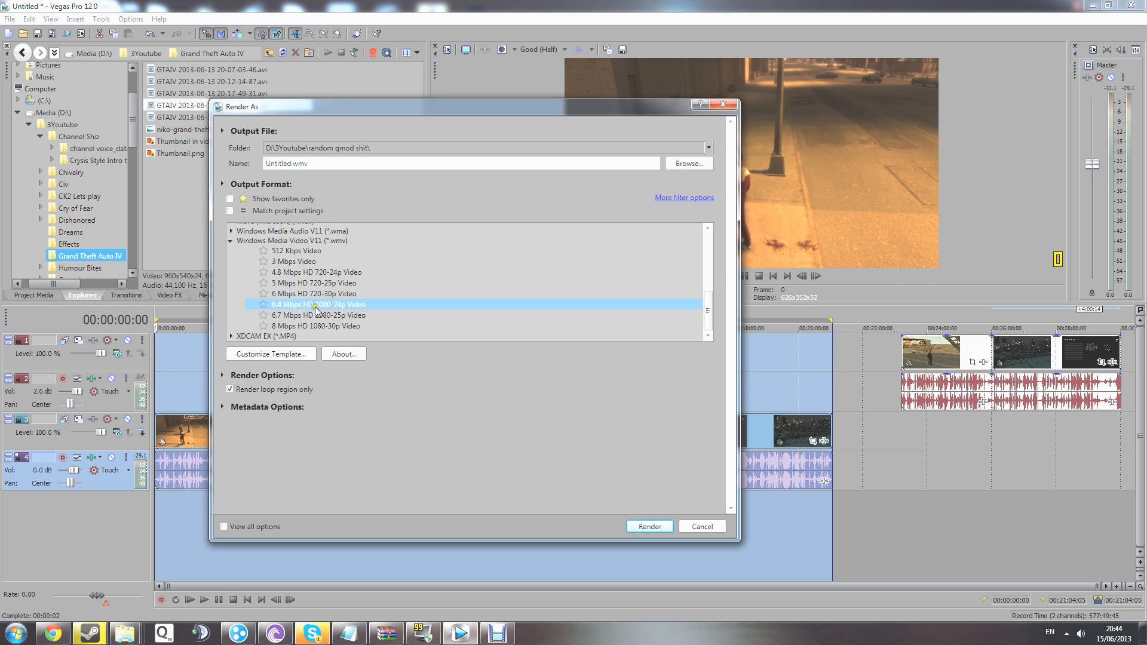
left_click(665, 528)
left_click(635, 244)
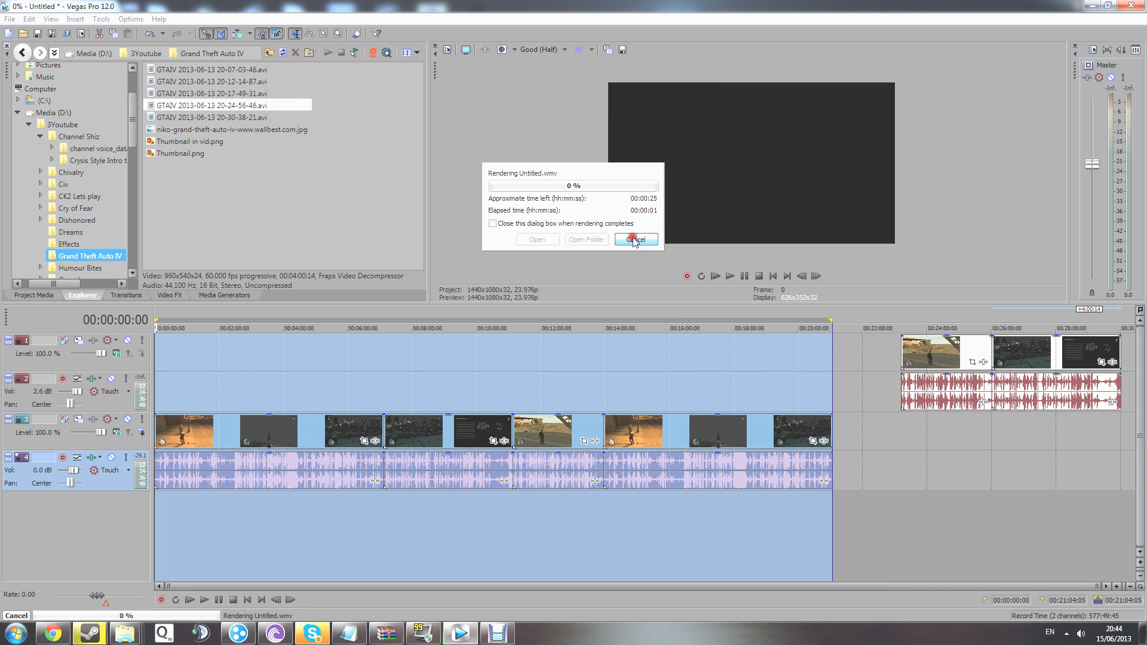
With event grouping respected and auto ripple enabled, move the track 1 clips and their audio to start where the track 3 clips end.
left_click(825, 397)
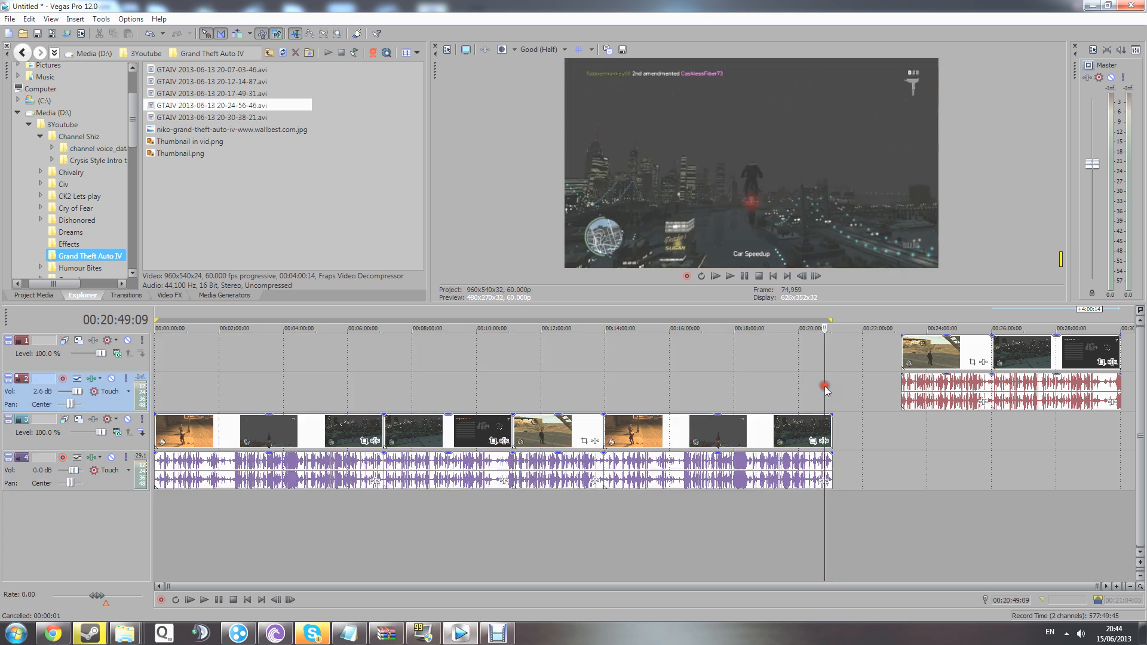
mouse_move(962, 349)
left_mouse_down()
mouse_move(918, 346)
mouse_move(956, 353)
left_mouse_up()
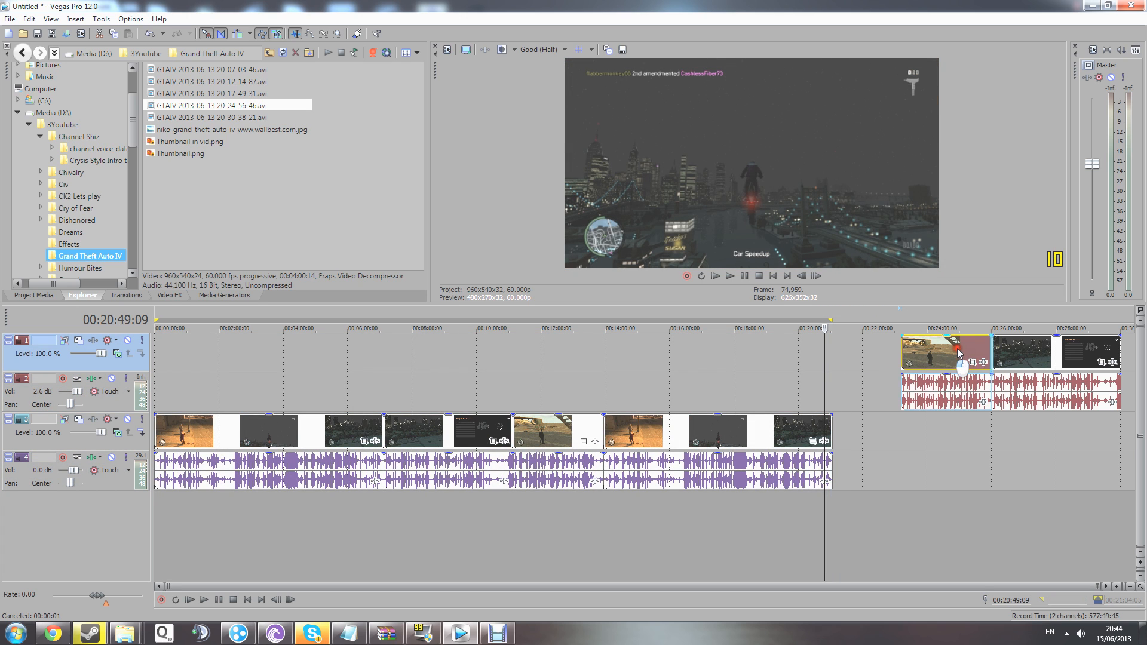
left_click(280, 37)
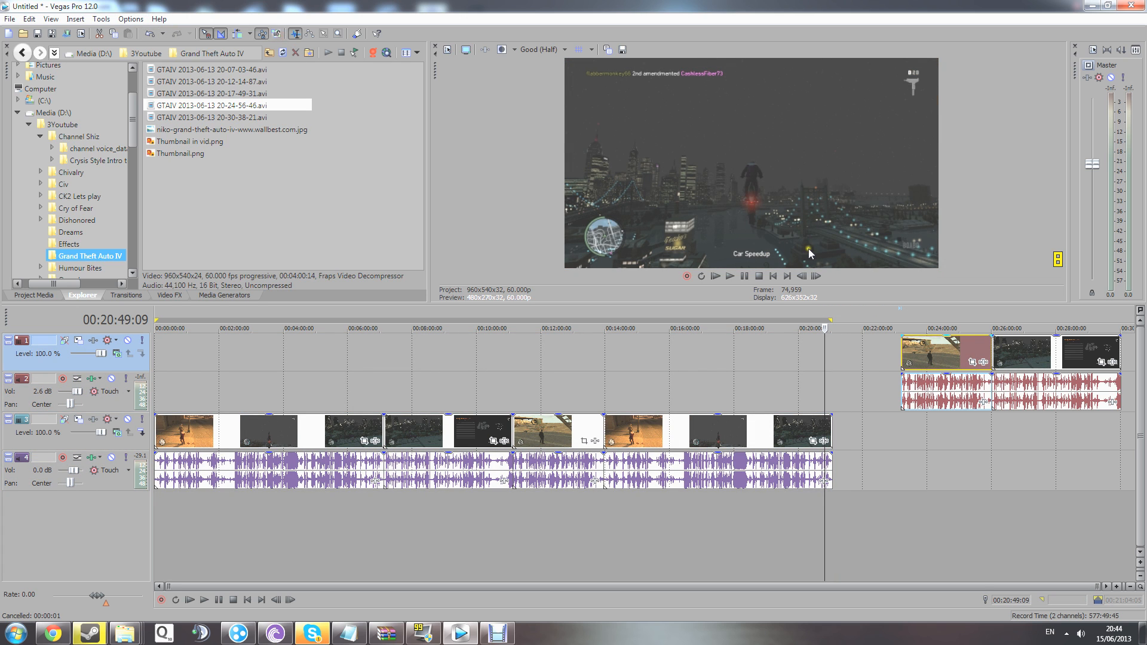
left_click(237, 35)
left_click_drag(943, 355, 874, 358)
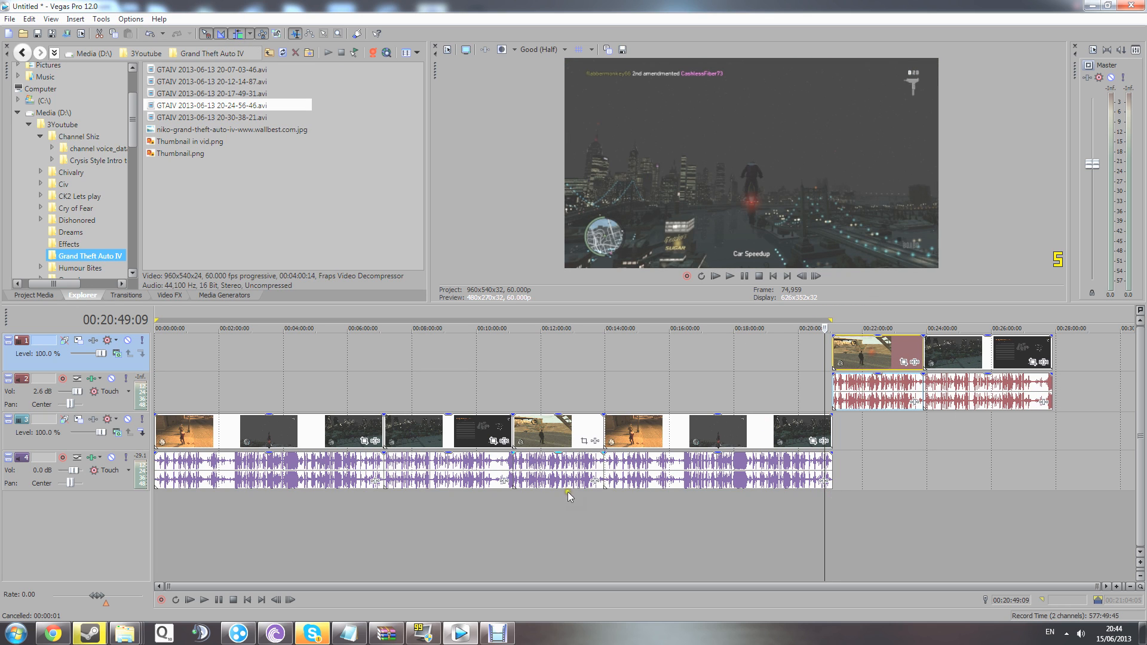
left_click(267, 386)
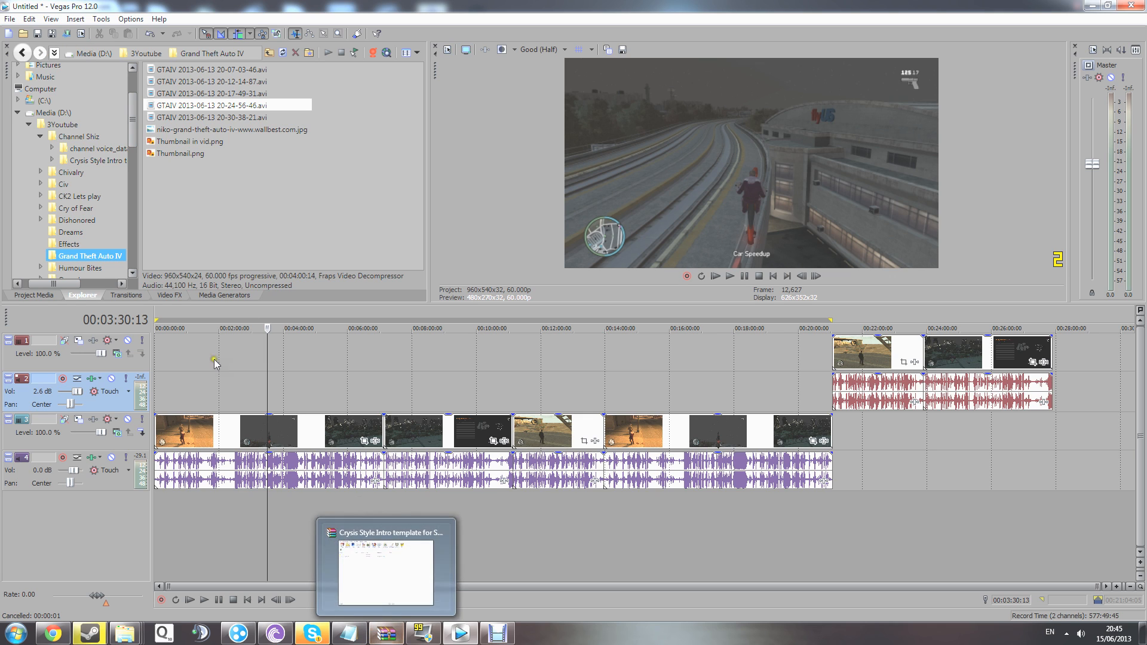
Show how to save the project as a Vegas Pro Project File in Saints Rows under a placeholder name, and cancel the save.
left_click(53, 34)
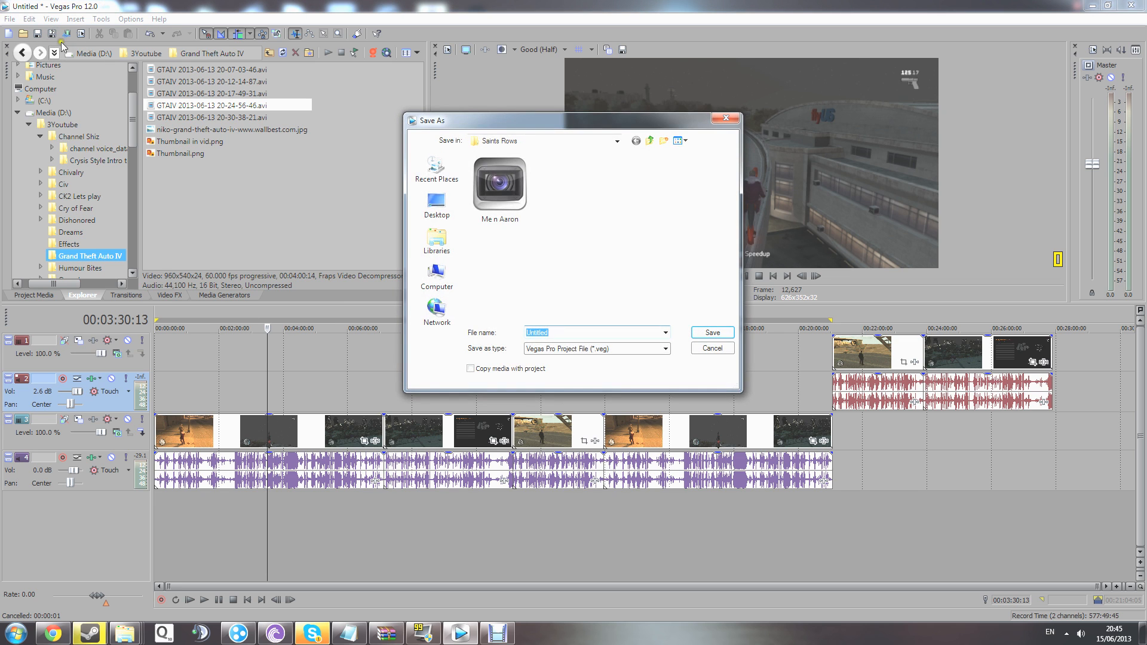
left_click(617, 141)
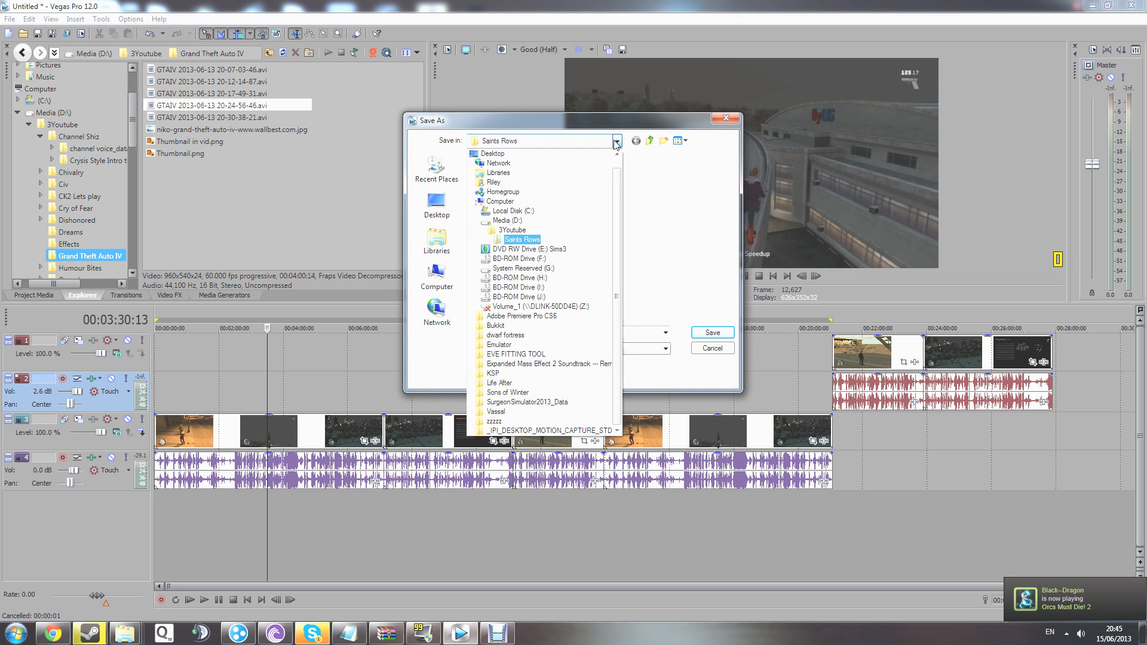
left_click(492, 238)
left_click(618, 141)
left_click(617, 141)
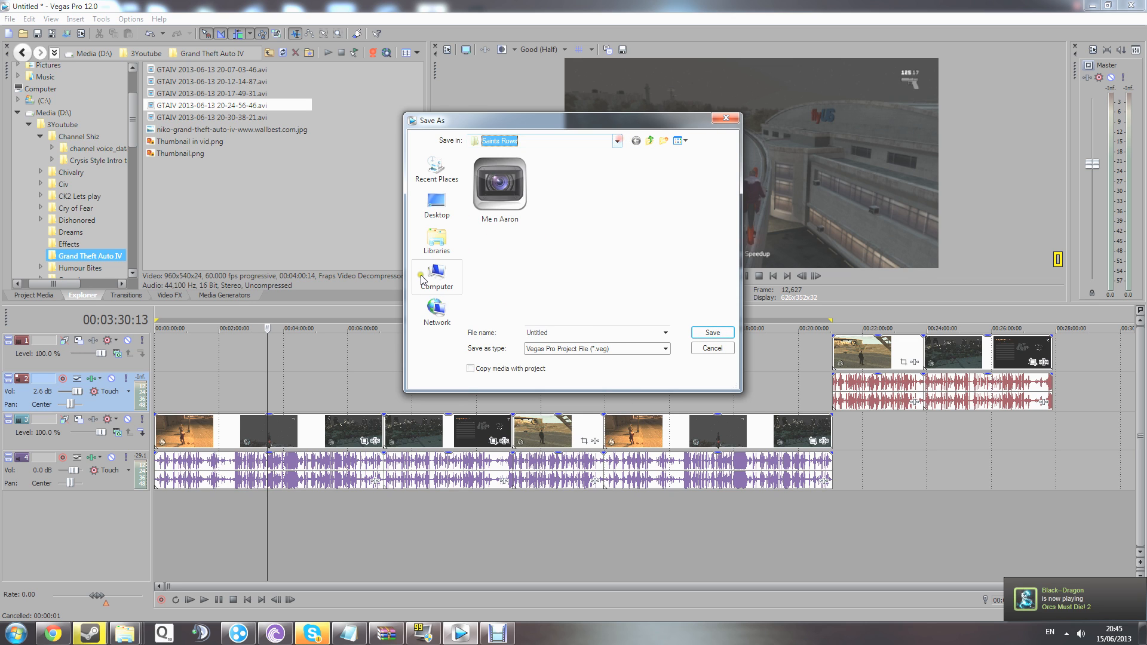
double_click(560, 332)
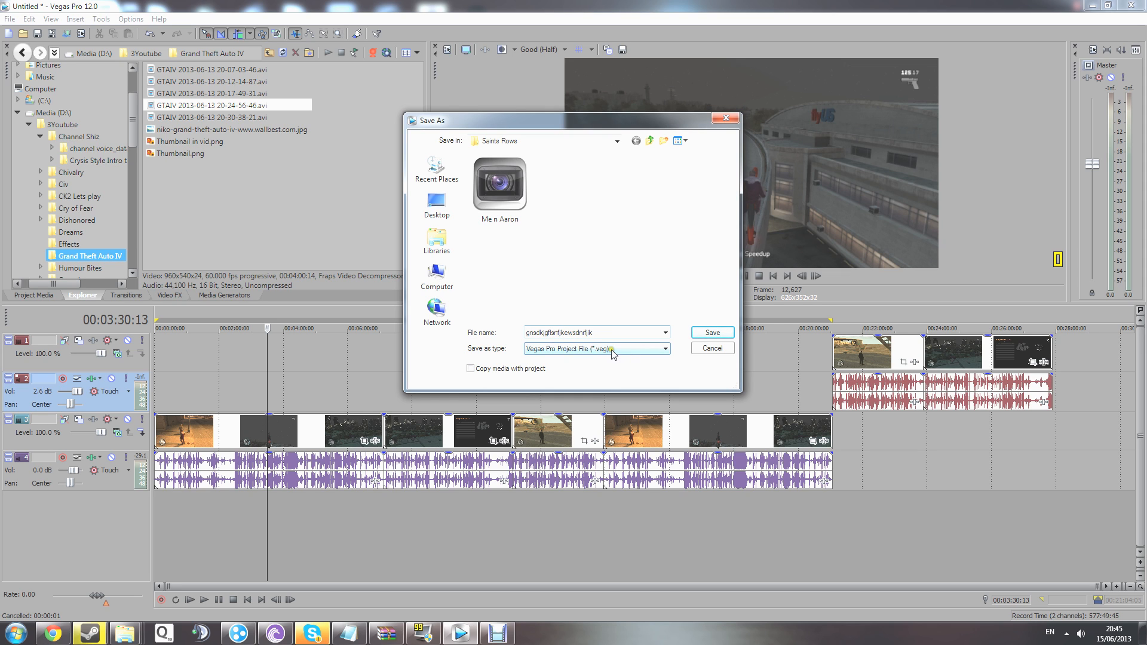
left_click(699, 349)
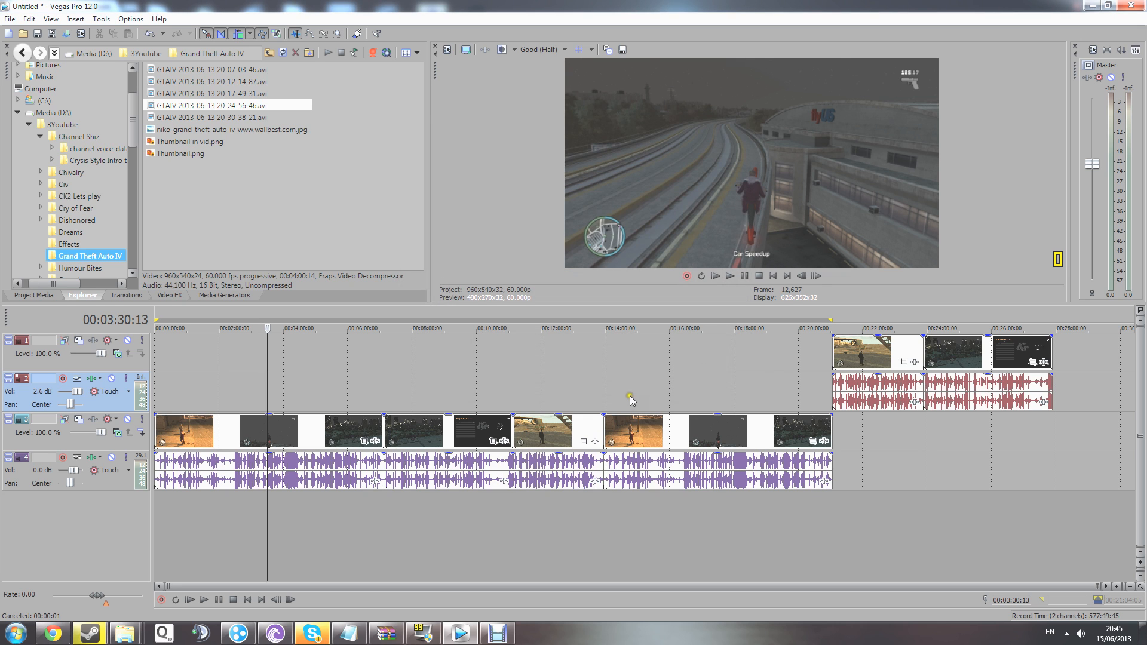
Shorten the loop region to cover only the last clip on track 3, starting at 00:13:57:00.
double_click(621, 375)
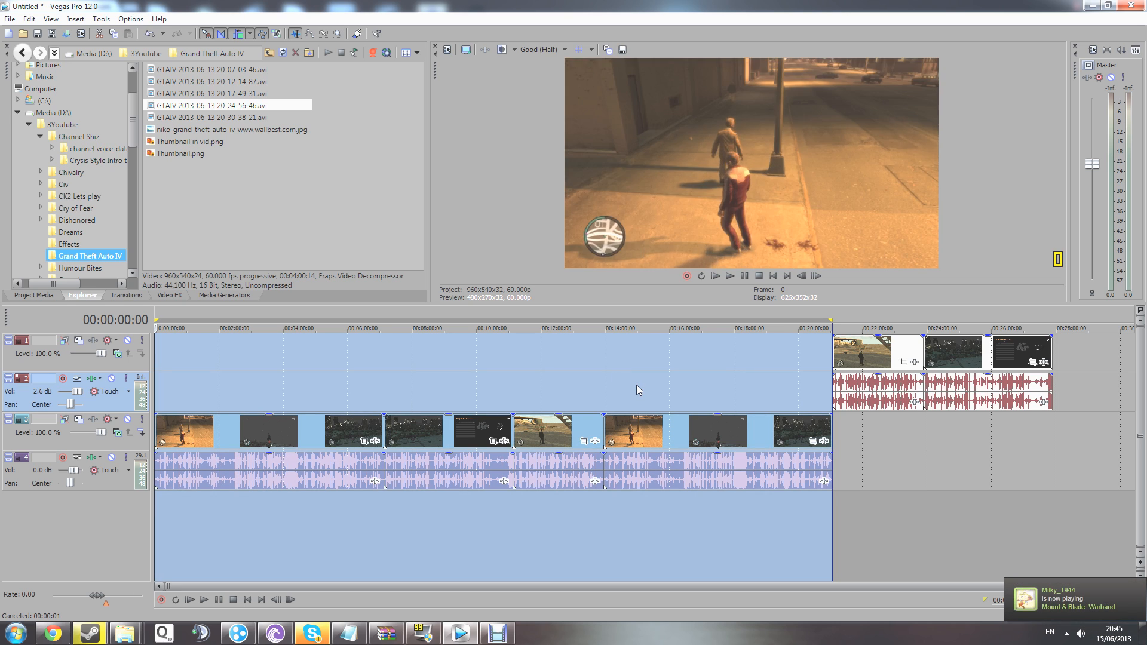
left_click(604, 375)
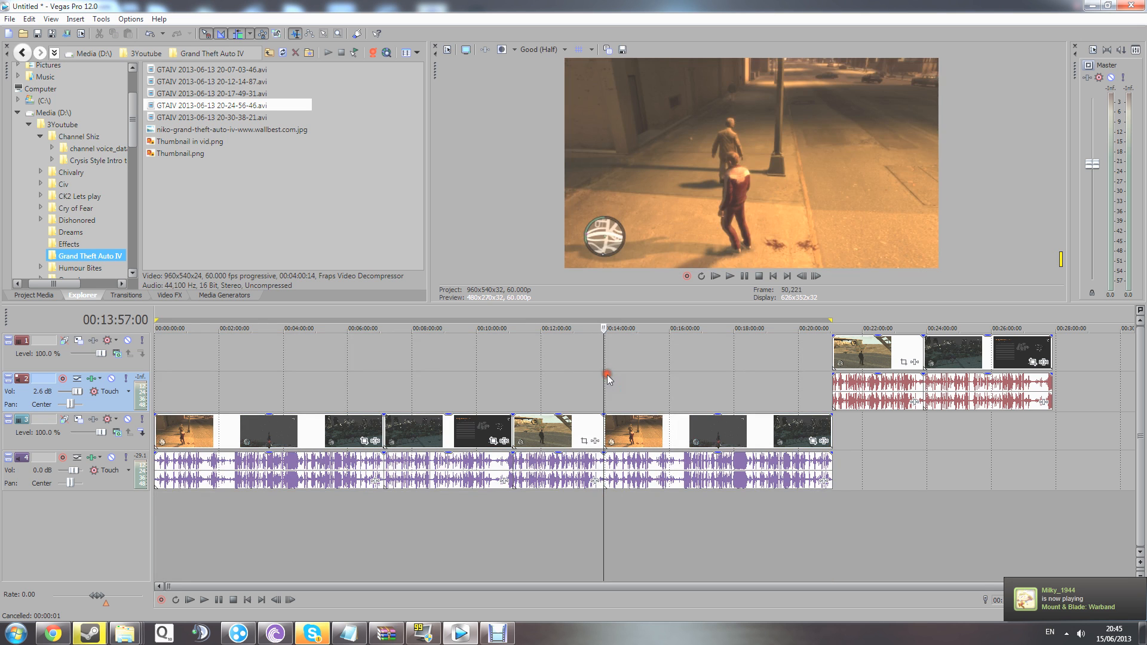
left_click_drag(832, 512, 604, 532)
left_click(582, 383)
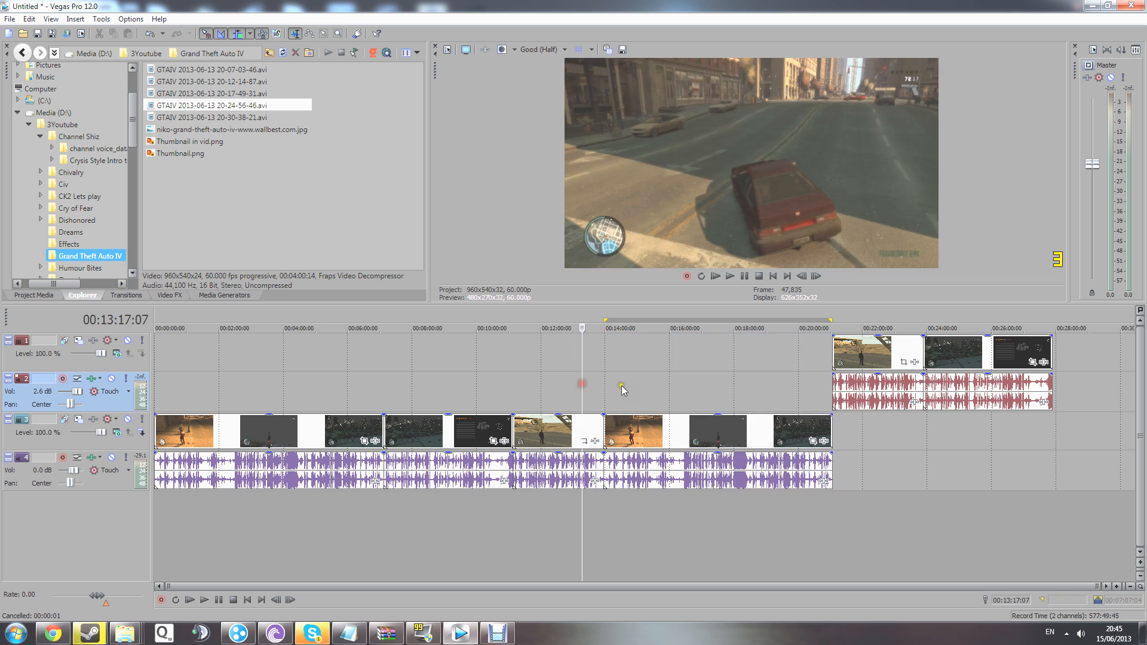
Mark a loop region from the project start to 00:27:35:22, and place the cursor at the second track 3 clip's start, 00:07:07:04.
left_click_drag(1042, 446, 155, 526)
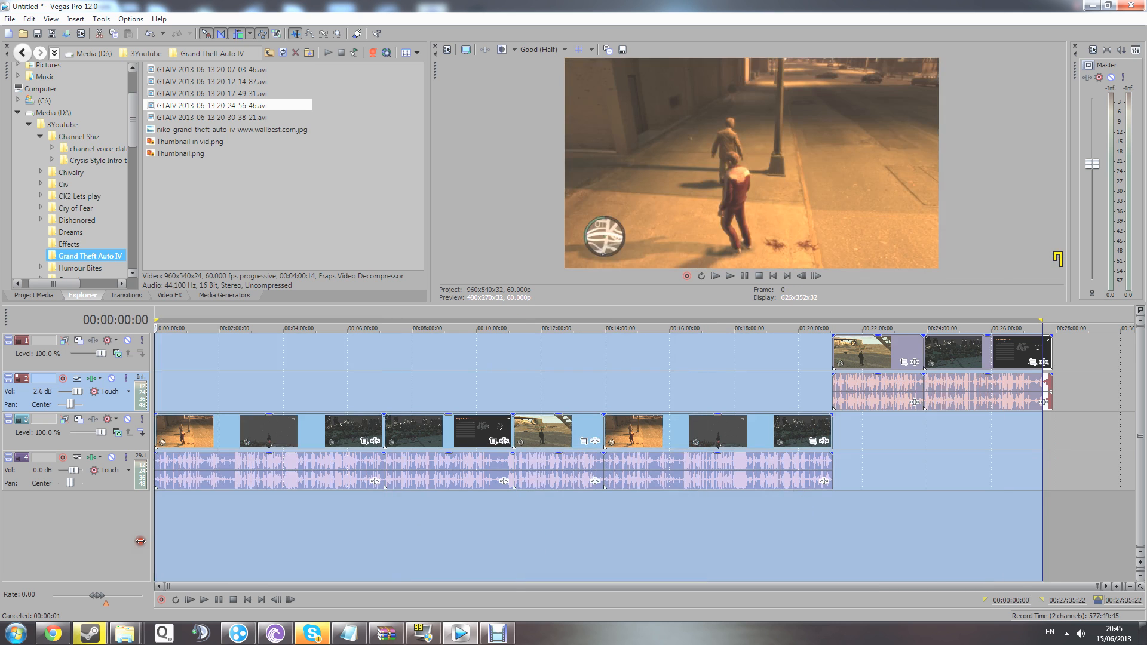
left_click(246, 349)
left_click(388, 374)
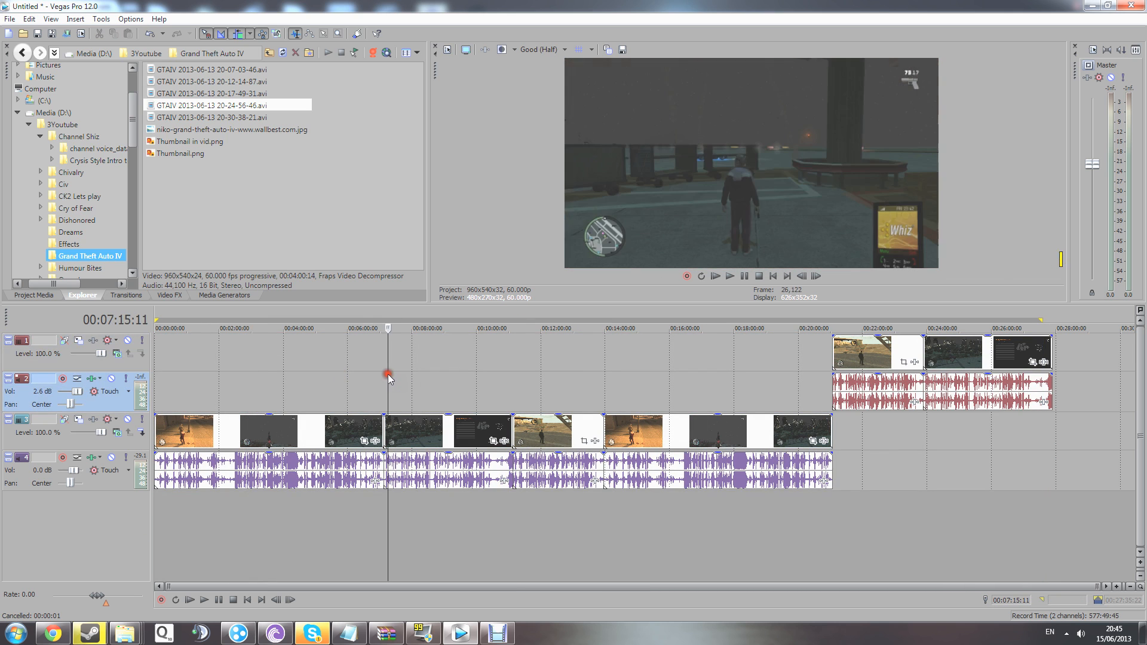
left_click(383, 373)
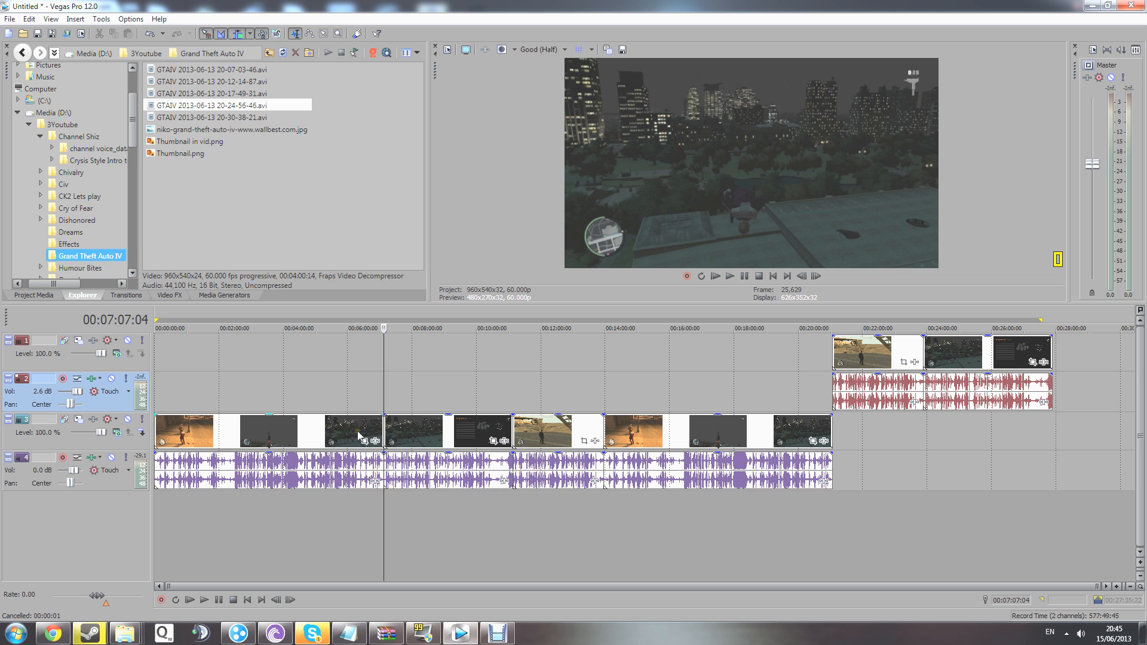
Mark a loop region over the last three track 3 clips, from 00:07:07:04 to 00:21:04:05, and redraw it across nearly the whole timeline.
left_click_drag(384, 388, 832, 391)
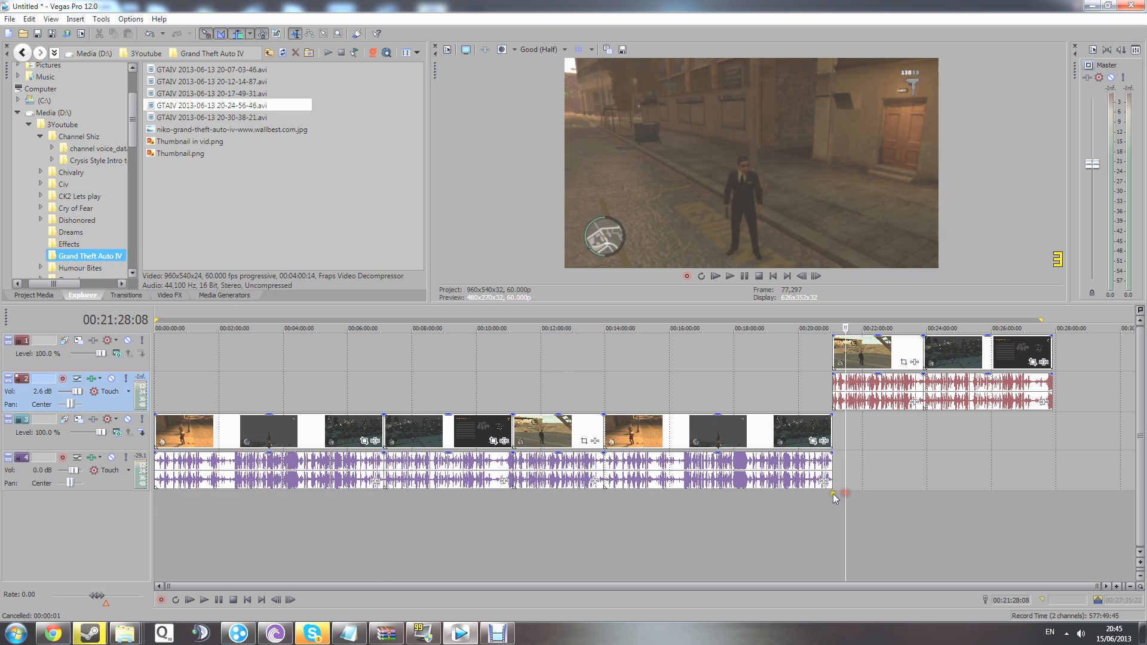
left_click_drag(830, 496, 382, 506)
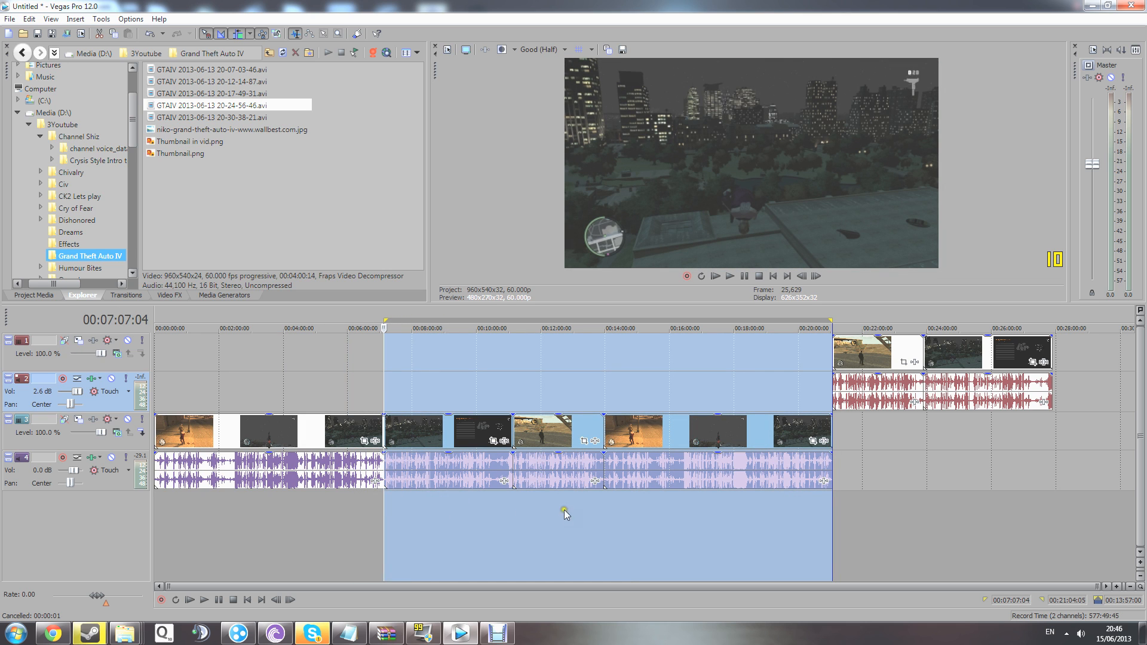
left_click_drag(1053, 478, 186, 522)
Clear the time selection and add a fade-out and a fade-in to the last video clip on track 3.
left_click(781, 538)
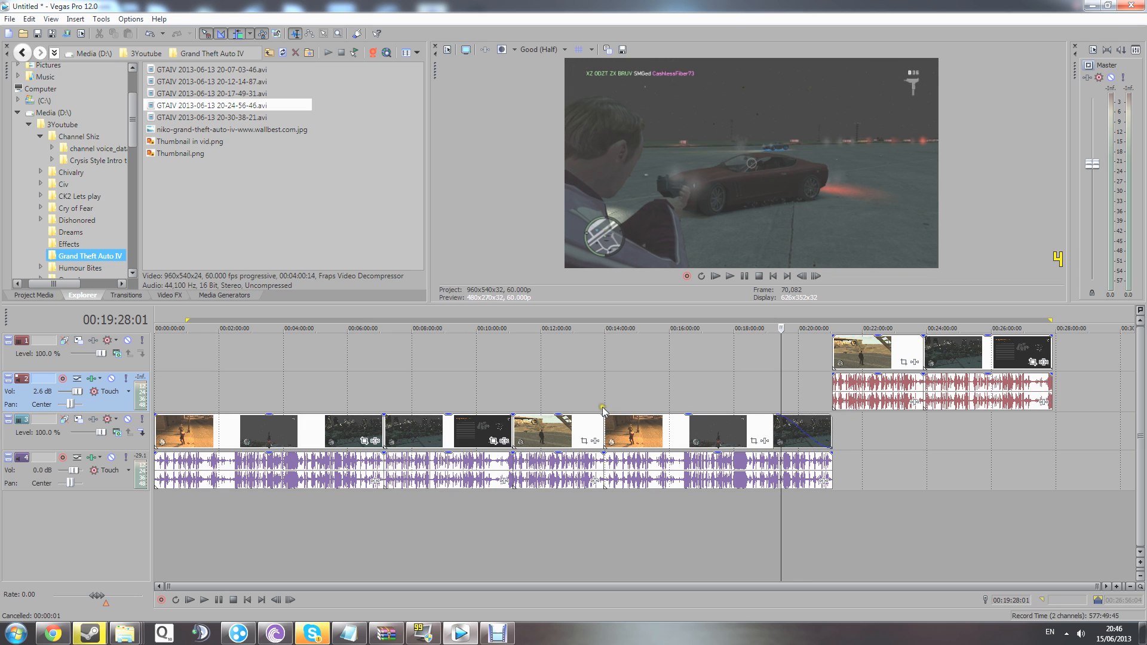
left_click_drag(603, 408, 639, 416)
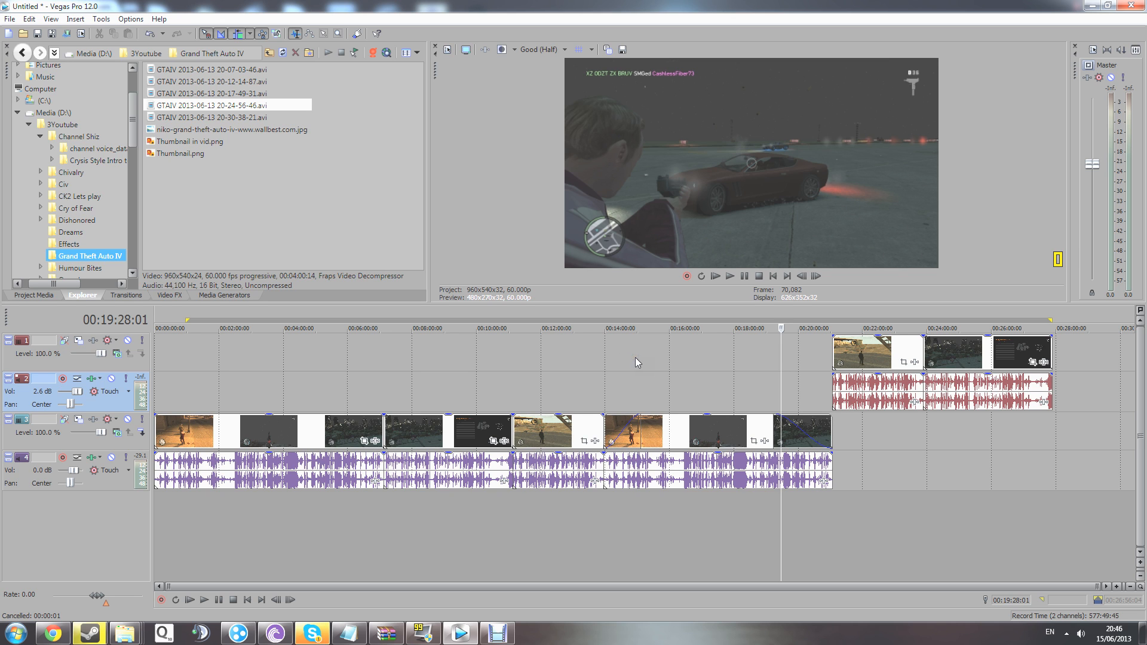
Mark a loop region over the faded last track 3 clip, from 00:14:11:24 to 00:21:04:05, and show the project's save and render commands.
left_click_drag(612, 372, 831, 374)
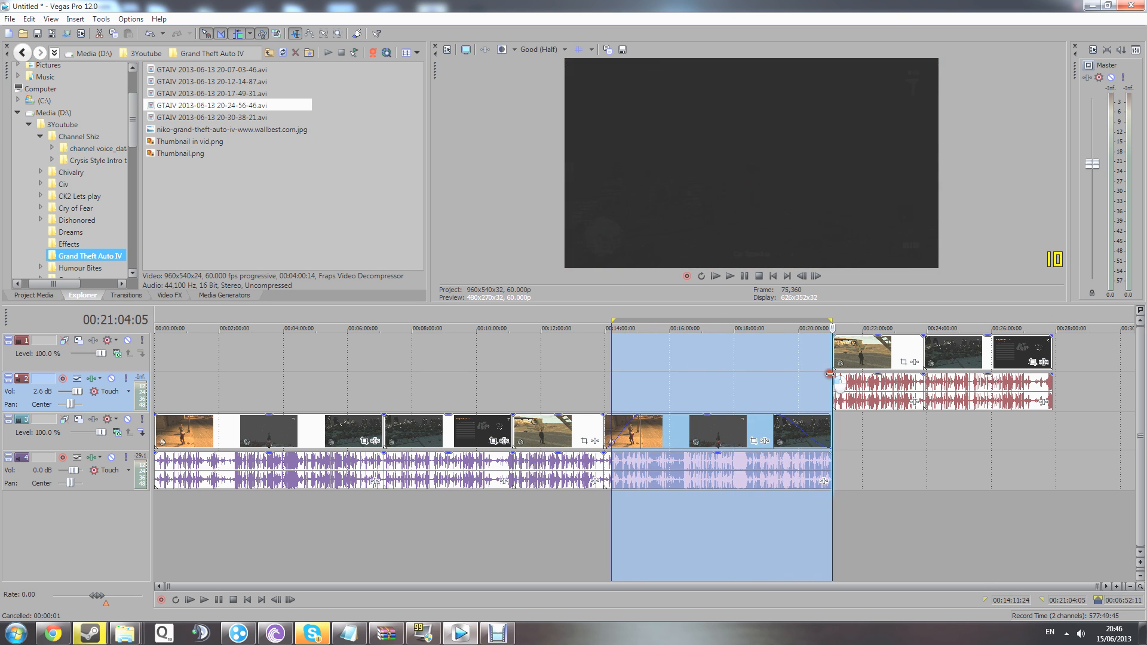
left_click(776, 551)
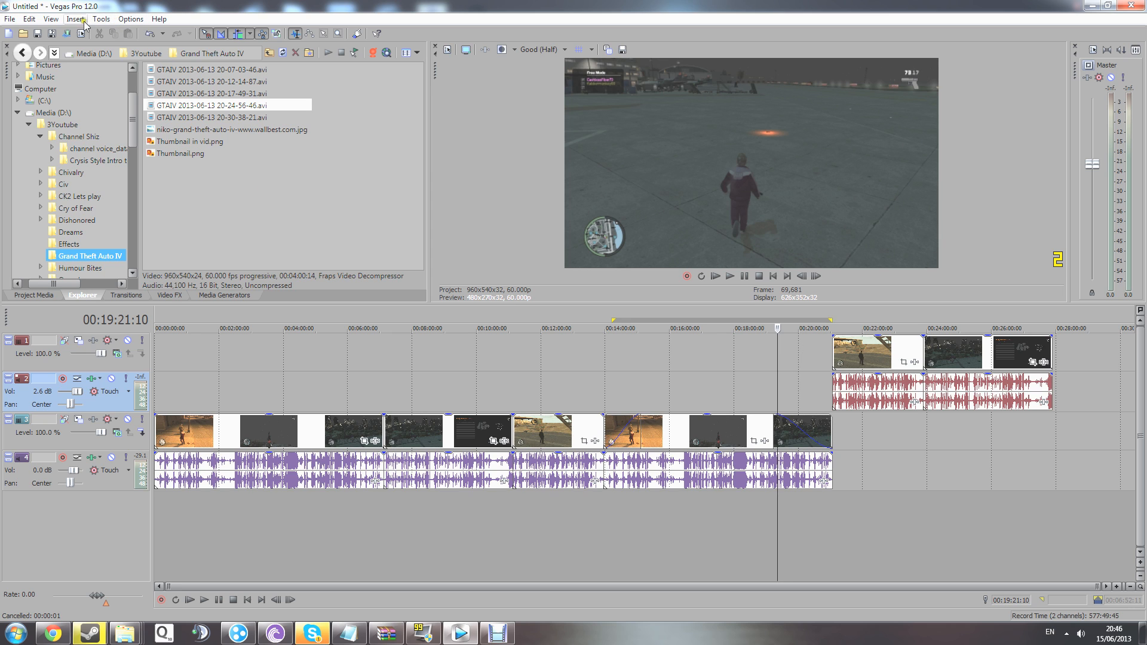
left_click(4, 20)
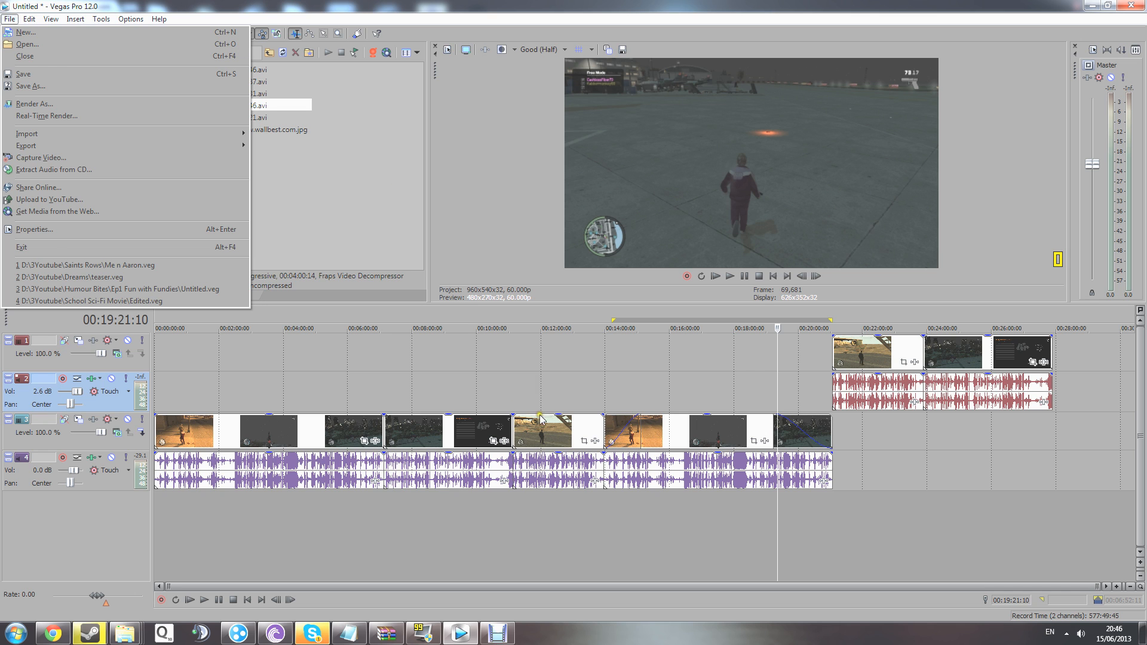
Mark a loop region over the last two track 3 clips, and redraw it over the last clip only, from 00:14:06:07 to 00:20:54:26.
left_click(525, 389)
left_click_drag(525, 389, 830, 369)
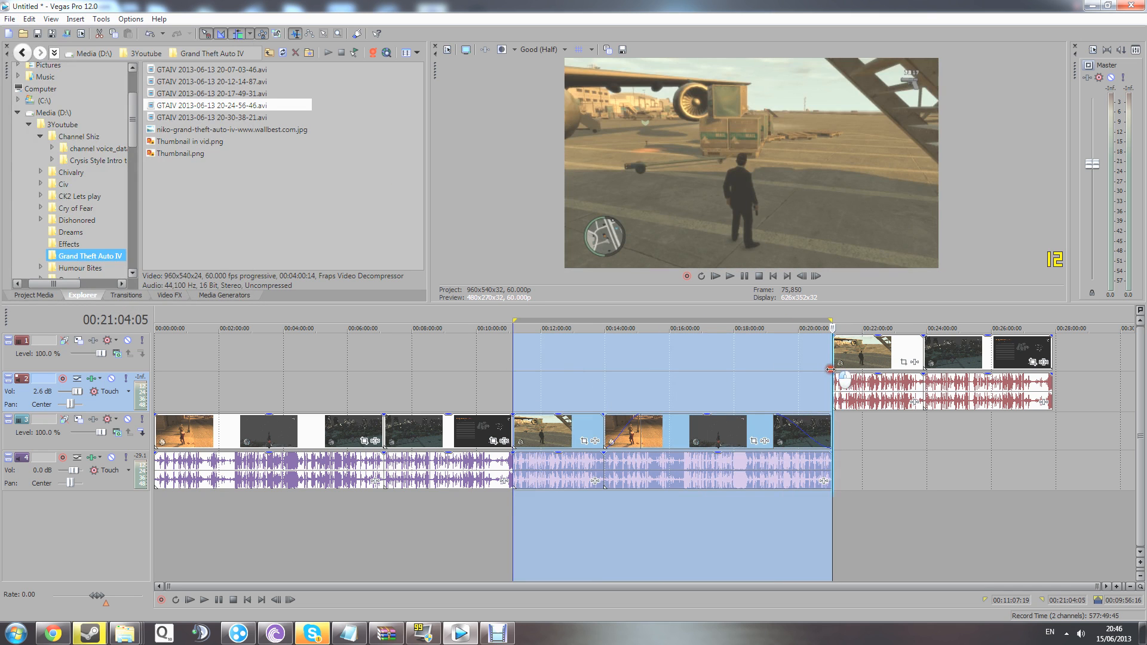
left_click(876, 522)
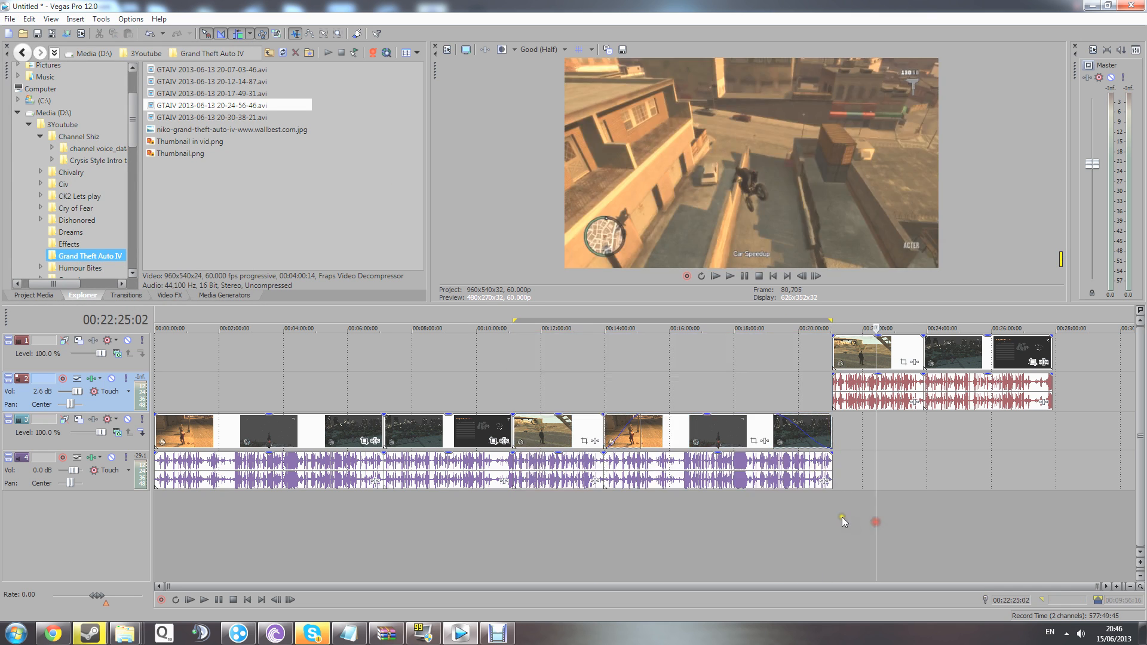
left_click_drag(827, 522, 610, 524)
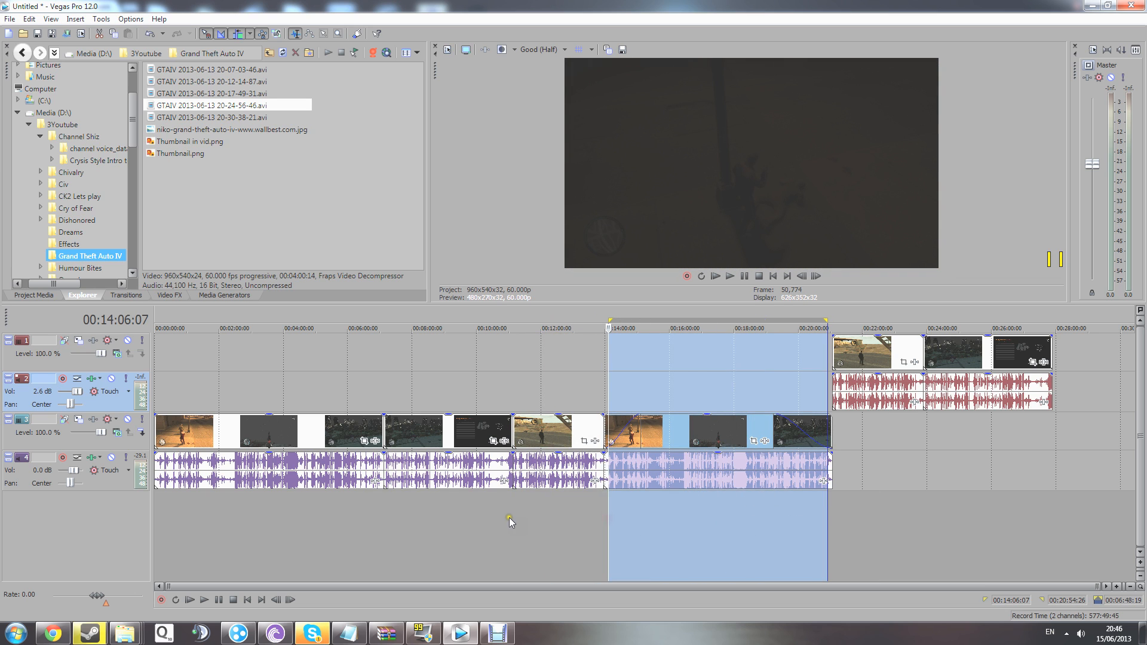